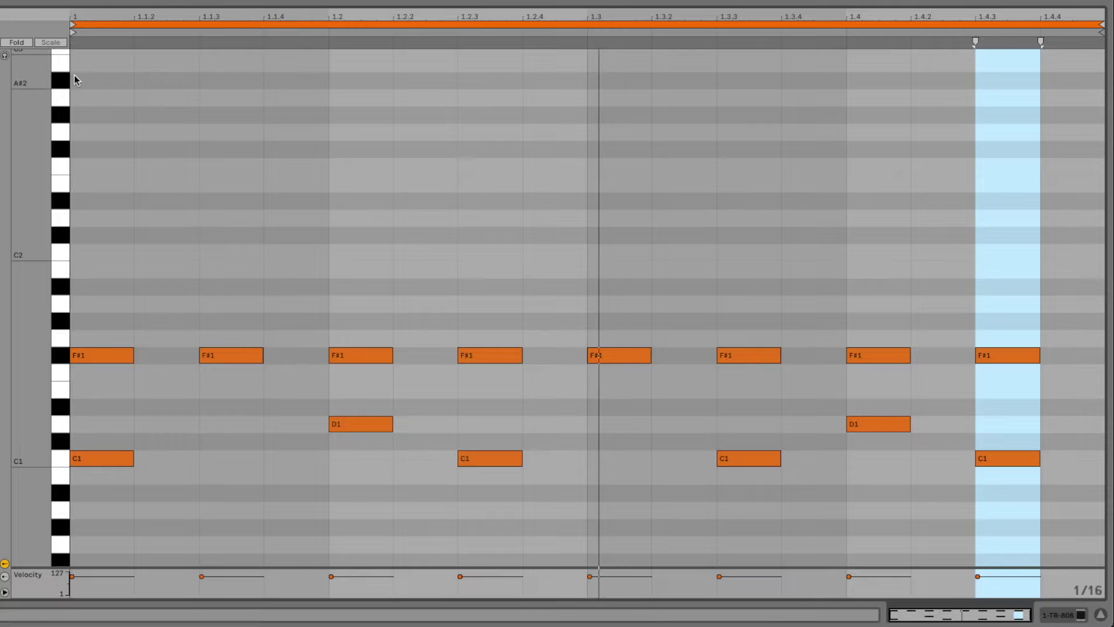
Play back the TR-808 drum pattern with the Dynamix-II Kit1 kit.
left_click(76, 72)
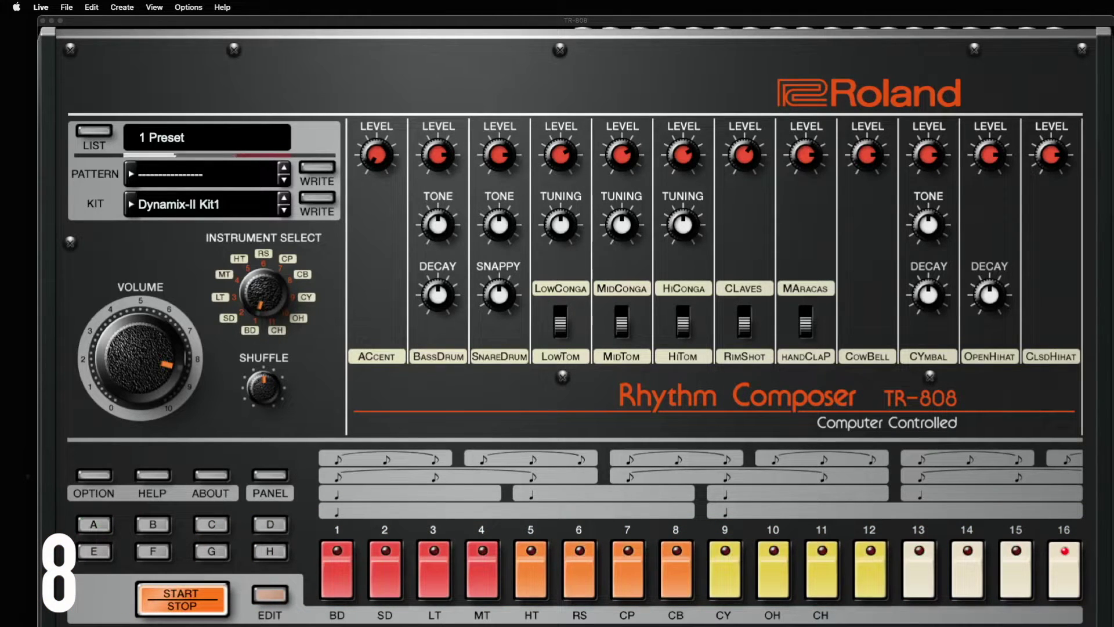
left_click(876, 25)
key("space")
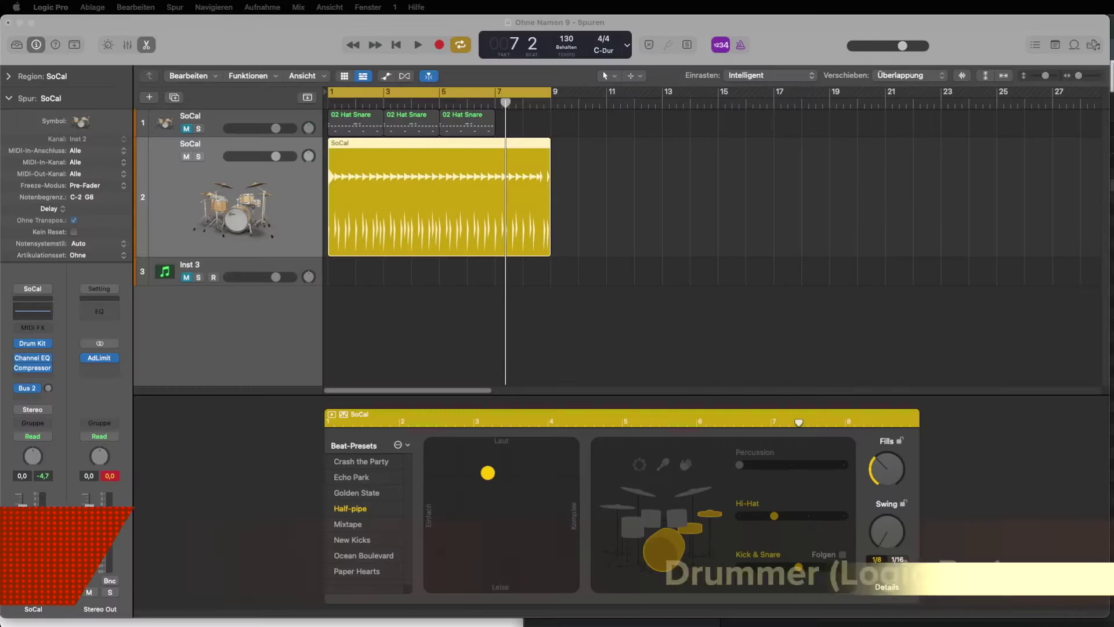
Play the project in Logic Pro and move the SoCal drummer region's performance to its loud, complex corner.
left_click(691, 336)
key("space")
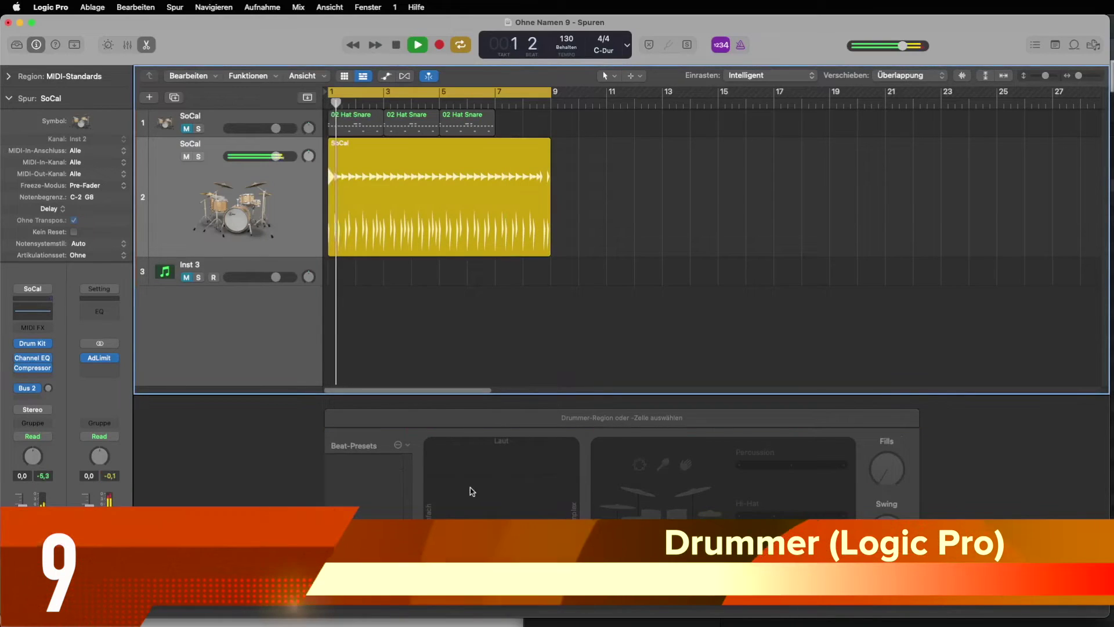
left_click(390, 255)
left_click_drag(495, 479, 430, 549)
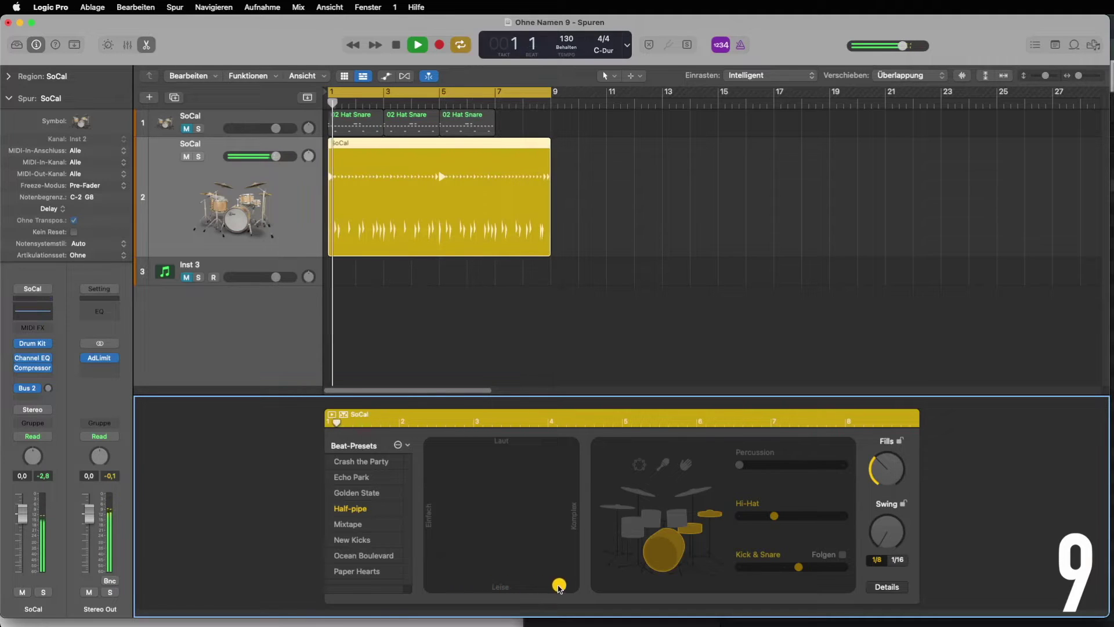
left_click_drag(567, 558, 566, 549)
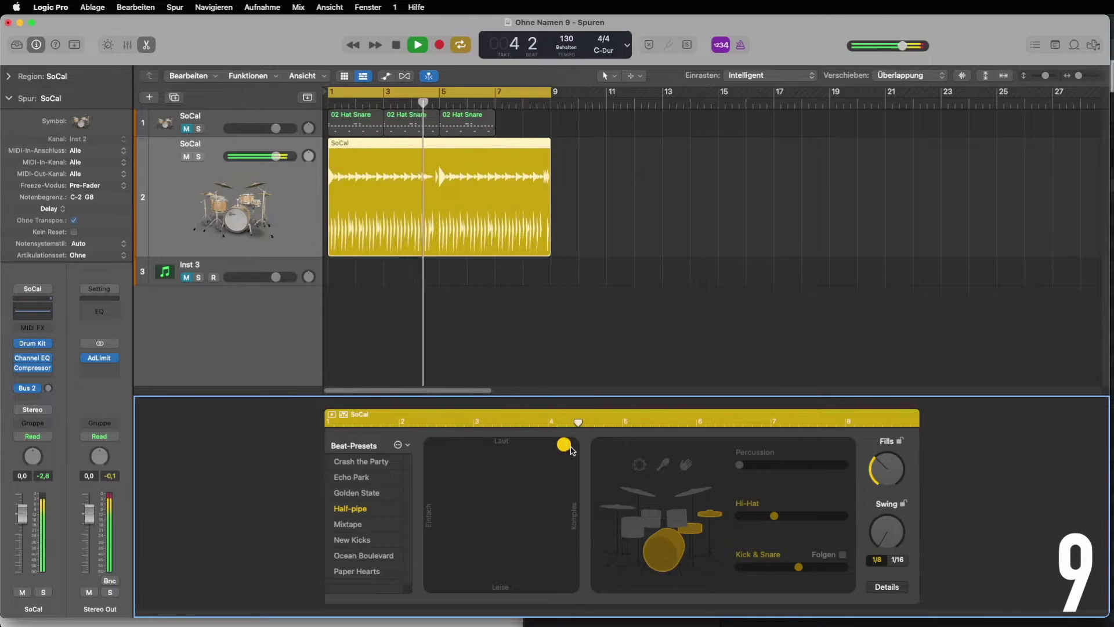
Switch the SoCal drummer's pattern to the toms and the cymbals, and return it to the Hi-Hat.
left_click(673, 530)
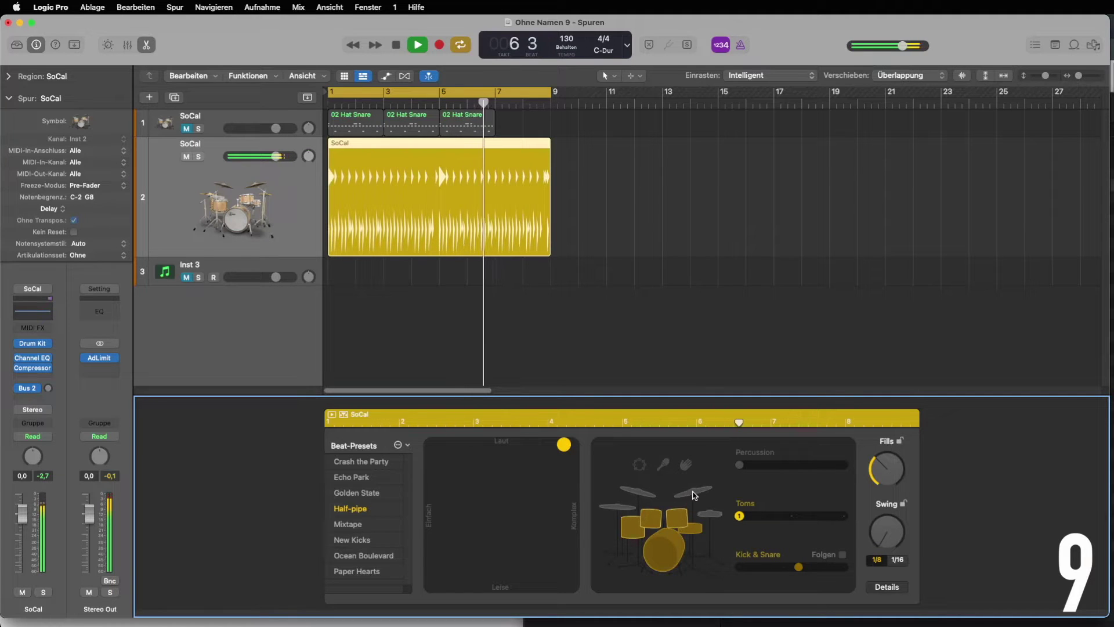
left_click(694, 495)
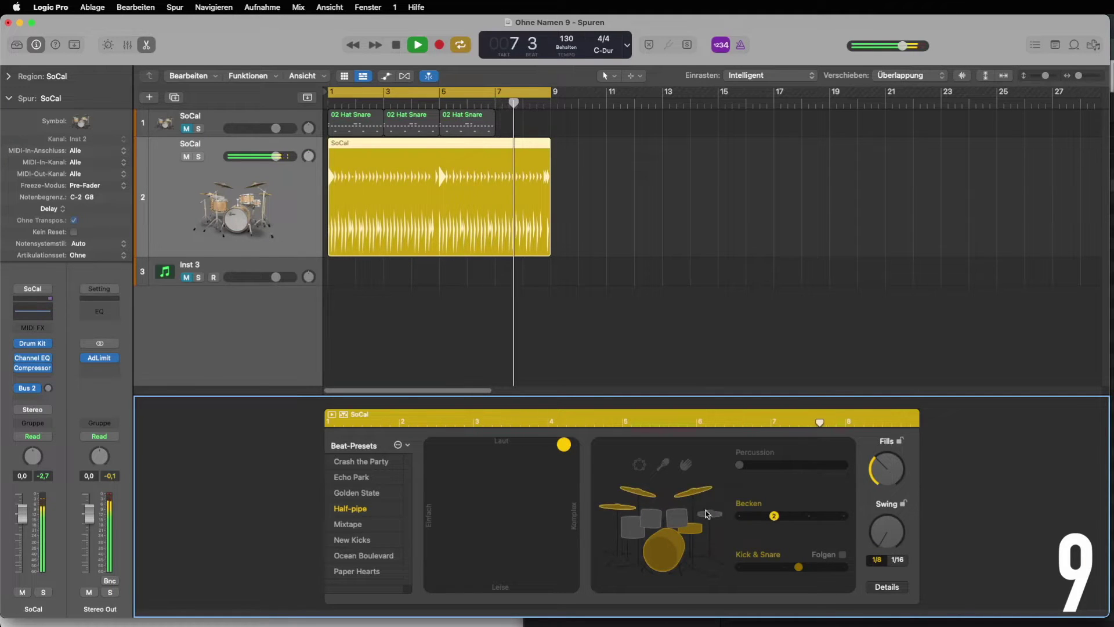
left_click(637, 496)
left_click(703, 510)
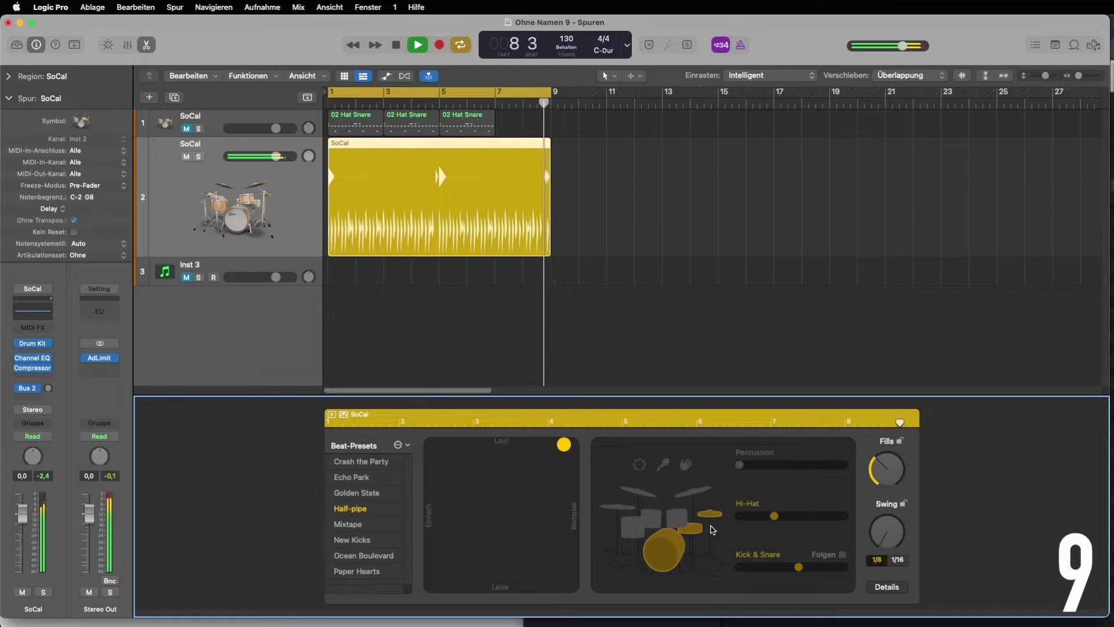
key("space")
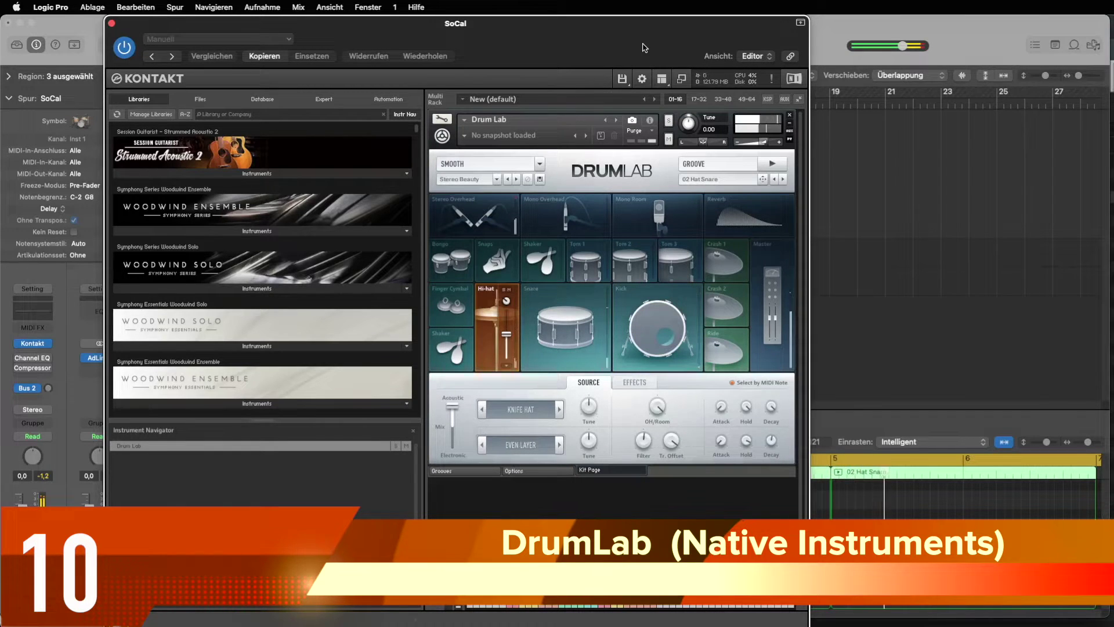
Adjust the DrumLab snare's acoustic/electronic mix, acoustic tuning and Top/Btm microphone balance.
left_click(579, 311)
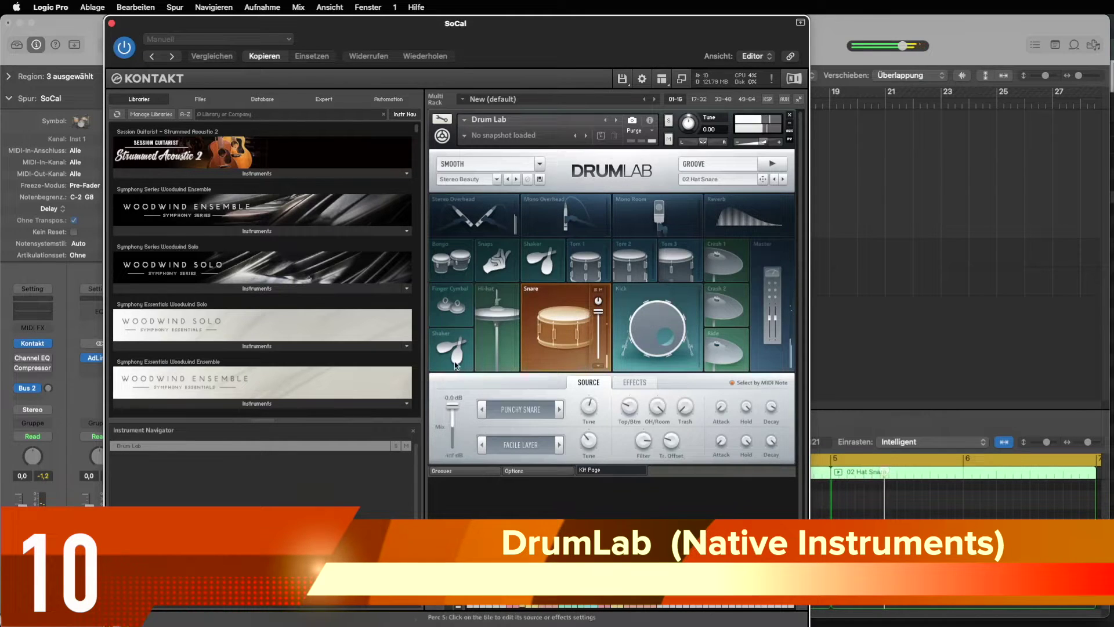
left_click_drag(452, 446, 455, 396)
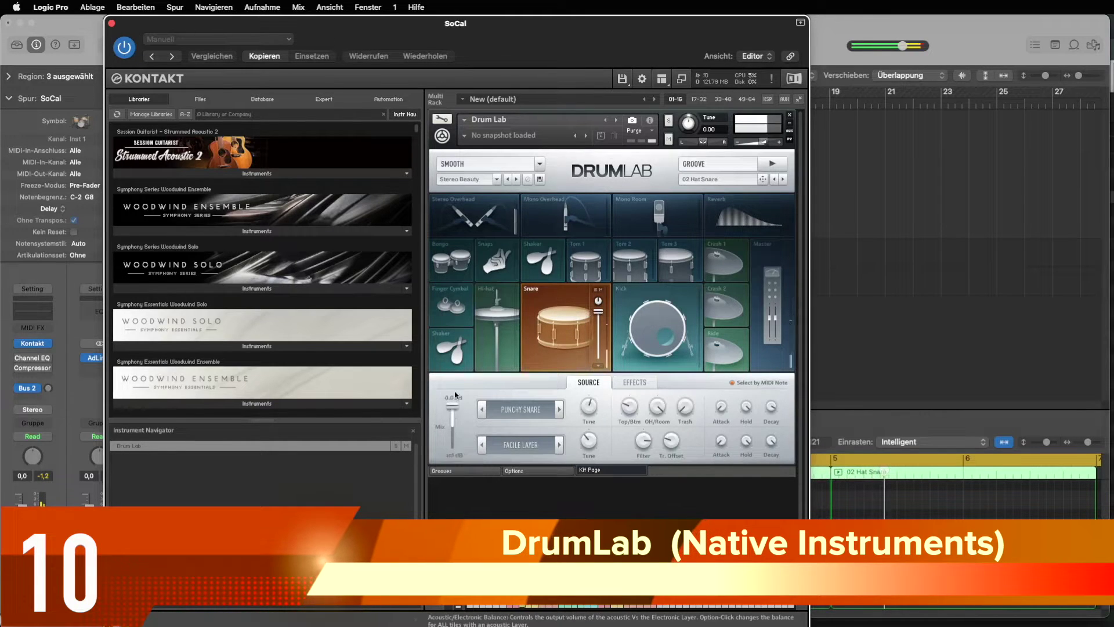
left_click_drag(594, 446, 590, 412)
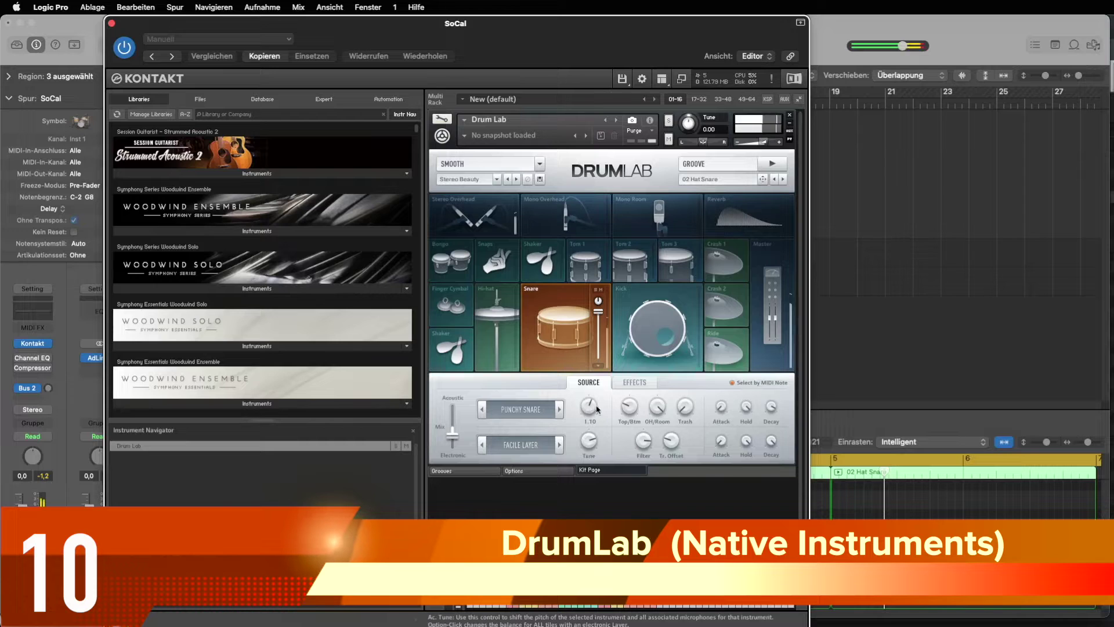
mouse_move(623, 402)
left_mouse_down()
mouse_move(619, 358)
mouse_move(618, 440)
mouse_move(625, 387)
left_mouse_up()
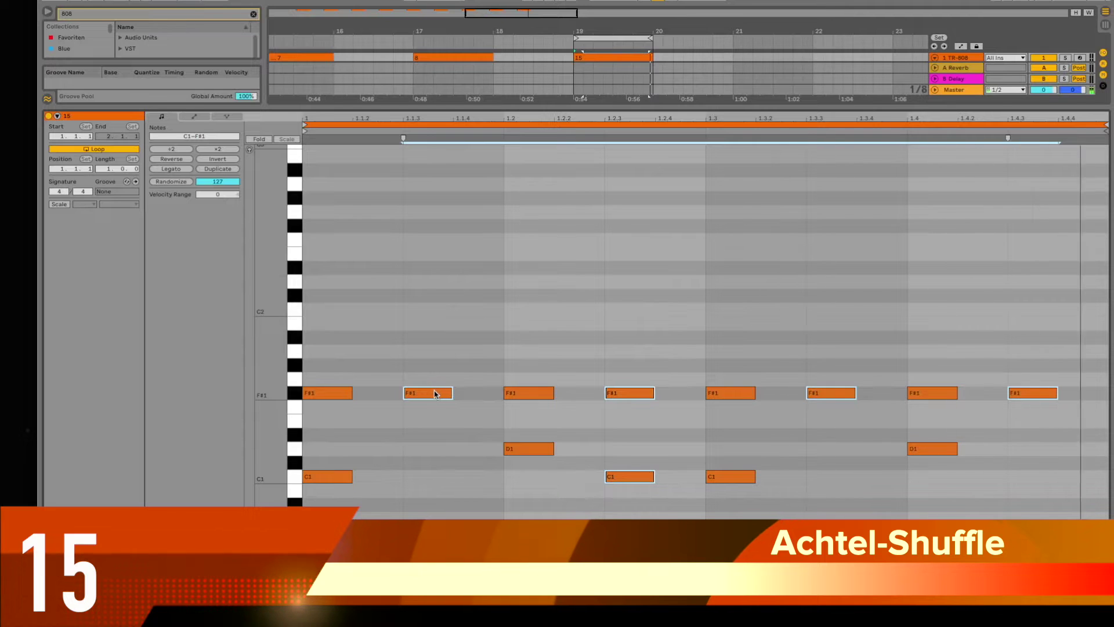
Shift the timing of the selected offbeat F#1 and C1 notes in the eighth-note pattern.
mouse_move(437, 393)
left_mouse_down()
mouse_move(477, 391)
mouse_move(431, 395)
left_mouse_up()
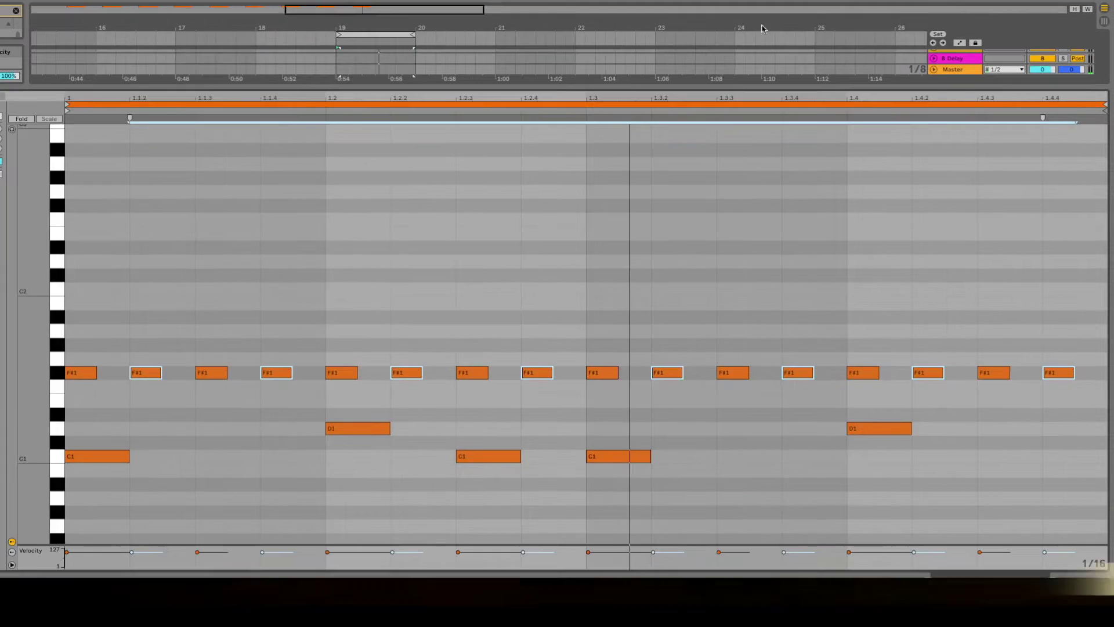
Try a sixteenth shuffle during playback by delaying the selected offbeat F#1 notes and moving them back to the grid.
key("space")
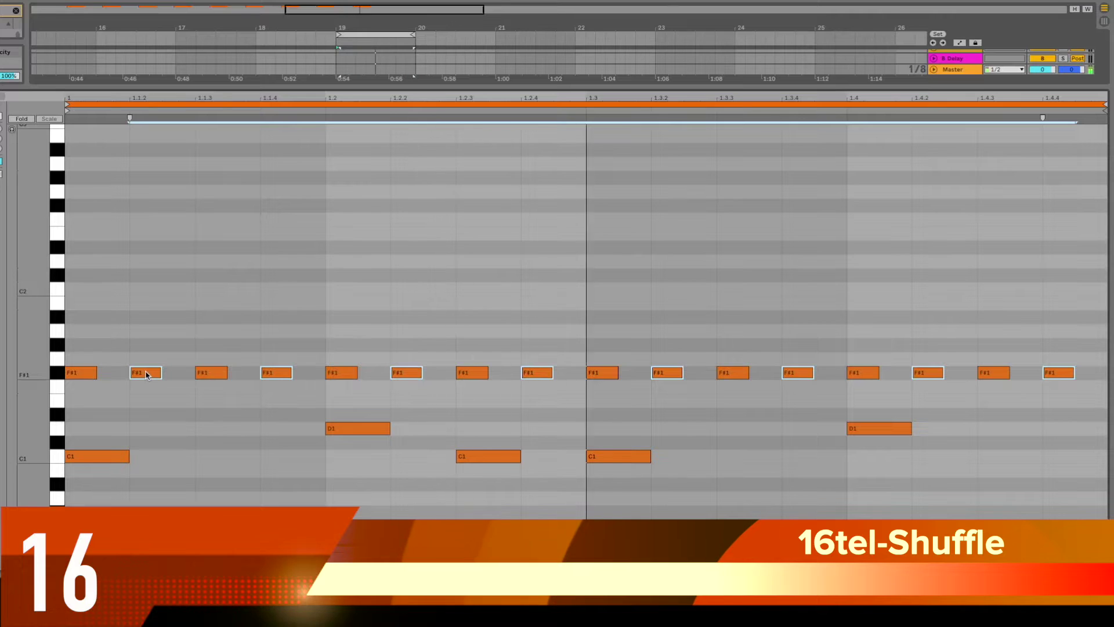
left_click_drag(147, 374, 173, 375)
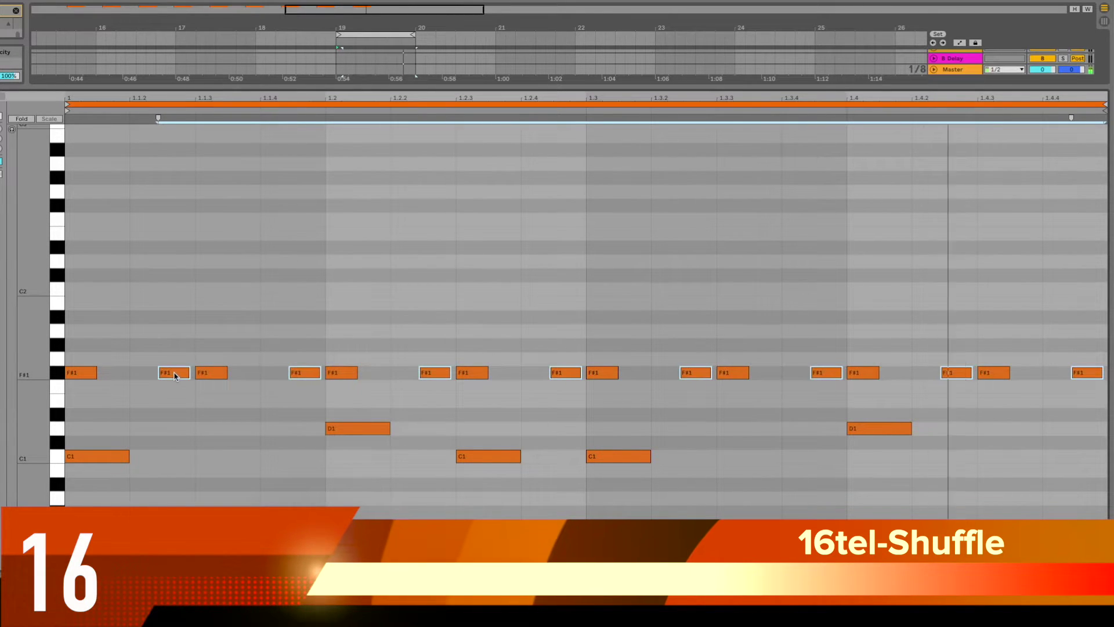
left_click_drag(173, 375, 145, 374)
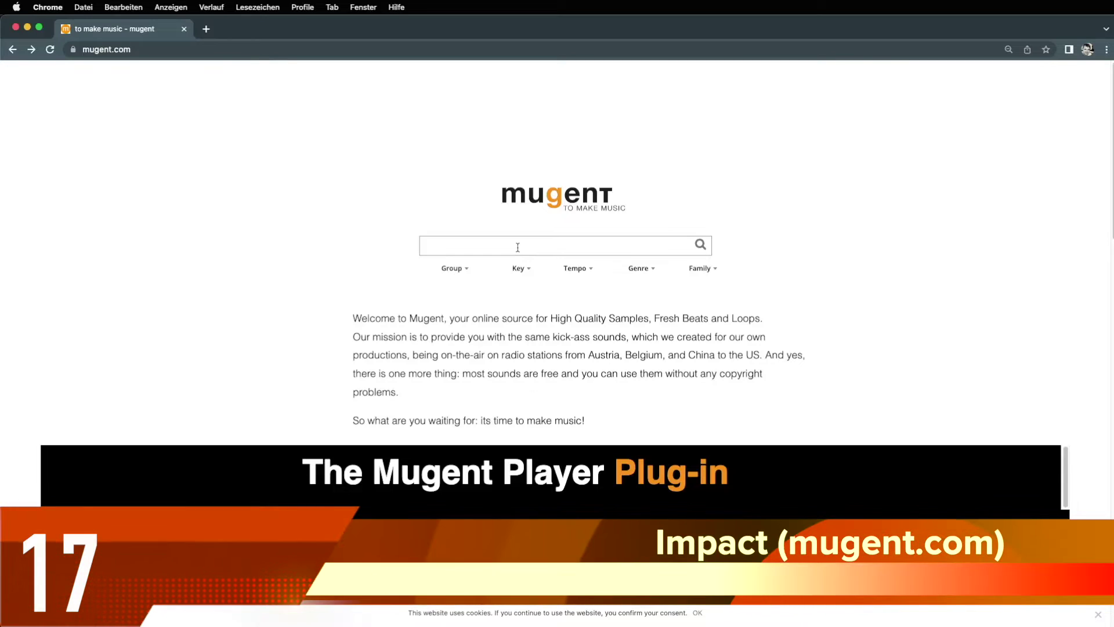
Search the mugent.com sample library for "t".
type("t")
key("Return")
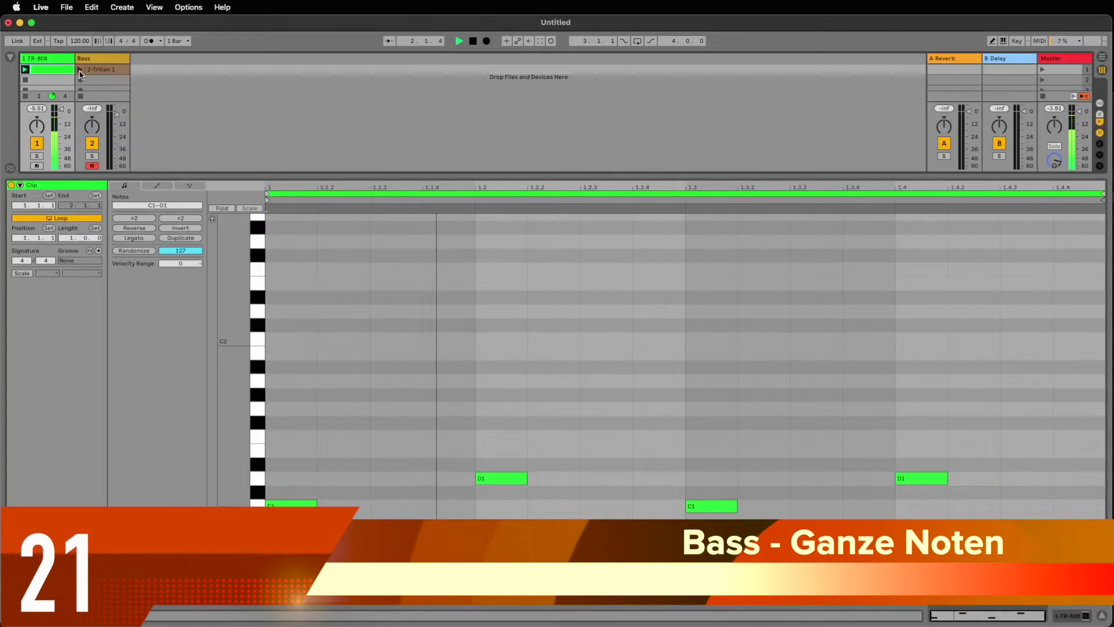
Launch the bass clips on the Bass and MugentPlayer tracks alongside the running TR-808 drum clip.
left_click(83, 72)
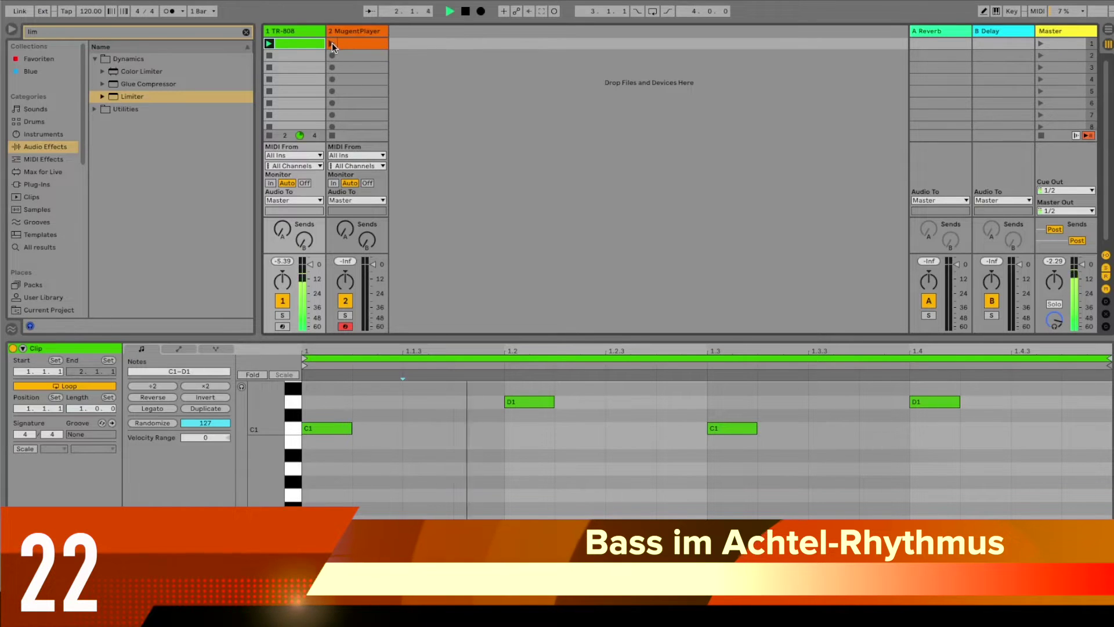
left_click(332, 44)
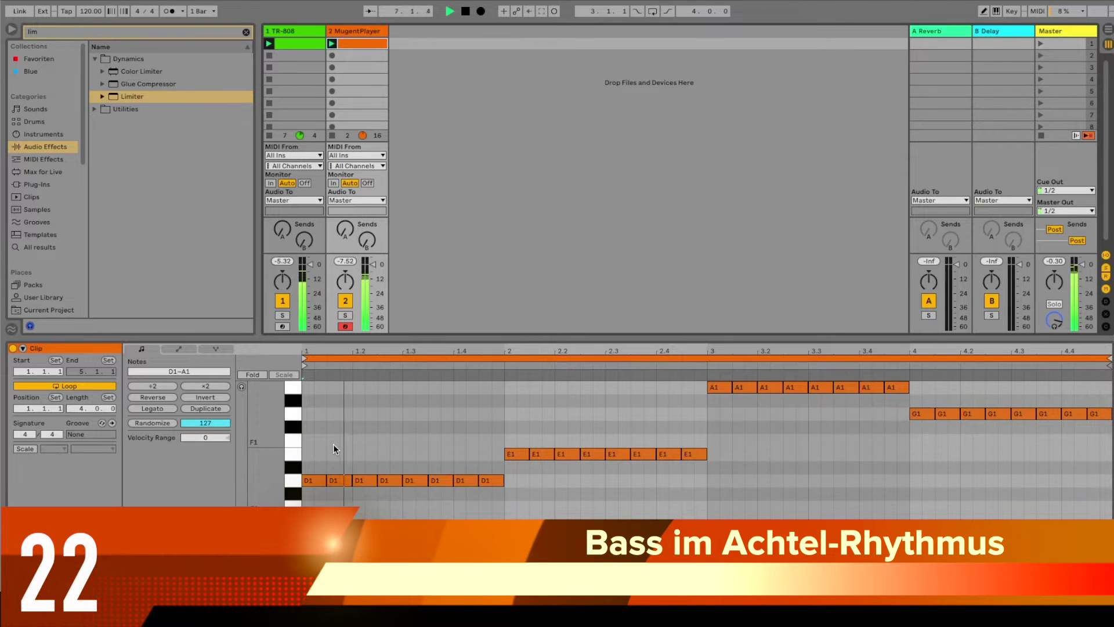
Delete all D1 notes after the first in bar 1 of the bass clip and lengthen the remaining D1 note.
left_click_drag(336, 444, 483, 486)
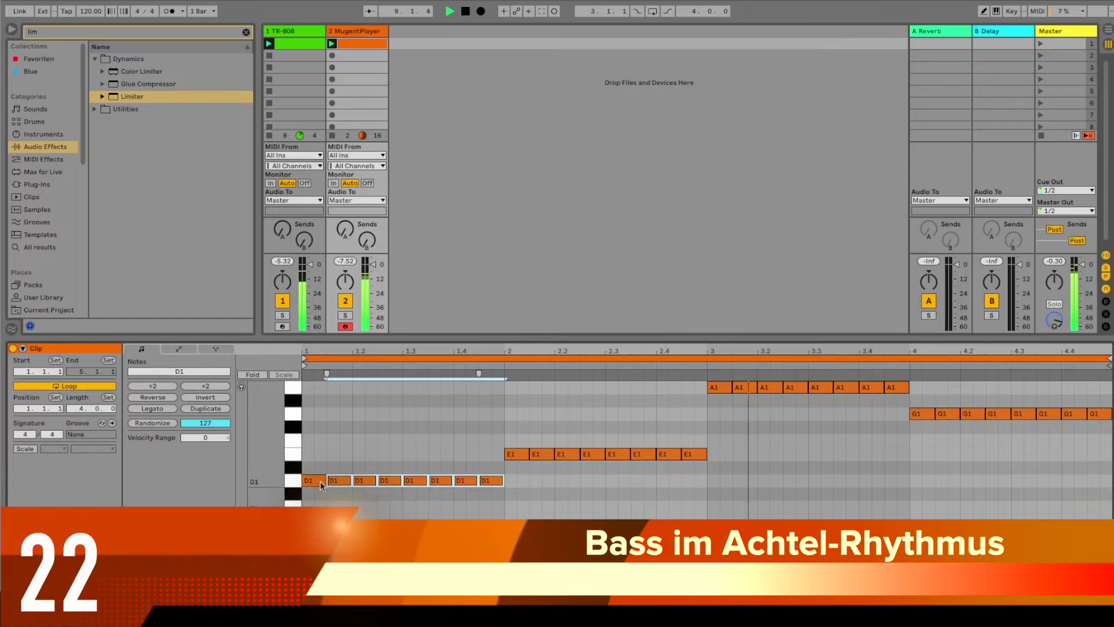
key("Delete")
left_click_drag(325, 480, 378, 480)
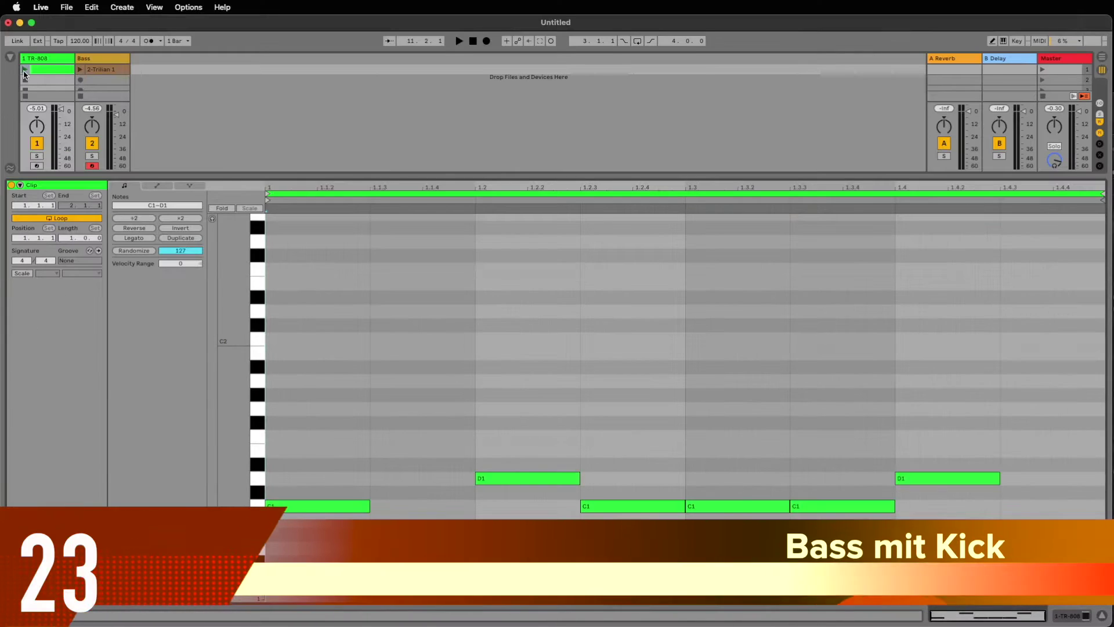
Play the TR-808 drum clip together with the 2-Trilian 1 bass clip.
left_click(25, 70)
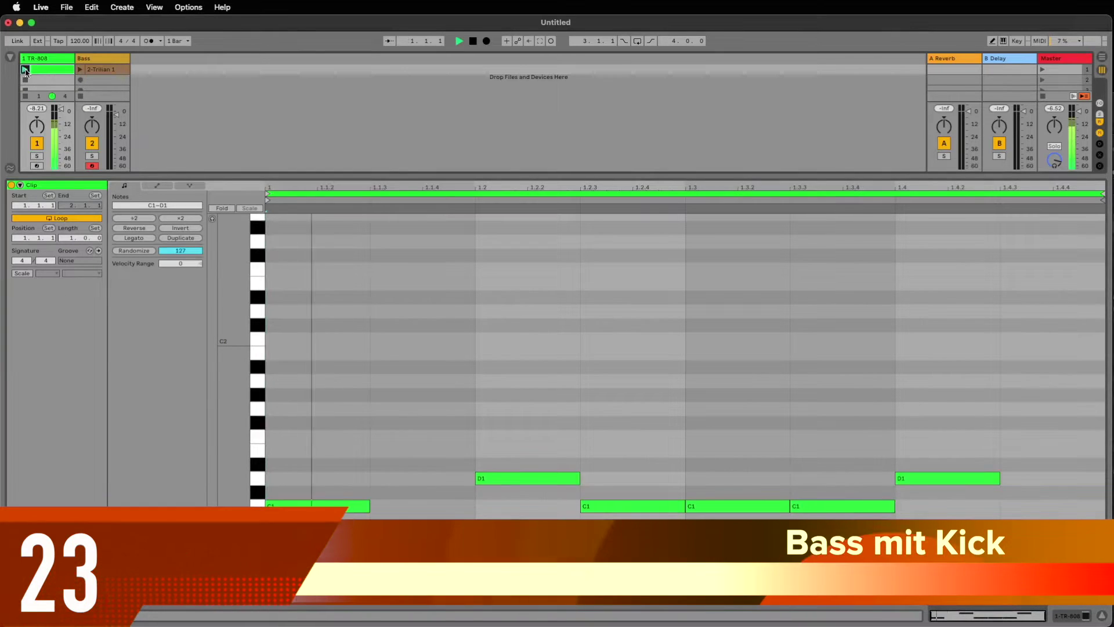
left_click(81, 70)
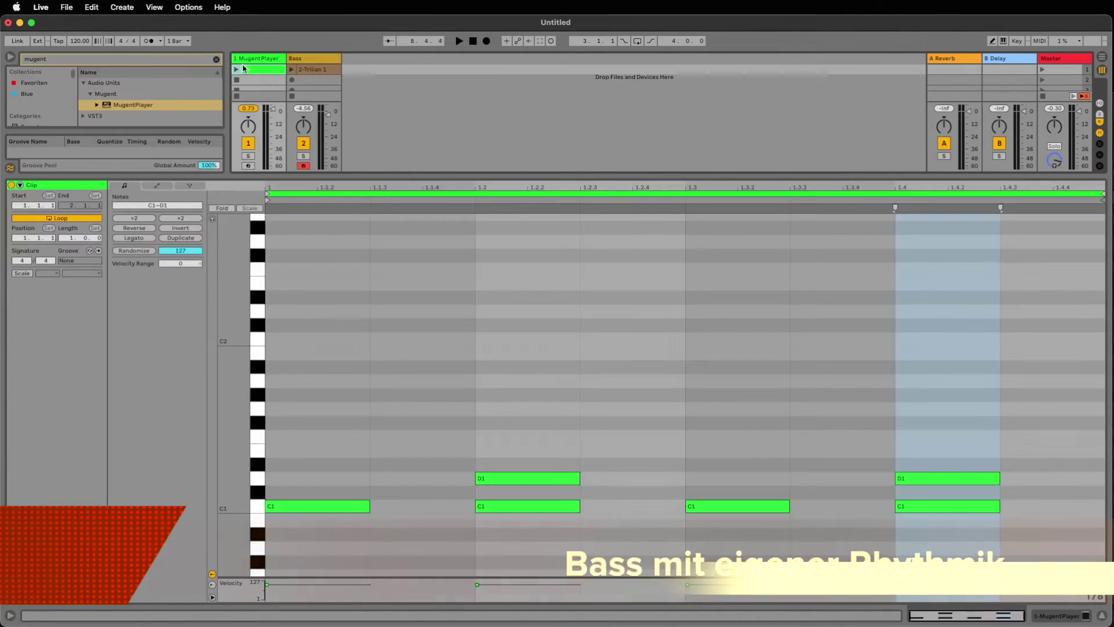
Launch the MugentPlayer drum clip and the 2-Trilian 1 bass clip with its own rhythm.
left_click(237, 69)
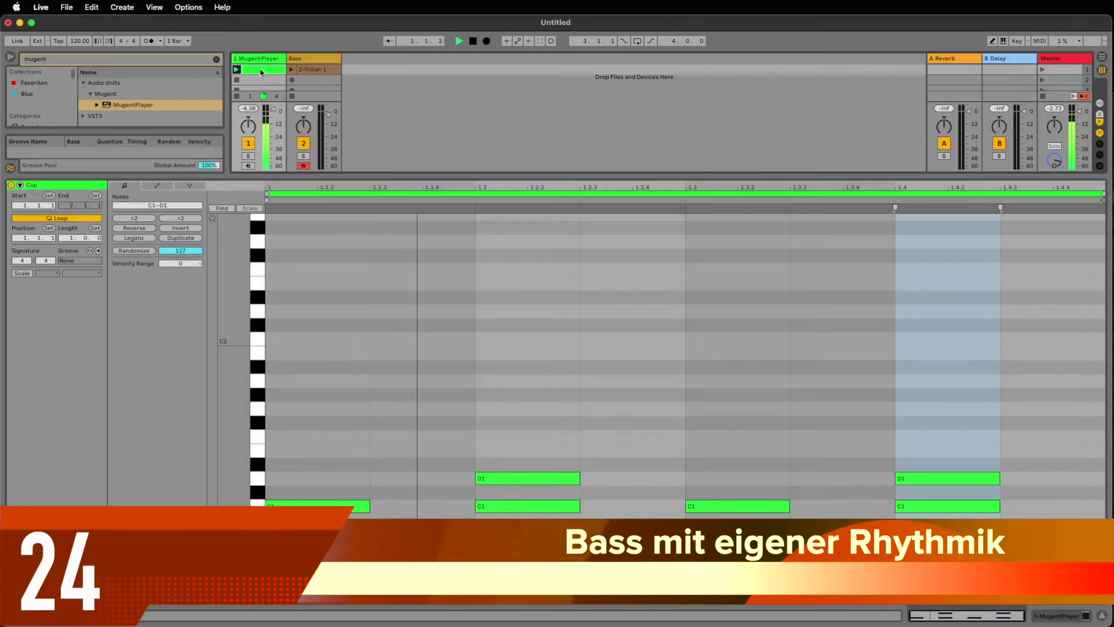
left_click(292, 70)
left_click_drag(522, 184, 521, 126)
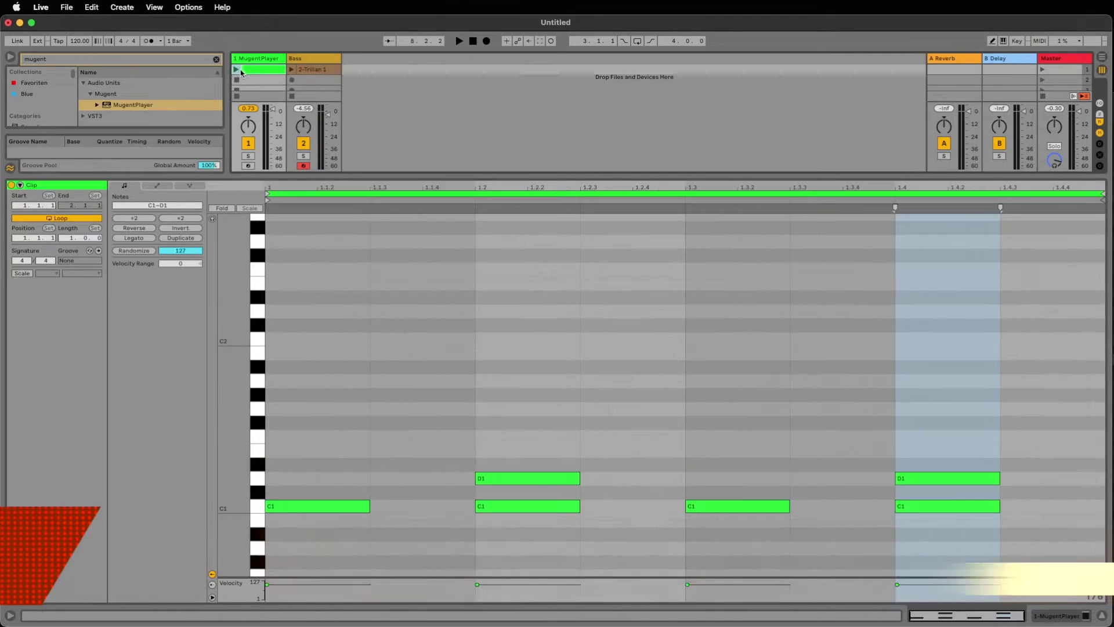
Play the MugentPlayer drum clip with the sixteenth-note 2-Trilian 1 bass clip.
left_click(238, 70)
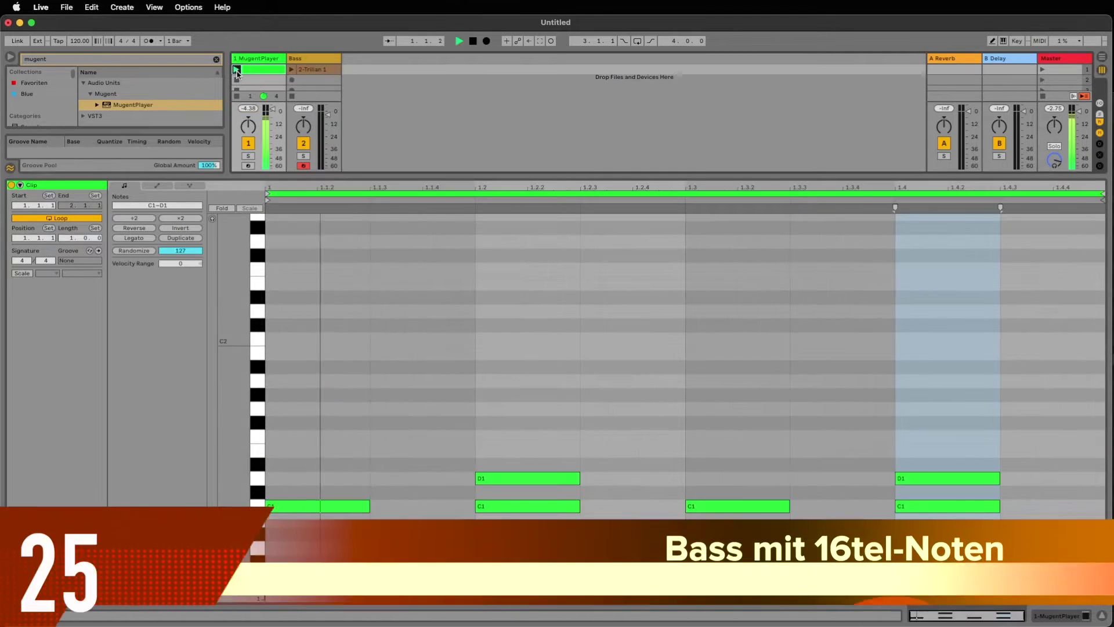
left_click(292, 71)
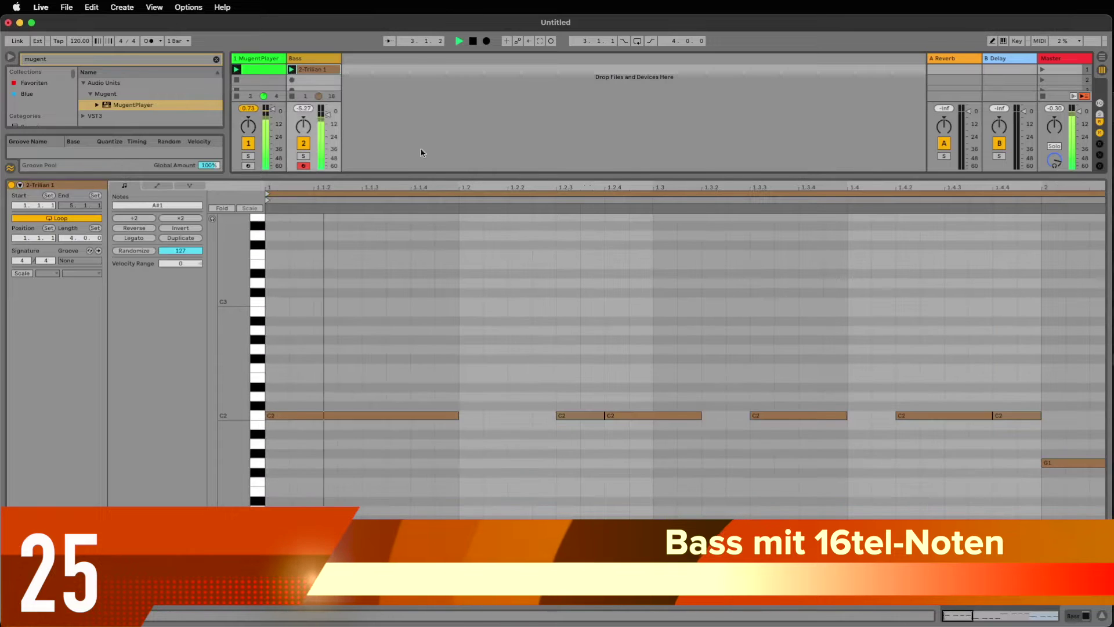
left_click_drag(504, 187, 504, 123)
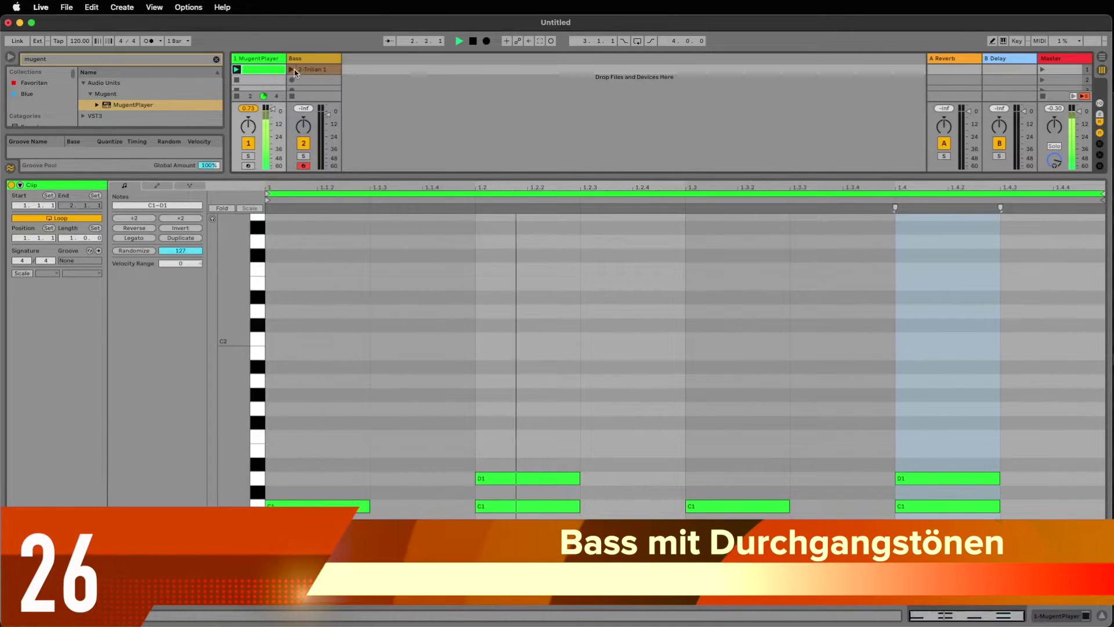
Bring in the Bass track's clip with passing tones over the running MugentPlayer drums.
left_click(292, 70)
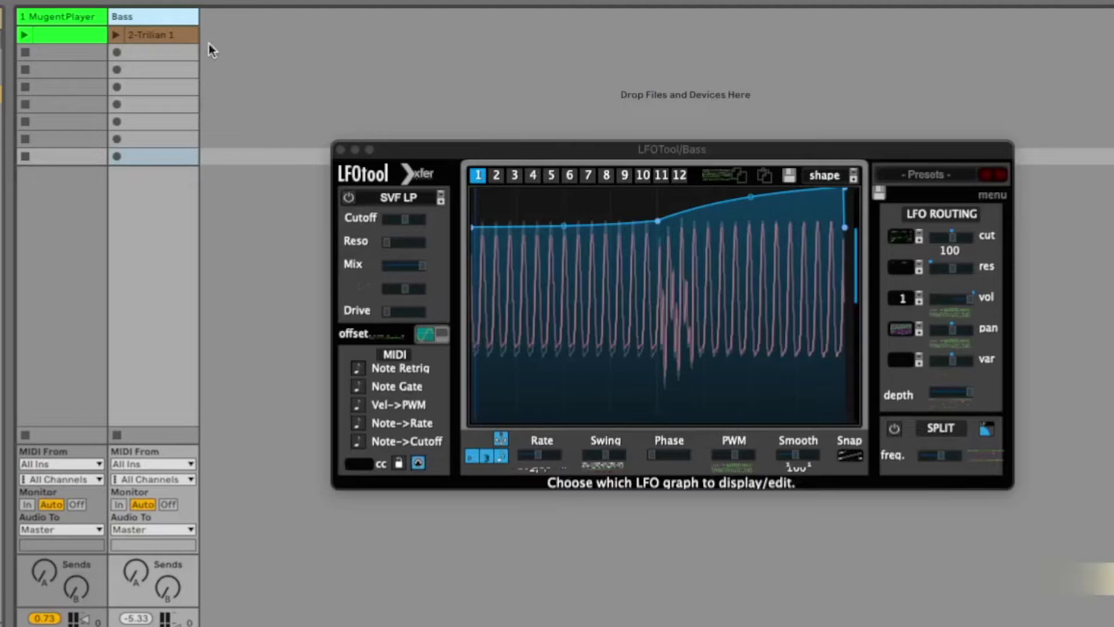
Launch the bass clip and reshape LFO graph 1 by lowering its start point to the bottom and moving its peak slightly earlier.
left_click(116, 35)
left_click_drag(473, 226, 470, 445)
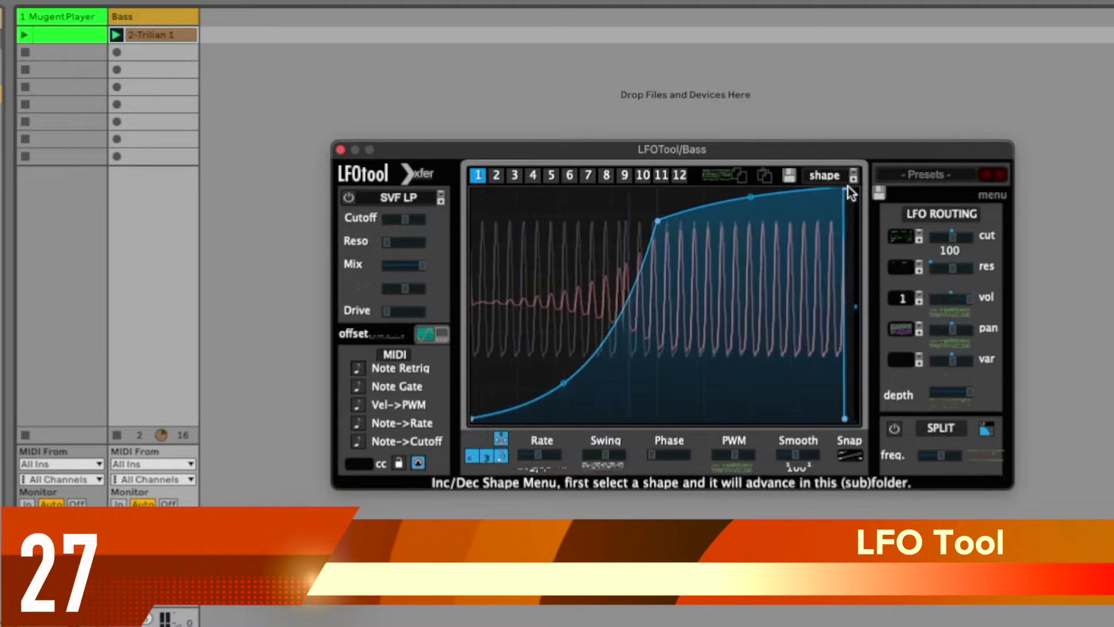
left_click_drag(845, 188, 836, 188)
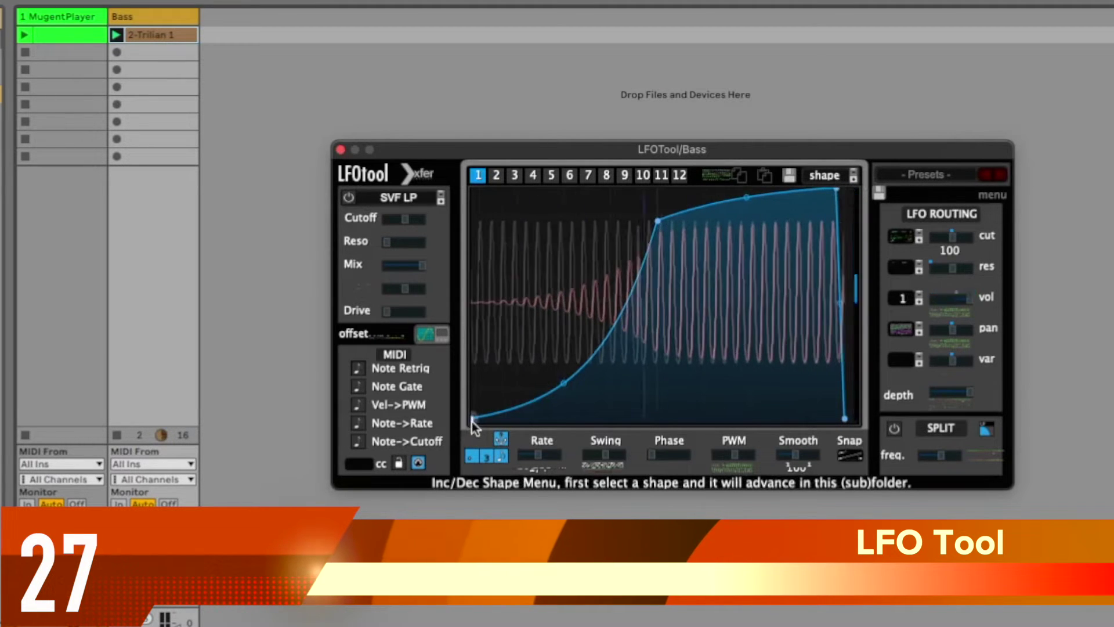
Raise the LFO graph's start point back near the top, and launch the MugentPlayer drum clip before selecting the Bass track.
left_click_drag(472, 419, 459, 217)
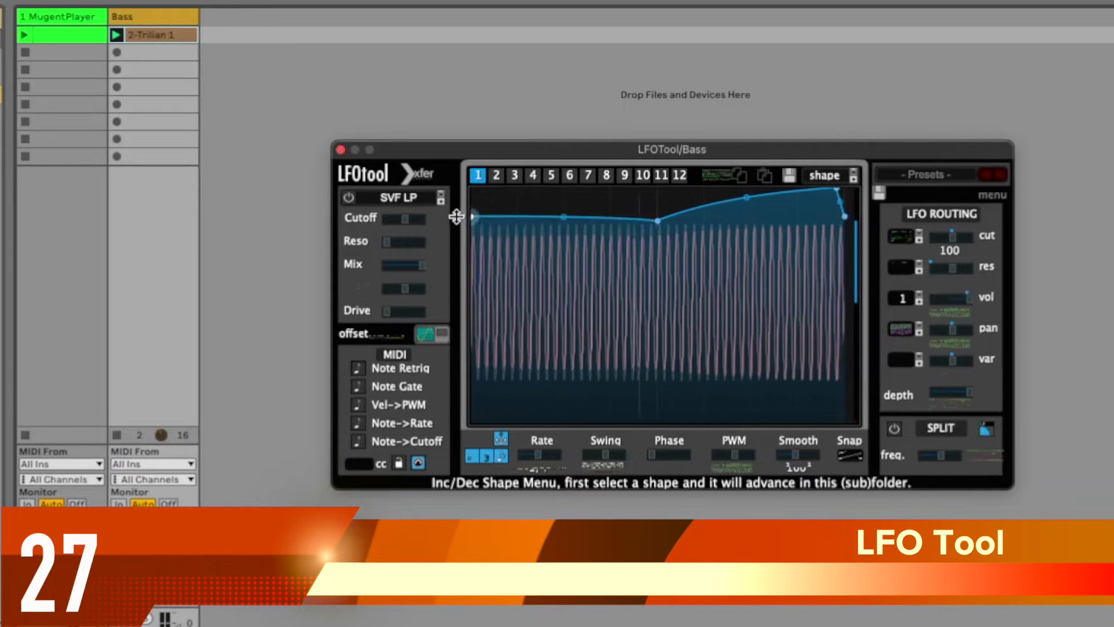
left_click(26, 34)
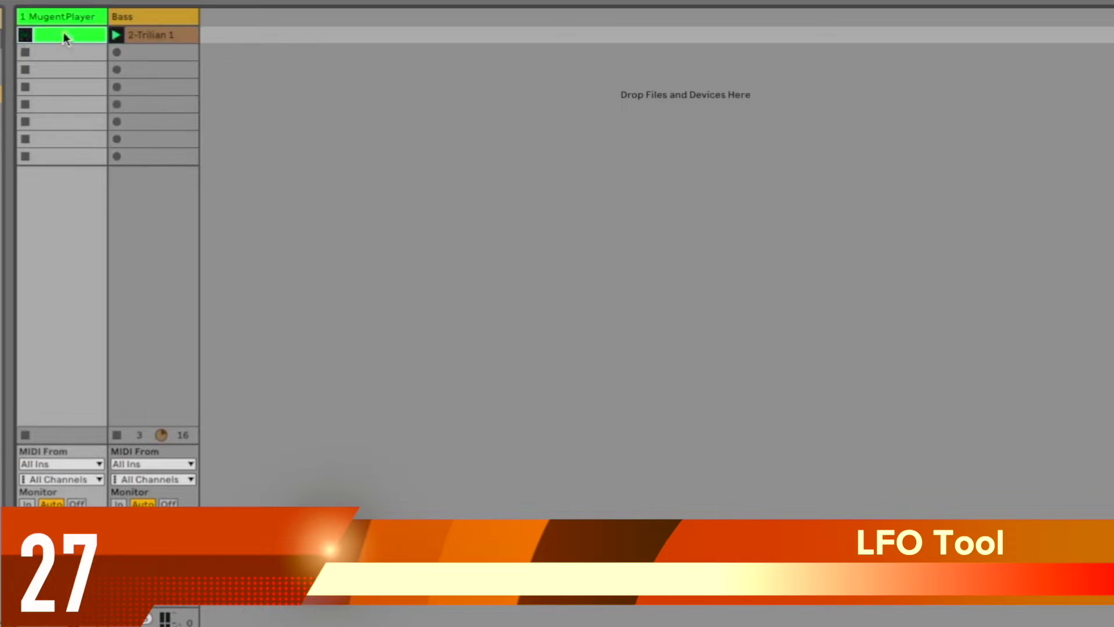
left_click(155, 17)
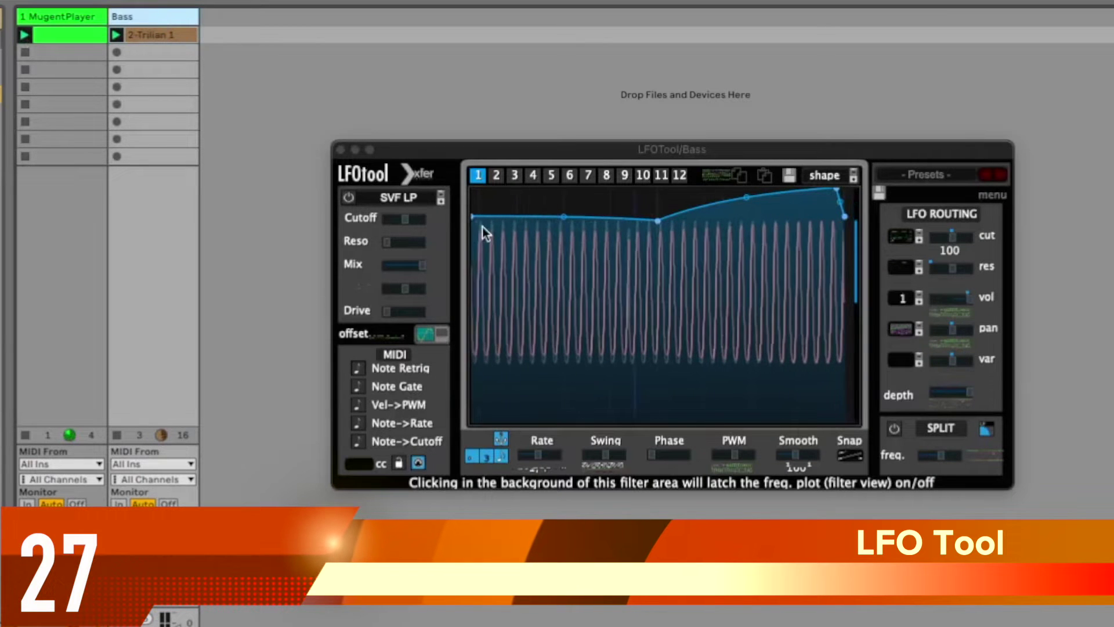
Lower the start point of the Bass track's LFO graph 1 to the bottom.
left_click_drag(472, 214, 434, 427)
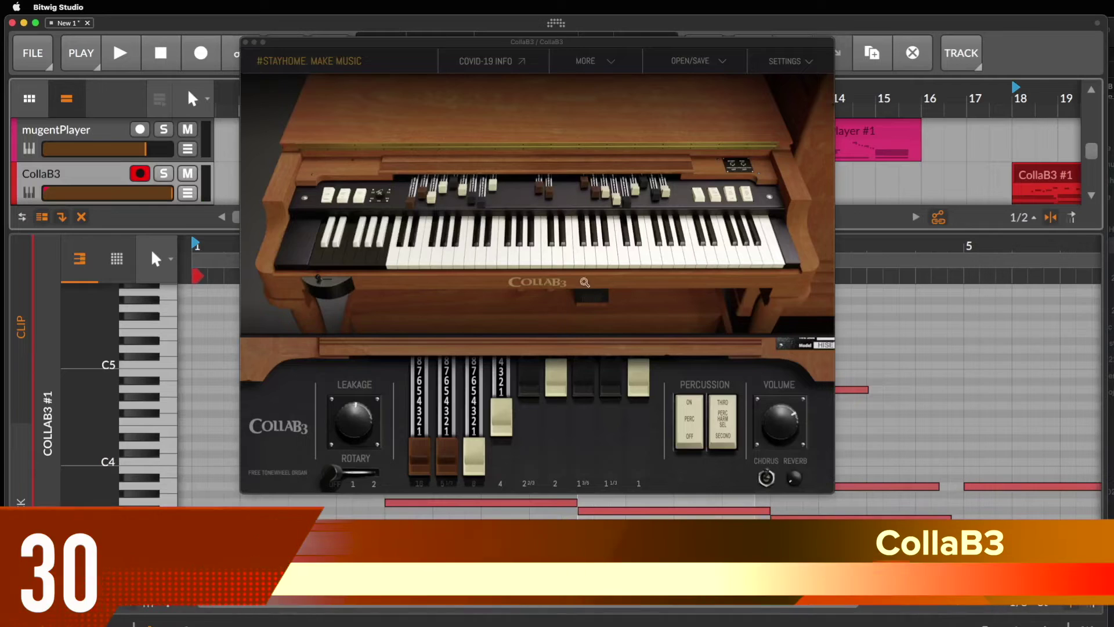
Start playback of the CollaB3 clip in Bitwig Studio, pull out the organ's 2 2/3 drawbar and switch the rotary on.
key("space")
left_click(529, 386)
left_click_drag(530, 386, 528, 448)
left_click_drag(333, 473, 382, 473)
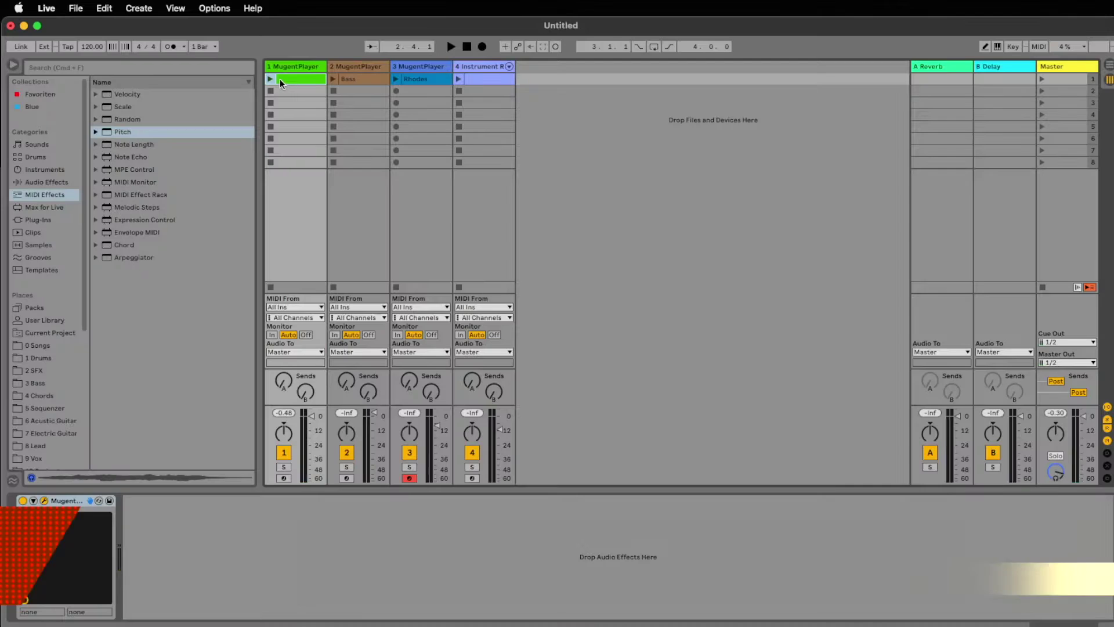
In Ableton Live, launch the MugentPlayer drum, Bass, Rhodes and Instrument Rack clips one after another.
left_click(271, 79)
left_click_drag(1113, 55, 643, 65)
left_click(333, 79)
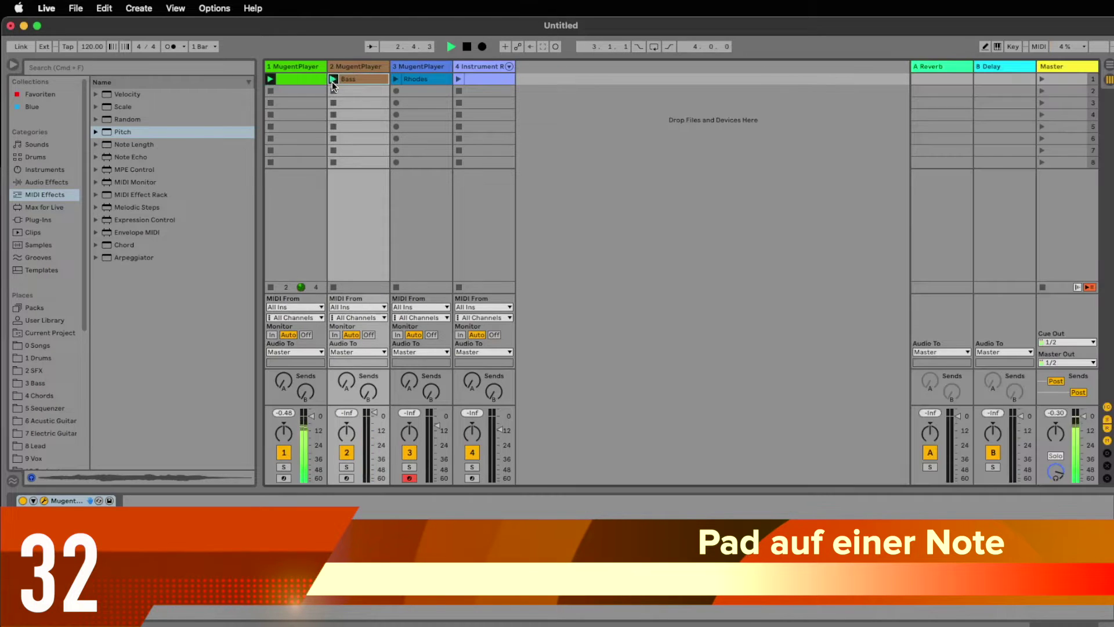
left_click_drag(803, 103, 591, 71)
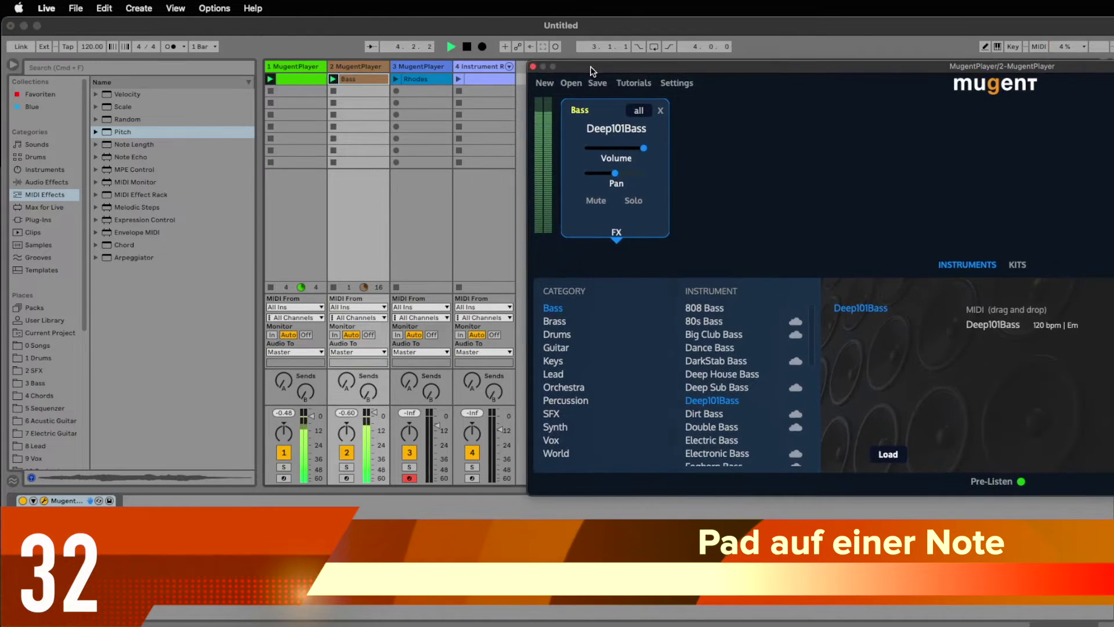
left_click(397, 79)
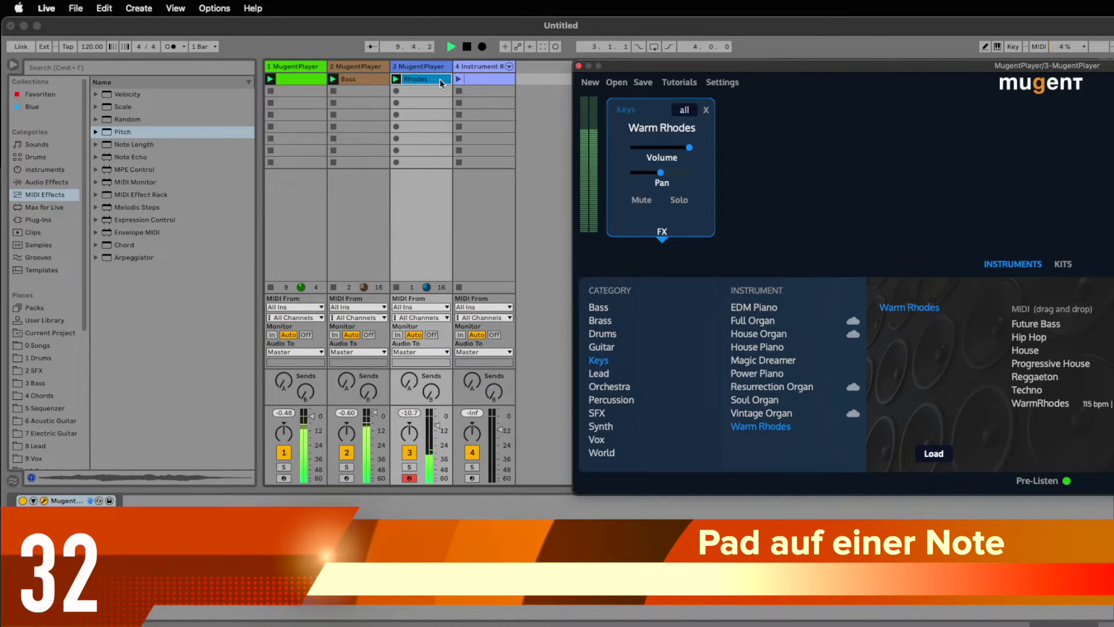
left_click(457, 80)
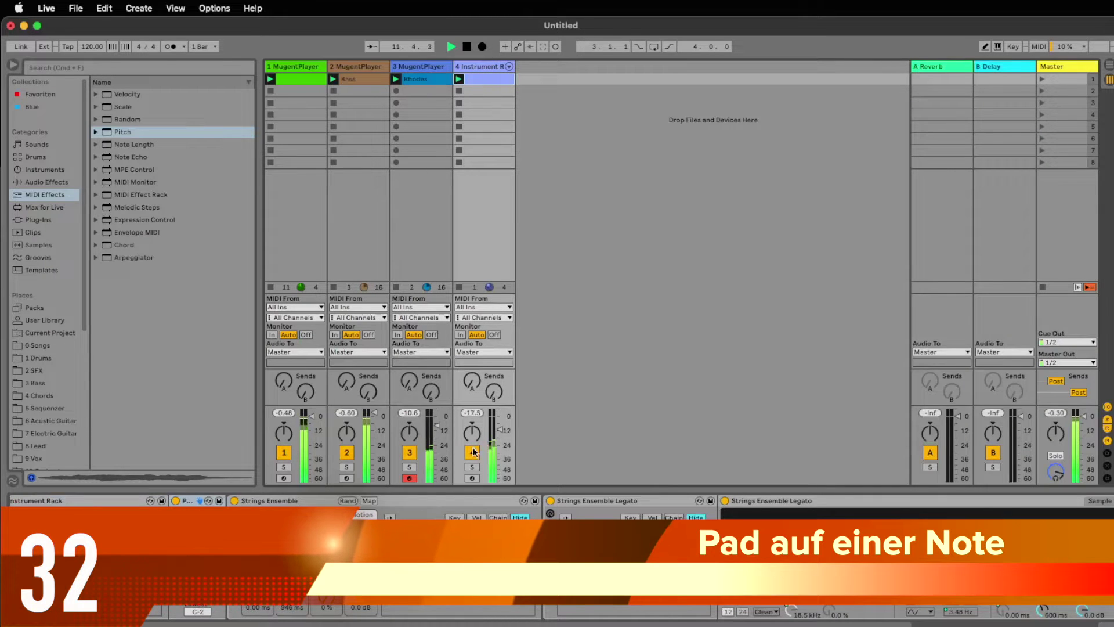
Open the Instrument Rack clip's held pad notes beside its Serum patch and lower that track's volume slightly.
double_click(491, 86)
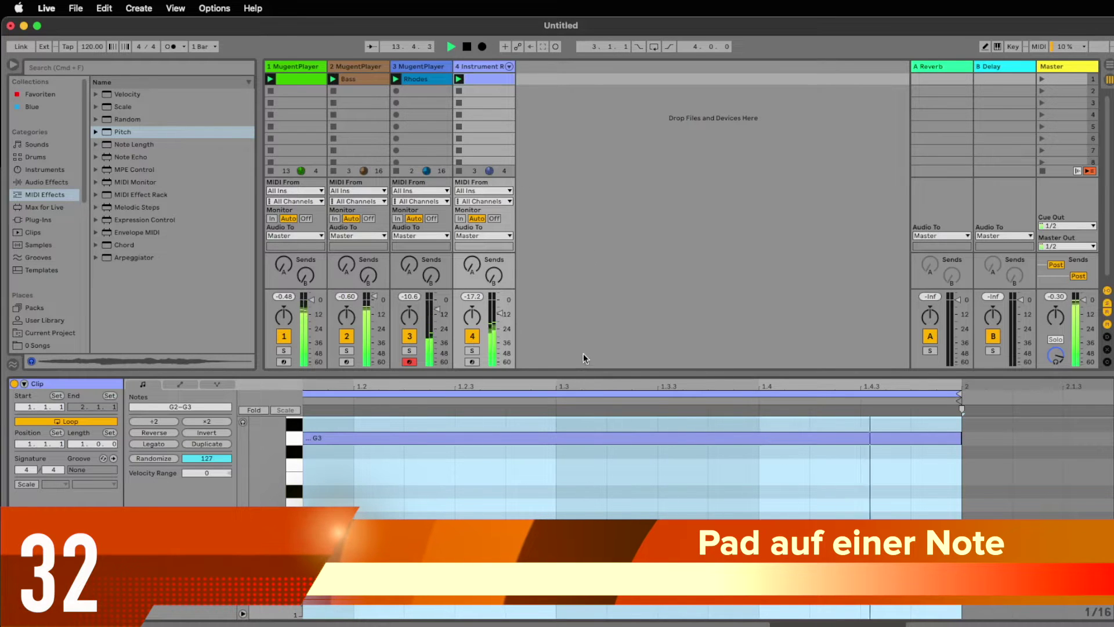
left_click_drag(1102, 127, 640, 54)
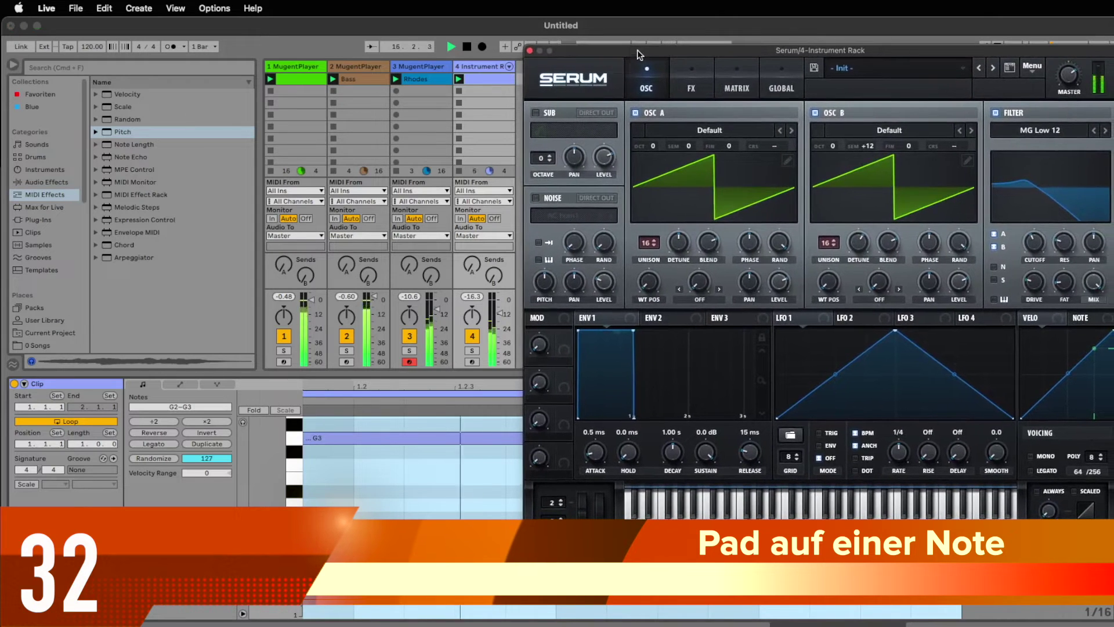
left_click(499, 311)
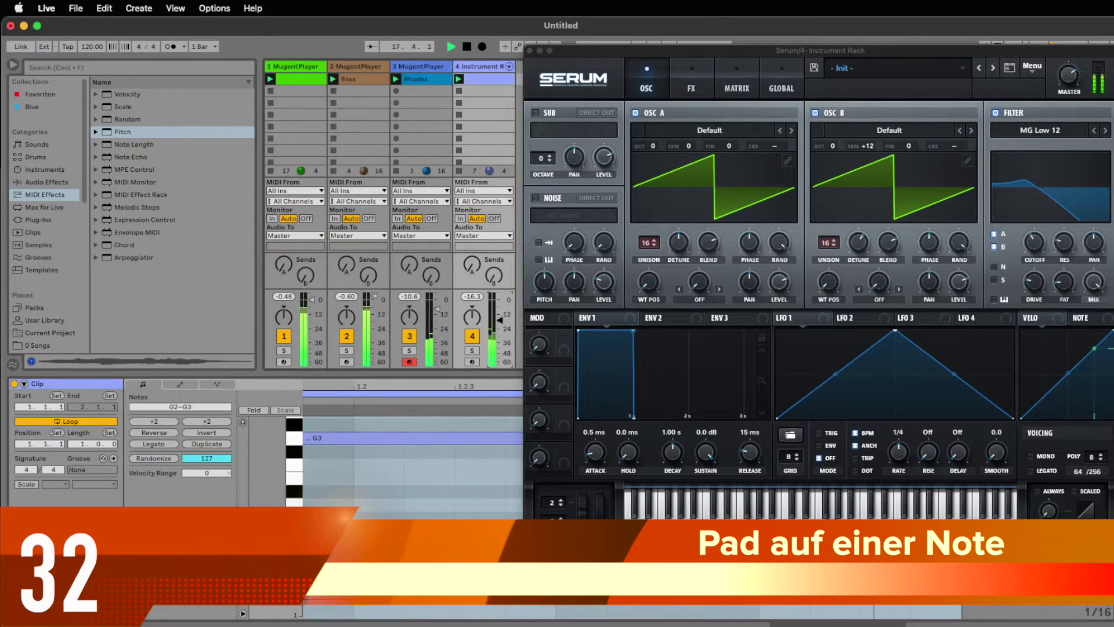
key("space")
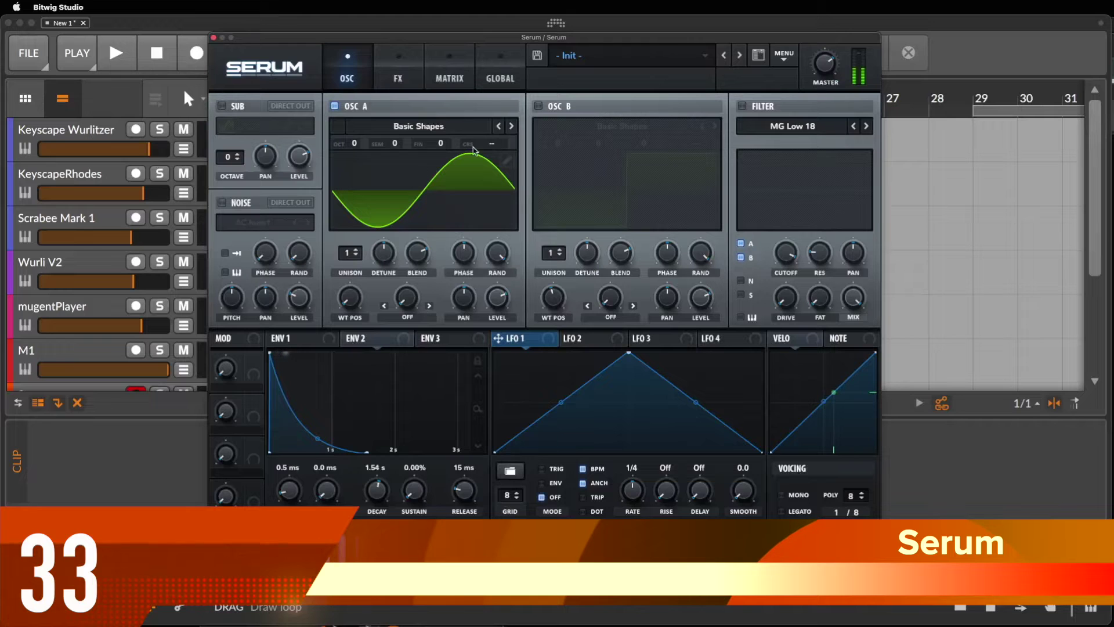
Turn Serum's Osc A Basic Shapes wave into a square and give it 6 unison voices with less detune.
left_click_drag(350, 306, 348, 233)
left_click(356, 250)
left_click(355, 250)
left_click(356, 250)
left_click(357, 250)
left_click(357, 250)
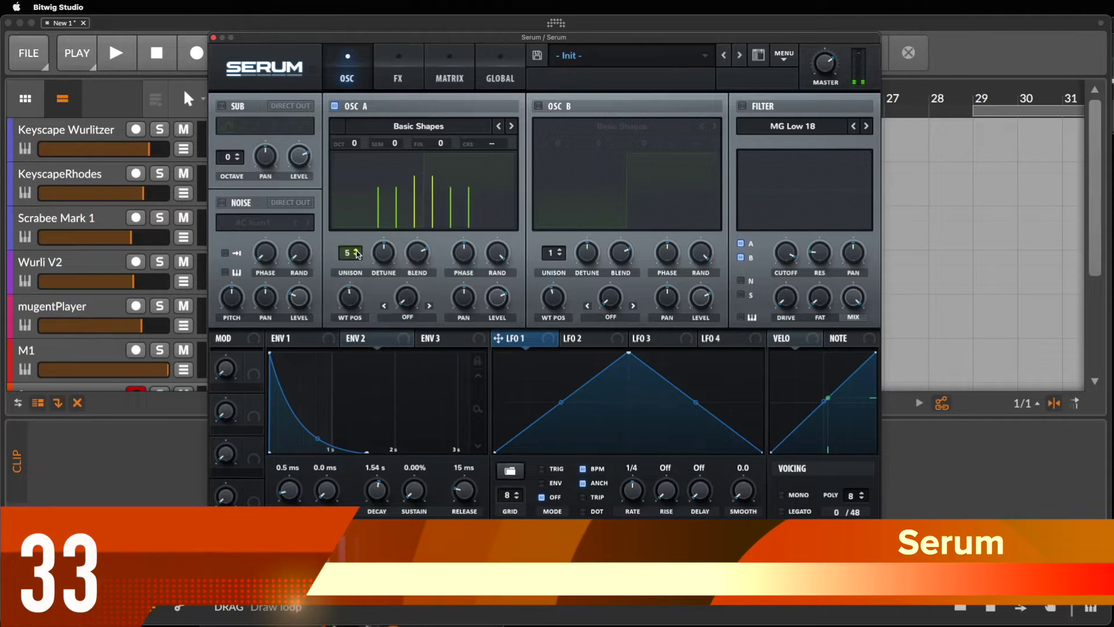
left_click(392, 262)
mouse_move(392, 262)
left_mouse_down()
mouse_move(425, 356)
mouse_move(393, 262)
mouse_move(379, 267)
left_mouse_up()
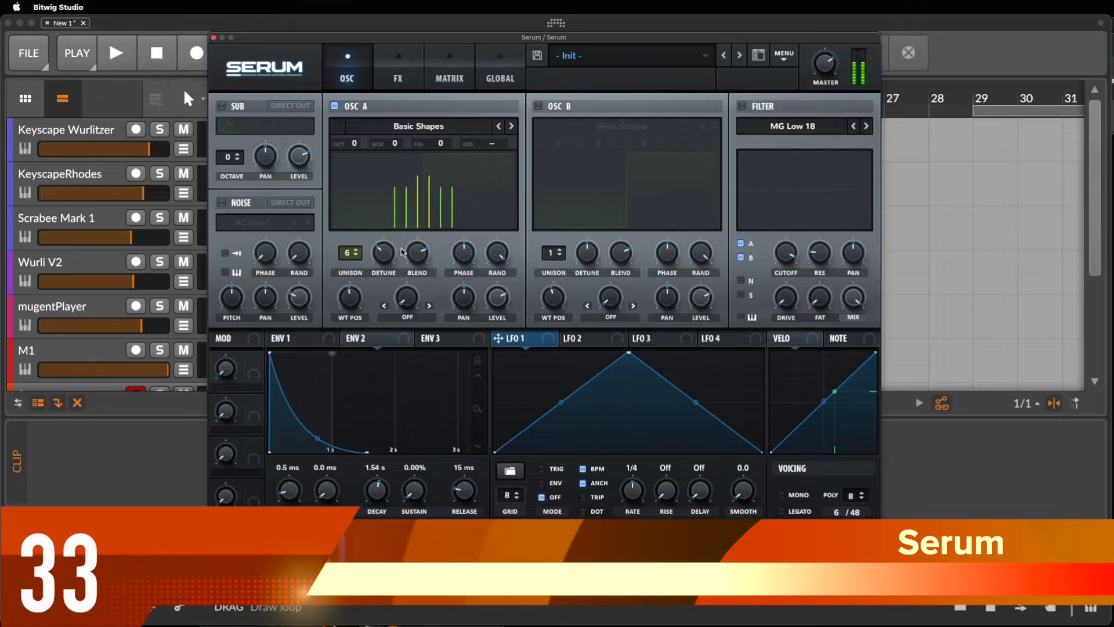
Enable Osc B with 3 unison voices and tune it up by 7 semitones.
left_click(537, 107)
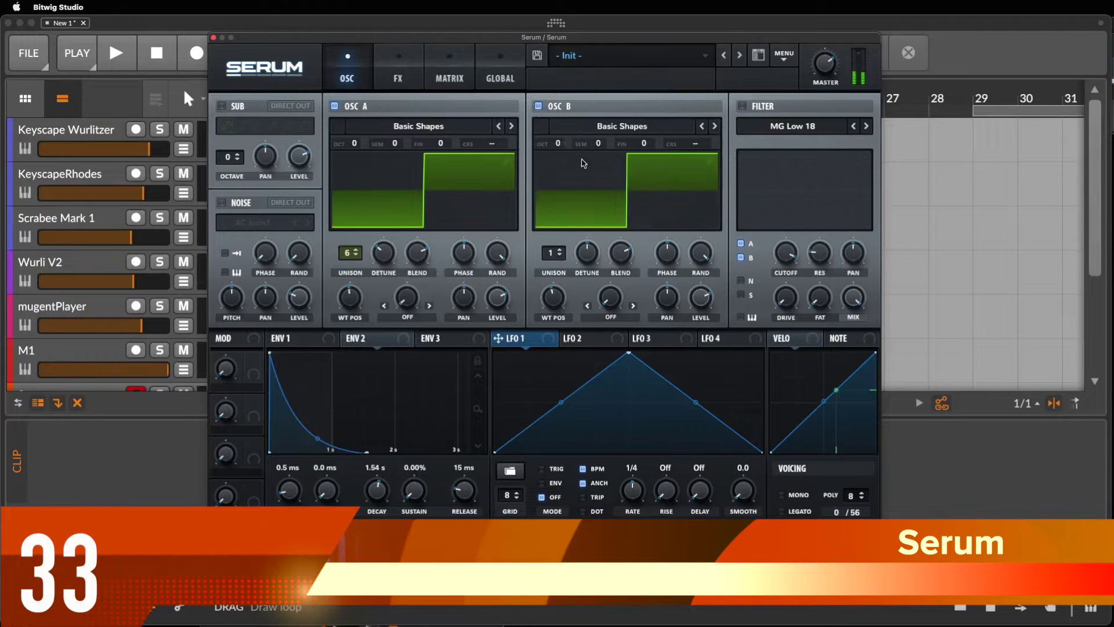
left_click(561, 252)
left_click(560, 251)
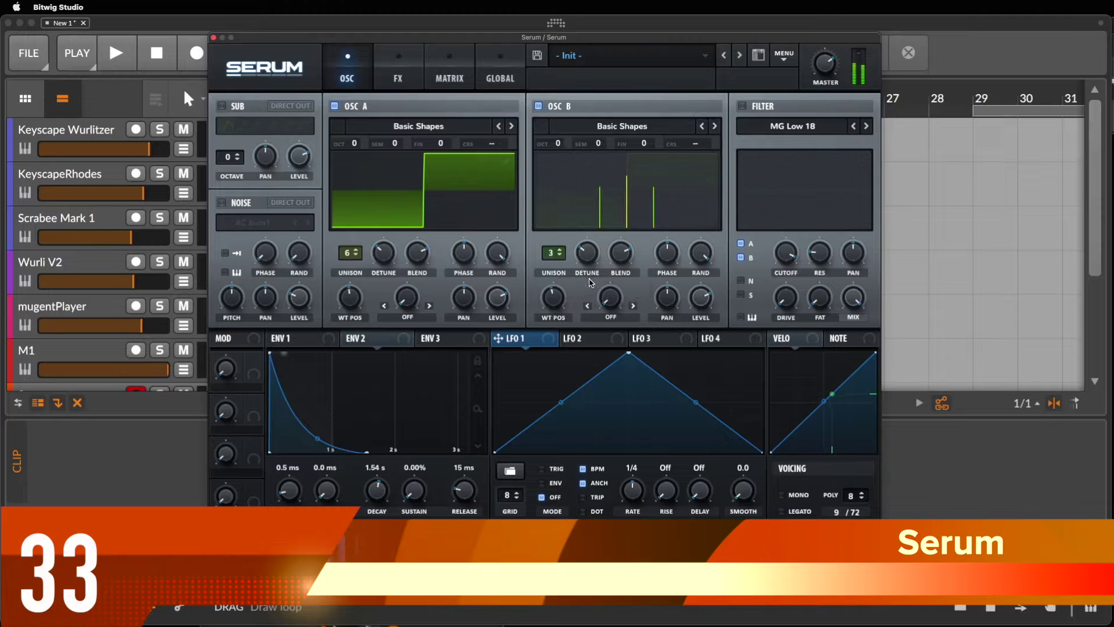
mouse_move(596, 142)
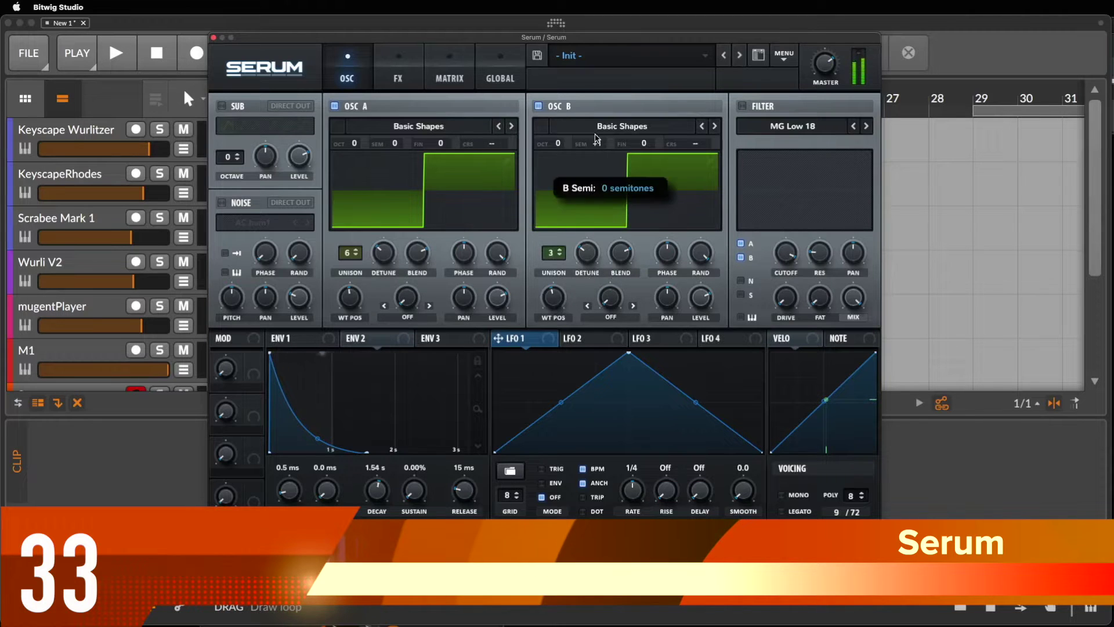
left_click_drag(593, 109, 589, 90)
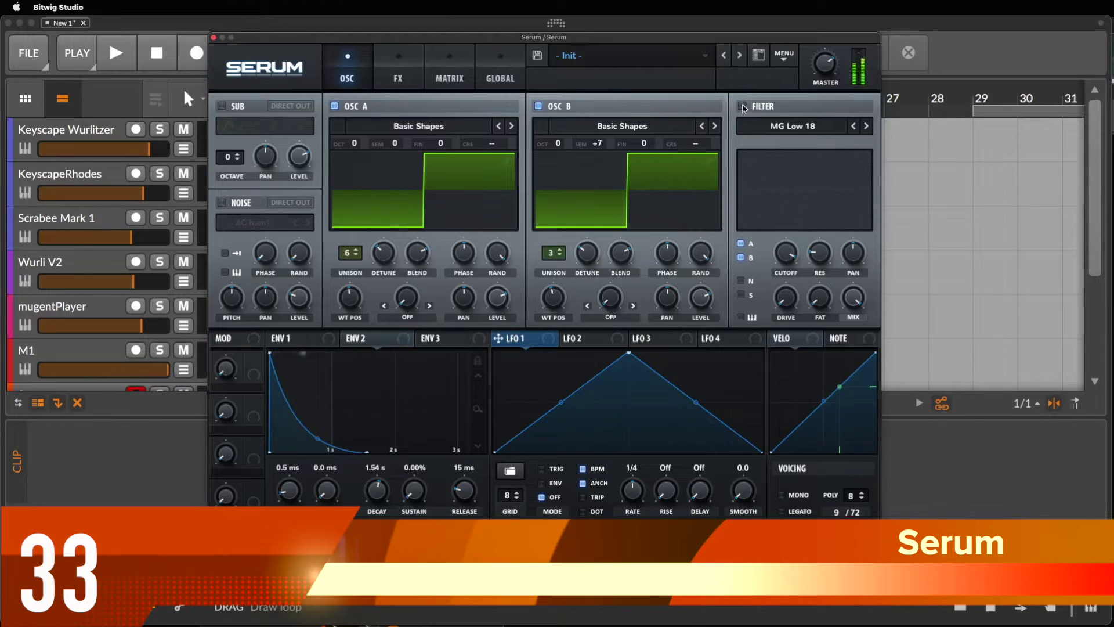
Enable the MG Low 18 filter, lower its cutoff and adjust its resonance.
left_click(743, 106)
left_click_drag(789, 251, 785, 320)
left_click_drag(815, 263, 788, 269)
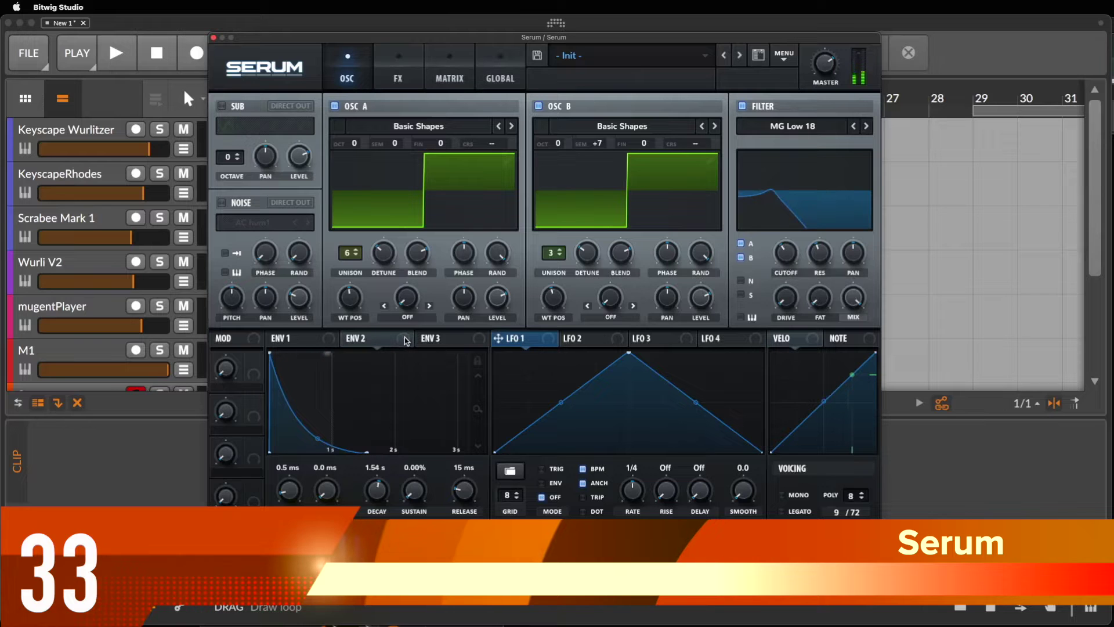
Modulate the filter cutoff with Env 2, setting a 5.8 ms attack, 2.00 s decay and 0.00% sustain.
left_click_drag(544, 309, 787, 254)
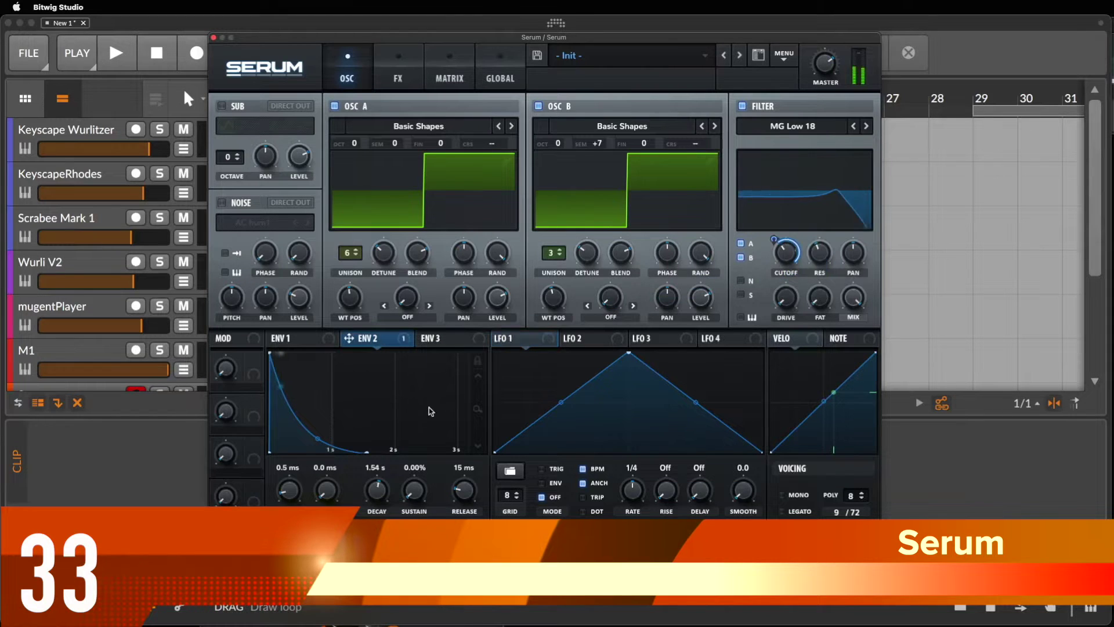
mouse_move(416, 496)
left_mouse_down()
mouse_move(436, 343)
mouse_move(437, 499)
left_mouse_up()
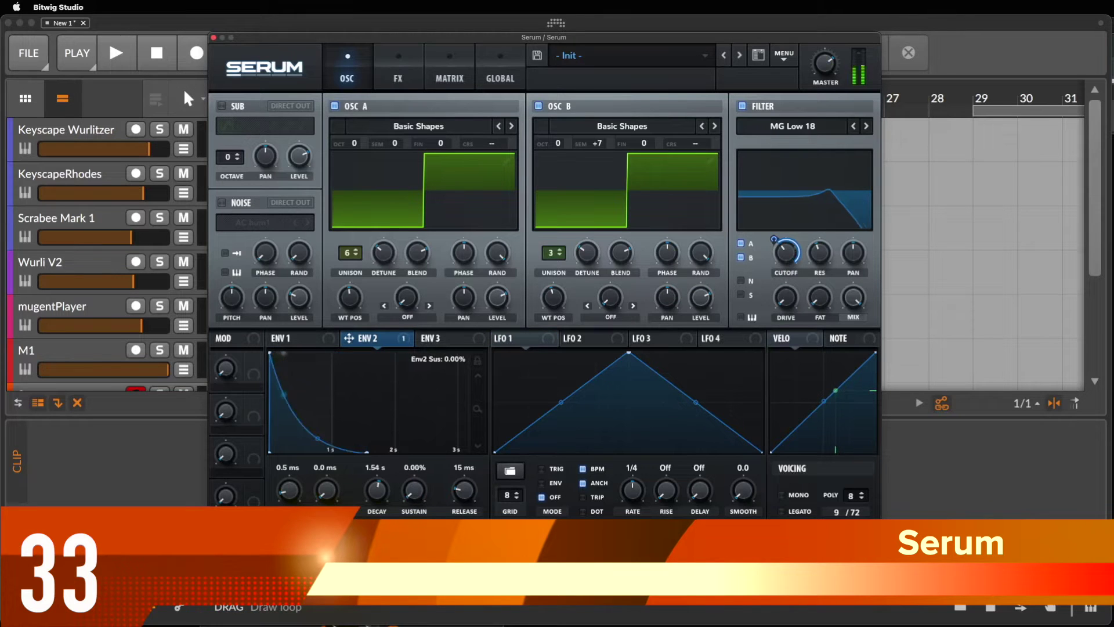
left_click_drag(369, 508, 378, 491)
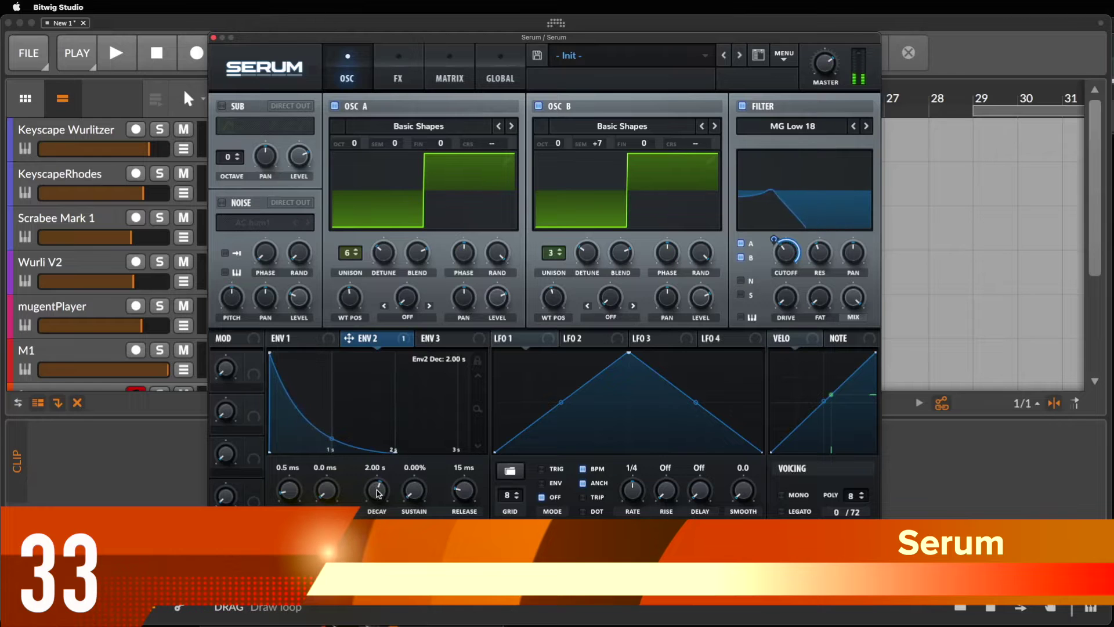
left_click_drag(294, 493, 318, 437)
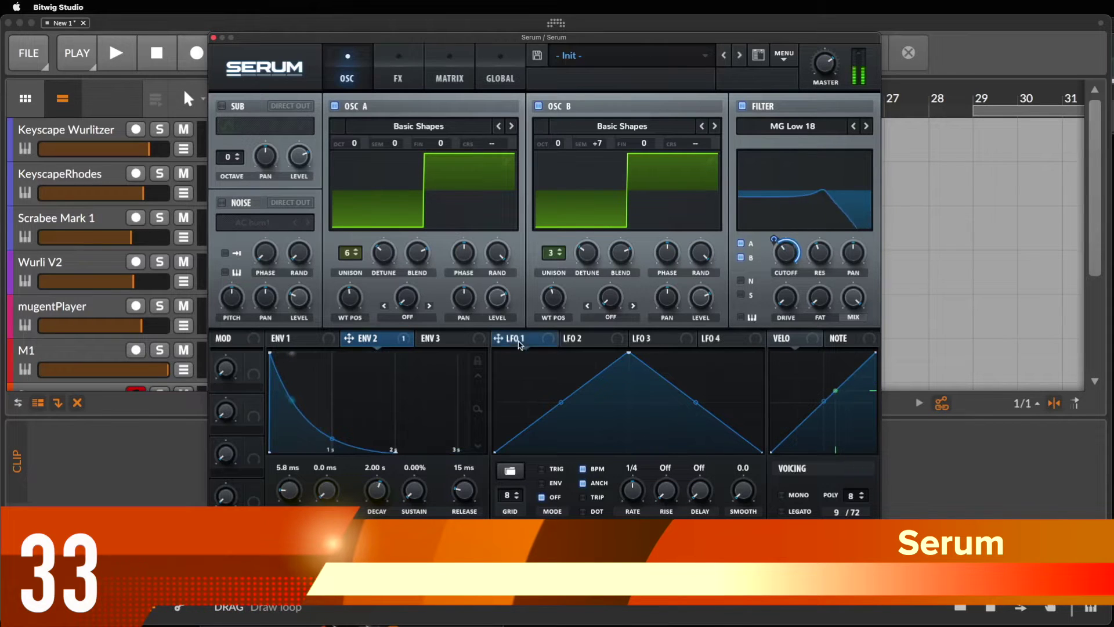
Modulate Osc A's fine tuning with LFO 1 at a 1/16 rate and lower the modulation amount.
left_click_drag(494, 278, 443, 144)
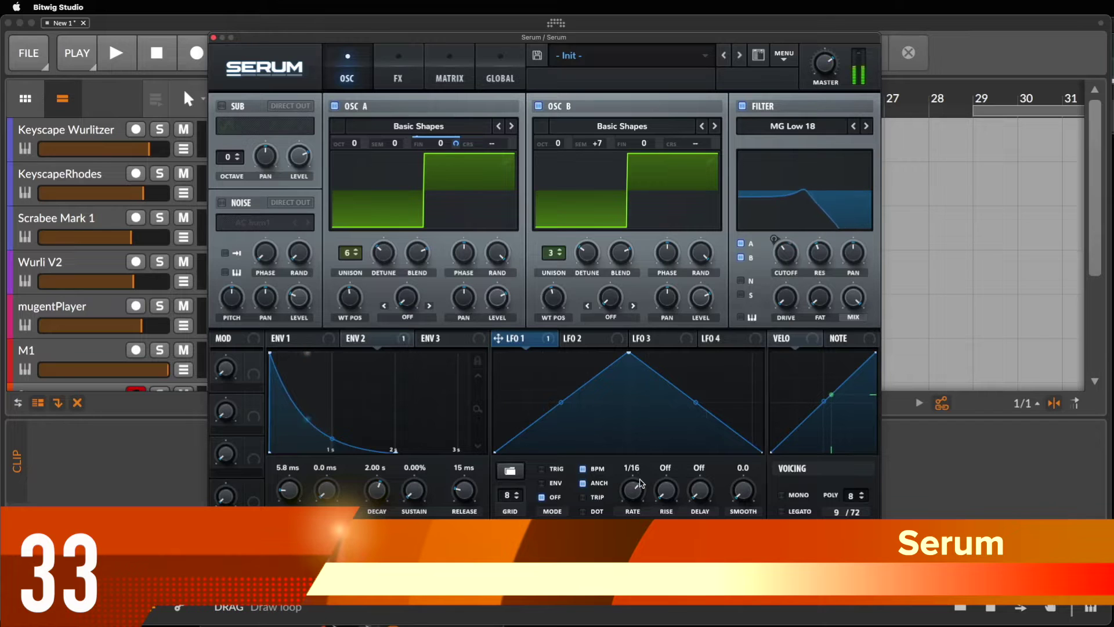
left_click_drag(456, 146, 456, 158)
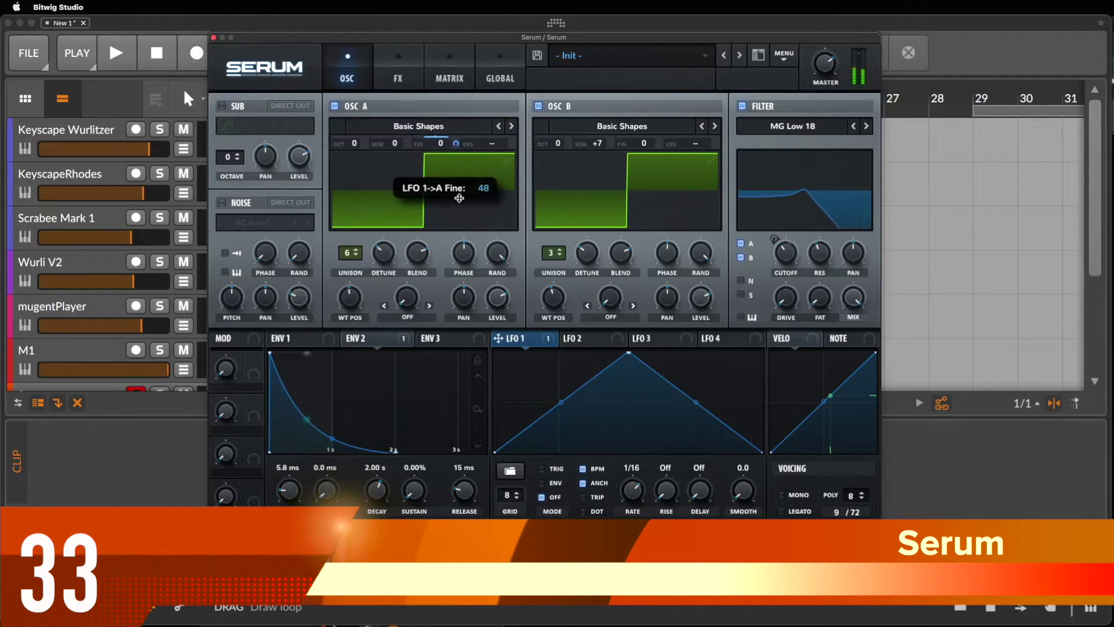
Bring Env 1's sustain down to -∞ dB and adjust its decay.
left_click(294, 338)
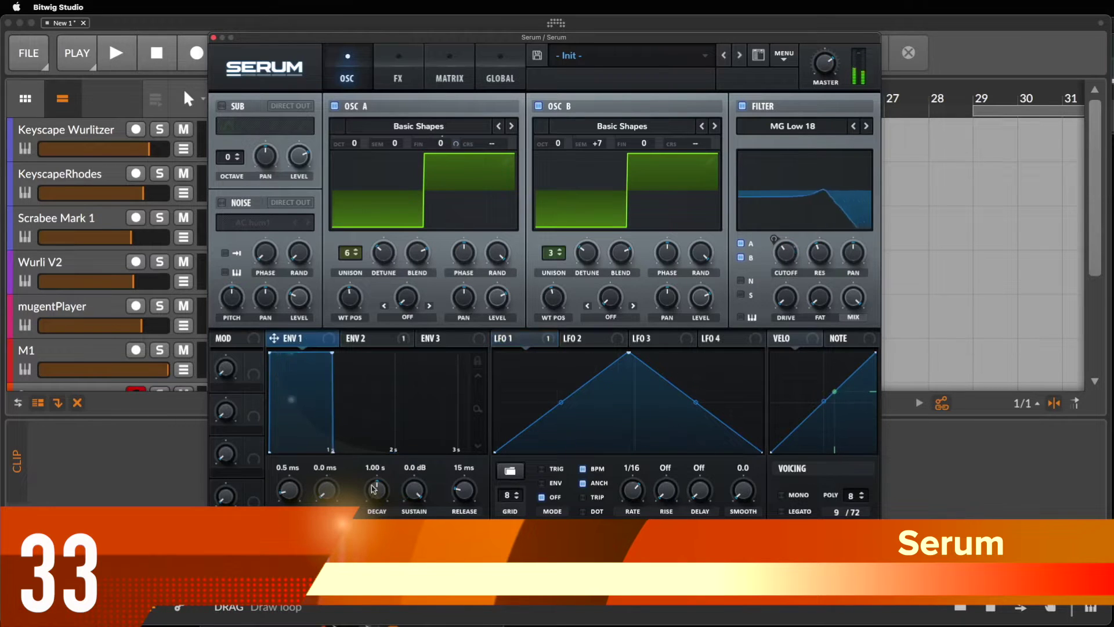
left_click_drag(404, 496, 404, 546)
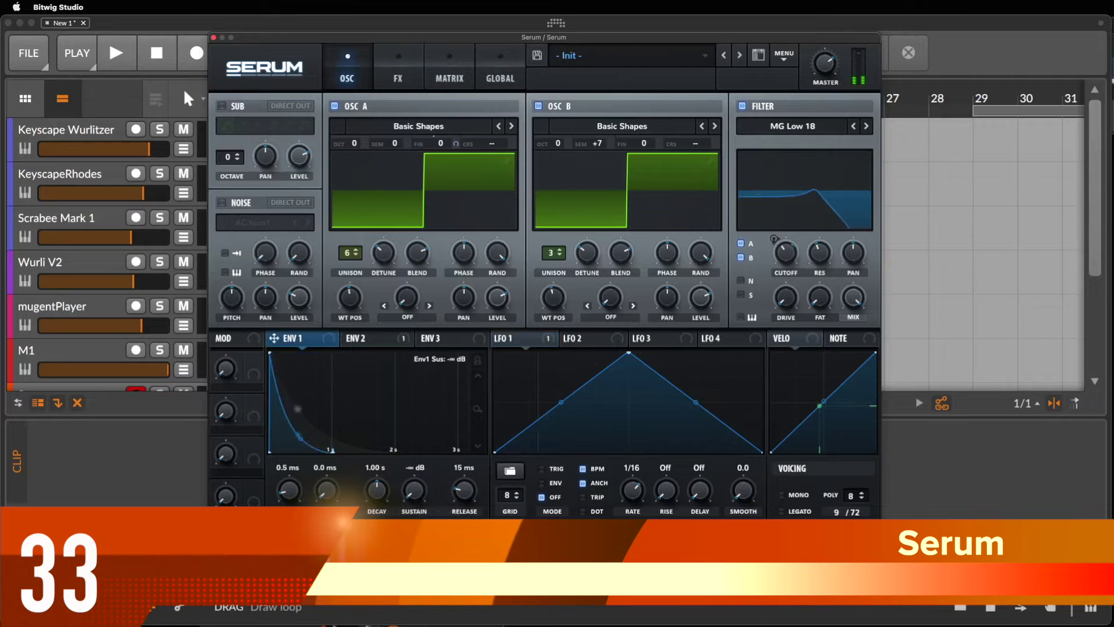
left_click_drag(388, 506, 415, 418)
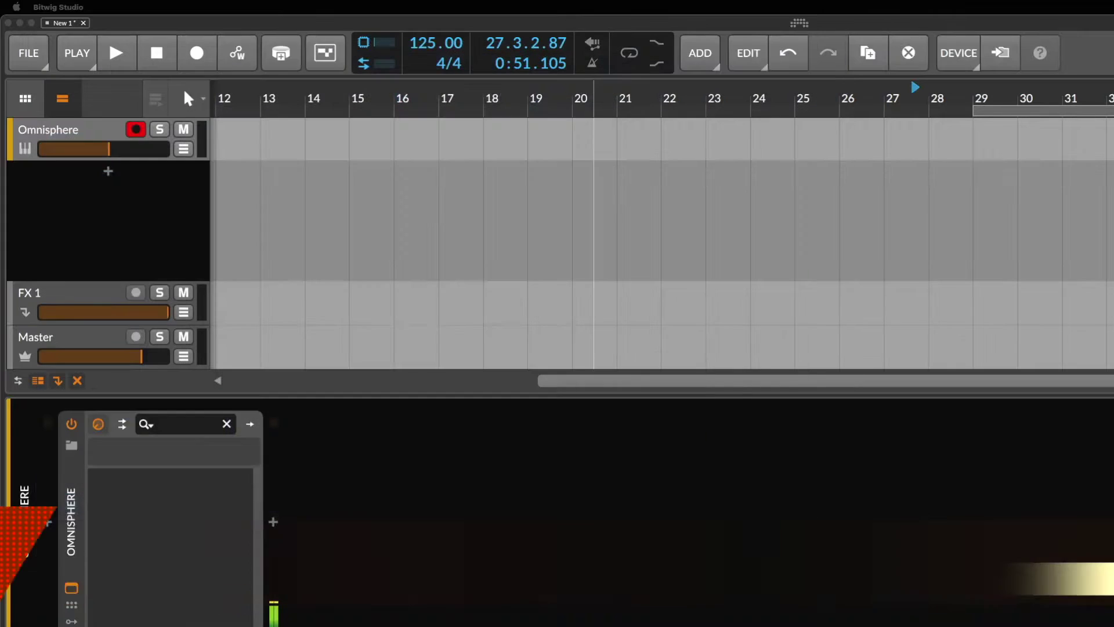
Set Omnisphere's layer A oscillator to the SawSquare Bright waveform and drop the amp envelope's sustain to minimum.
left_click(893, 250)
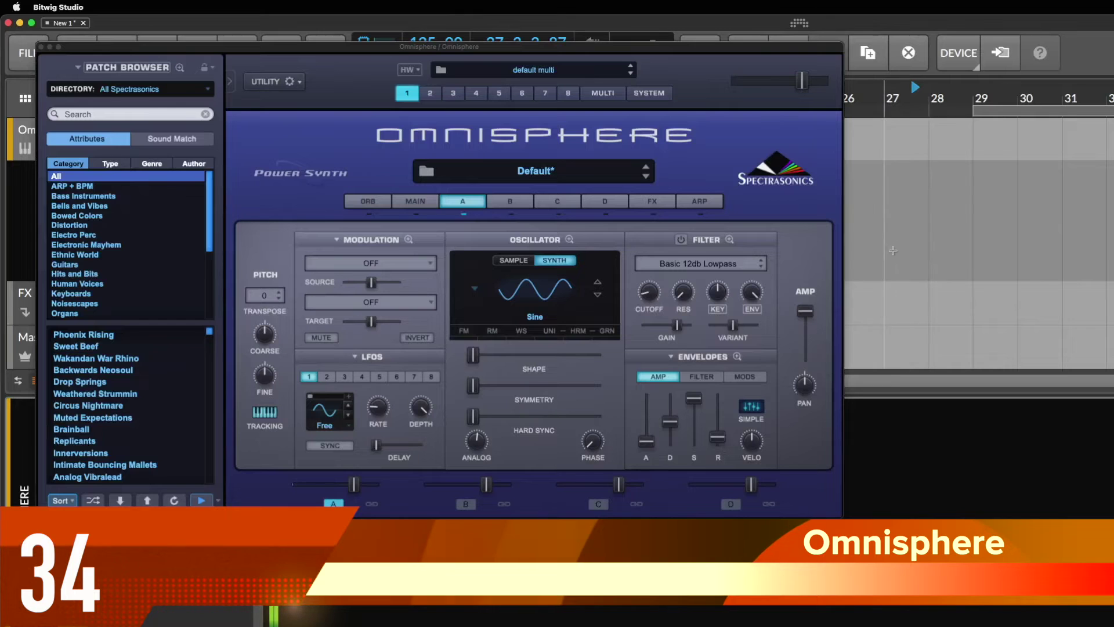
left_click(598, 282)
left_click(598, 283)
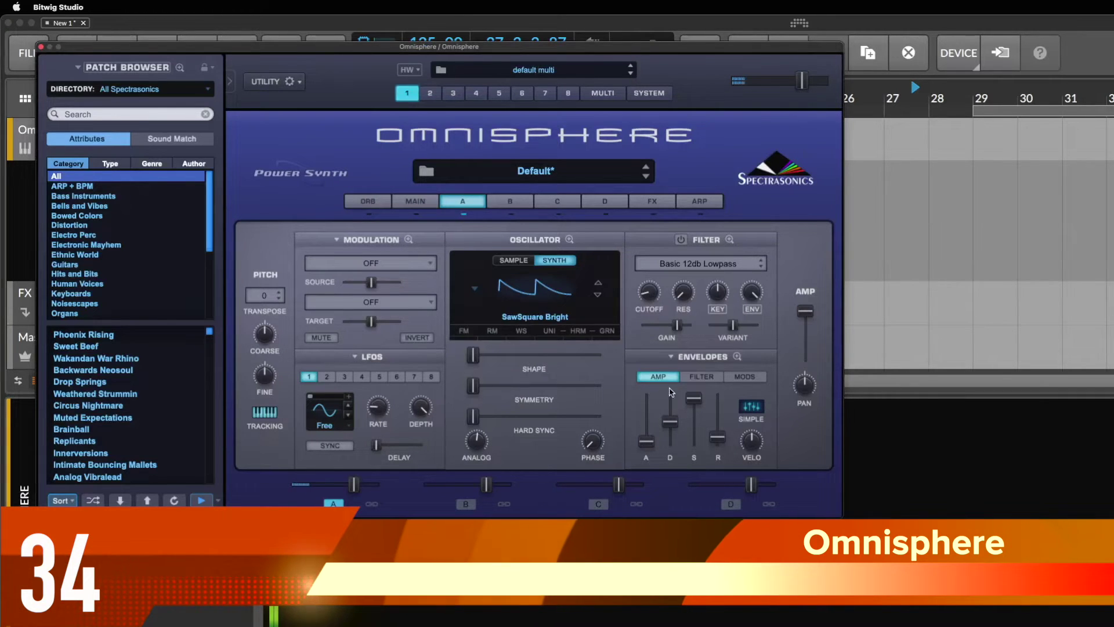
left_click_drag(694, 398, 694, 442)
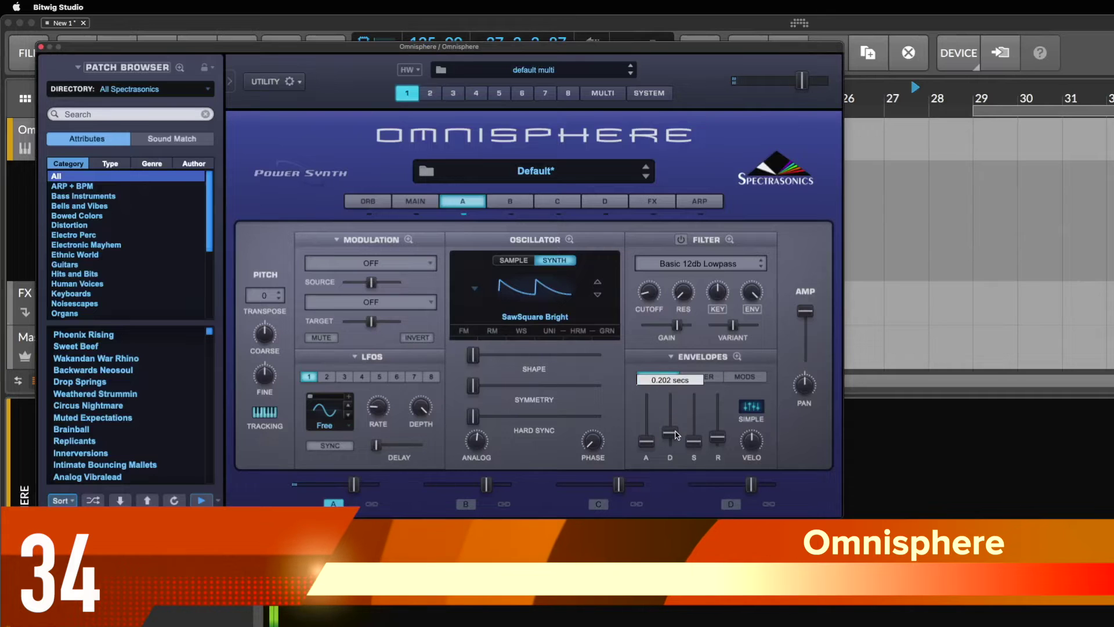
Turn on layer A's Basic 12db Lowpass filter, adjust its cutoff and enable the oscillator's unison.
left_click(682, 240)
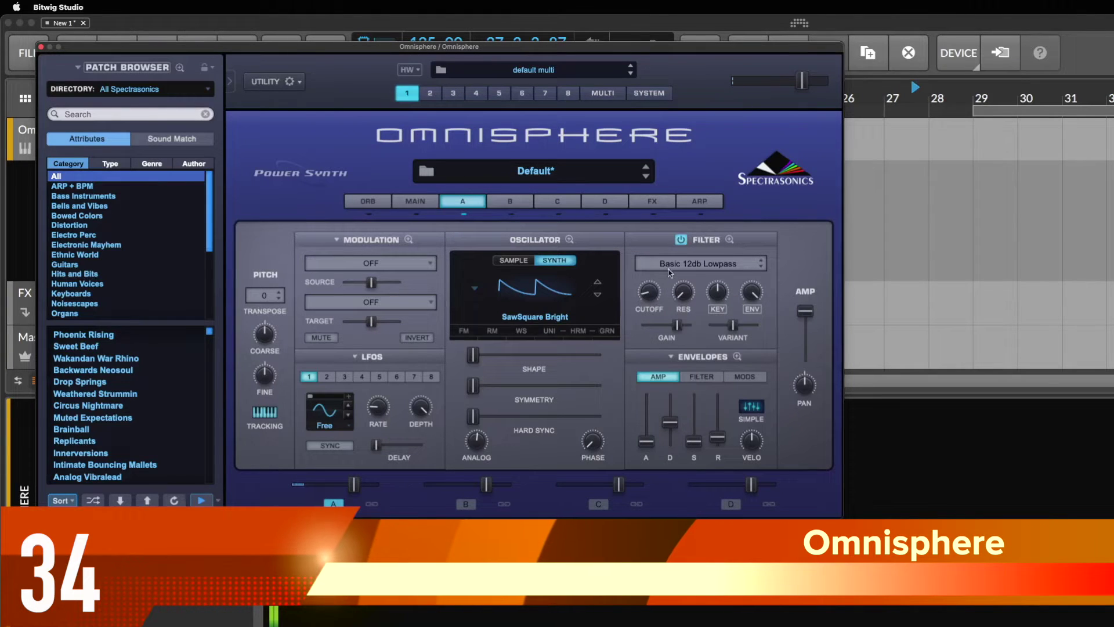
mouse_move(653, 294)
left_mouse_down()
mouse_move(654, 271)
mouse_move(680, 281)
mouse_move(654, 292)
left_mouse_up()
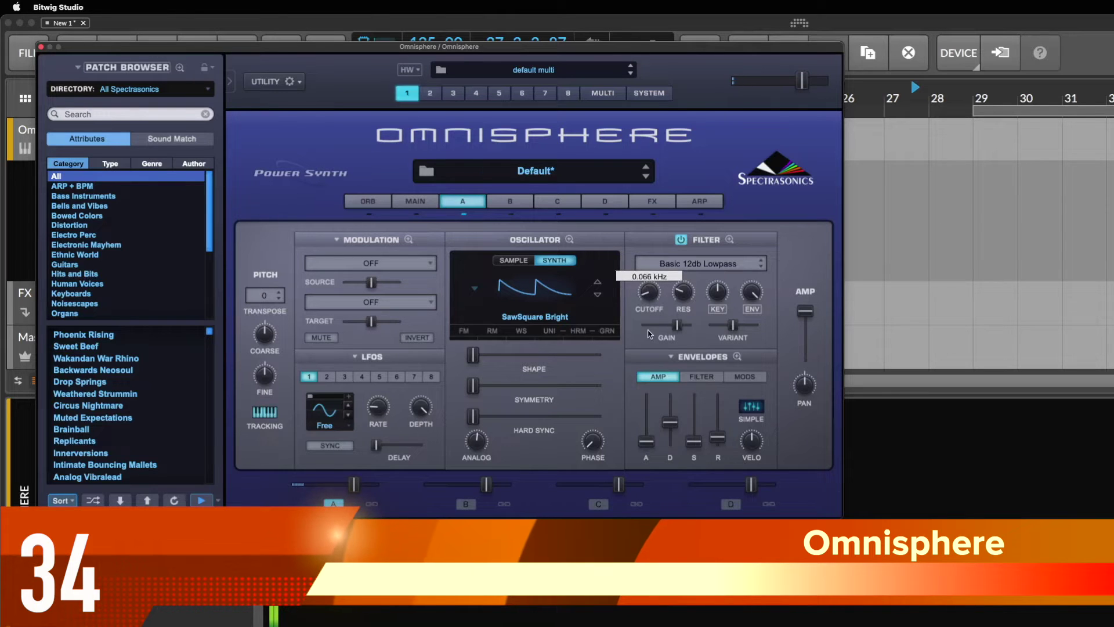
left_click(552, 331)
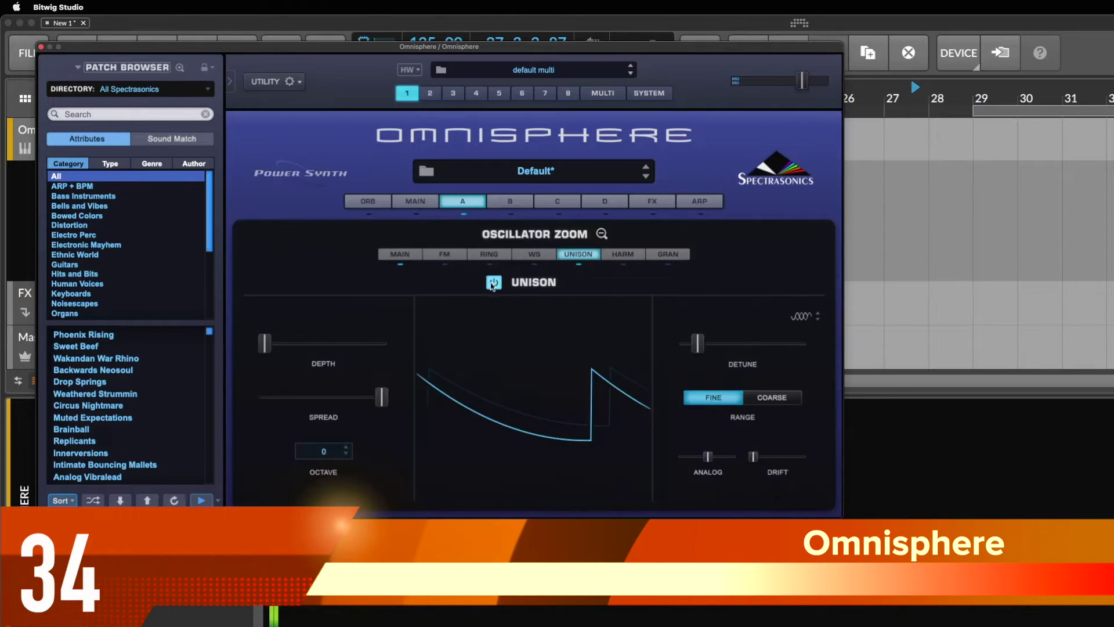
left_click(469, 204)
left_click_drag(658, 298, 660, 265)
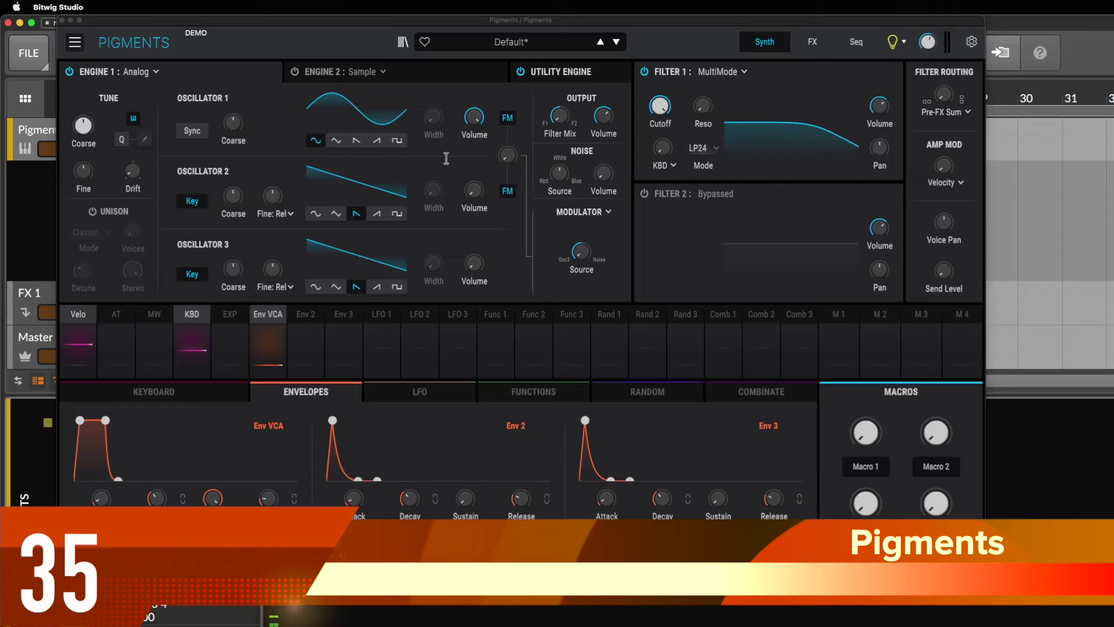
Audition the other waveforms on Oscillator 1 in Pigments, ending on the square wave.
left_click(337, 143)
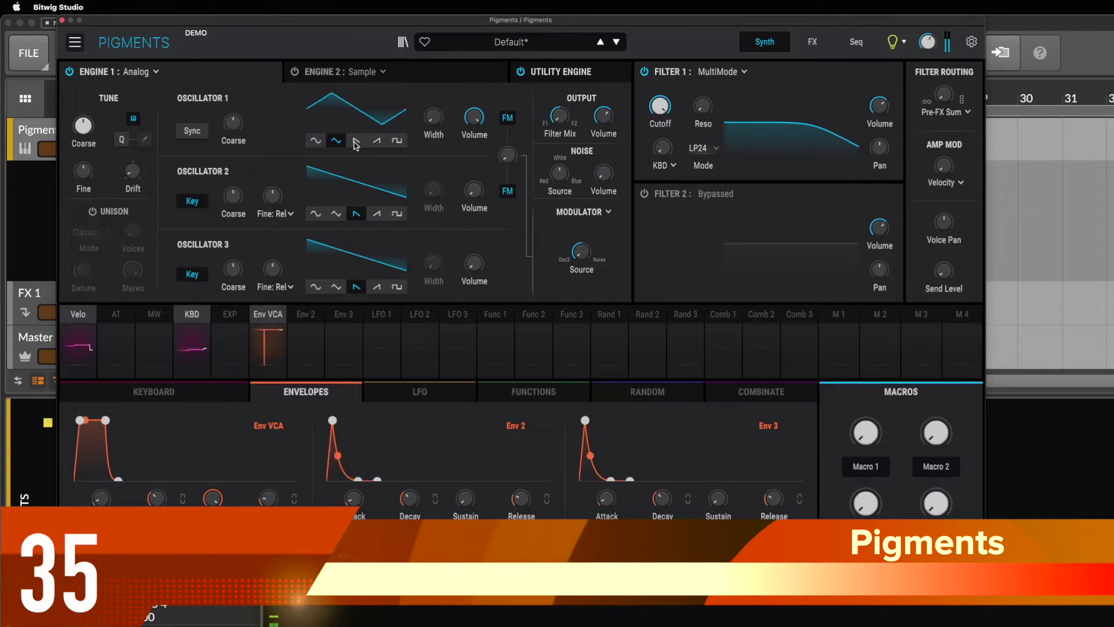
left_click(356, 141)
left_click(377, 141)
left_click(396, 140)
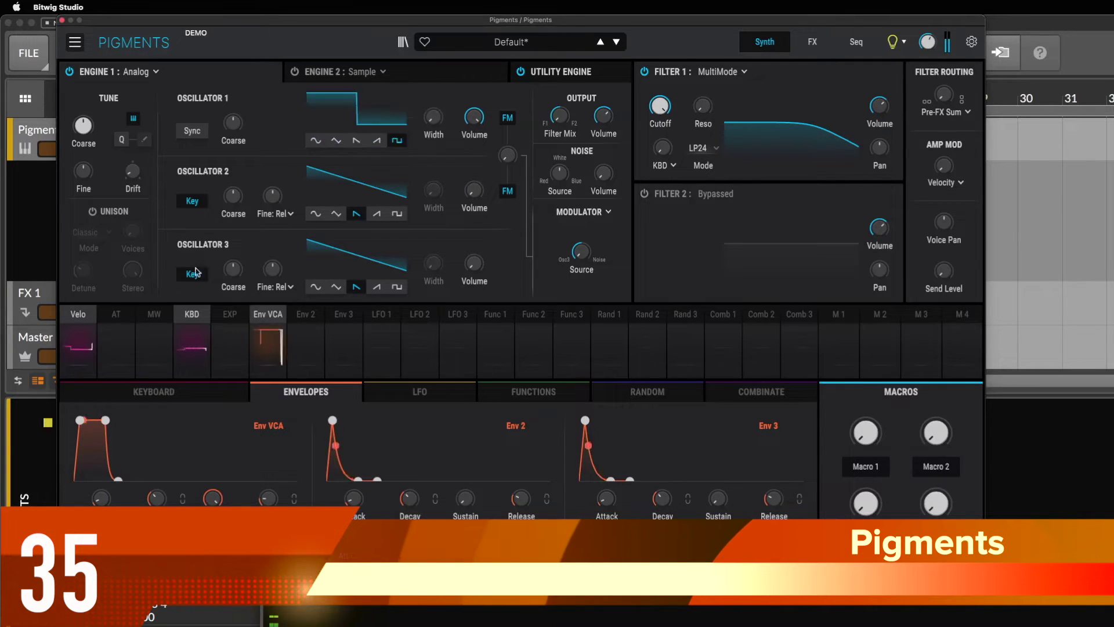
Enable unison on Engine 1 with more voices, and adjust Filter 1's cutoff and keyboard tracking.
left_click(94, 211)
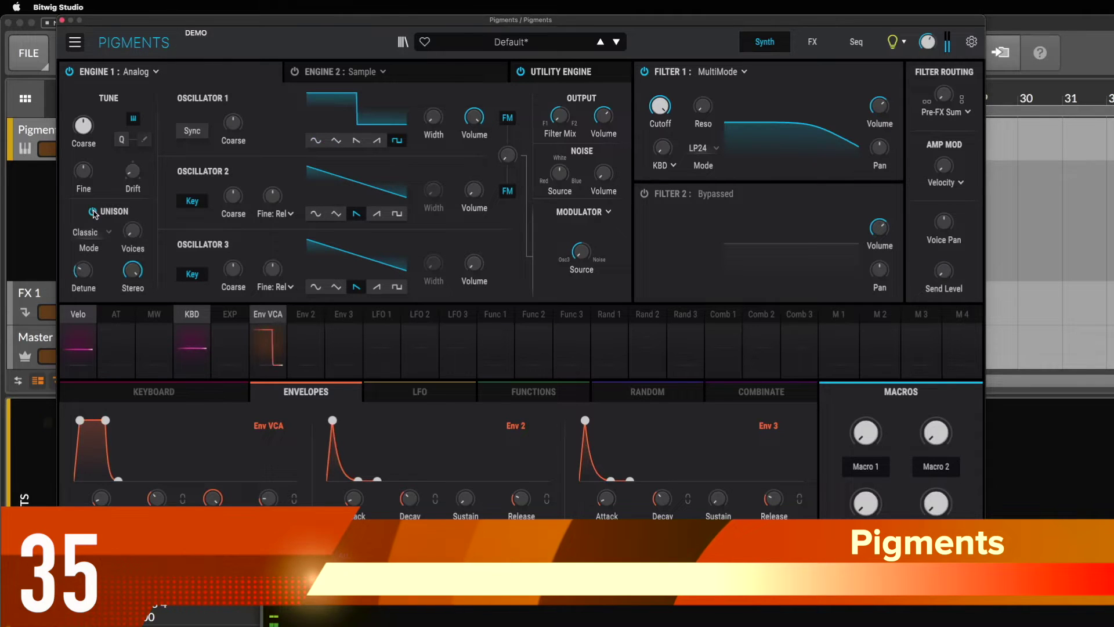
mouse_move(132, 231)
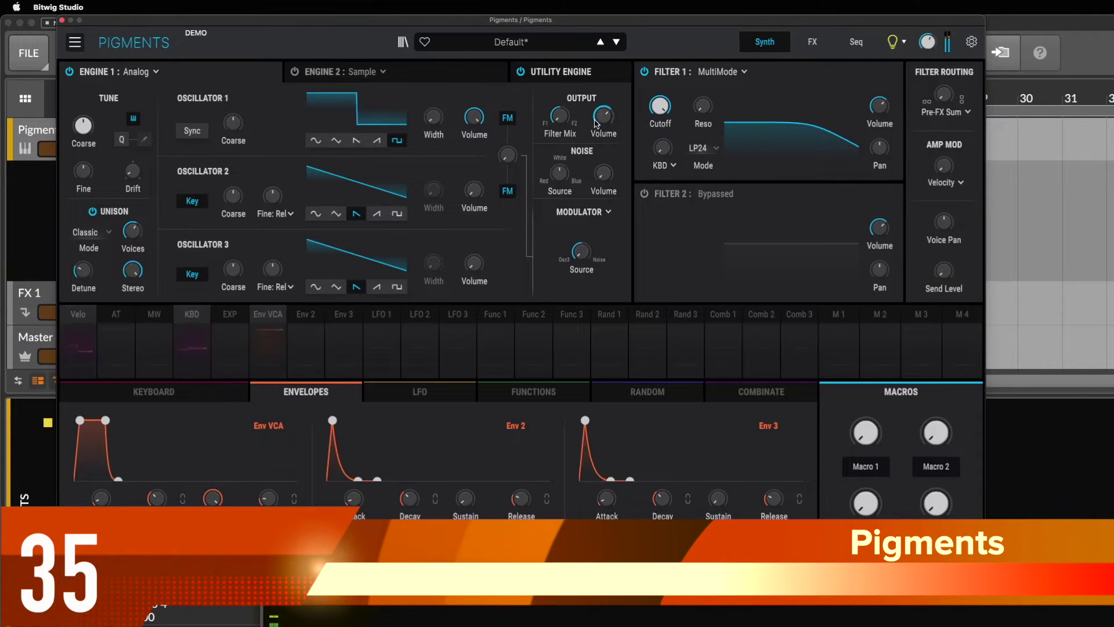
left_click_drag(660, 106, 660, 108)
left_click_drag(664, 149, 660, 112)
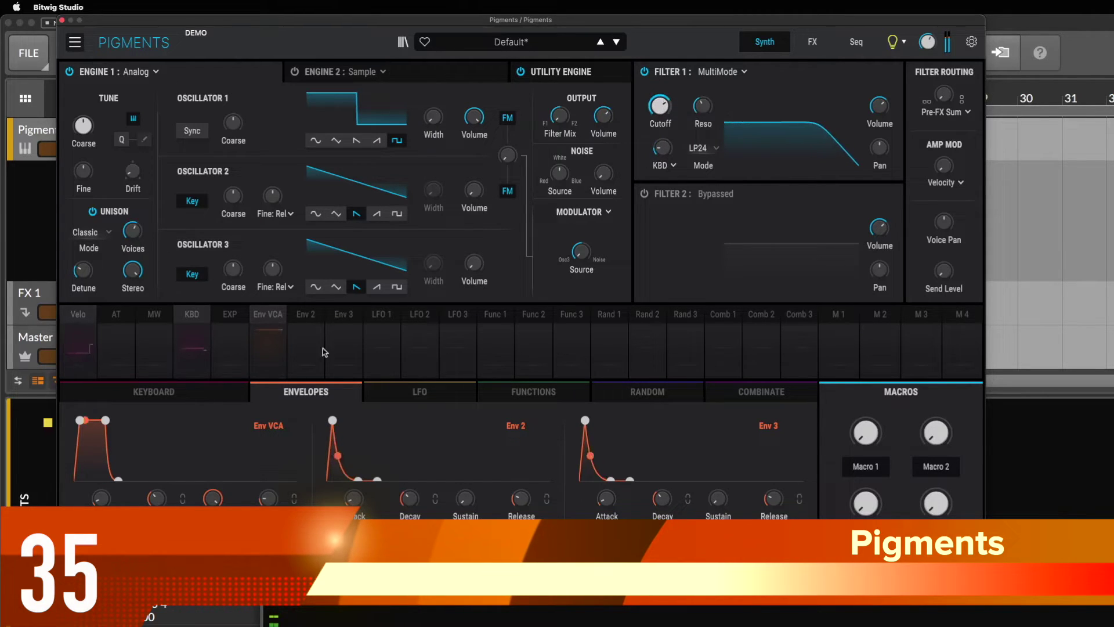
Drop the Env VCA sustain to 0.00 and adjust its decay.
left_click_drag(218, 501, 218, 522)
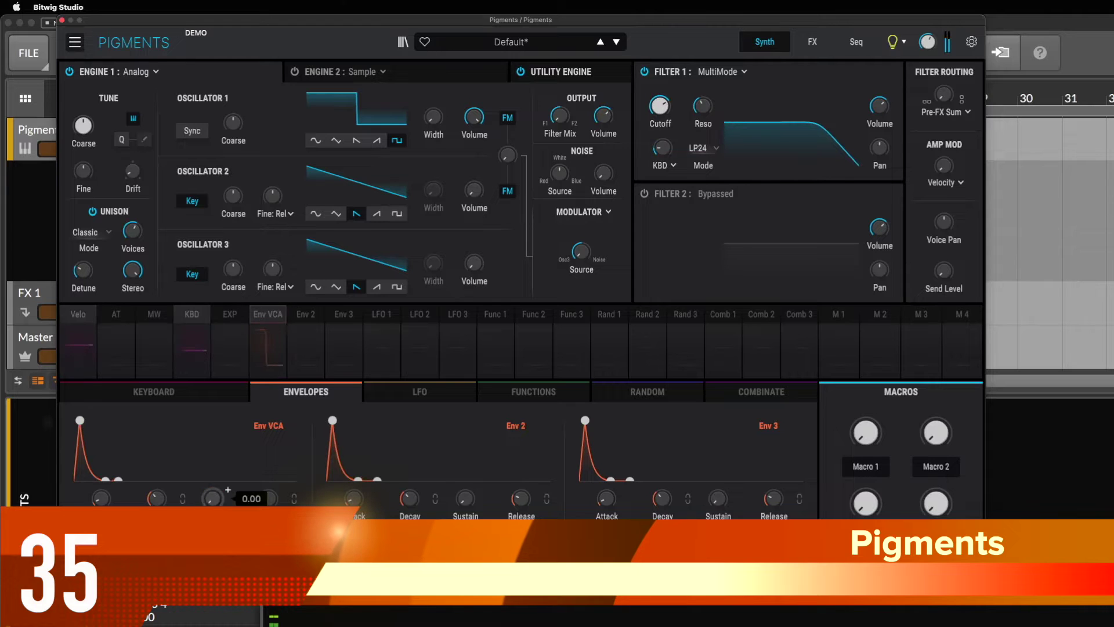
mouse_move(156, 500)
left_mouse_down()
mouse_move(156, 509)
mouse_move(156, 500)
left_mouse_up()
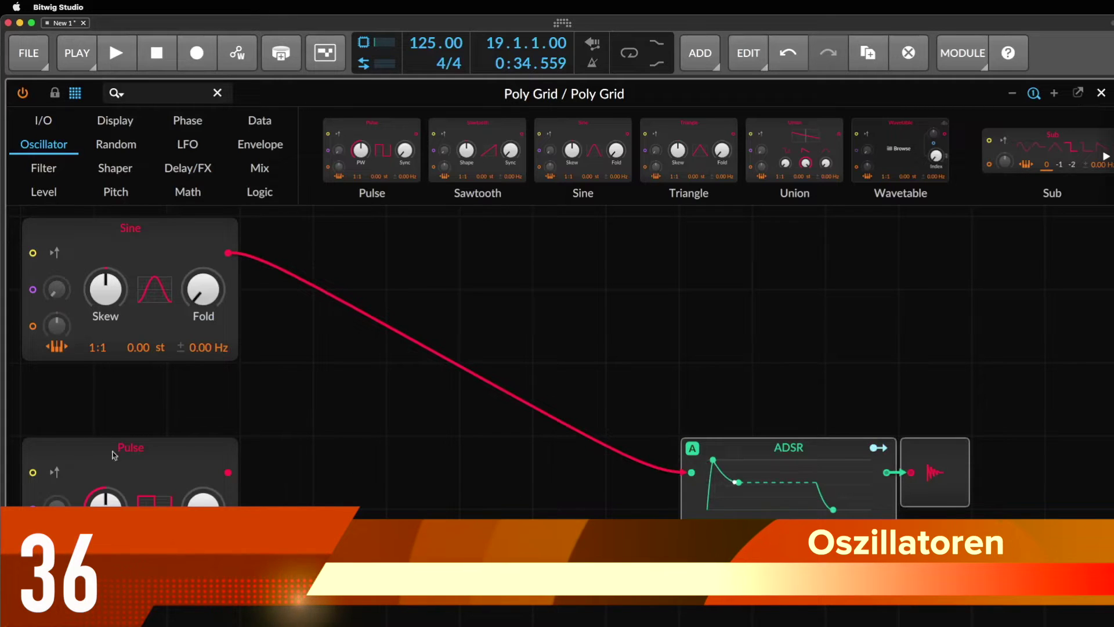
Patch the Pulse, Triangle and Sawtooth oscillators one after another into the ADSR module's input, ending on the Sawtooth.
left_click_drag(229, 474, 692, 473)
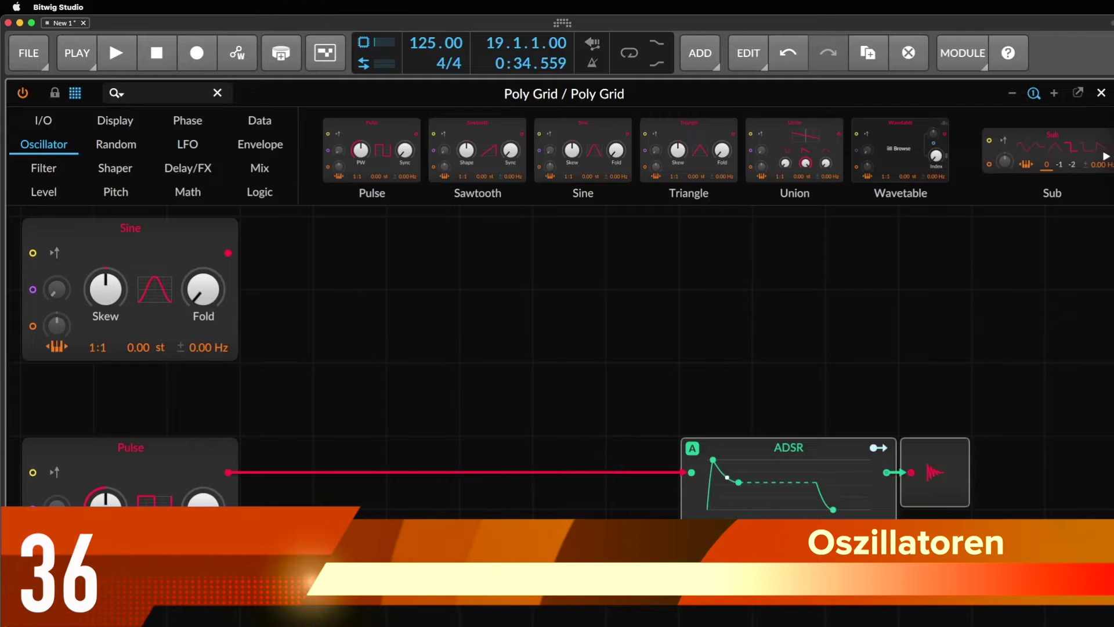
scroll(268, 474, "down", 5)
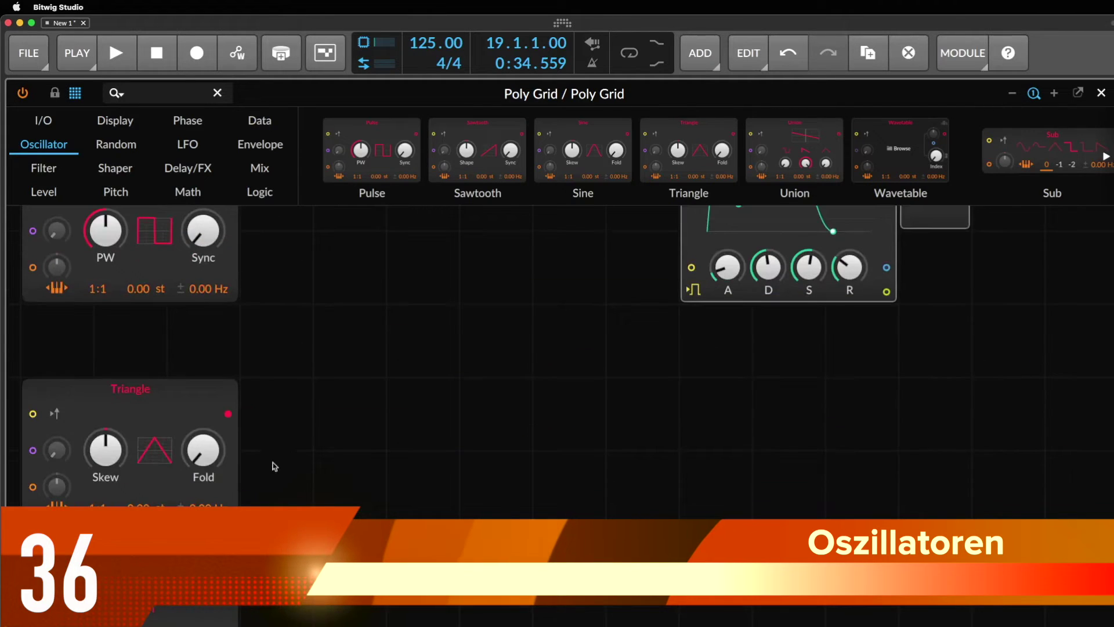
left_click_drag(228, 414, 698, 223)
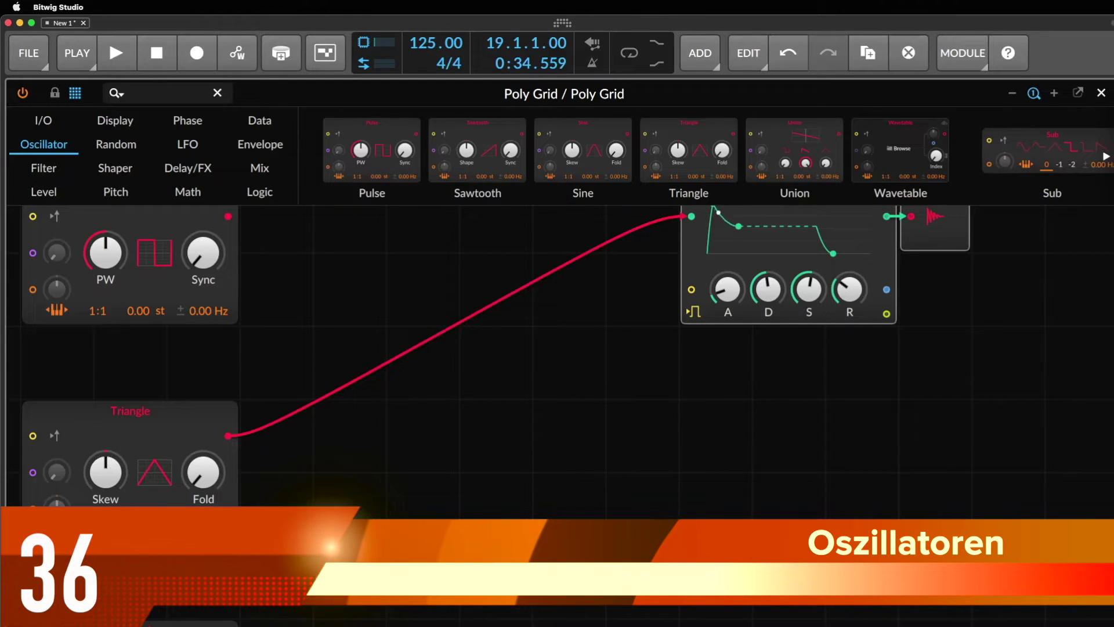
left_click_drag(976, 346, 816, 478)
scroll(464, 445, "down", 1)
scroll(464, 444, "down", 5)
scroll(454, 441, "up", 3)
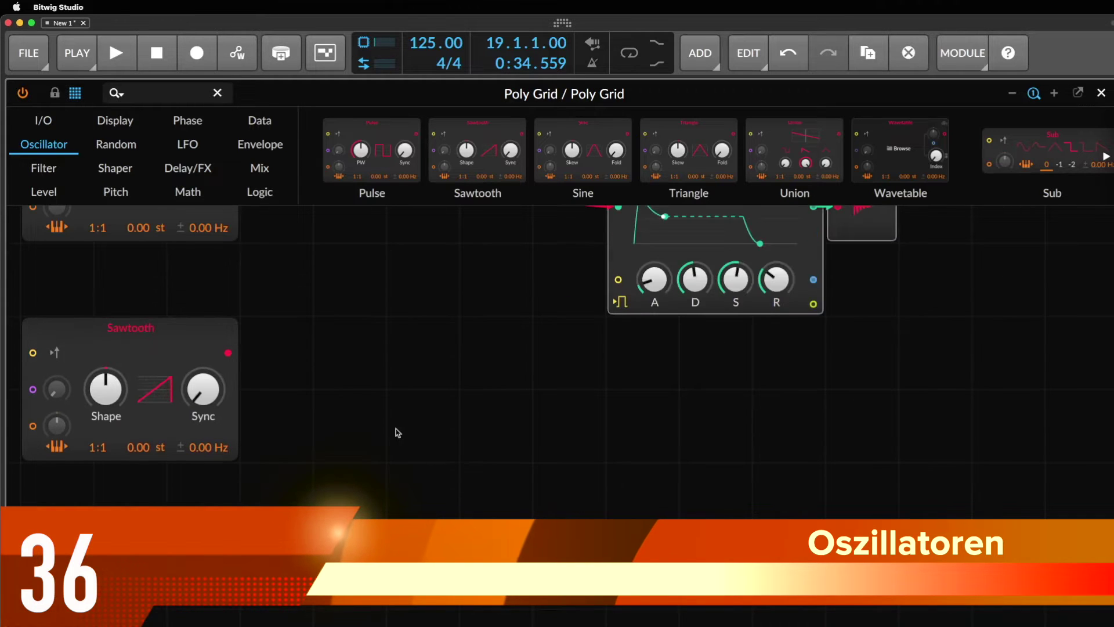
left_click_drag(408, 465, 618, 357)
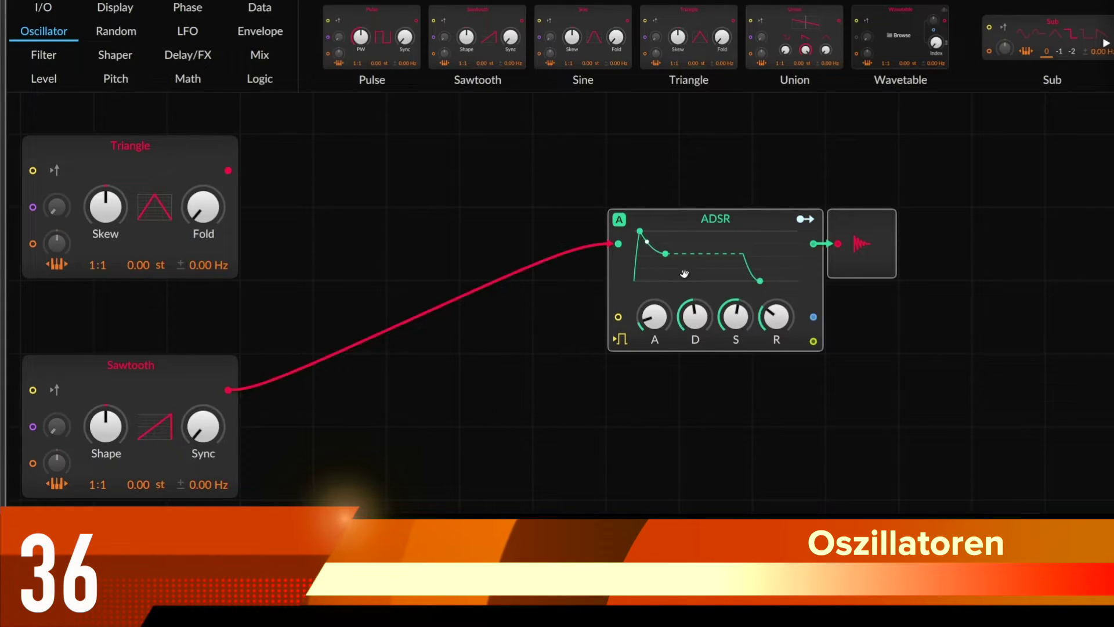
left_click_drag(726, 328, 726, 371)
left_click_drag(696, 316, 695, 328)
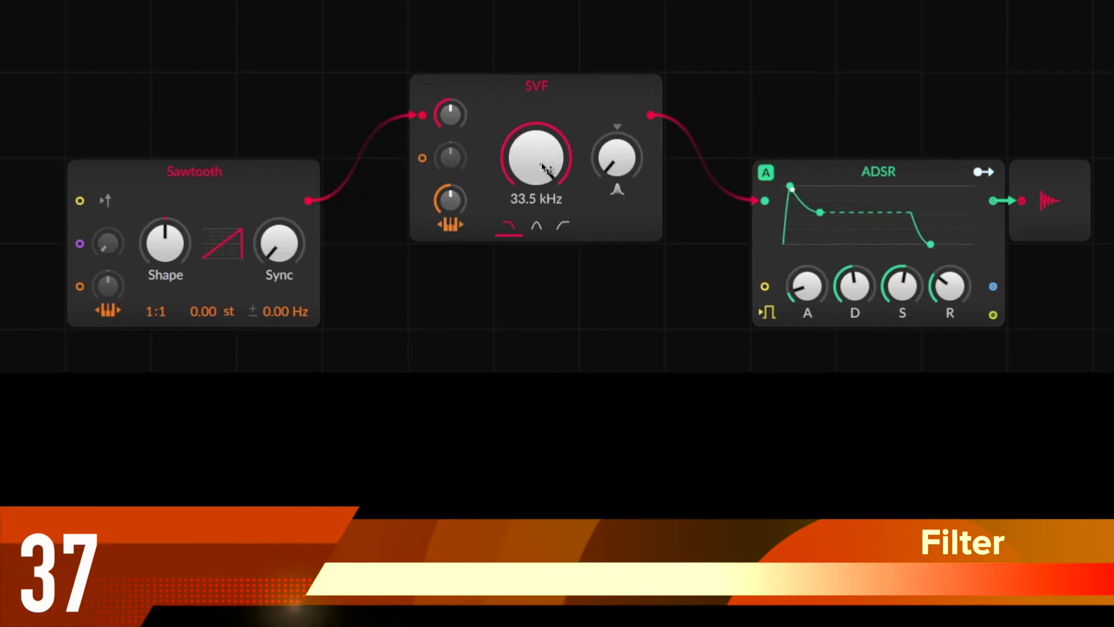
Sweep the SVF filter's cutoff and vary its resonance, trying the low-pass and band-pass modes.
mouse_move(544, 168)
left_mouse_down()
mouse_move(544, 218)
mouse_move(544, 172)
left_mouse_up()
left_click_drag(622, 156, 607, 163)
left_click_drag(536, 160, 537, 176)
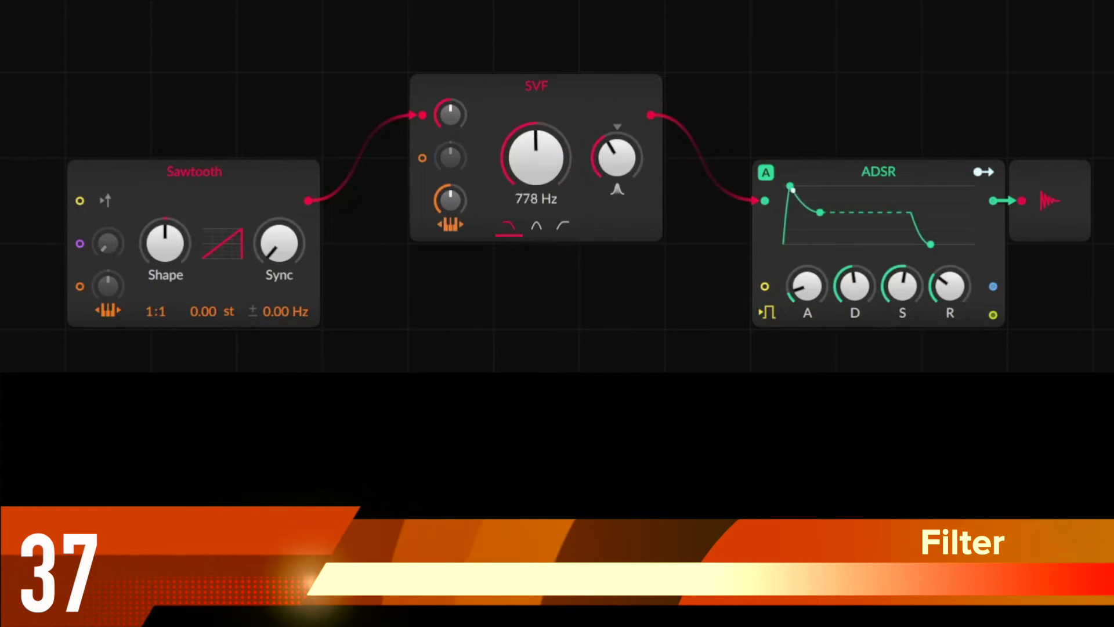
left_click_drag(629, 153, 618, 188)
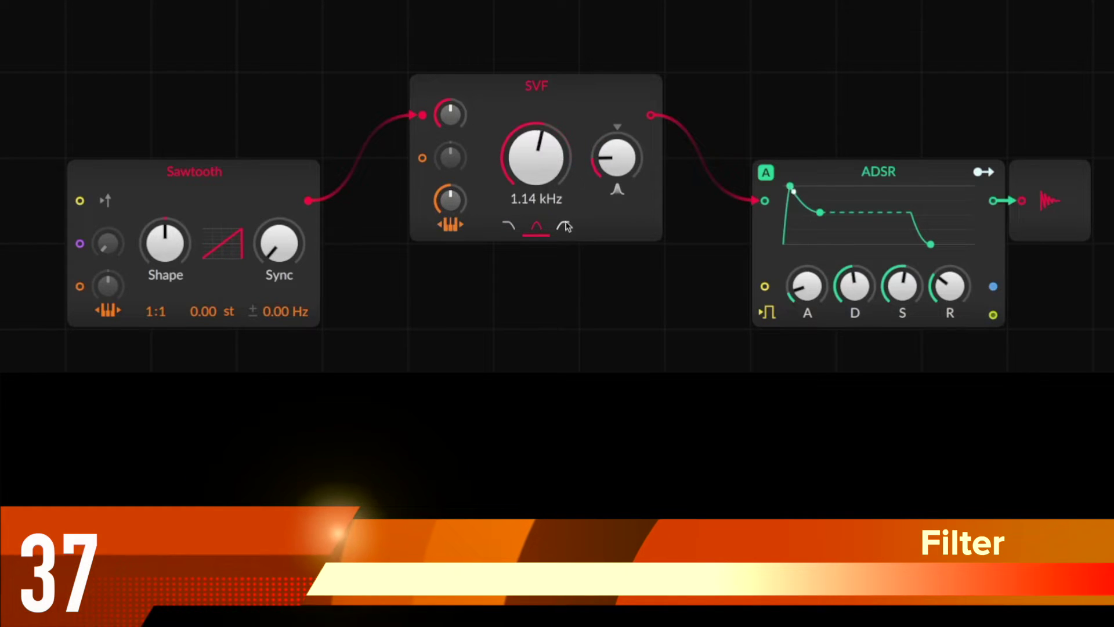
left_click_drag(536, 158, 536, 117)
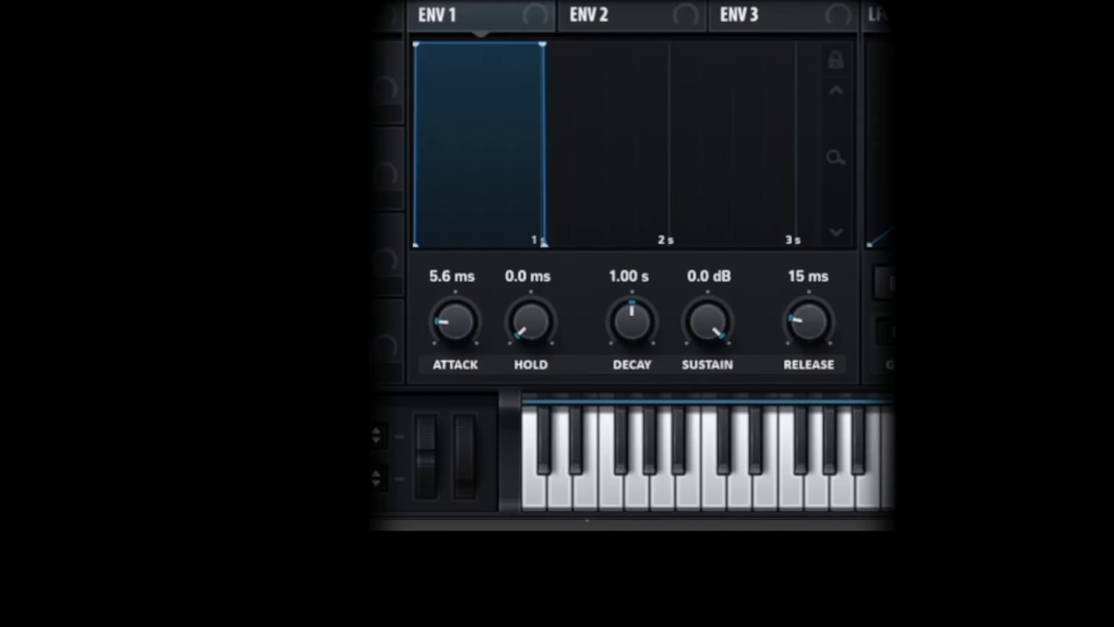
Set Env 1's attack to 3.6 ms and its release to 471 ms.
left_click_drag(451, 335, 495, 384)
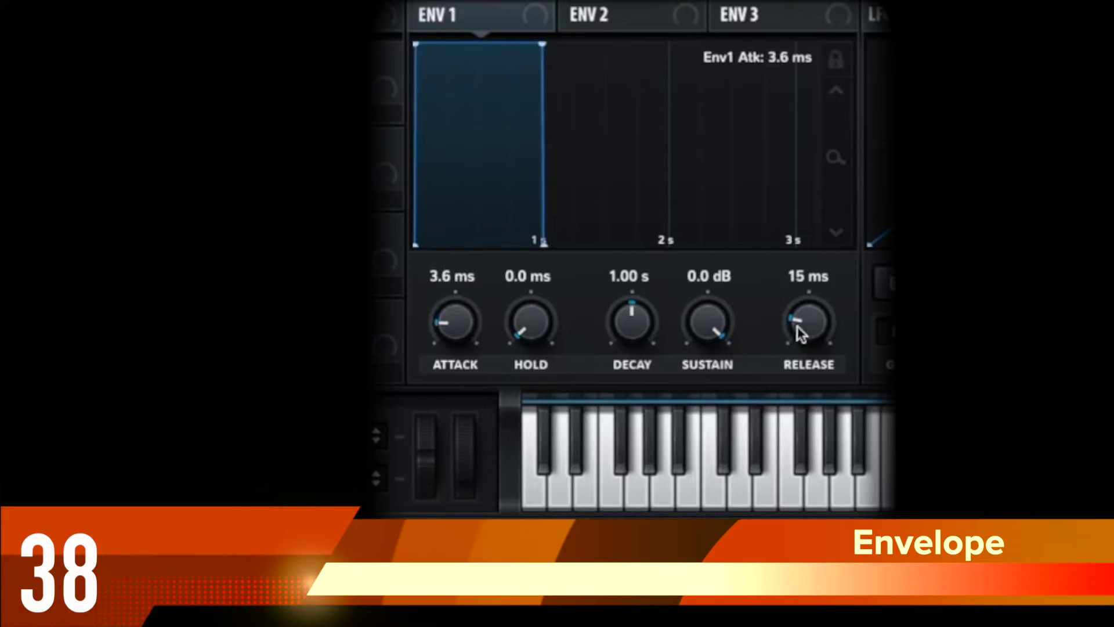
left_click_drag(803, 329, 803, 279)
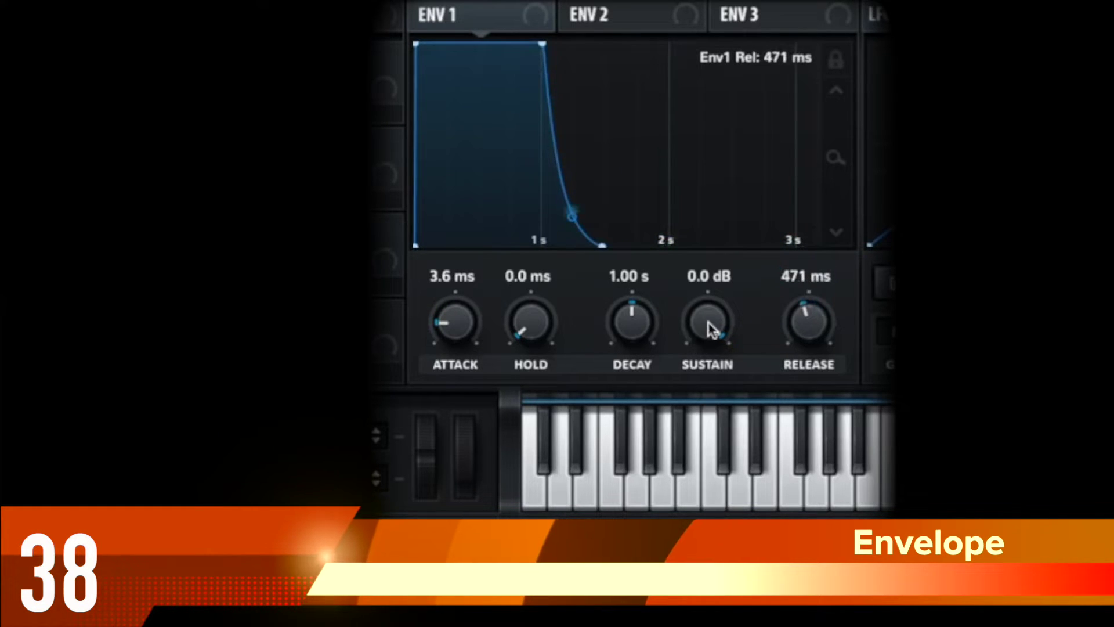
Try Env 1 with sustain at -∞ dB and a 237 ms decay, and raise the sustain back up.
left_click_drag(706, 322, 629, 429)
left_click_drag(632, 338, 667, 390)
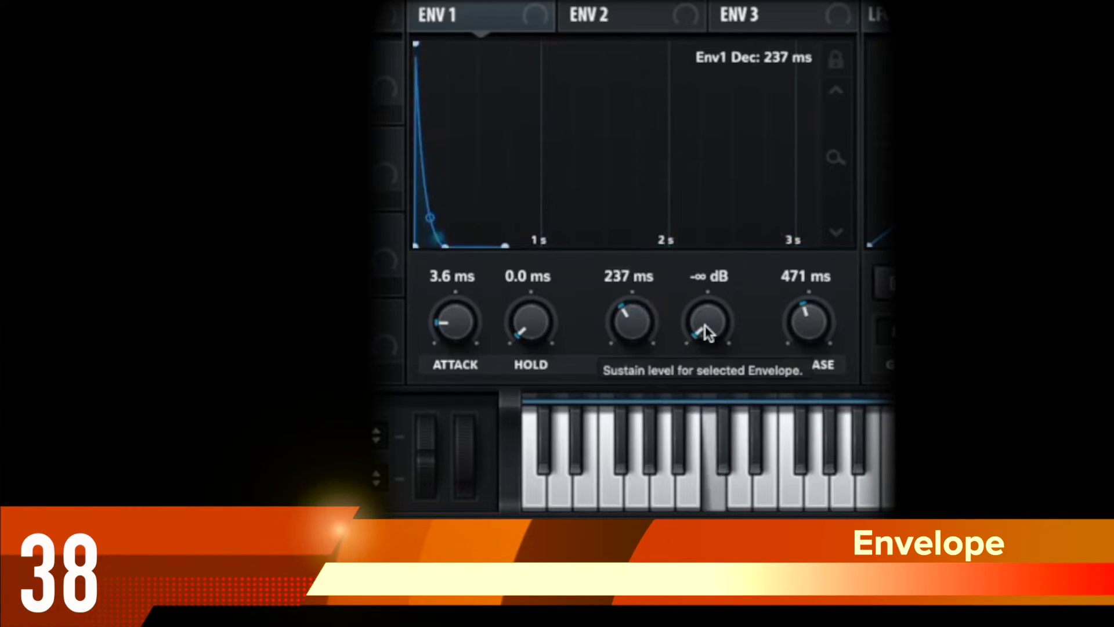
left_click_drag(704, 323, 720, 161)
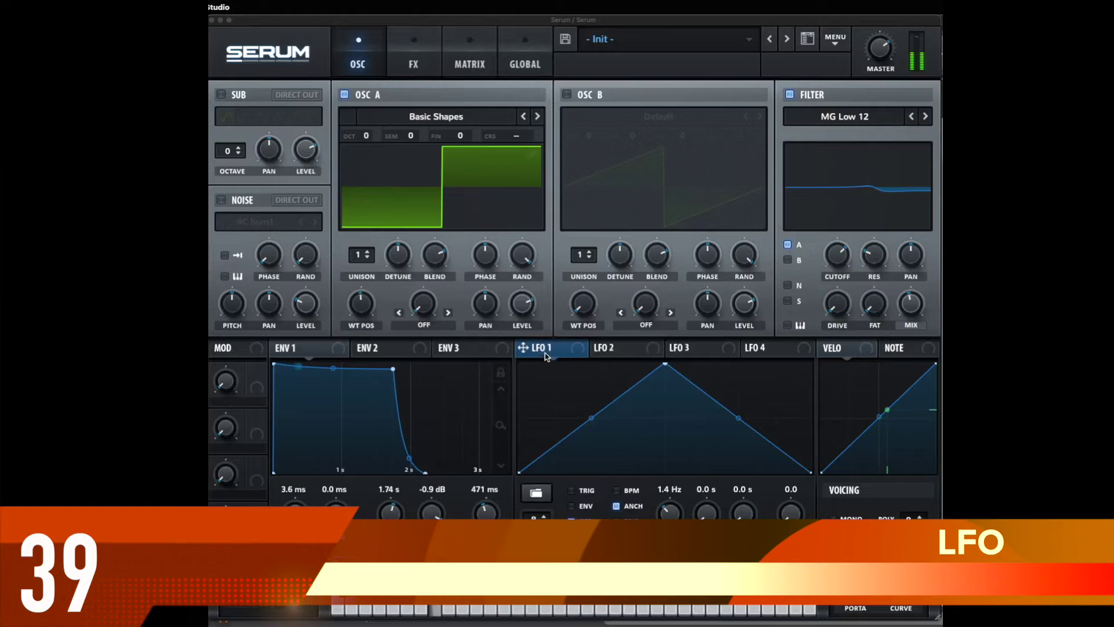
Assign LFO 1 to a modulation target and set its rate to 0.2 Hz.
left_click(523, 349)
left_click_drag(523, 348, 539, 140)
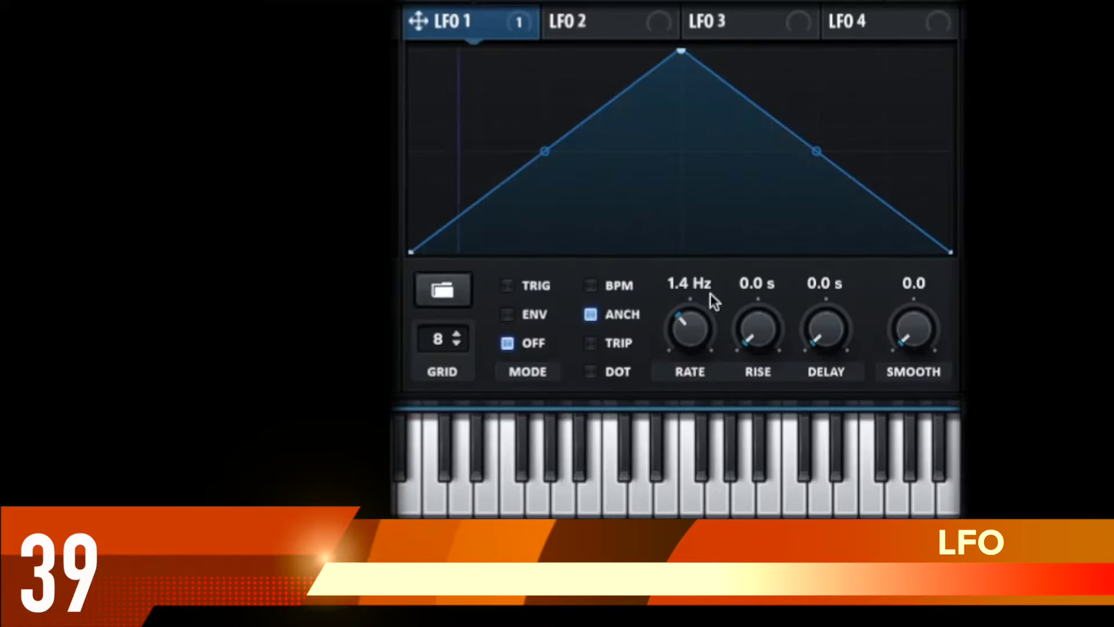
left_click_drag(698, 318, 704, 360)
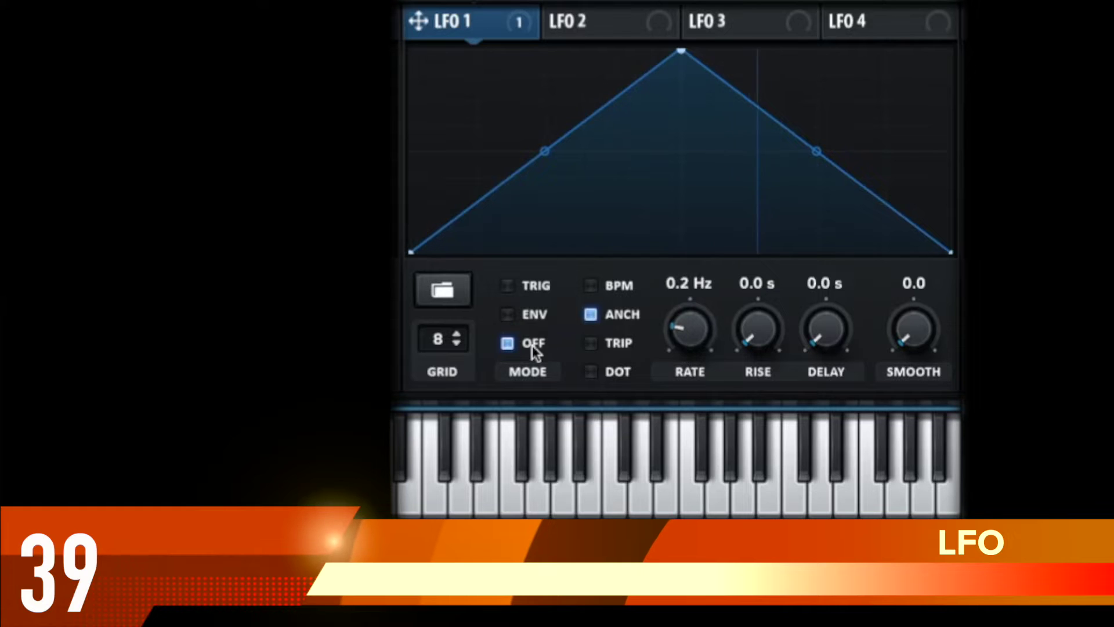
Load the Basic sine shape into LFO 1 and vary the LFO's rate.
left_click(441, 290)
mouse_move(468, 326)
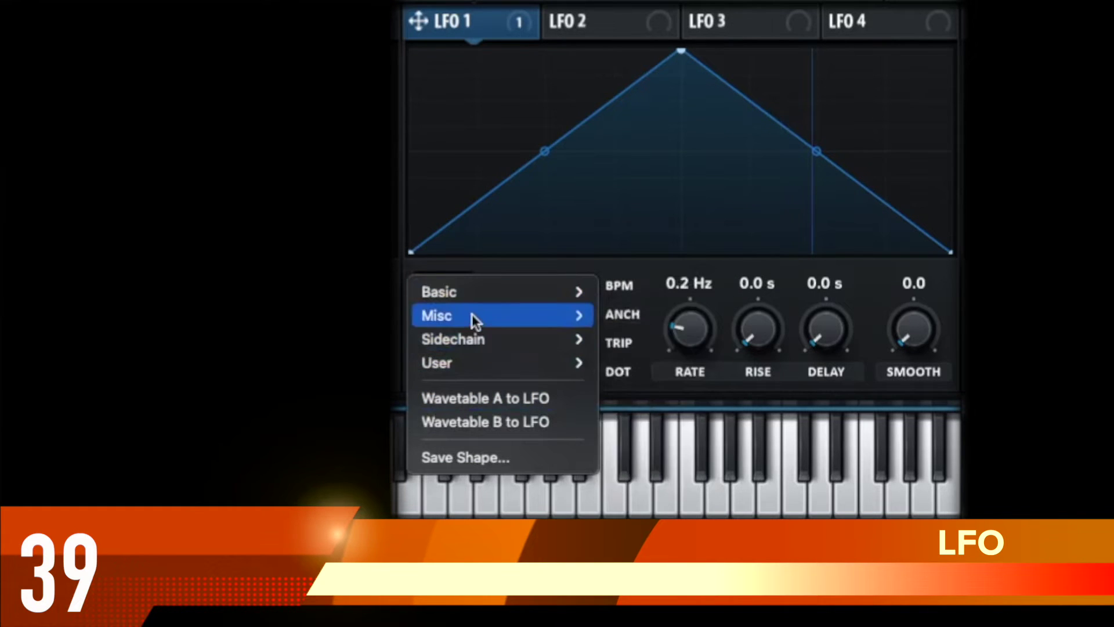
mouse_move(482, 293)
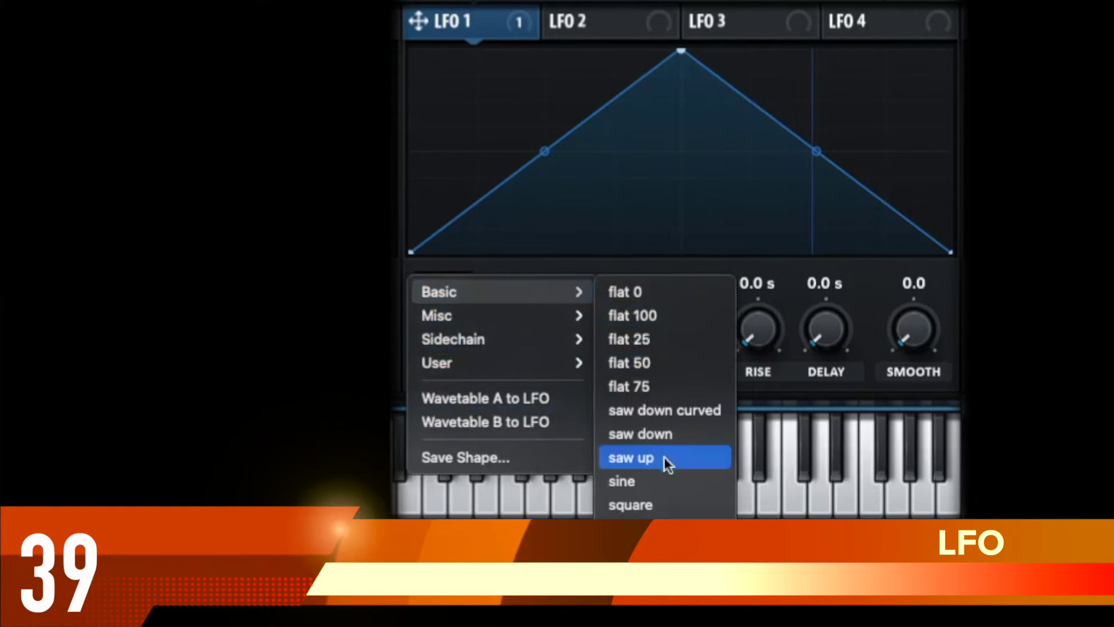
left_click(665, 475)
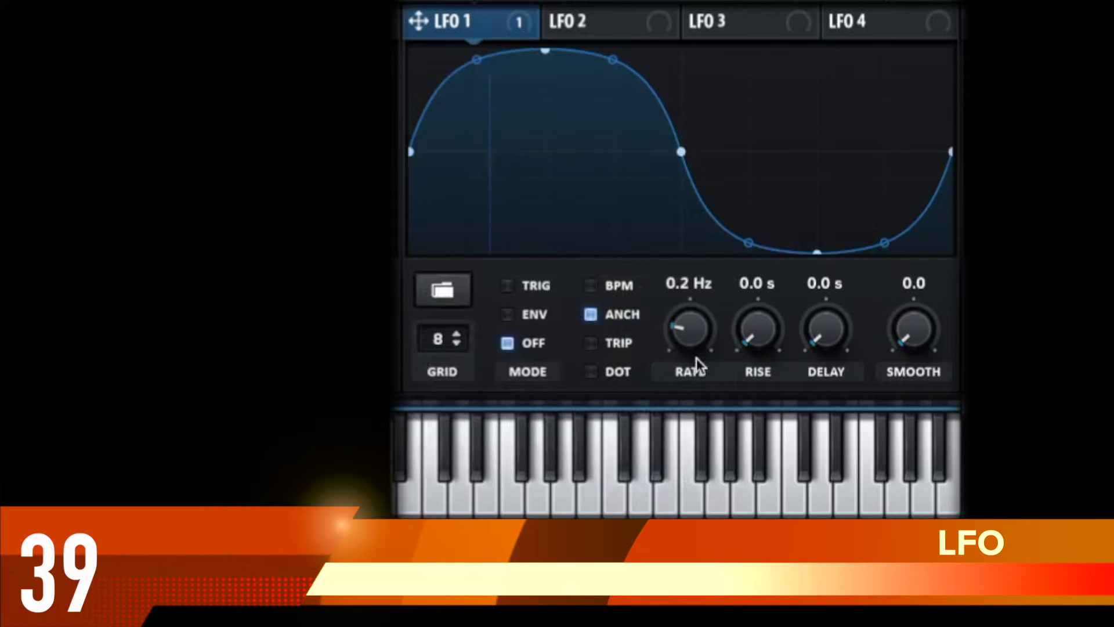
mouse_move(693, 308)
left_mouse_down()
mouse_move(694, 294)
mouse_move(695, 311)
left_mouse_up()
left_click_drag(696, 302, 714, 145)
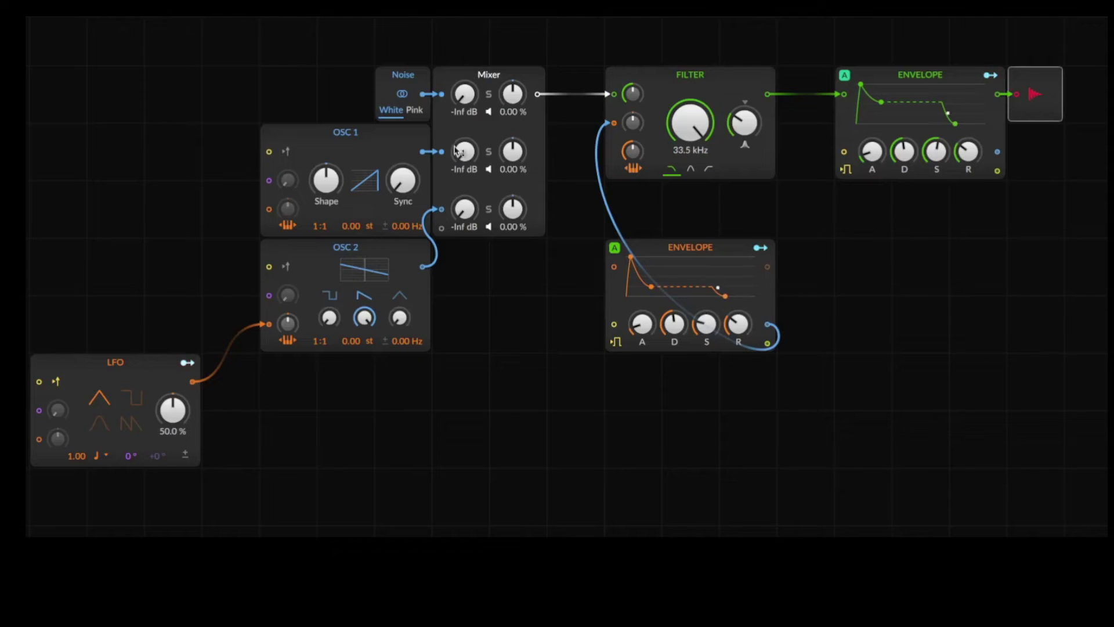
Set the mixer levels to -3.9 dB for OSC 1 and -0.6 dB for OSC 2, with OSC 2's pitch ratio at 2:1.
left_click_drag(464, 153, 465, 145)
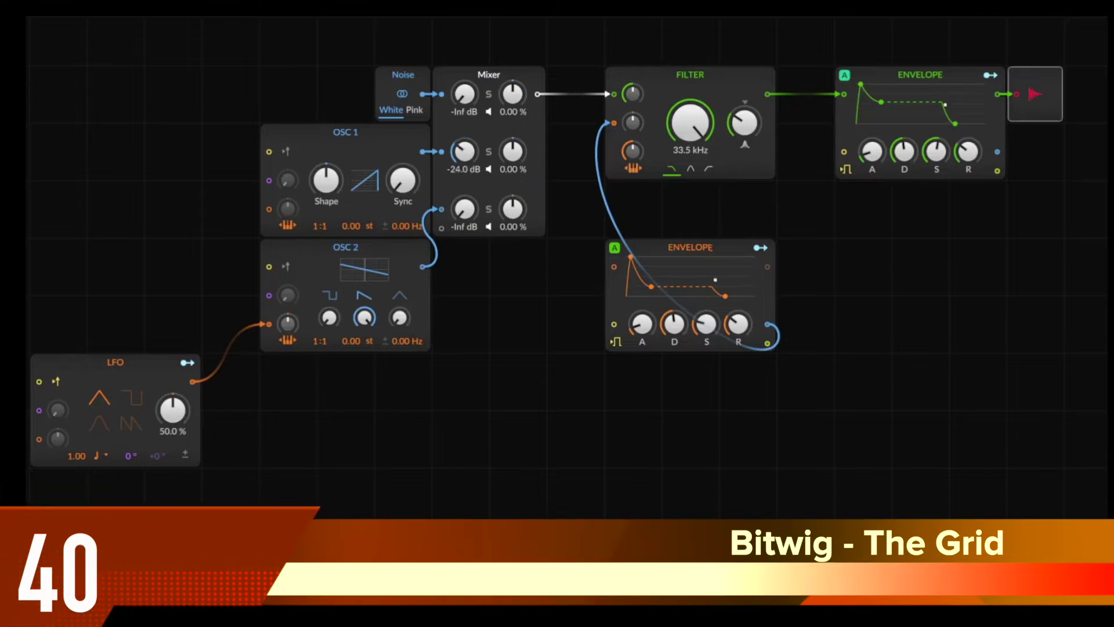
left_click_drag(469, 212, 469, 191)
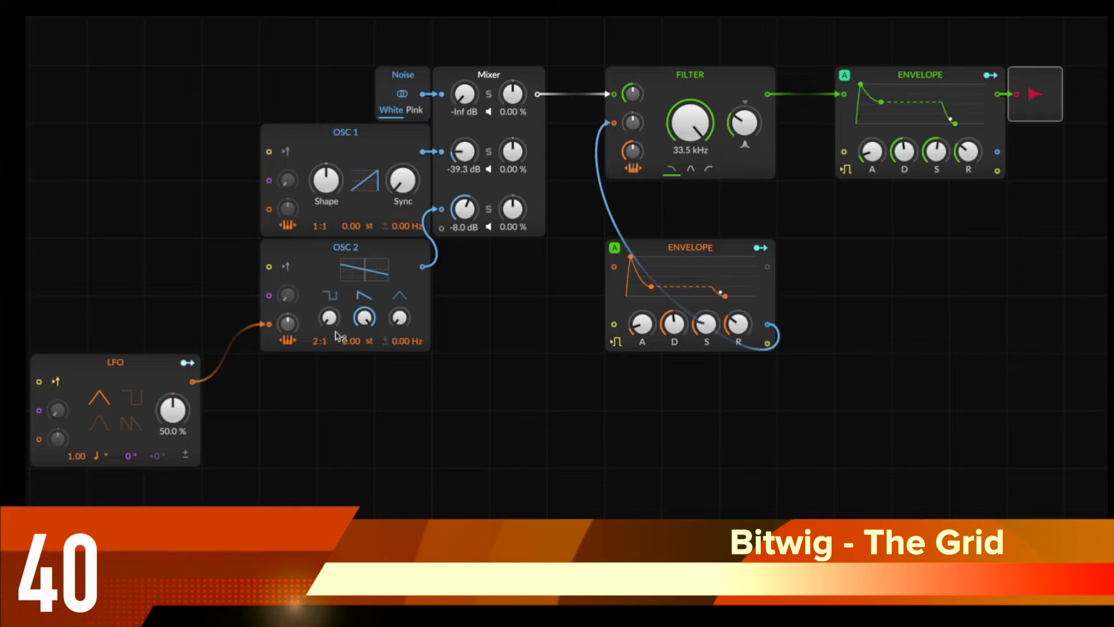
left_click_drag(464, 113, 464, 78)
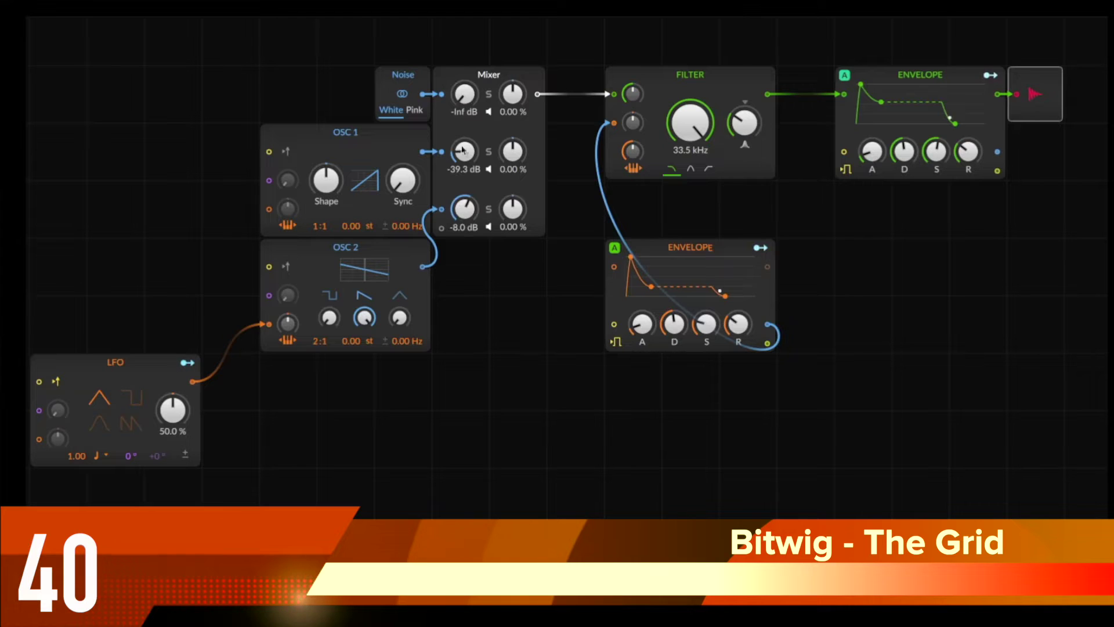
left_click_drag(468, 153, 467, 133)
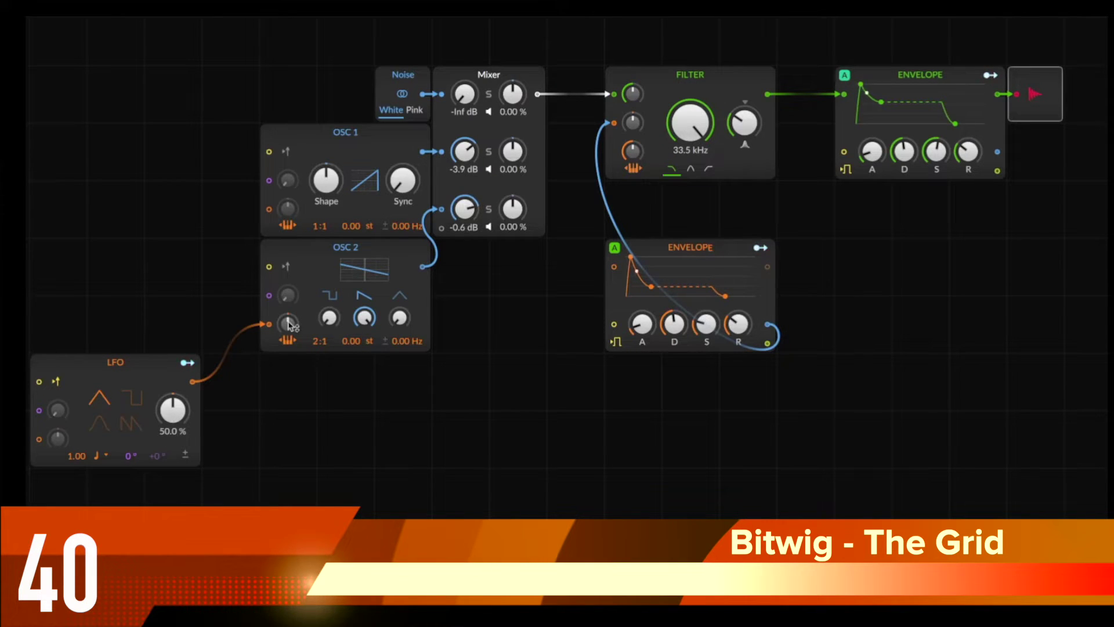
Modulate OSC 2's pitch with the LFO, set the LFO's rate to 2.07 in Hertz, and reduce the modulation amount.
left_click_drag(289, 323, 288, 305)
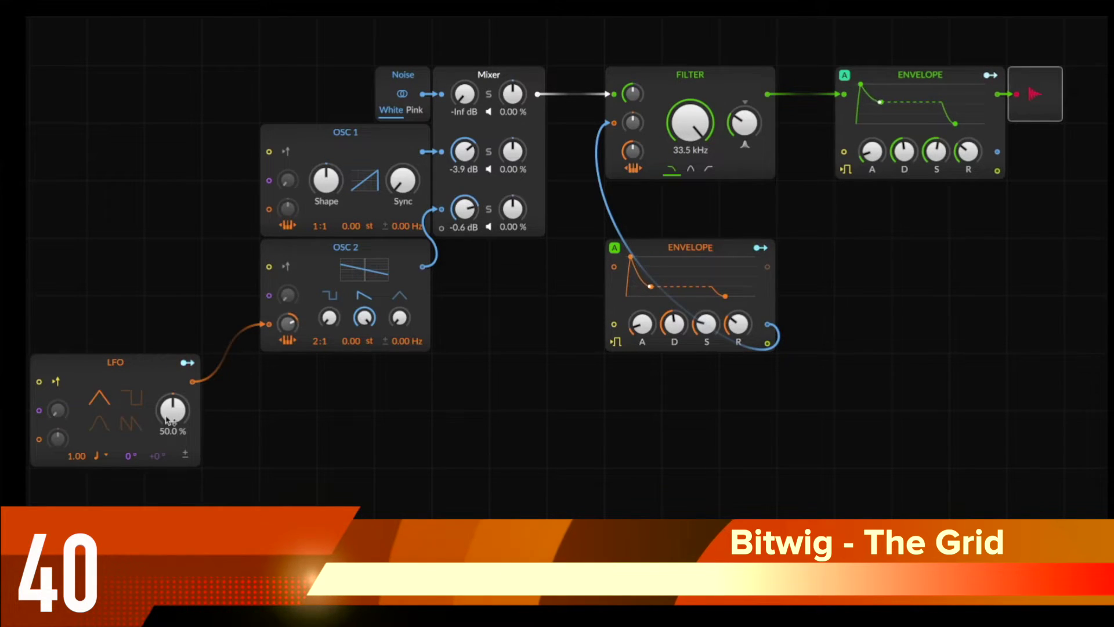
left_click(93, 457)
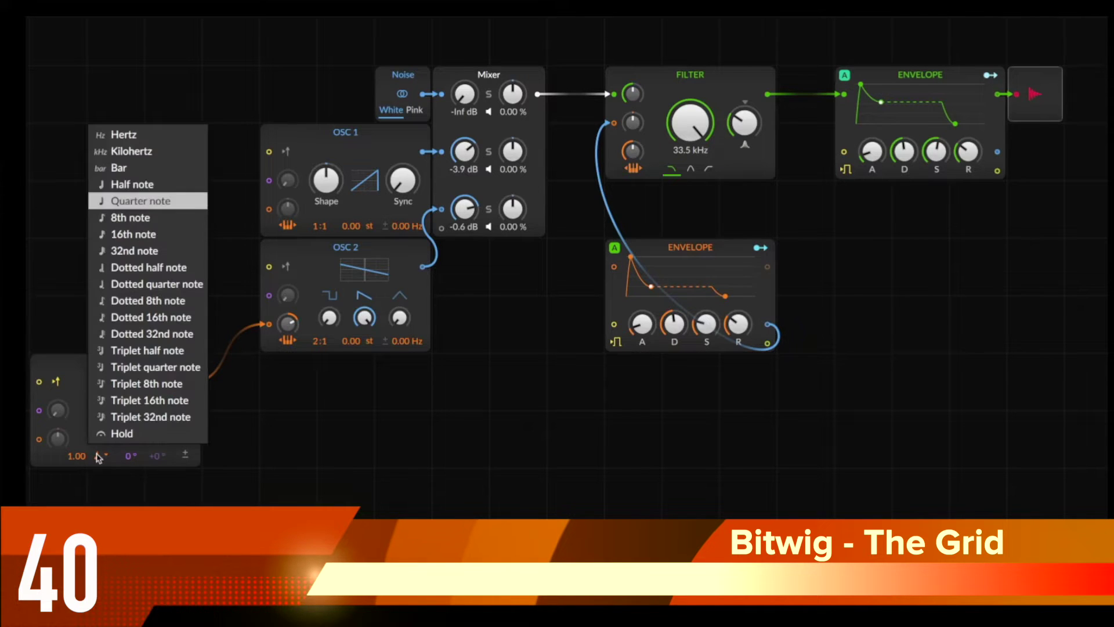
left_click(104, 132)
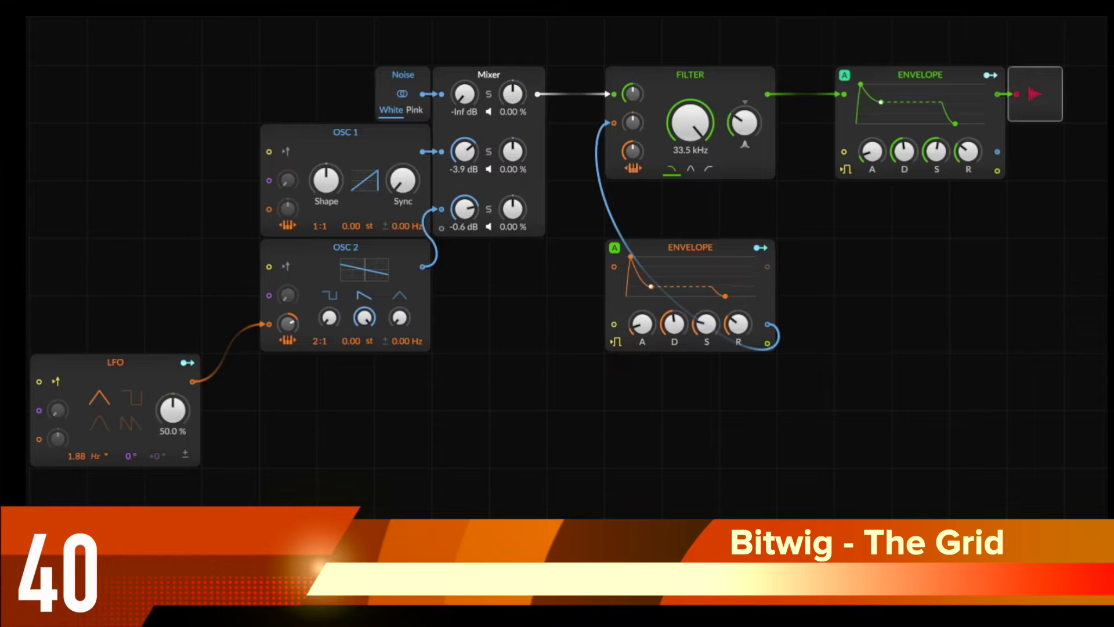
mouse_move(287, 323)
left_mouse_down()
mouse_move(287, 334)
mouse_move(287, 321)
left_mouse_up()
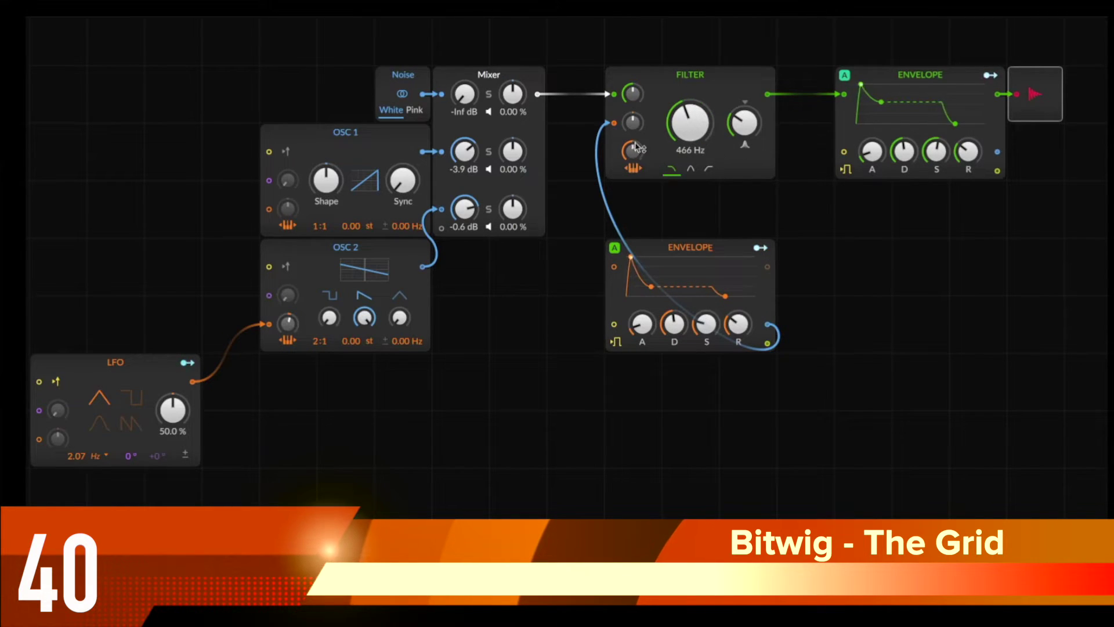
Set the filter's cutoff to 466 Hz, raise its envelope modulation amount and adjust the filter envelope's decay.
left_click_drag(633, 123, 634, 111)
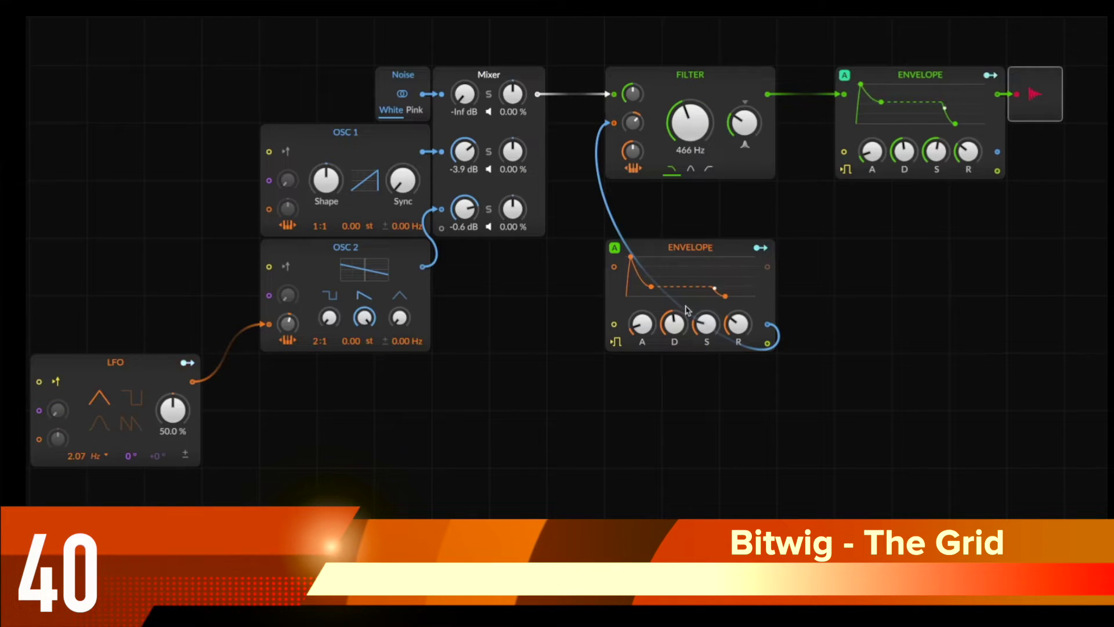
left_click_drag(674, 323, 674, 322)
Adjust the sustain, attack and release of the amplitude envelope that follows the filter.
mouse_move(935, 151)
left_mouse_down()
mouse_move(935, 163)
mouse_move(935, 152)
mouse_move(911, 160)
mouse_move(935, 142)
left_mouse_up()
left_click_drag(861, 153, 861, 163)
left_click_drag(966, 158, 970, 155)
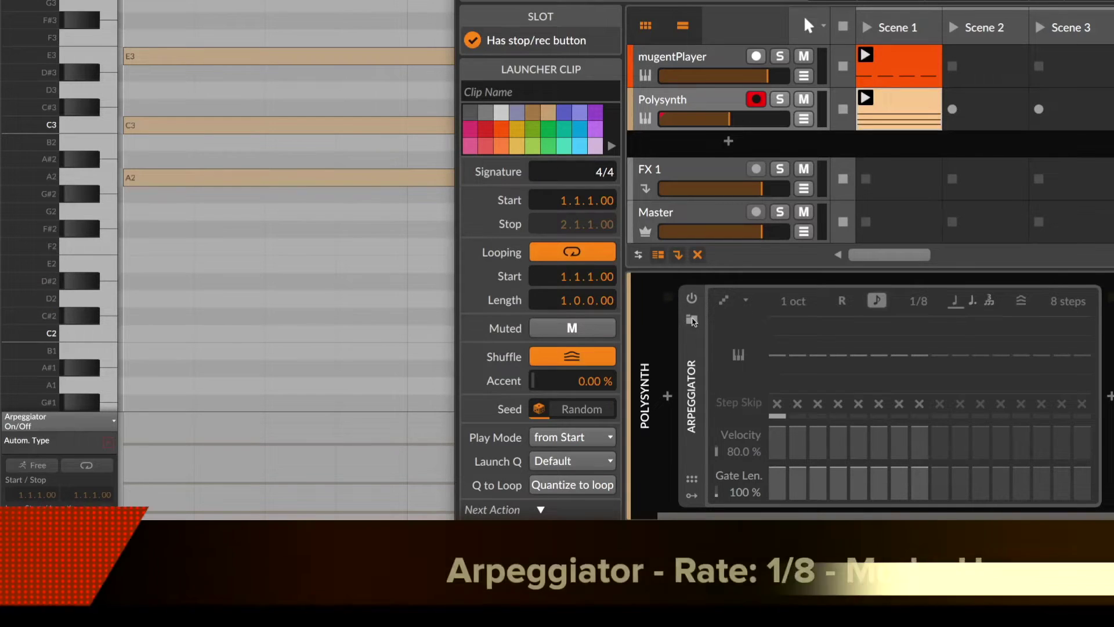
Select the Arpeggiator device on the Polysynth track and start playback of the chord clip.
left_click(698, 344)
key("space")
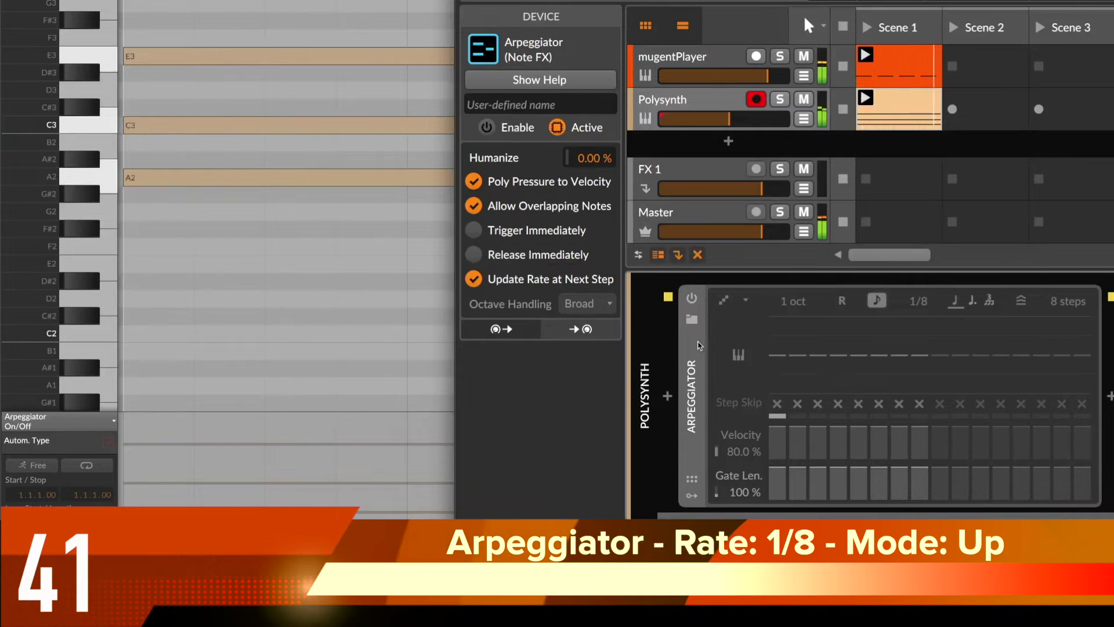
Switch on the Arpeggiator device on the Polysynth track and play the chord clip through it.
left_click(692, 300)
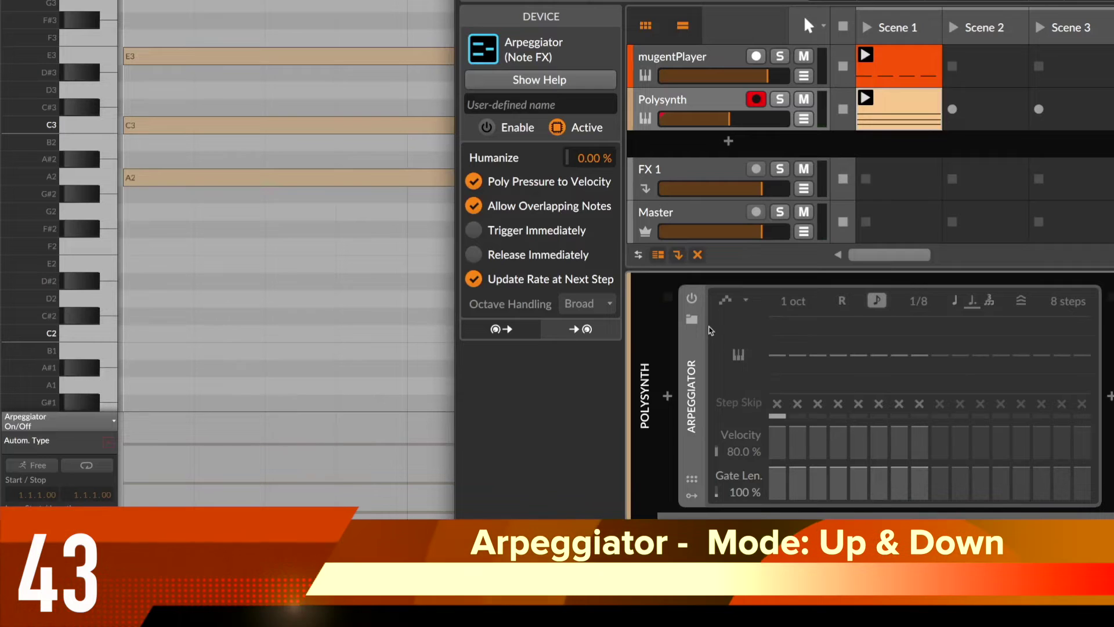
key("space")
left_click(692, 298)
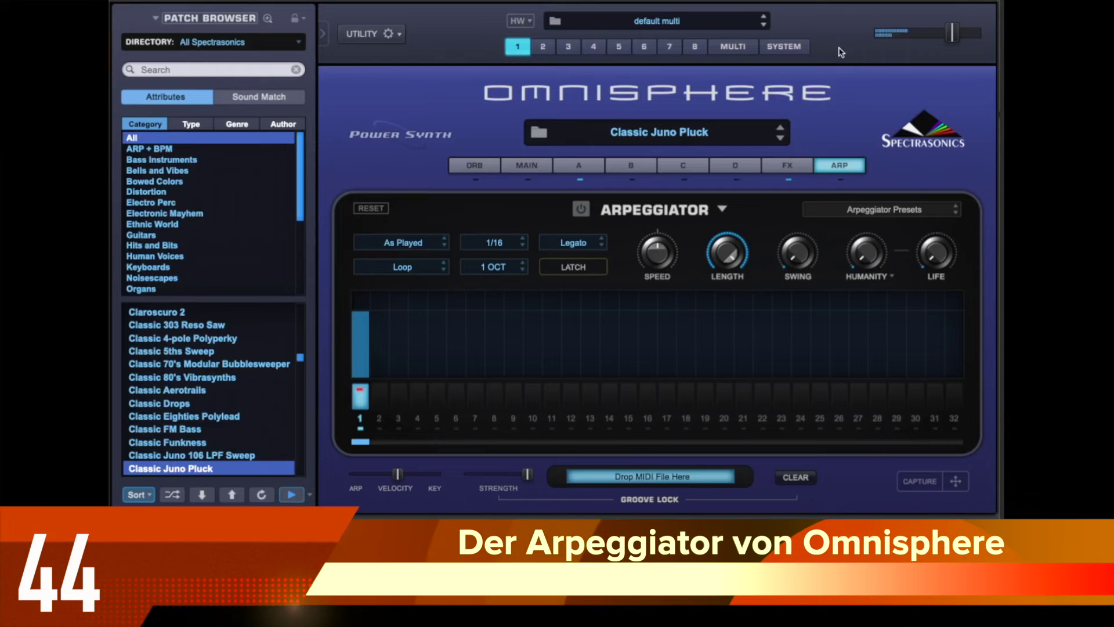
In Omnisphere, turn on the arpeggiator for Classic Juno Pluck and set its rate to 1/8 and its mode to Up.
left_click(581, 210)
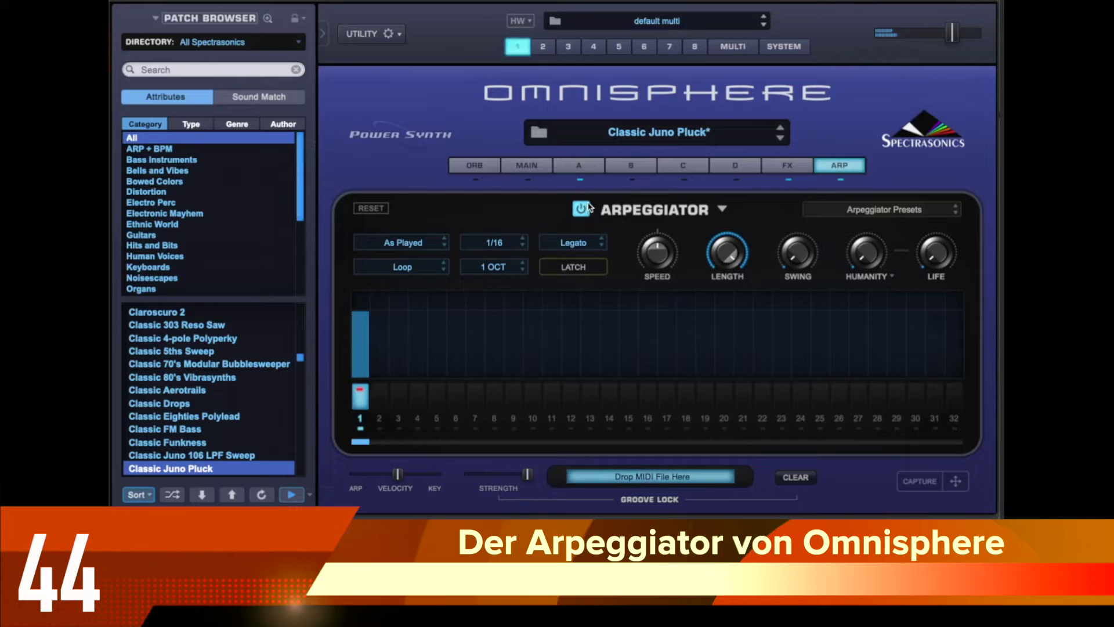
left_click(522, 253)
left_click(505, 230)
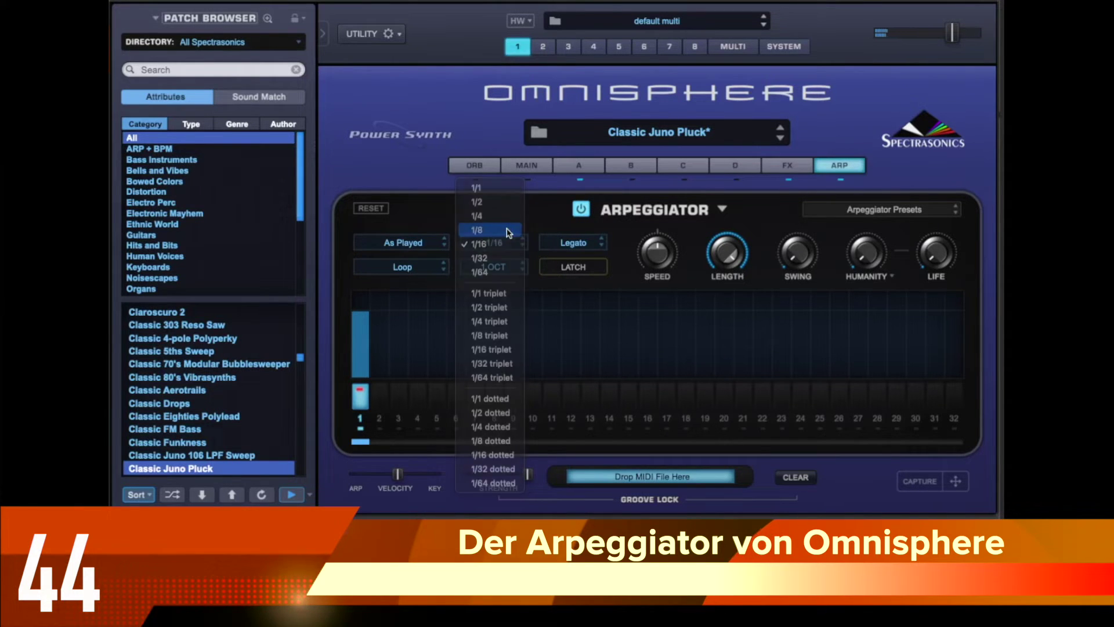
left_click(435, 247)
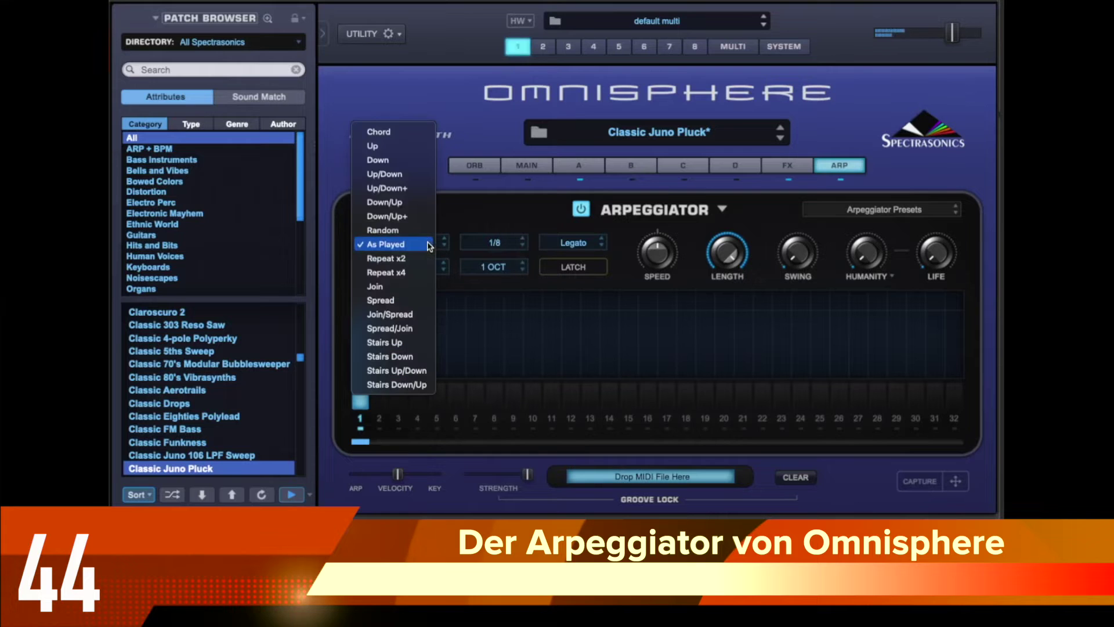
left_click(404, 148)
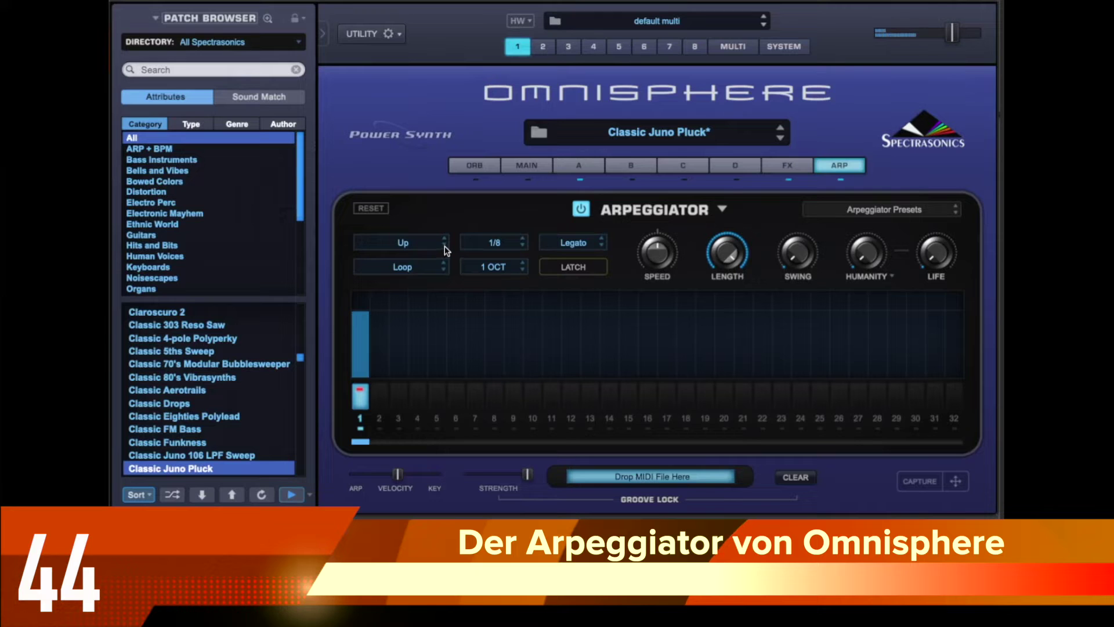
left_click(445, 247)
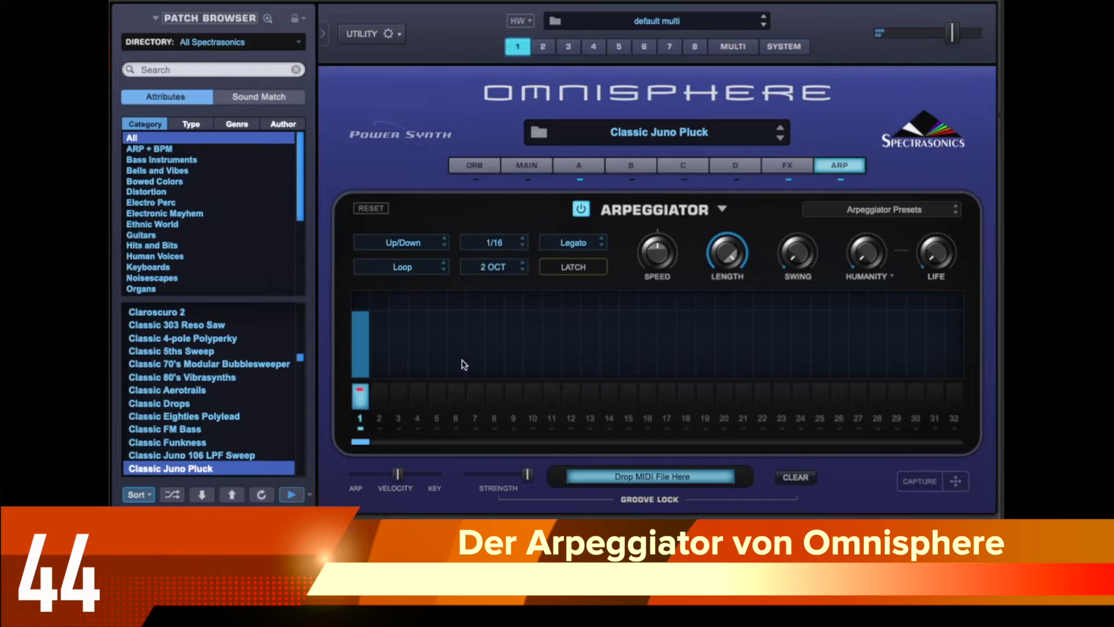
Extend the arpeggiator pattern to eight steps and draw velocities for steps 2 to 8, accenting steps 4 and 7.
left_click_drag(366, 446, 488, 452)
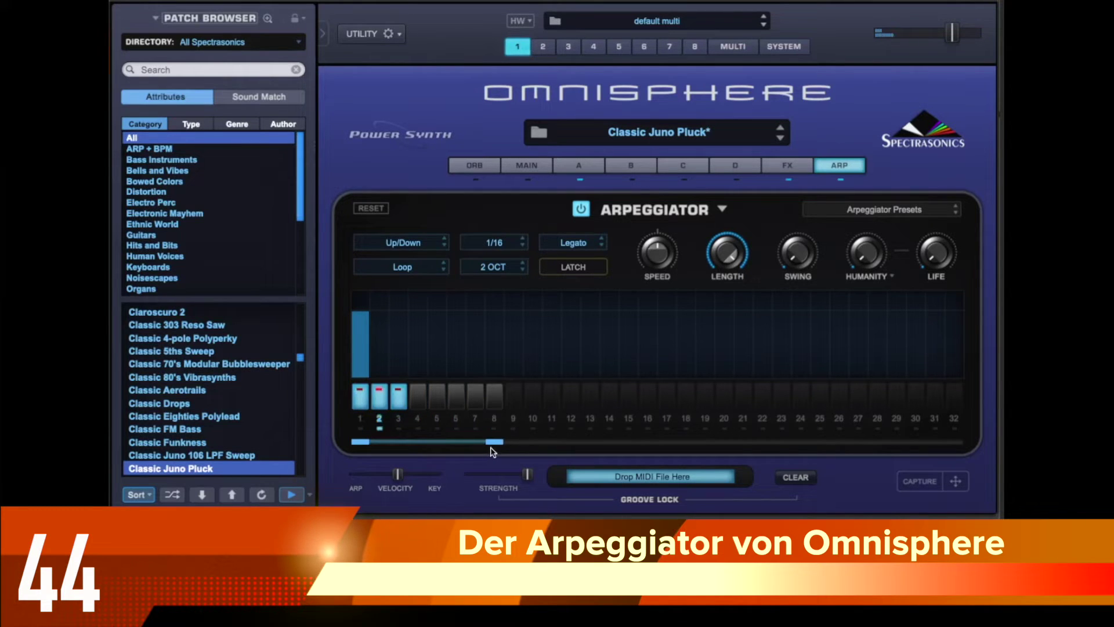
left_click_drag(387, 364, 385, 294)
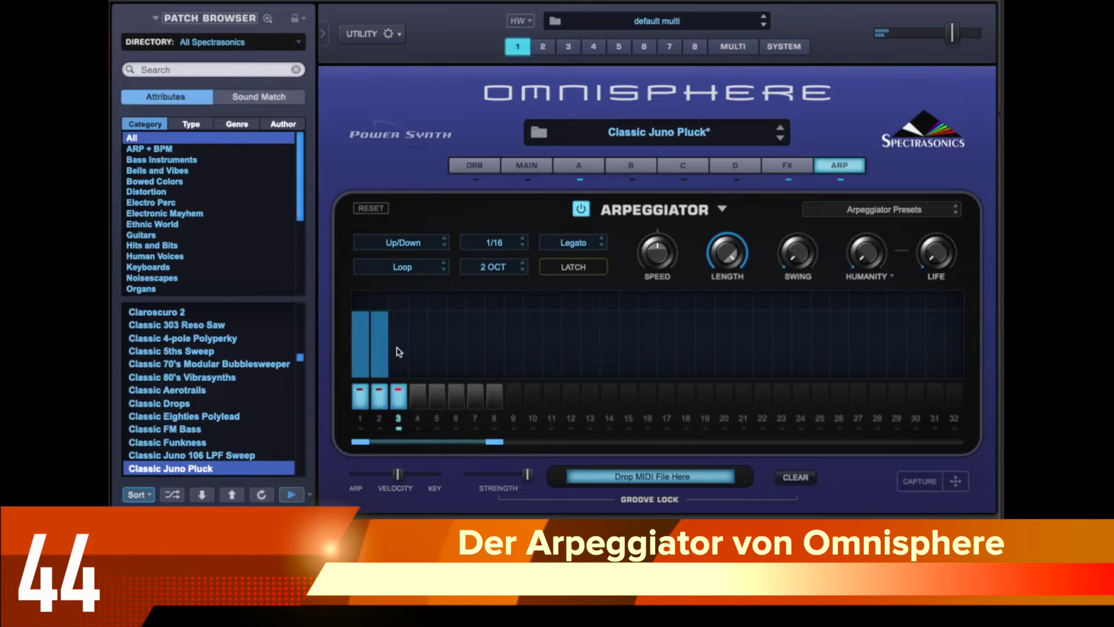
mouse_move(387, 344)
left_mouse_down()
mouse_move(409, 348)
mouse_move(425, 313)
left_mouse_up()
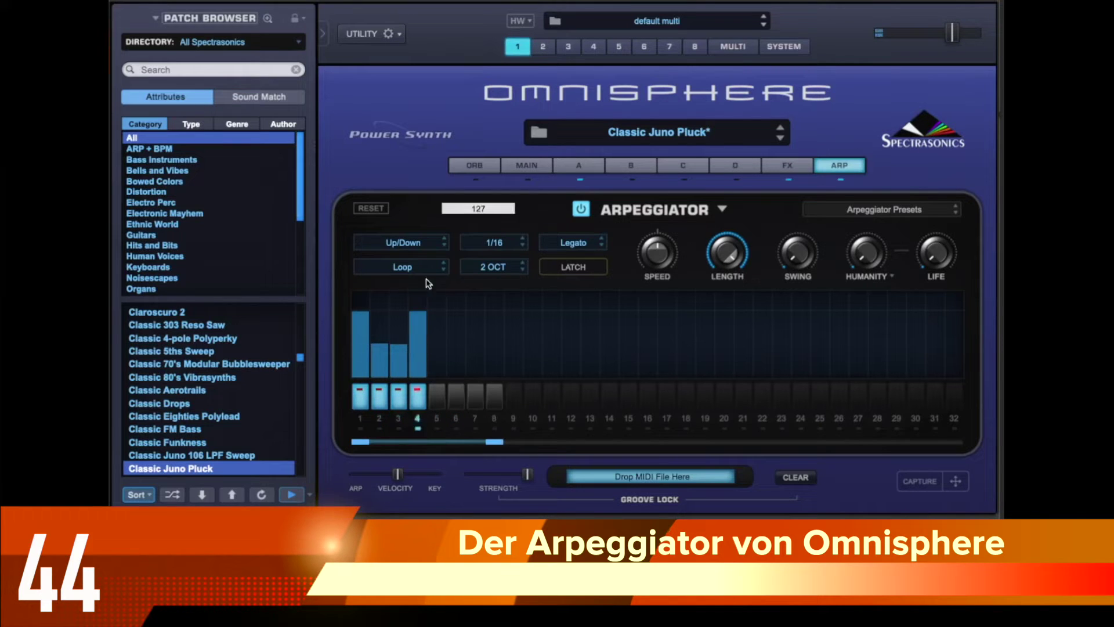
mouse_move(428, 366)
left_mouse_down()
mouse_move(470, 351)
mouse_move(486, 314)
left_mouse_up()
left_click(489, 342)
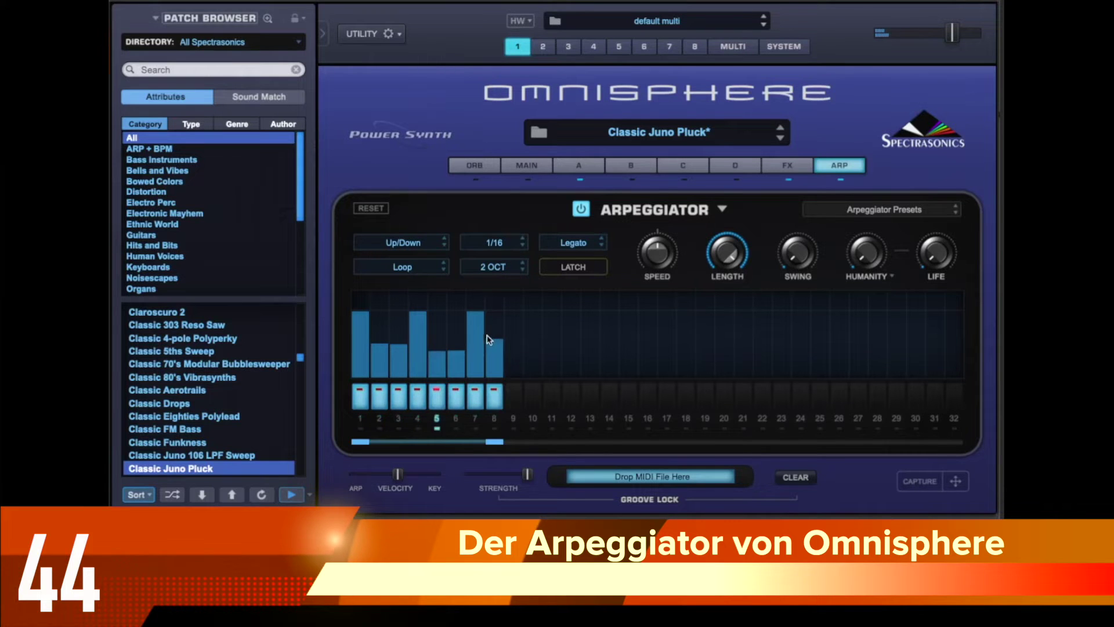
Apply a +12 Slide to step 7 of the arpeggiator pattern.
right_click(480, 307)
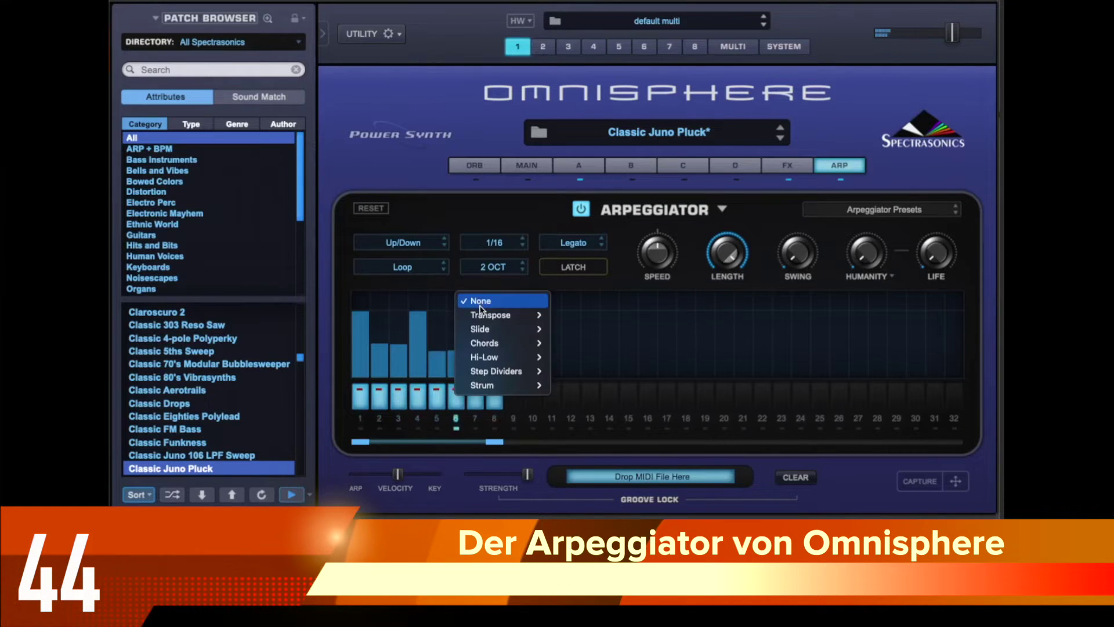
mouse_move(480, 315)
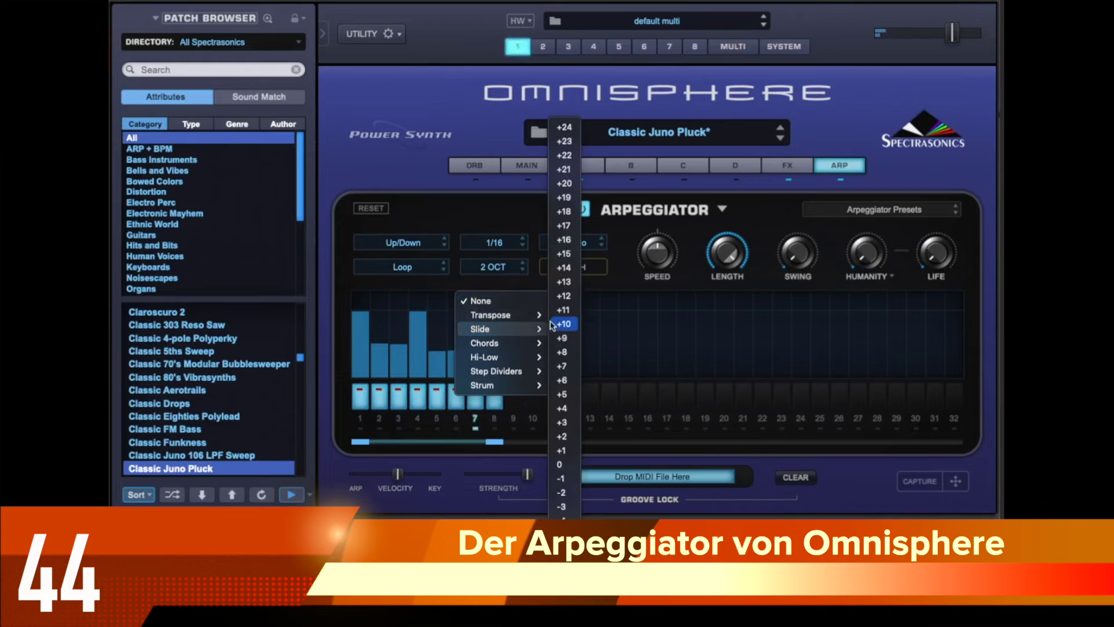
left_click(564, 297)
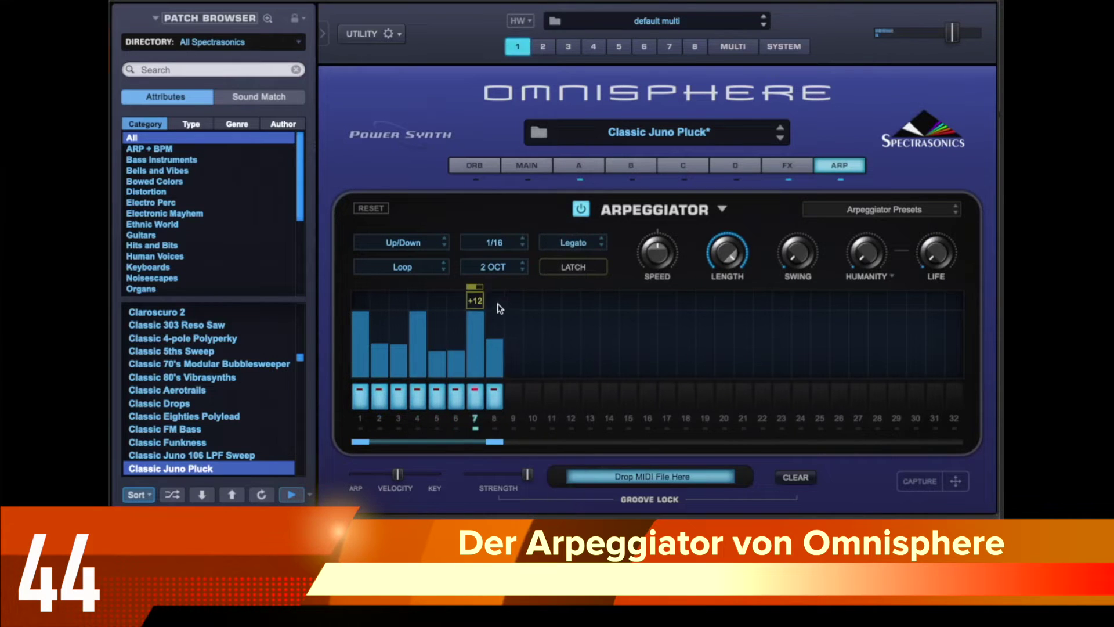
Assign a step divider to step 7 and set the arpeggiator mode to Chord.
right_click(479, 303)
mouse_move(480, 303)
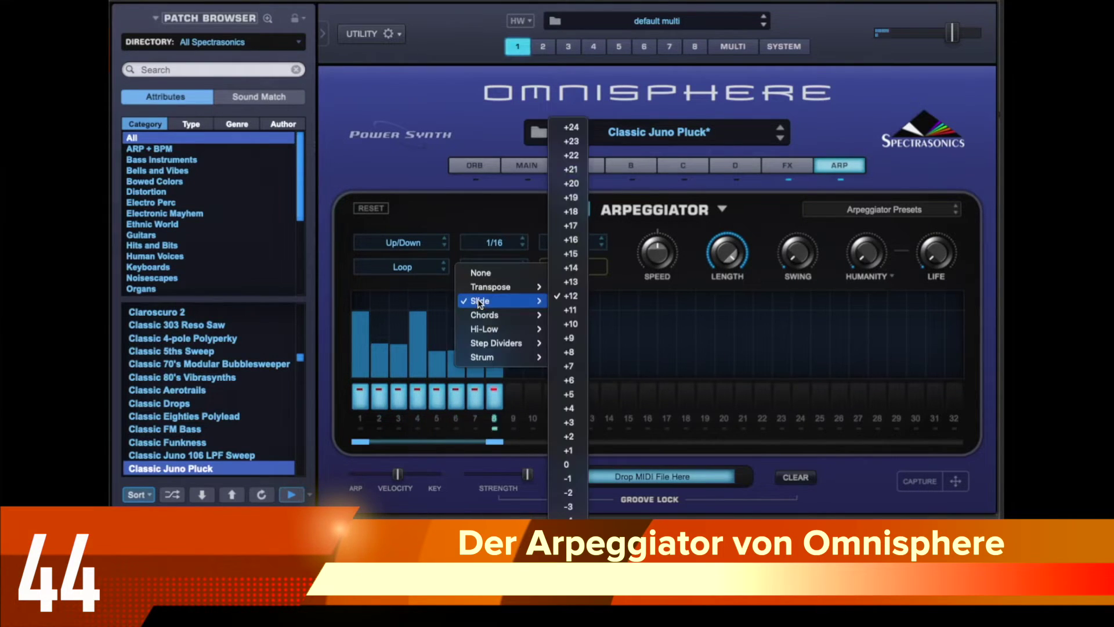
mouse_move(488, 330)
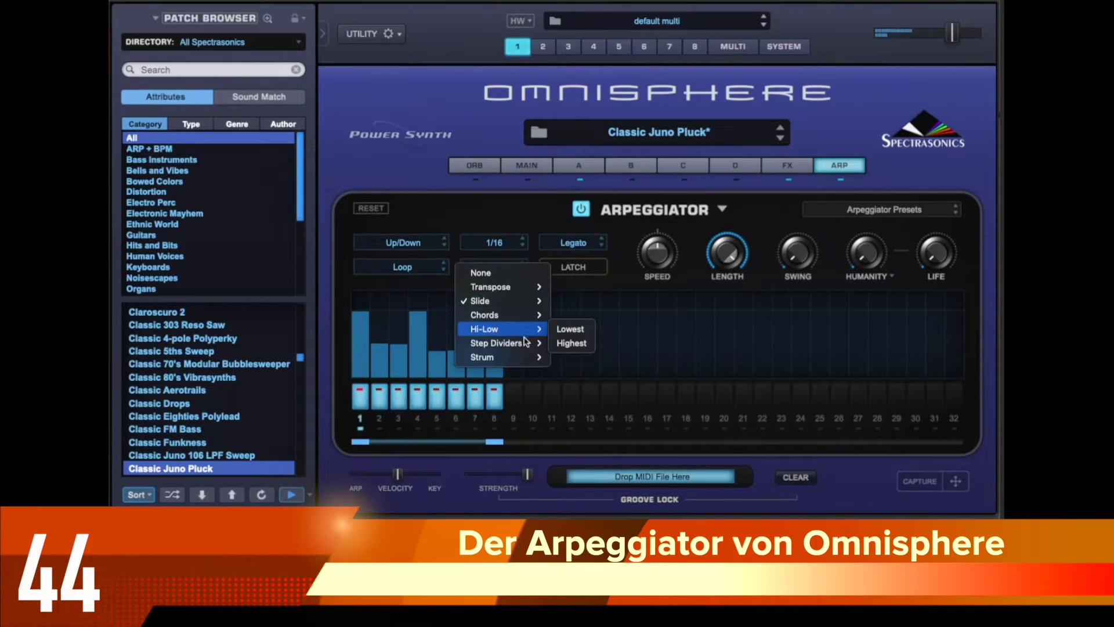
mouse_move(525, 342)
left_click(583, 371)
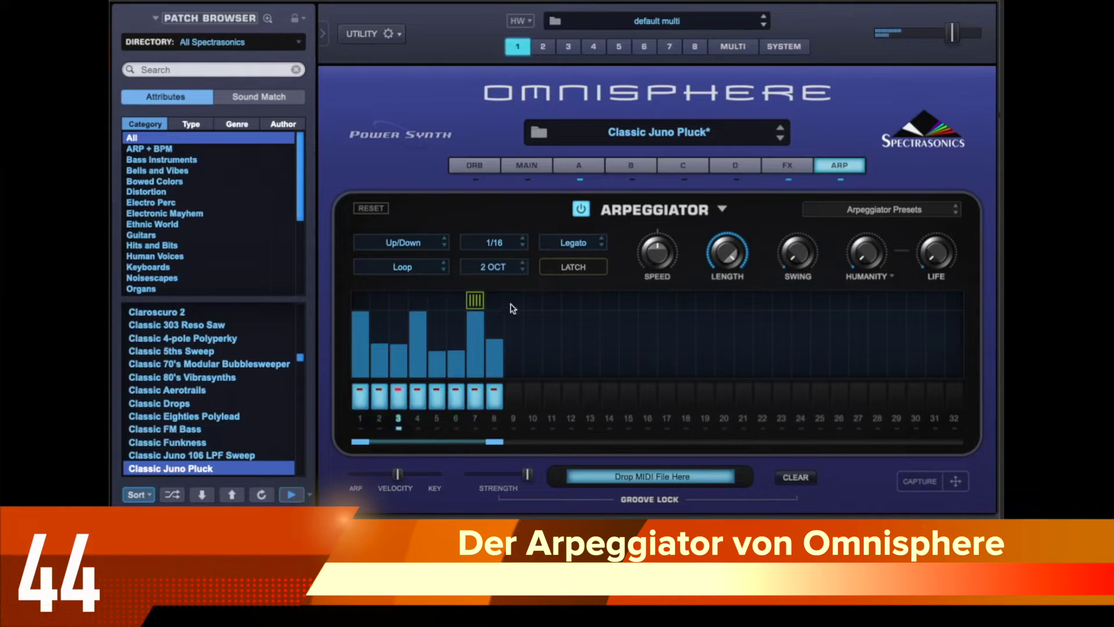
left_click(439, 249)
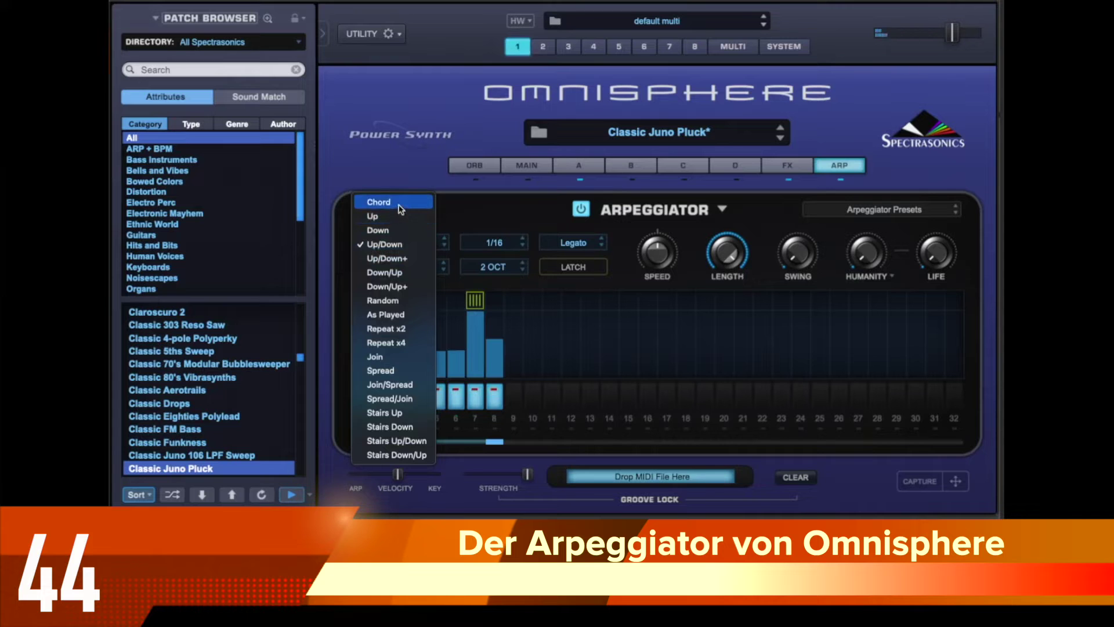
left_click(400, 208)
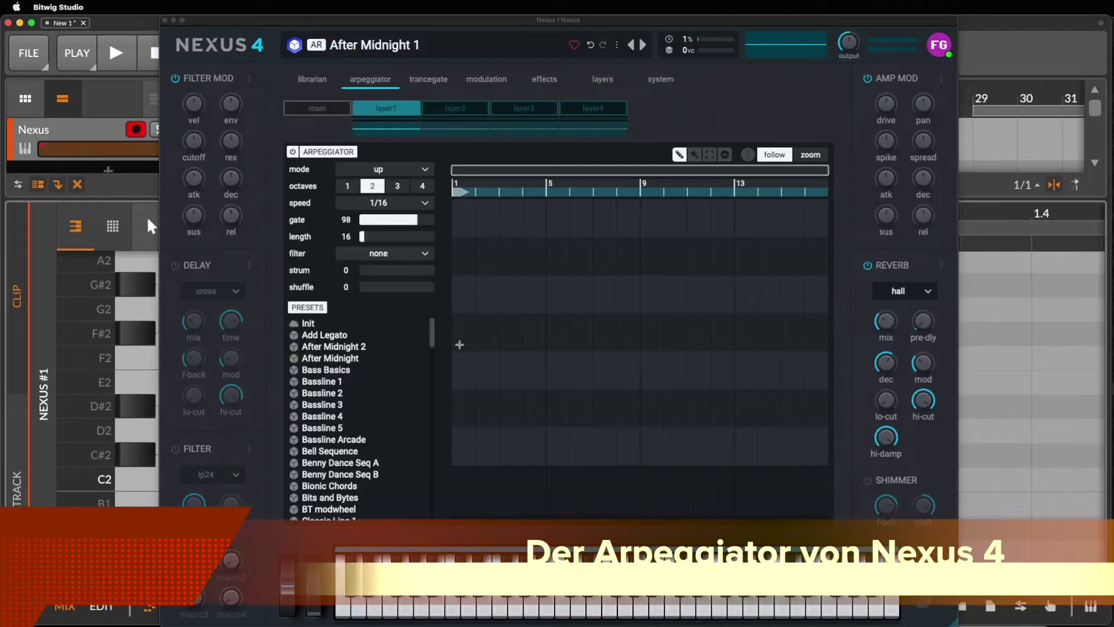
In Nexus 4, place notes on steps 1, 4, 7, 9, 12 and 15 of the layer1 arpeggiator pattern, all at the same pitch.
left_click(459, 345)
left_click(534, 344)
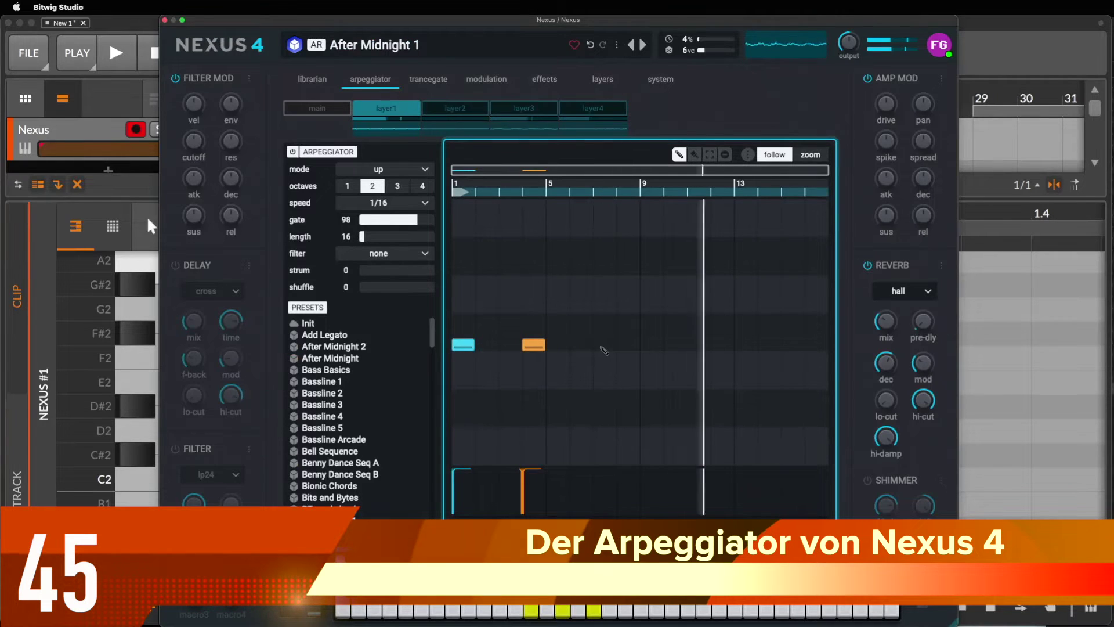
left_click(604, 345)
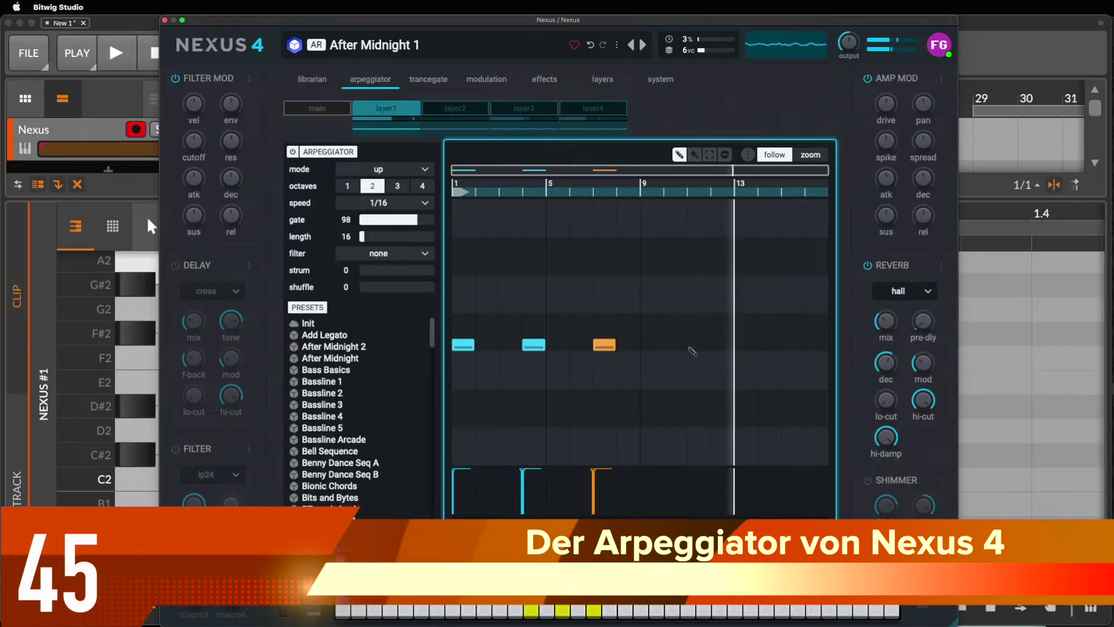
left_click(651, 345)
left_click(722, 344)
left_click(792, 345)
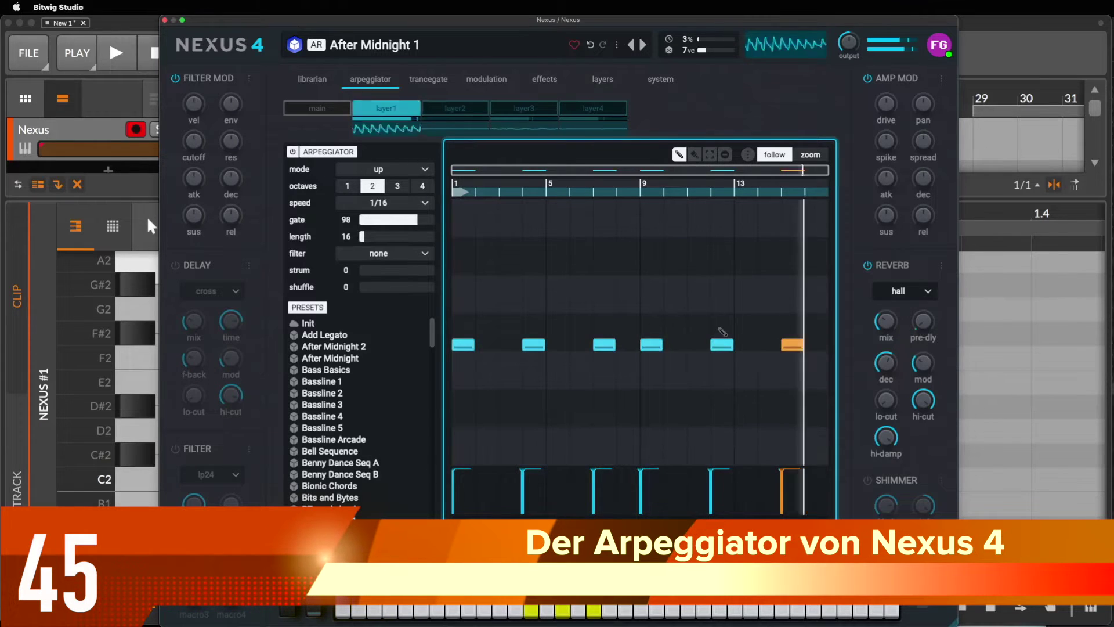
Raise the notes on steps 12 and 15 to successively higher rows, and add a note with reduced velocity on step 3.
left_click(723, 308)
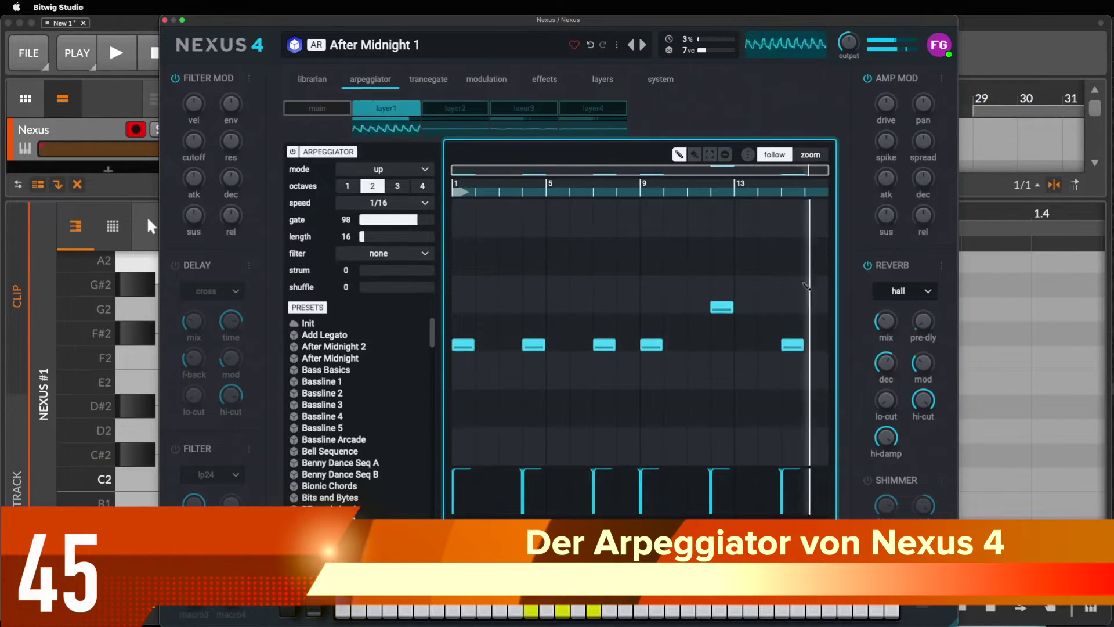
left_click(792, 268)
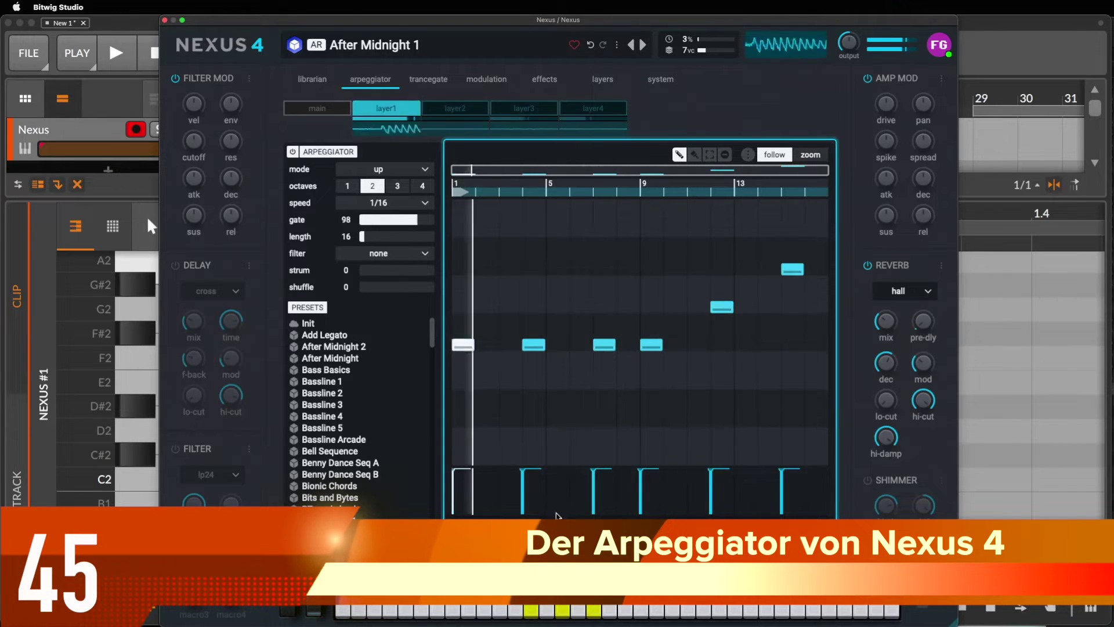
left_click(510, 344)
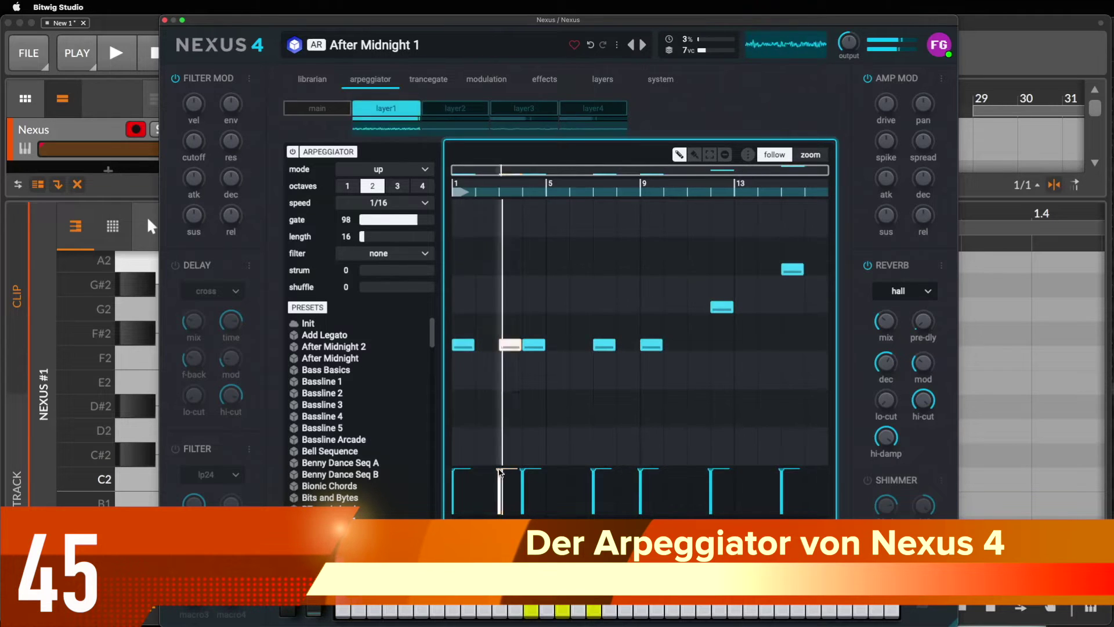
left_click_drag(503, 471, 503, 491)
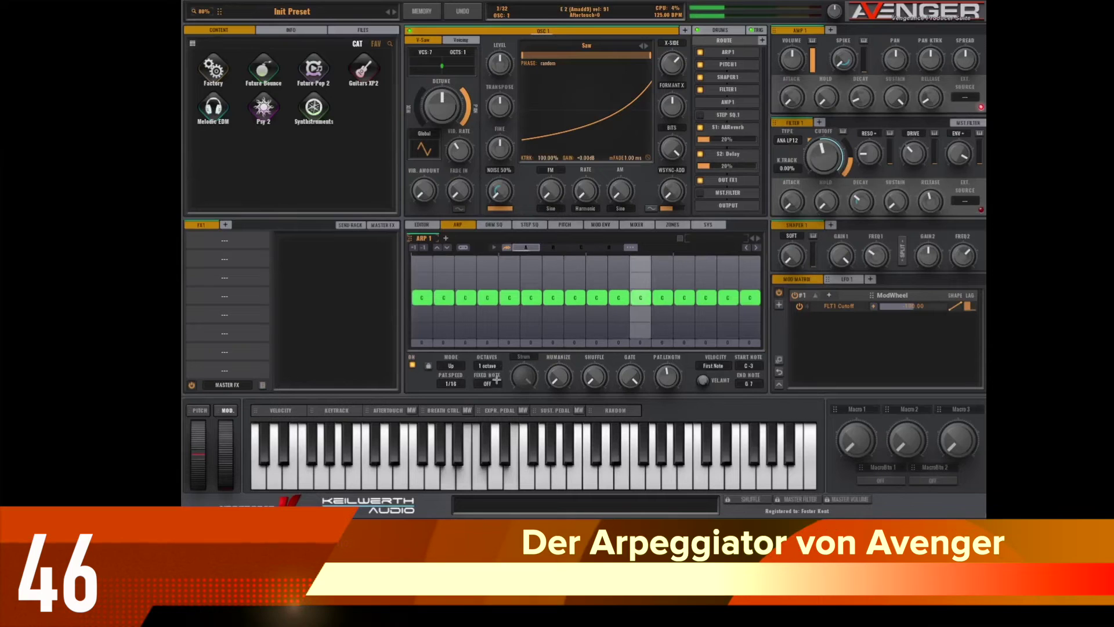
In Avenger, set the ARP 1 range to 2 octaves and try out the Shuffle amount.
left_click(488, 365)
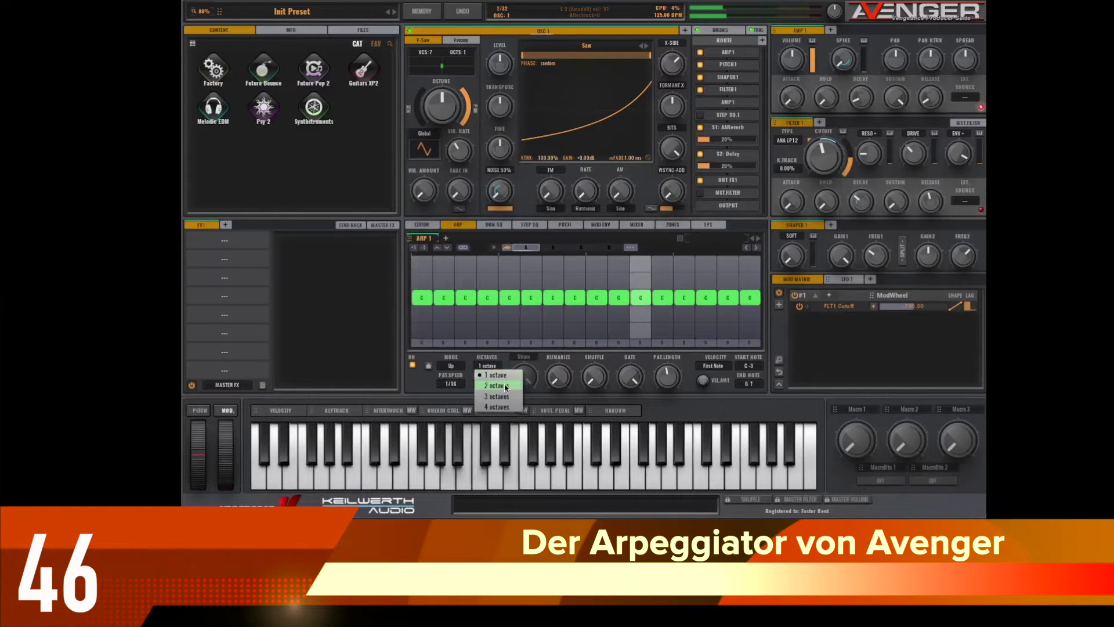
left_click(499, 386)
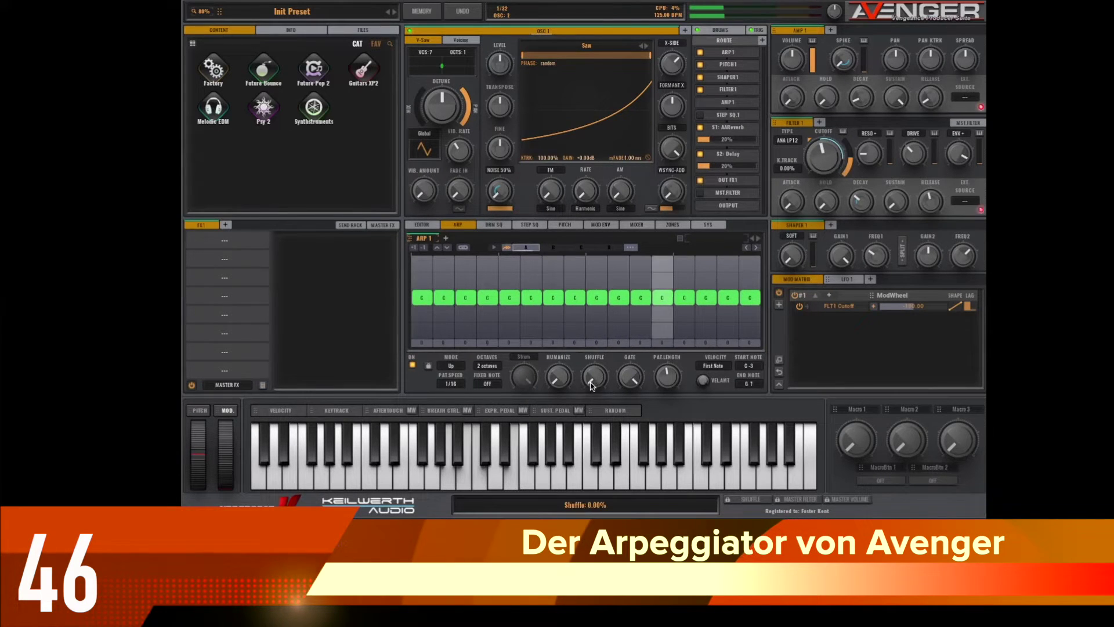
left_click_drag(592, 386, 621, 357)
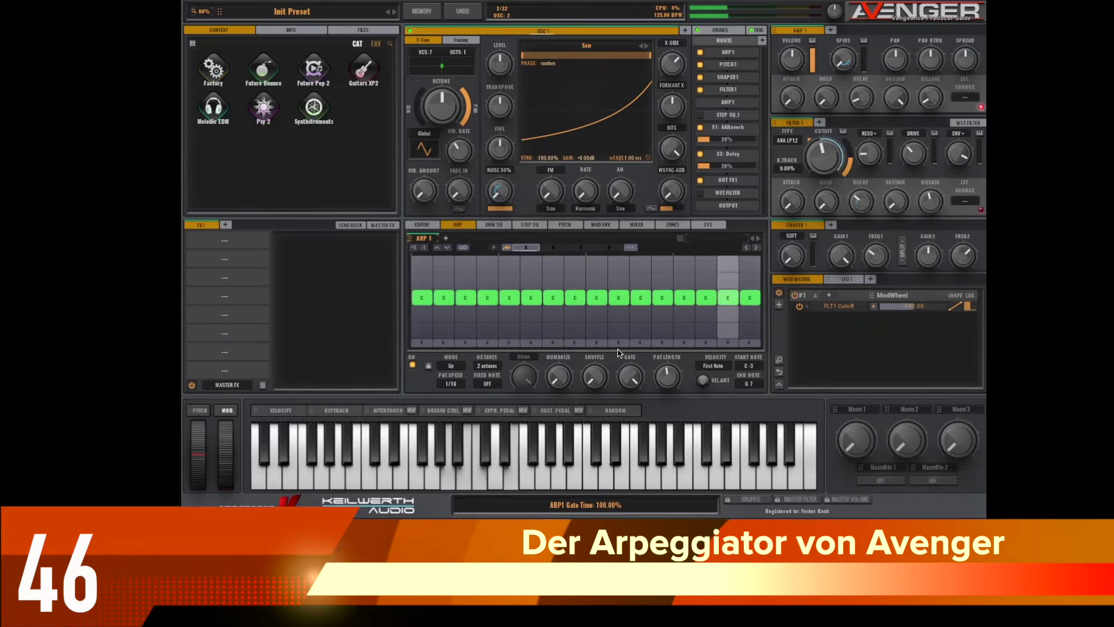
Try out the ARP 1 modes Down, Alternate, Order, Random and Poly, and return the mode to Up.
left_click(451, 365)
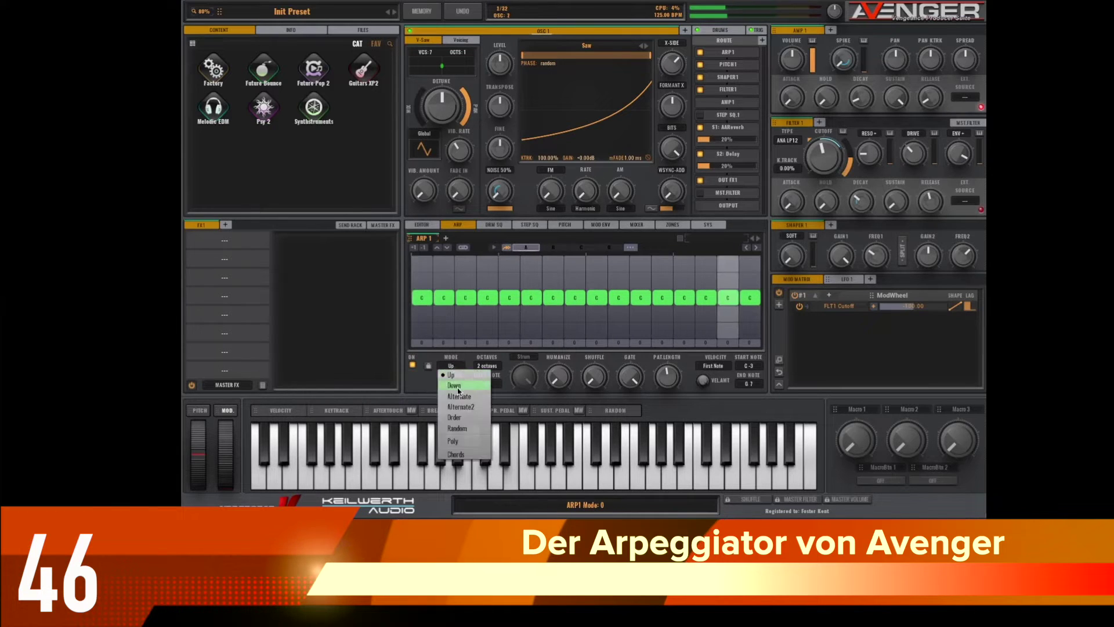
left_click(455, 386)
left_click(451, 366)
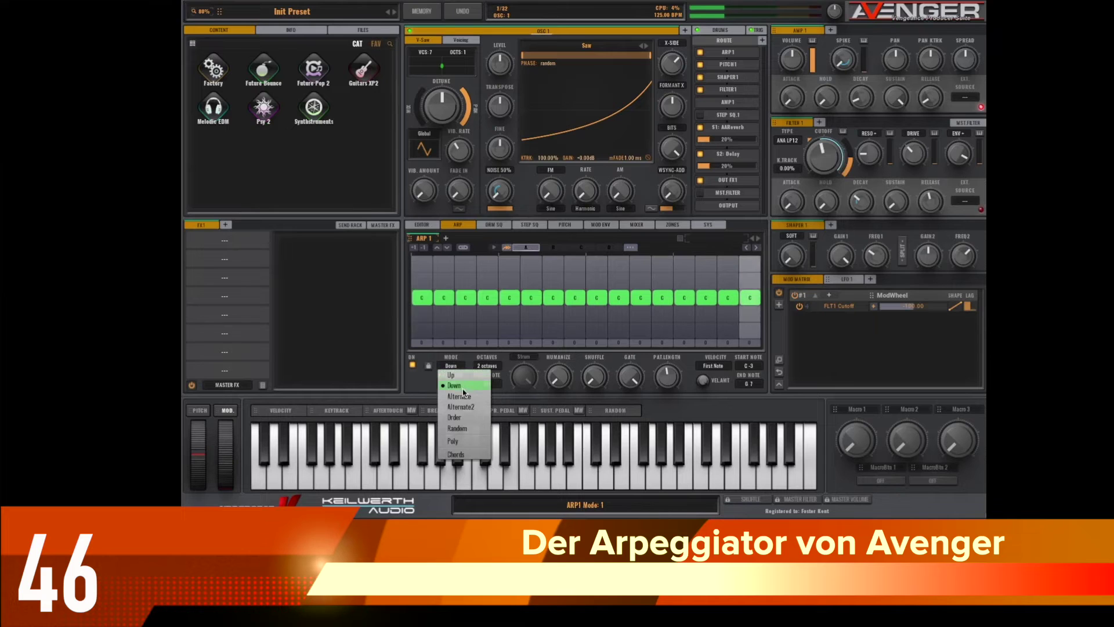
left_click(459, 396)
left_click(450, 366)
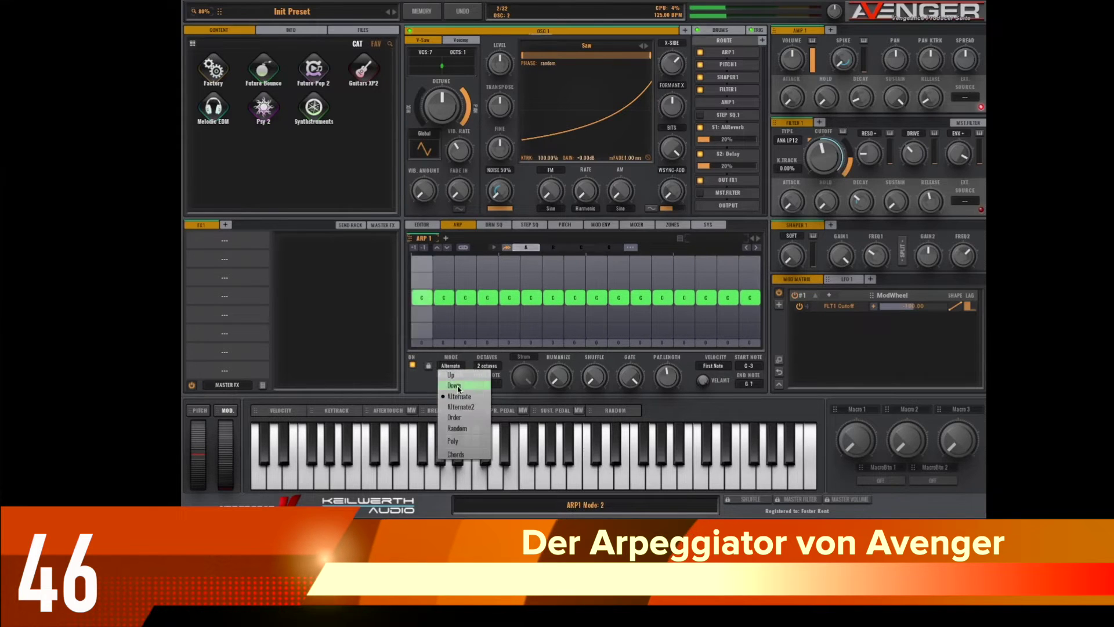
left_click(455, 417)
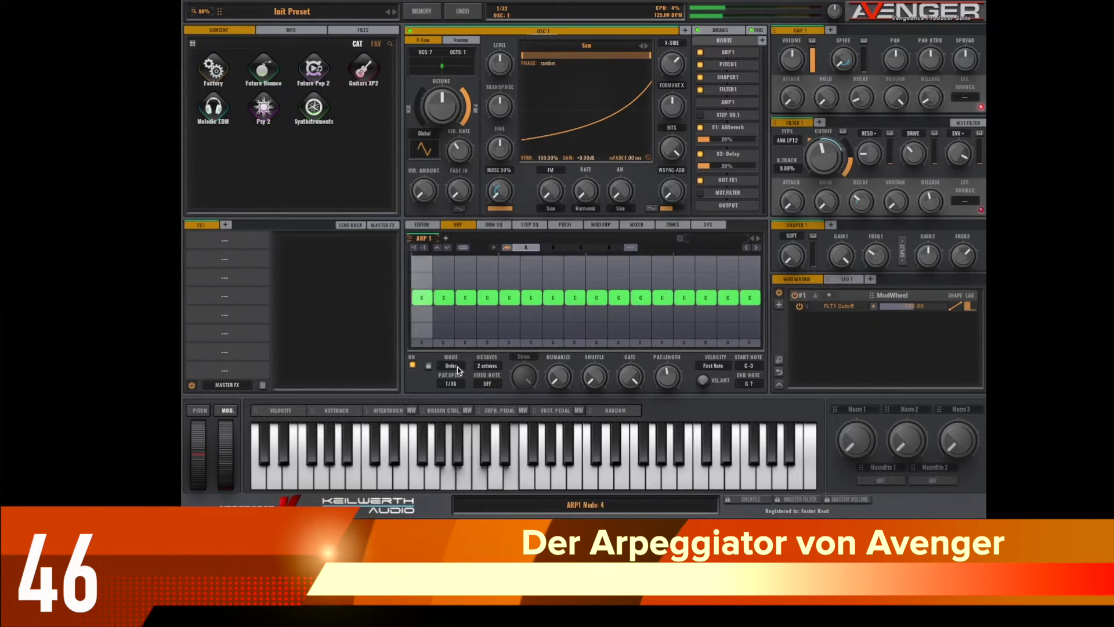
left_click(458, 370)
left_click(454, 428)
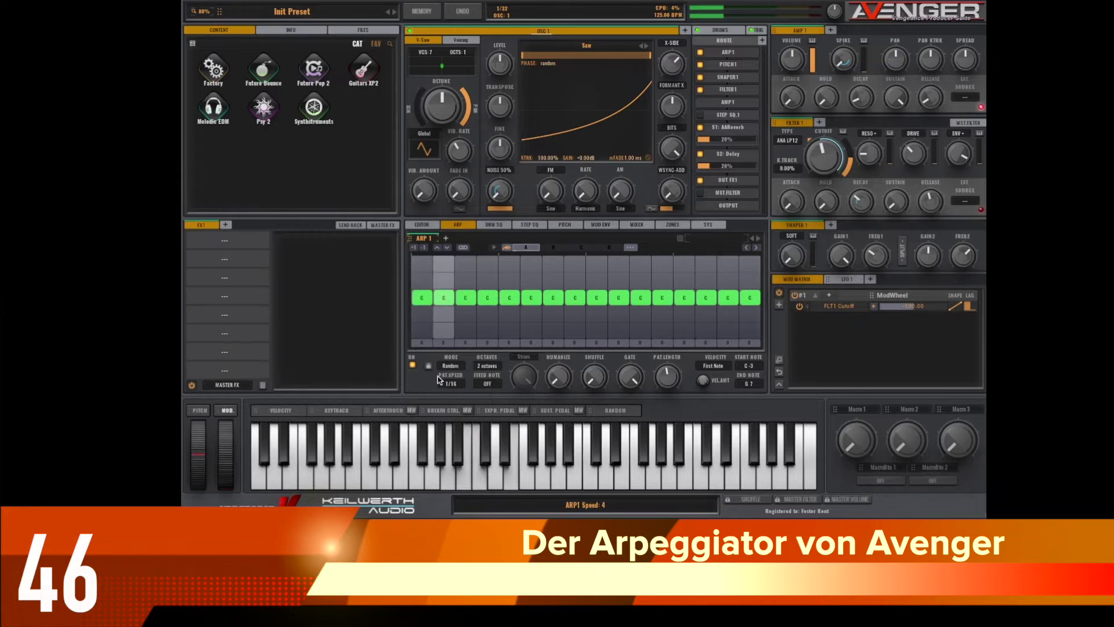
left_click(451, 366)
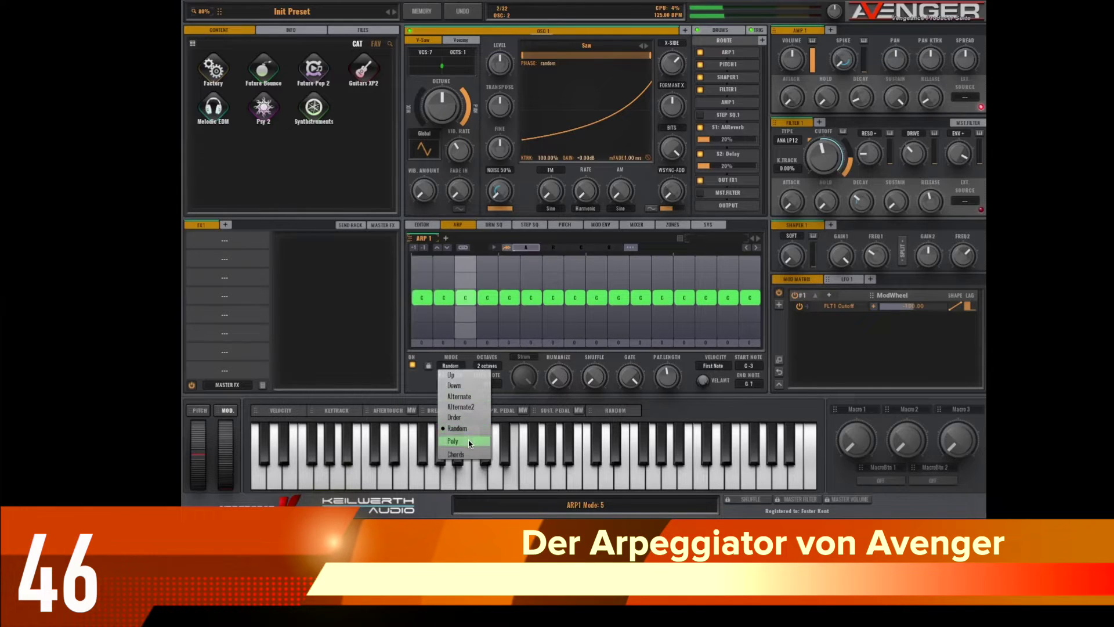
left_click(469, 442)
left_click(452, 366)
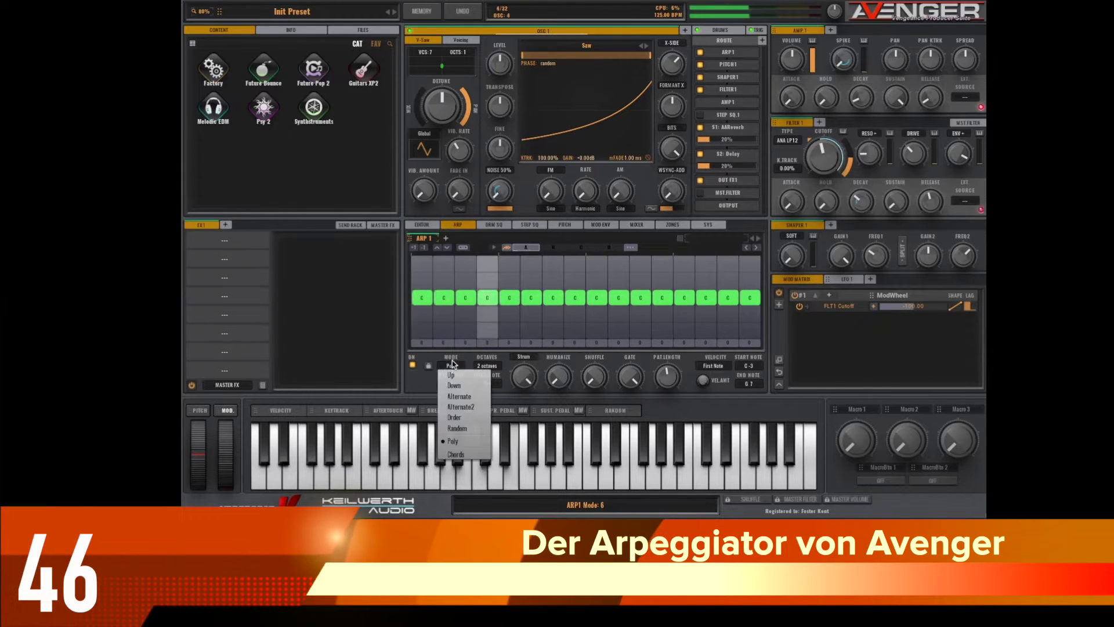
left_click(452, 375)
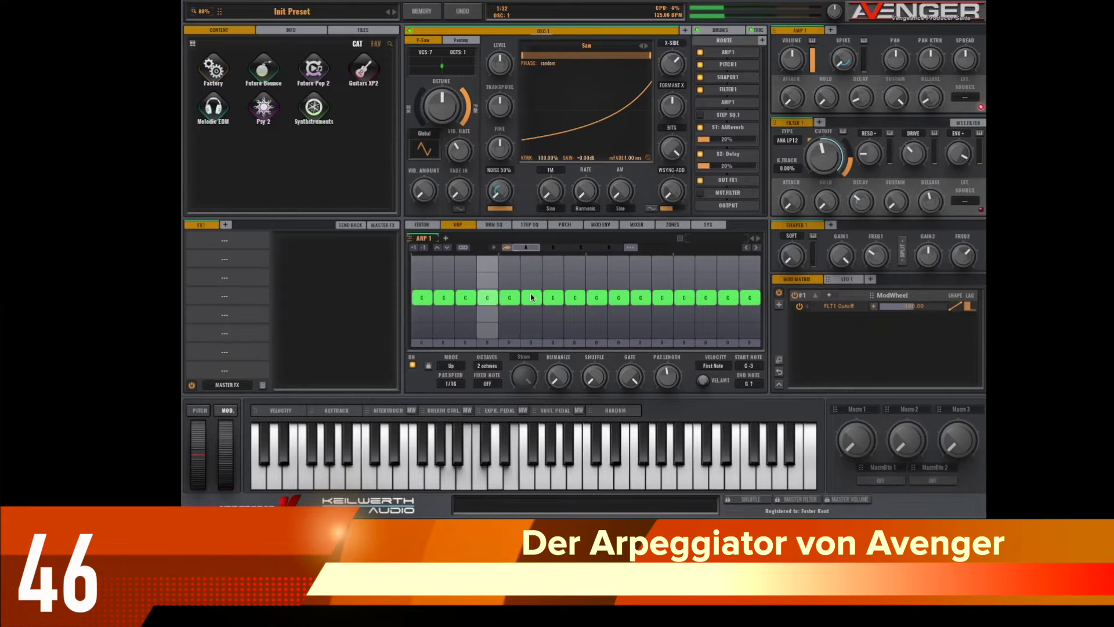
In the ARP 1 grid, raise the step 6 note to the top row, lower step 7 to the bottom, and reshape the notes from step 8.
left_click_drag(530, 297, 527, 263)
left_click_drag(552, 299, 555, 342)
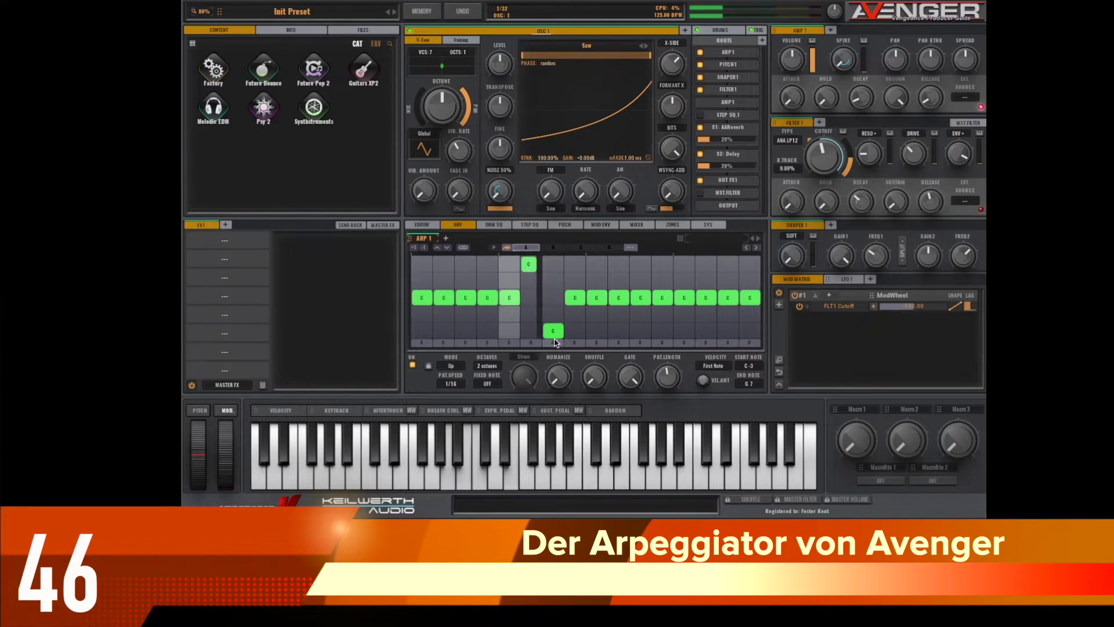
mouse_move(575, 297)
left_mouse_down()
mouse_move(580, 321)
mouse_move(641, 264)
left_mouse_up()
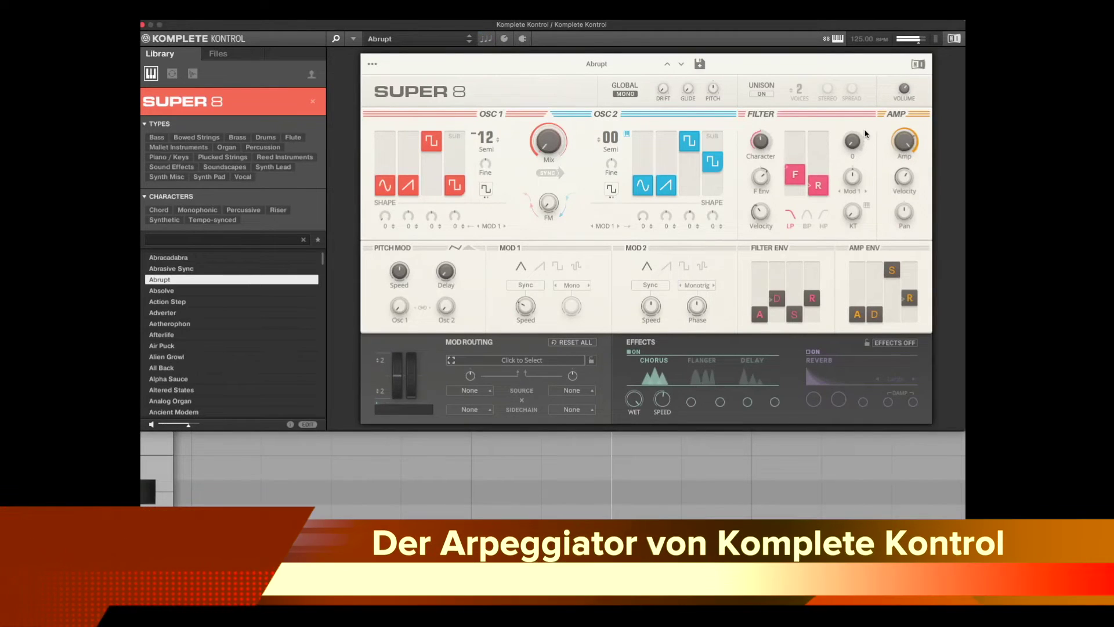
Switch to Komplete Kontrol, check the scale's root note options, and show the arpeggiator's main settings and mode options.
left_click(486, 39)
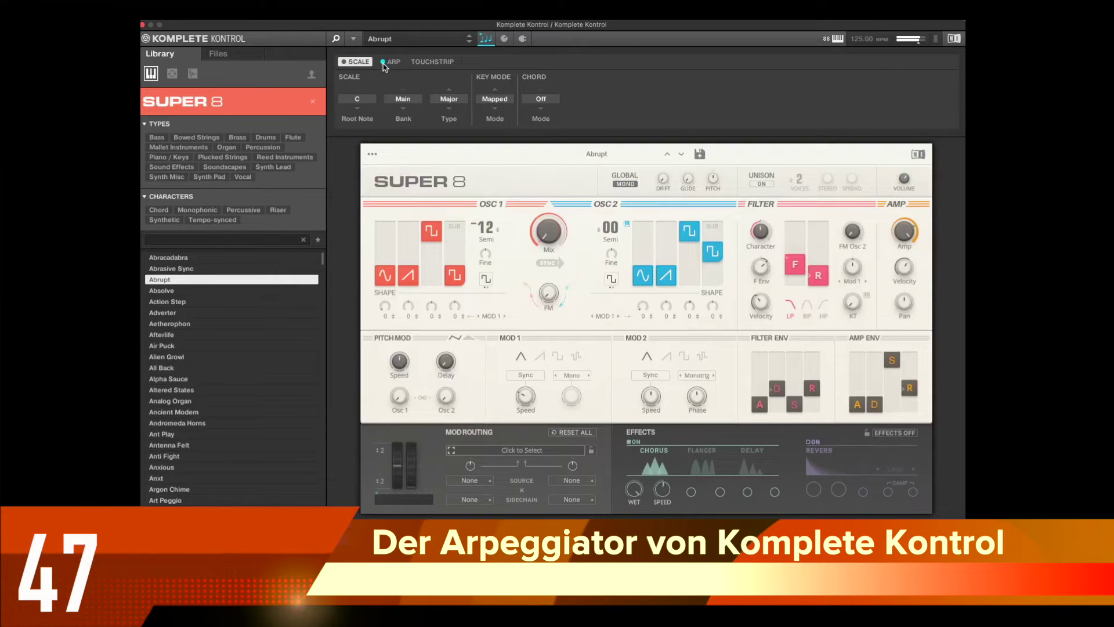
left_click(356, 100)
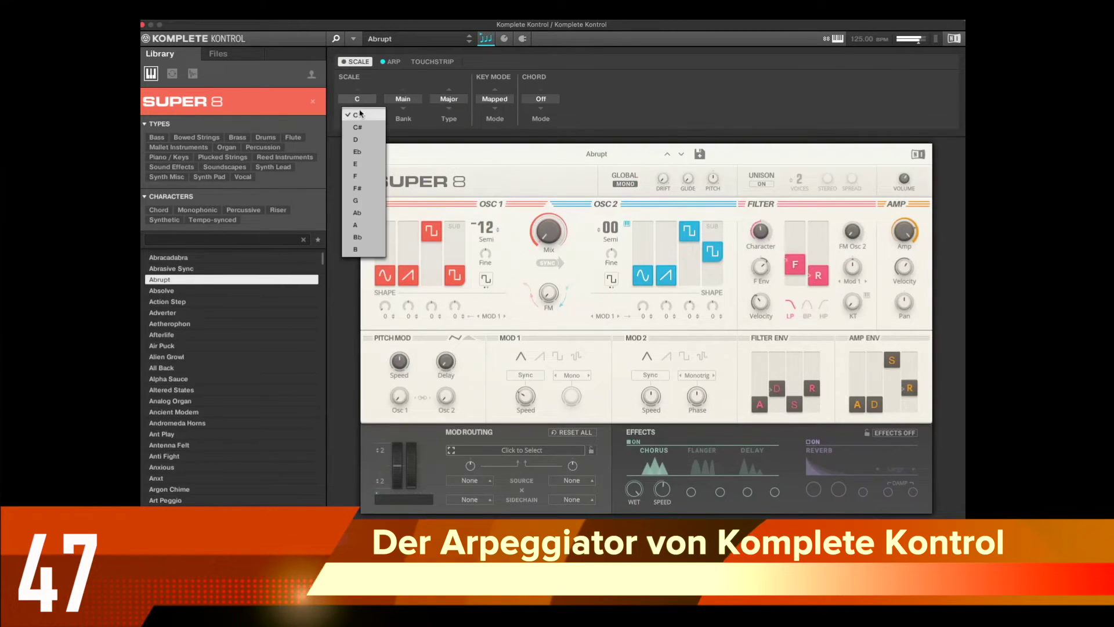
left_click(367, 94)
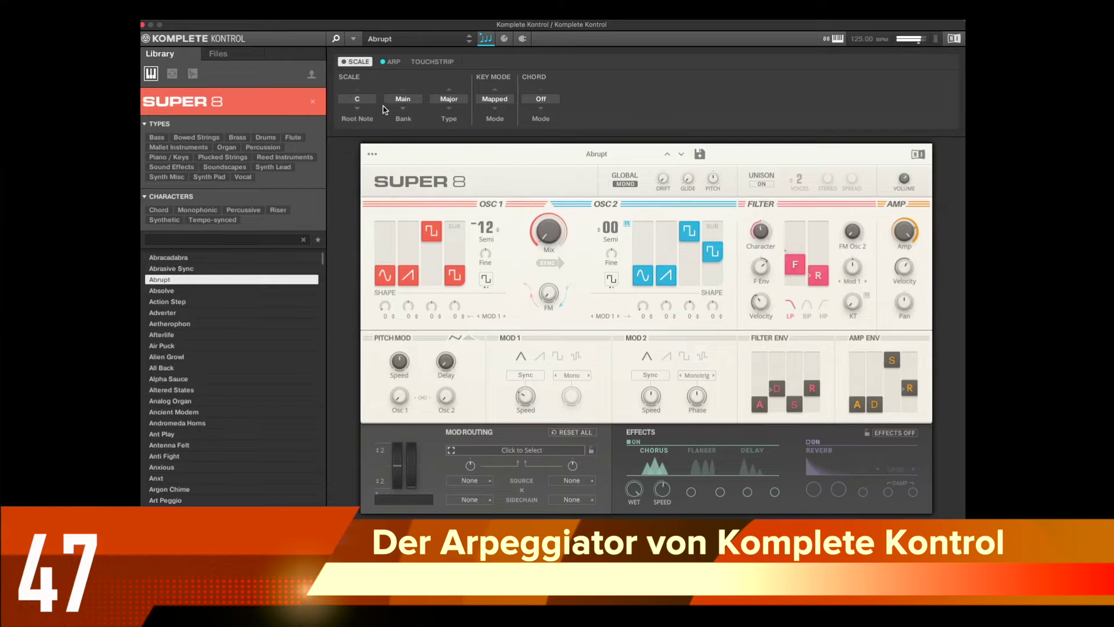
left_click(393, 62)
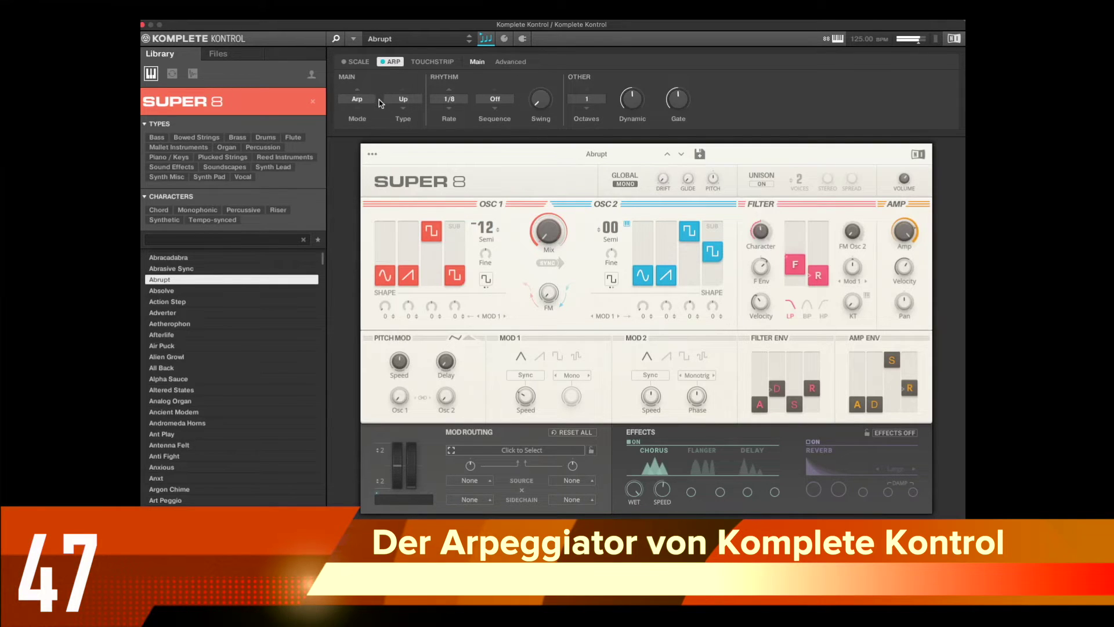
left_click(374, 101)
left_click(372, 86)
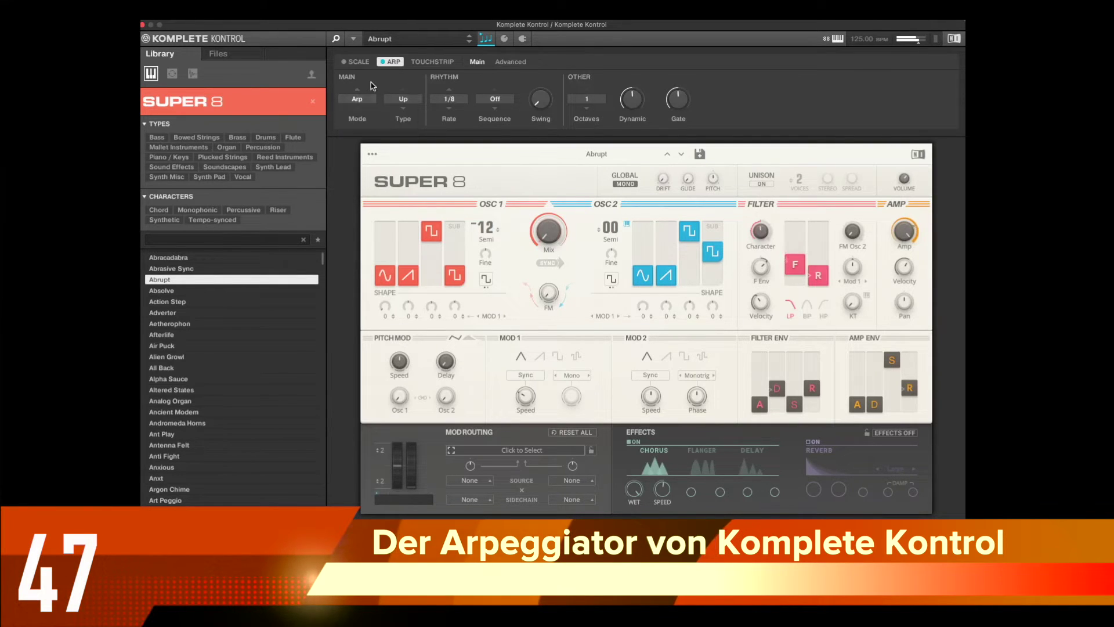
Try out the arpeggiator types Down, Up & Down and Chord, and return the type to Up.
left_click(411, 98)
left_click(413, 125)
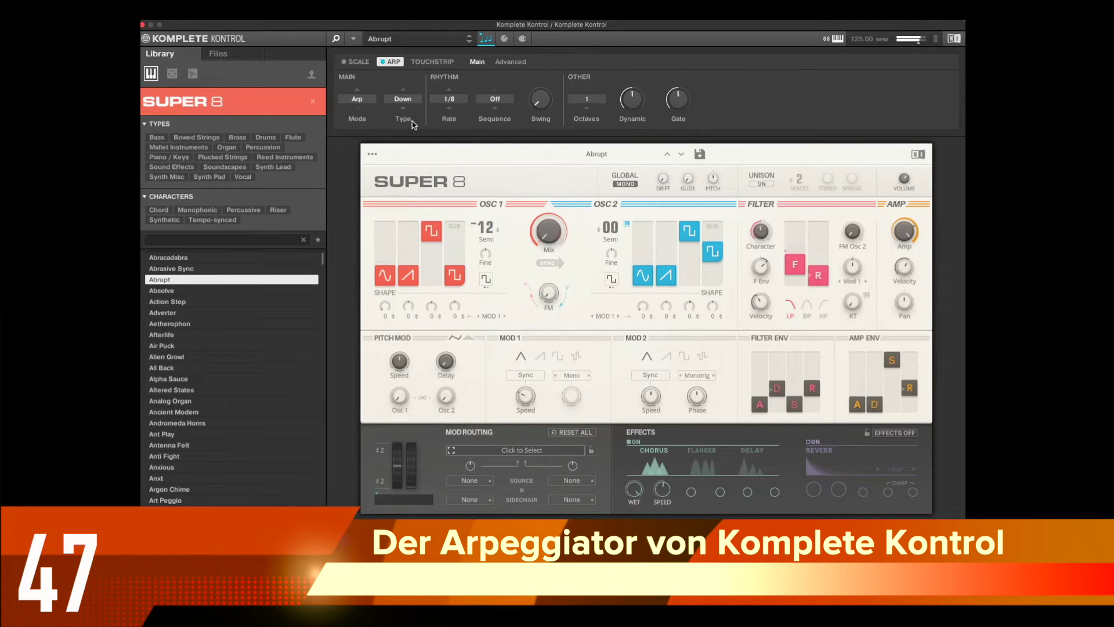
left_click(412, 103)
left_click(421, 138)
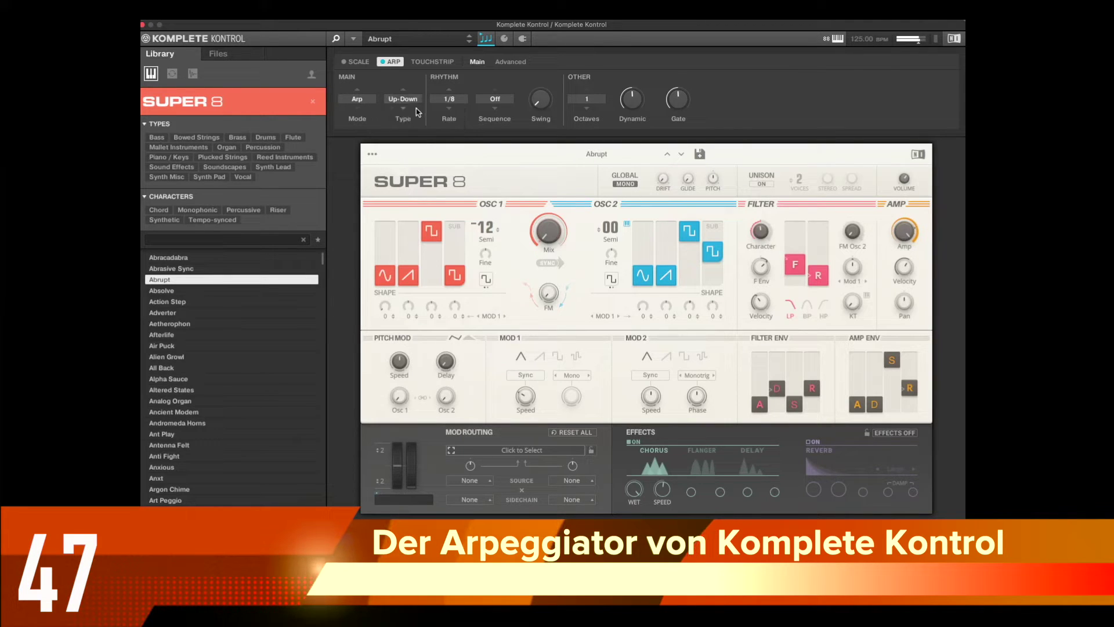
left_click(415, 104)
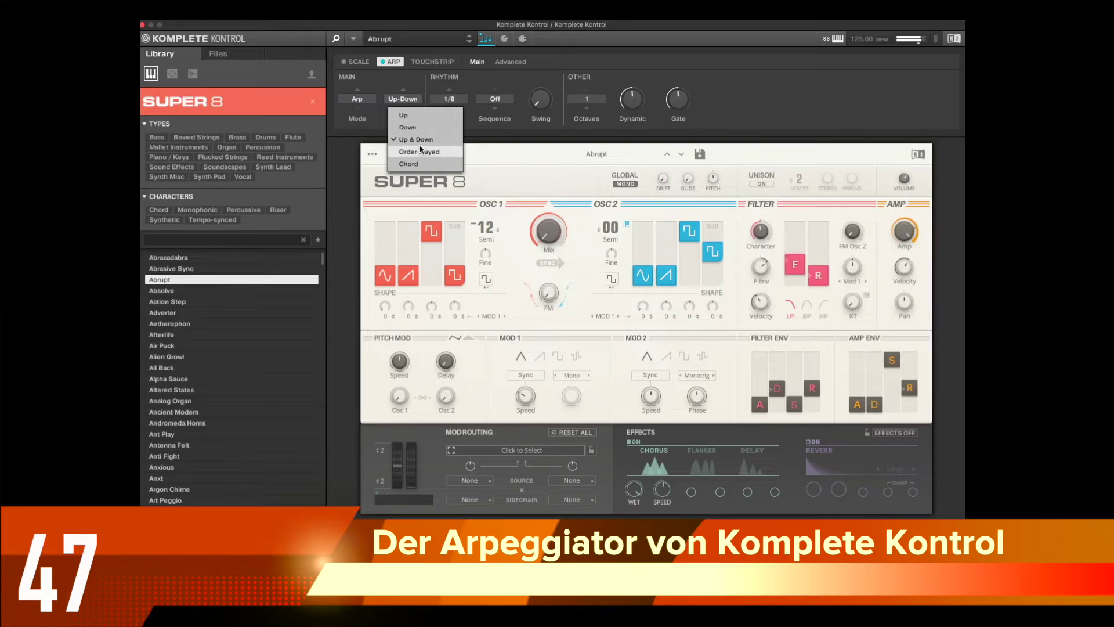
left_click(409, 164)
left_click(416, 105)
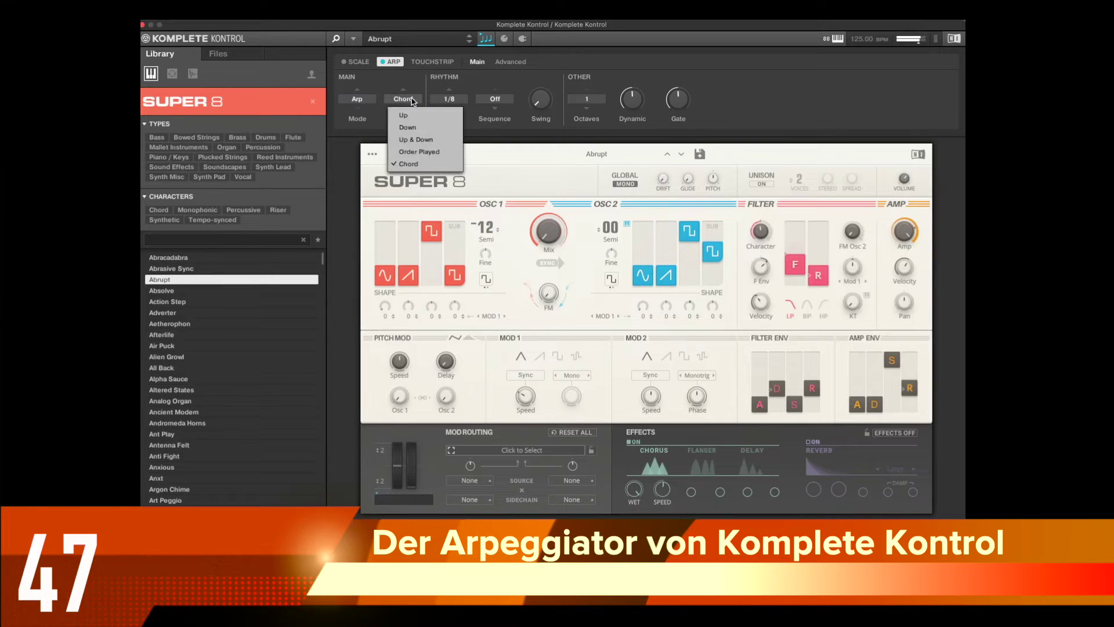
left_click(405, 115)
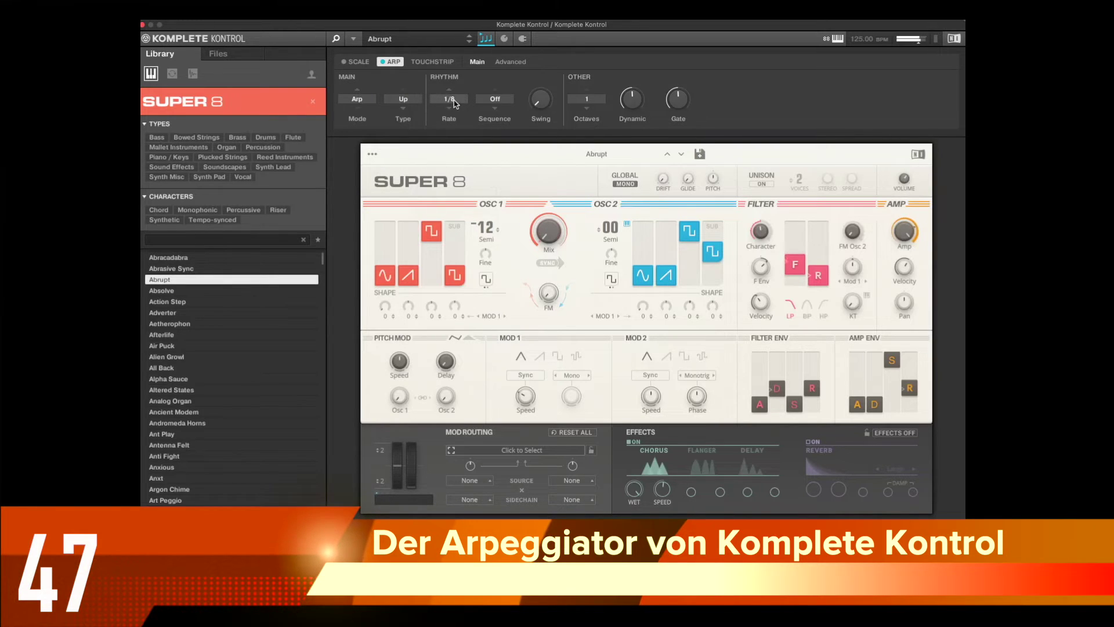
Set the arpeggiator rate to 1/16 and try out rhythm sequences 1, 2 and 7.
left_click(450, 102)
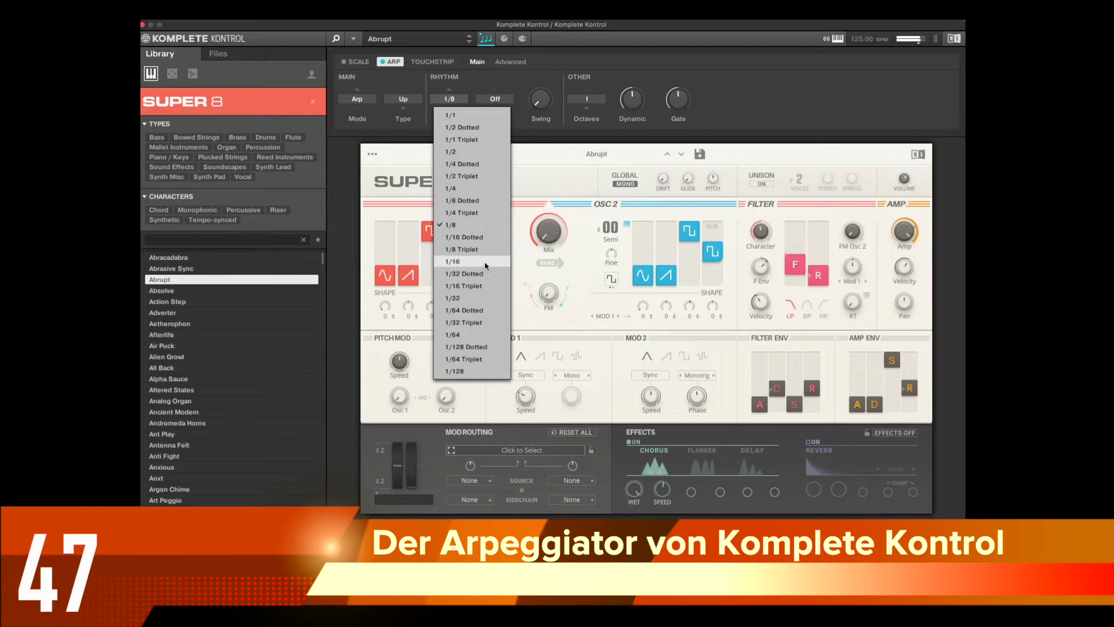
left_click(486, 262)
left_click(496, 103)
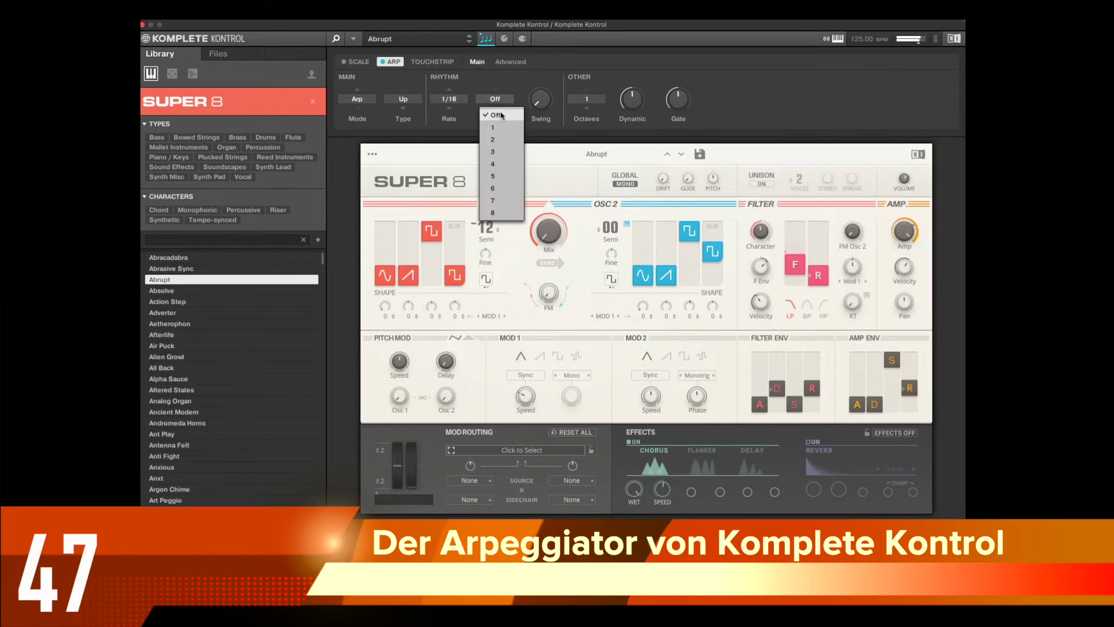
left_click(505, 110)
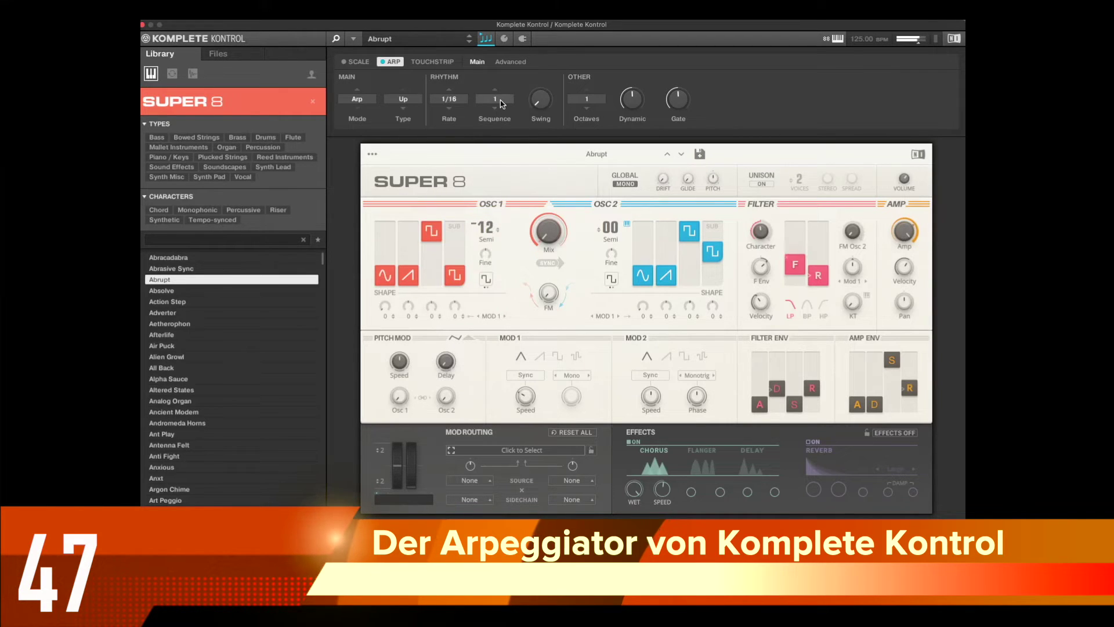
left_click(507, 104)
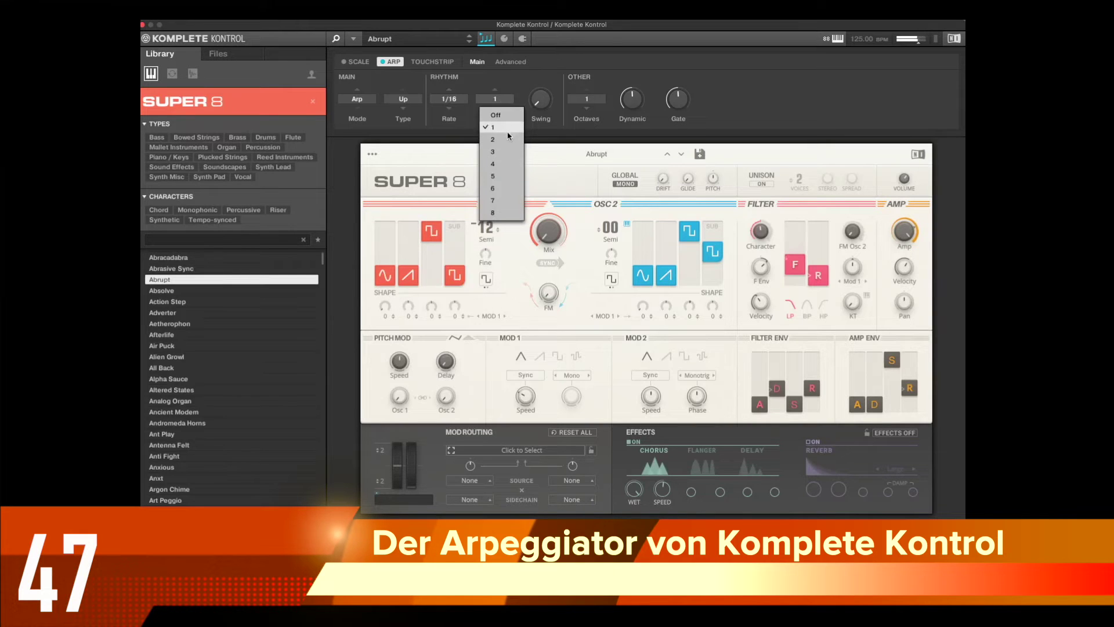
left_click(507, 130)
left_click(506, 103)
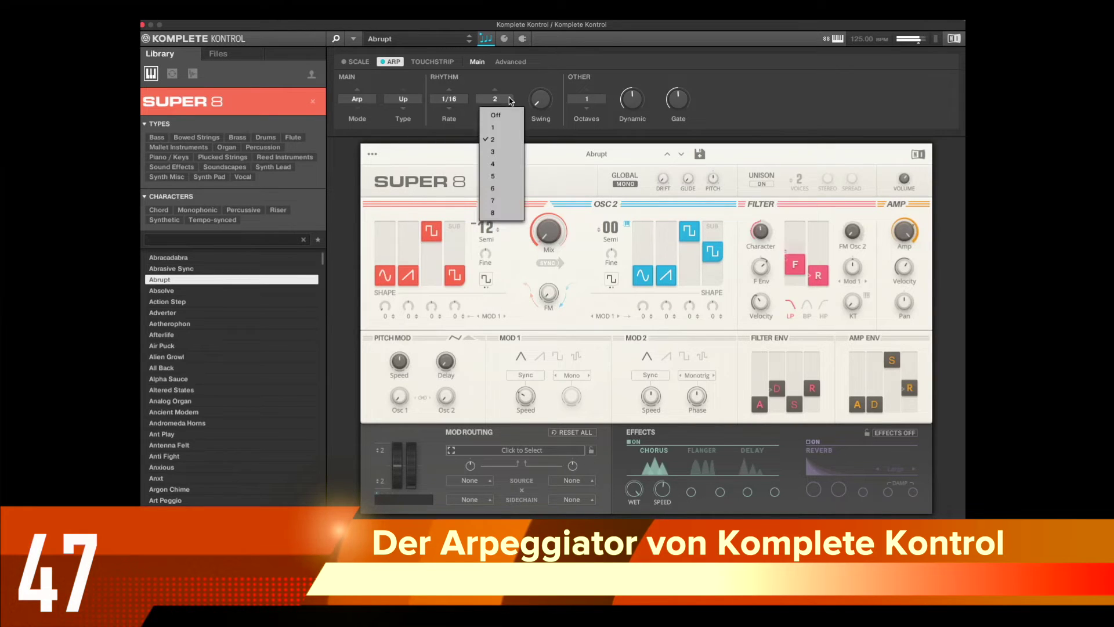
left_click(510, 129)
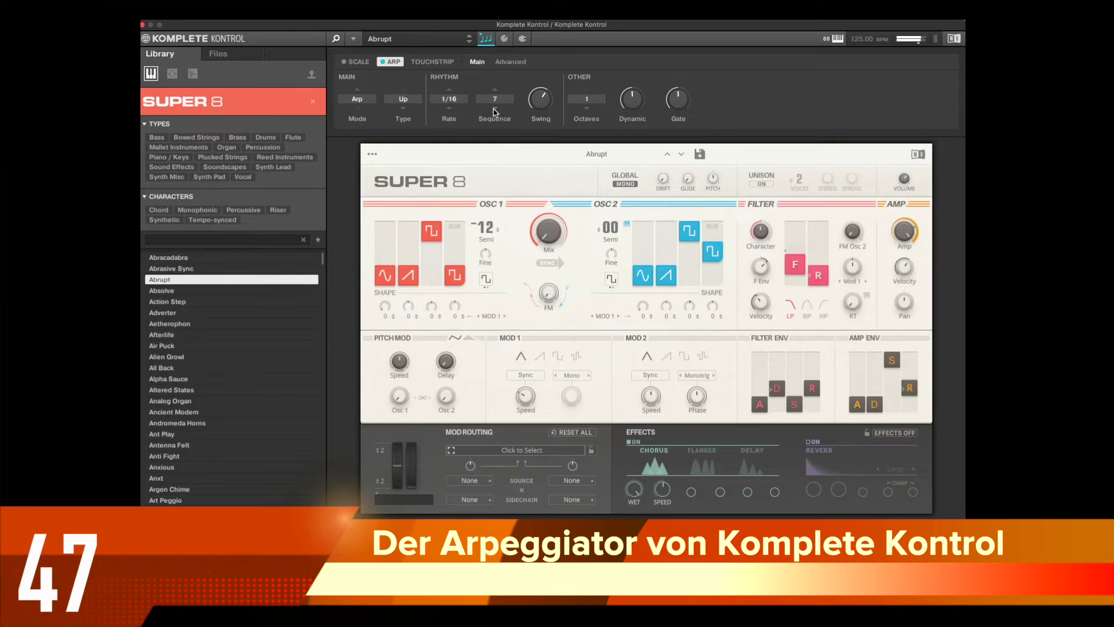
left_click(494, 110)
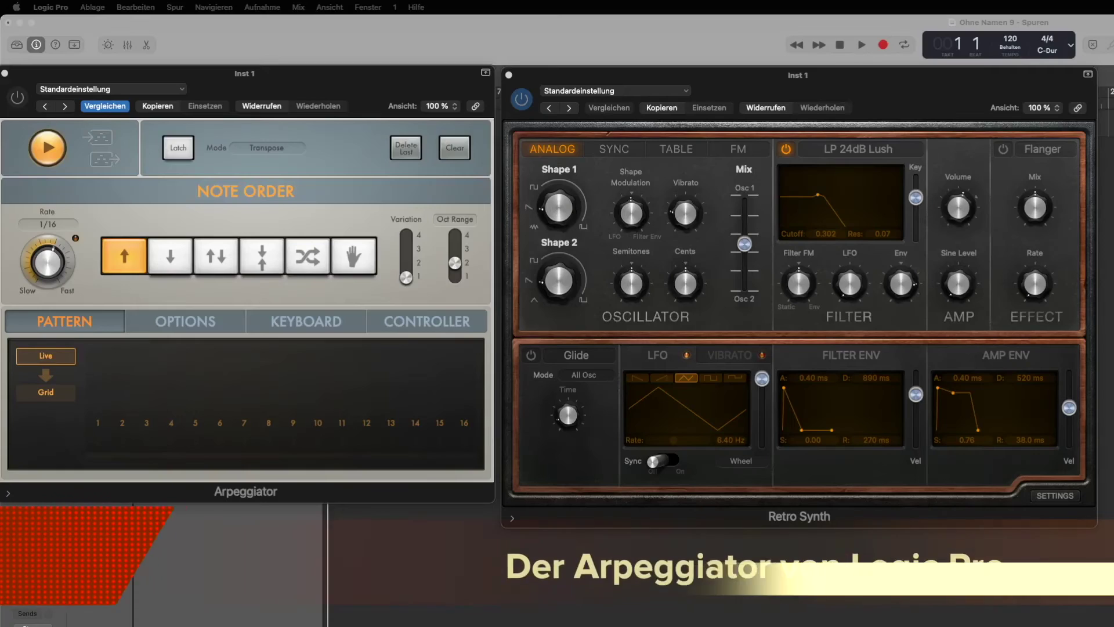
In Logic Pro, turn on the Arpeggiator and try its down, up/down, outside-in and random note orders before returning to up.
left_click(904, 91)
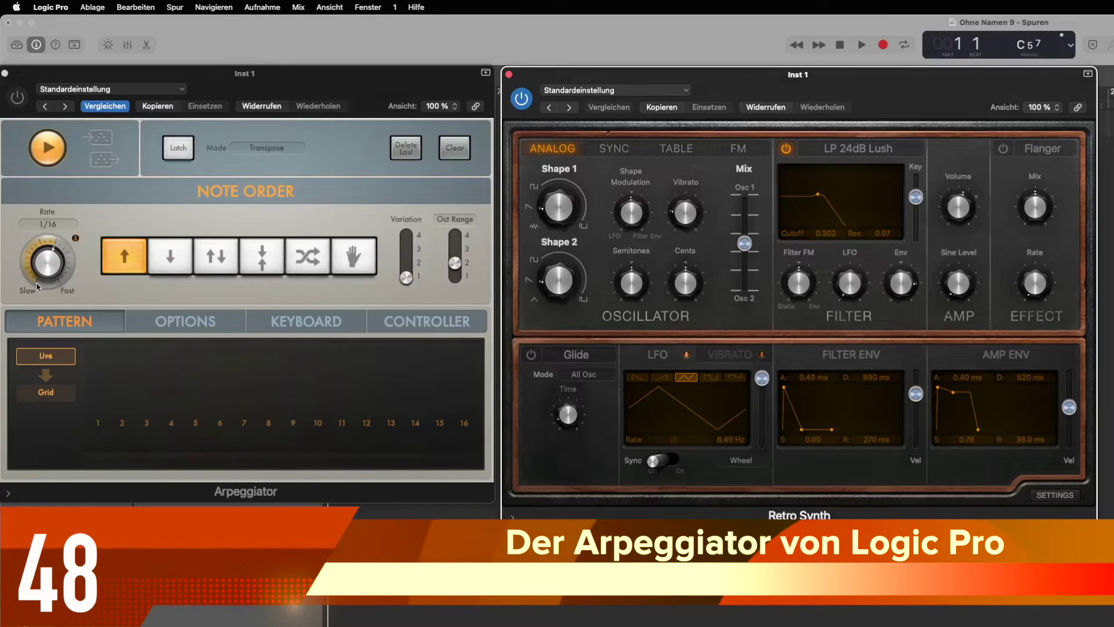
left_click(29, 102)
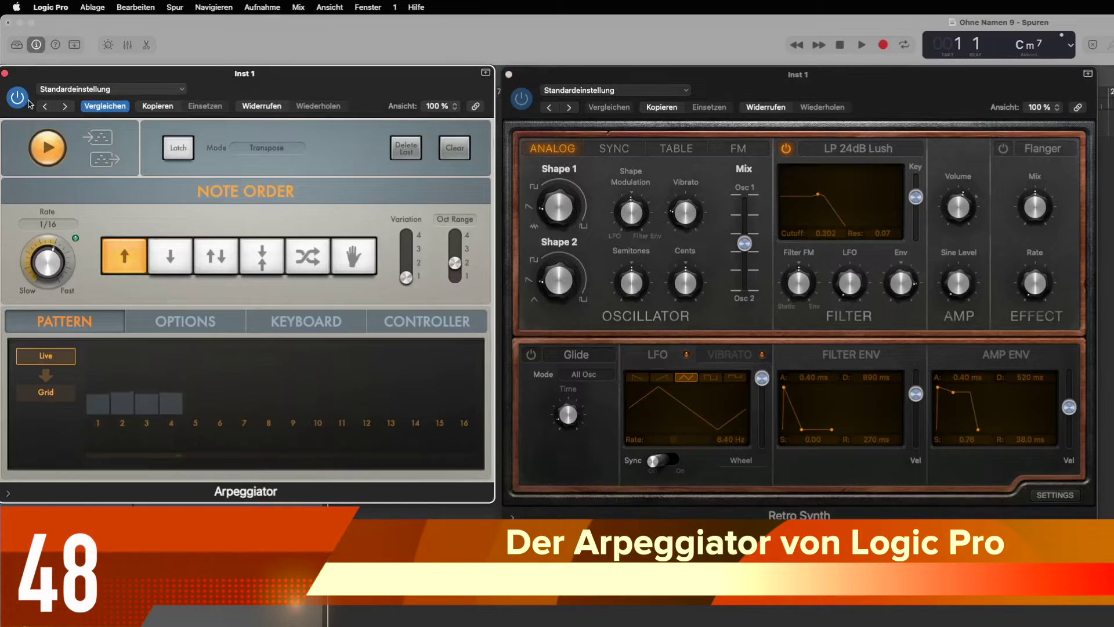
left_click(164, 260)
left_click(226, 259)
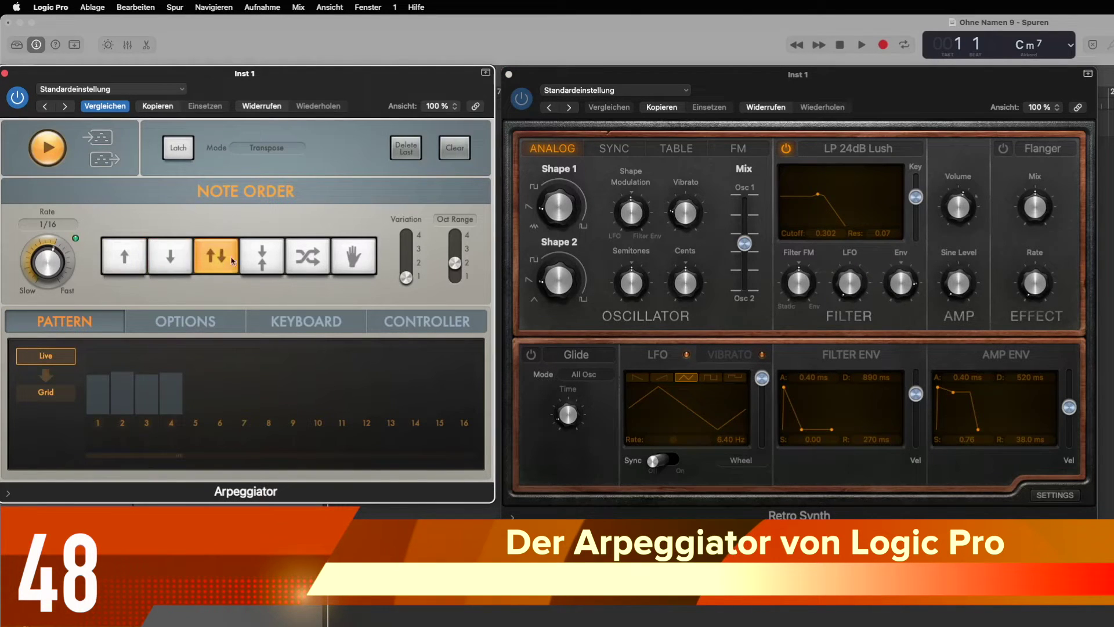
left_click(262, 262)
left_click(306, 266)
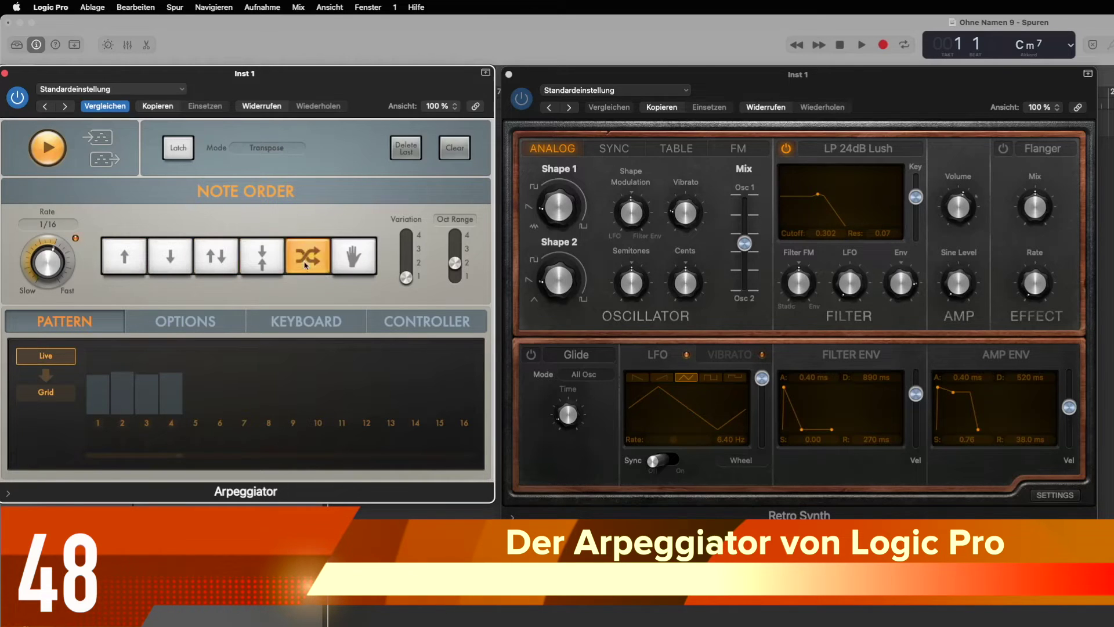
left_click(121, 263)
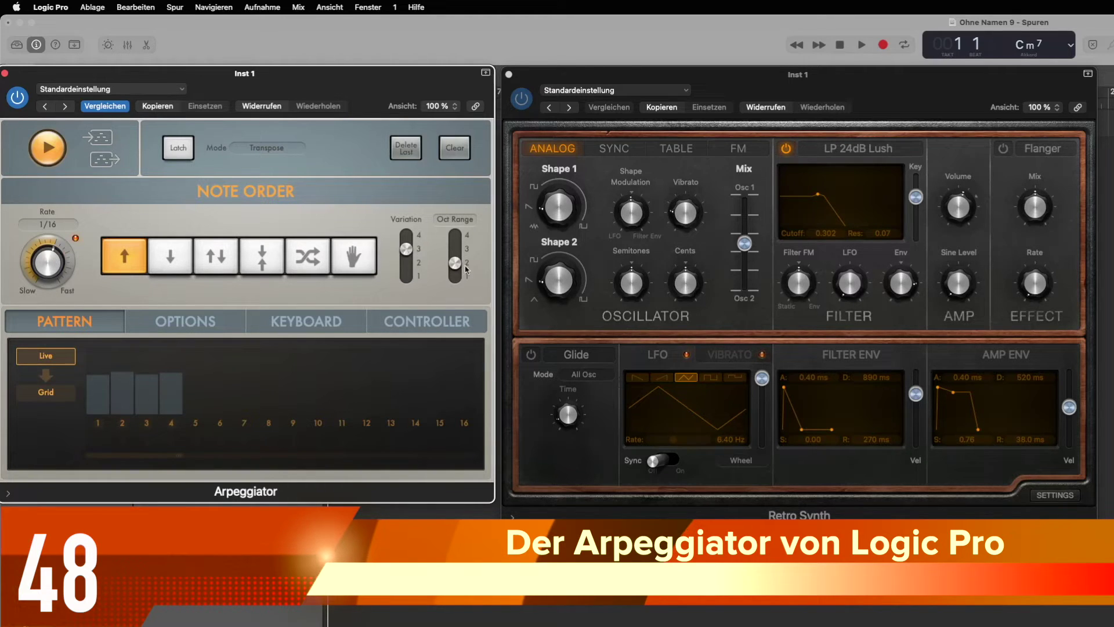
Set the Arpeggiator's octave range to 1 and lower the velocities of steps 2 and 3 in the Grid pattern.
left_click_drag(458, 283, 456, 264)
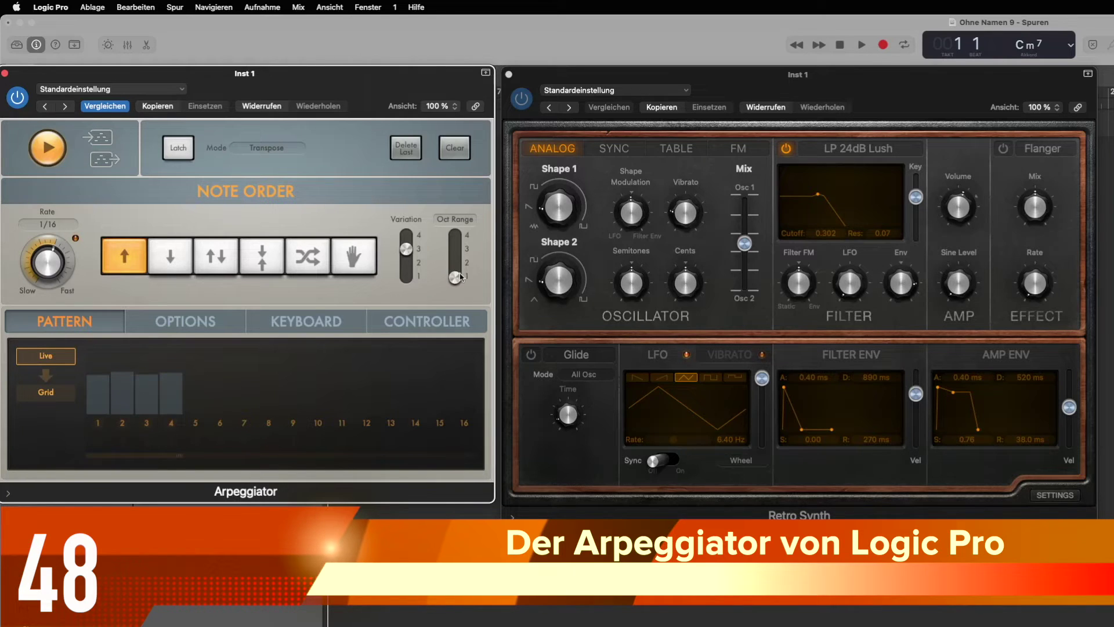
left_click(74, 393)
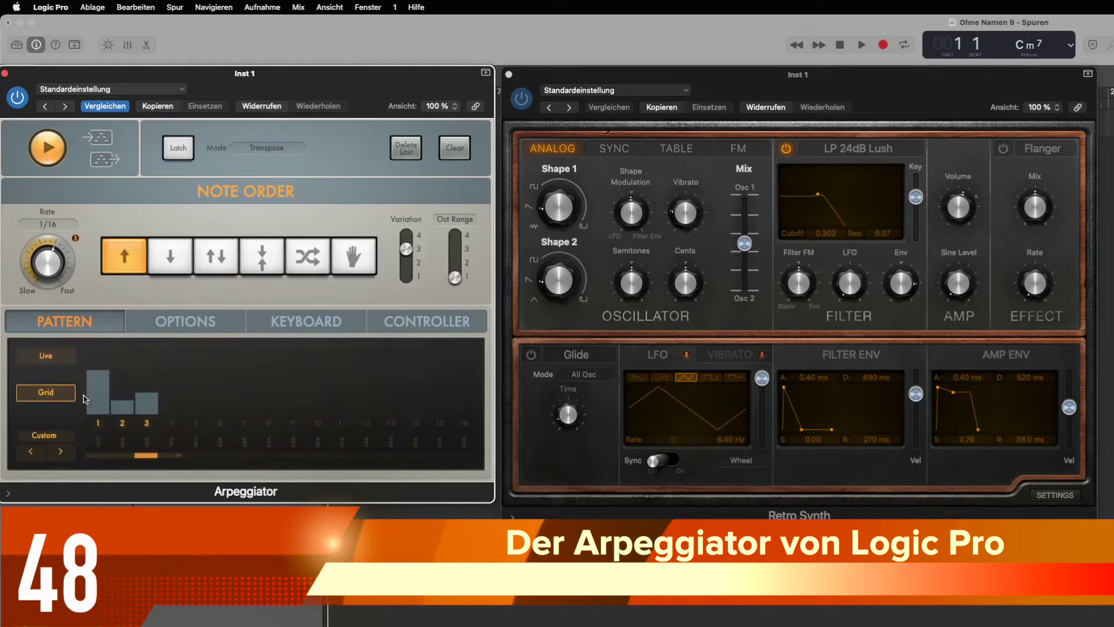
mouse_move(123, 413)
left_mouse_down()
mouse_move(126, 372)
mouse_move(138, 419)
mouse_move(152, 424)
left_mouse_up()
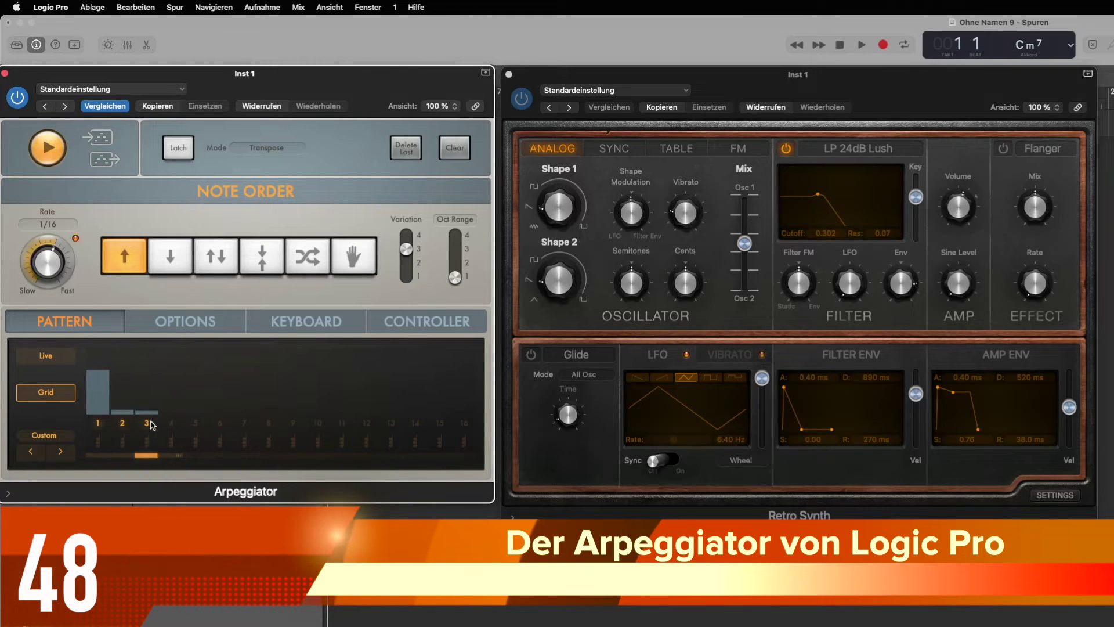
Toggle steps 2 and 3 of the Grid pattern off and on, and raise step 3's velocity.
left_click(121, 425)
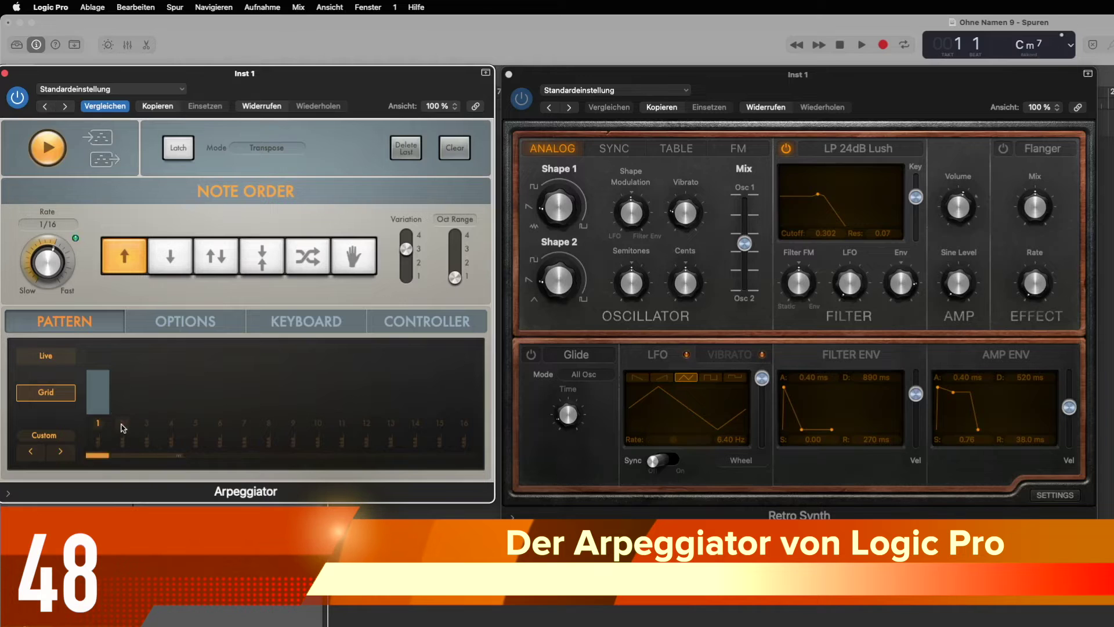
left_click(149, 442)
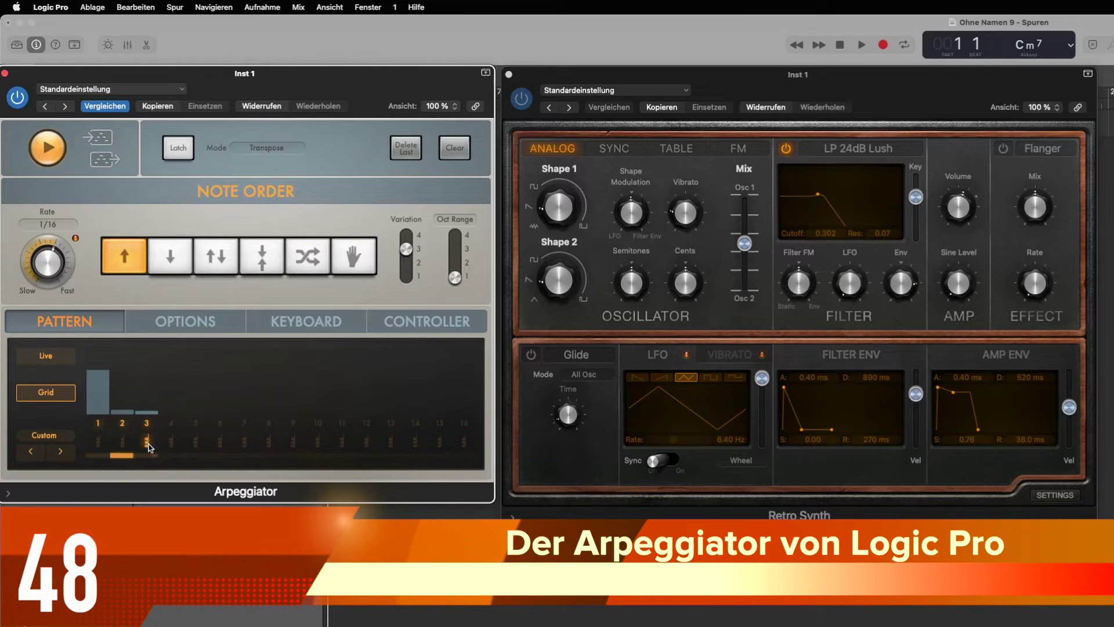
left_click_drag(148, 409, 152, 371)
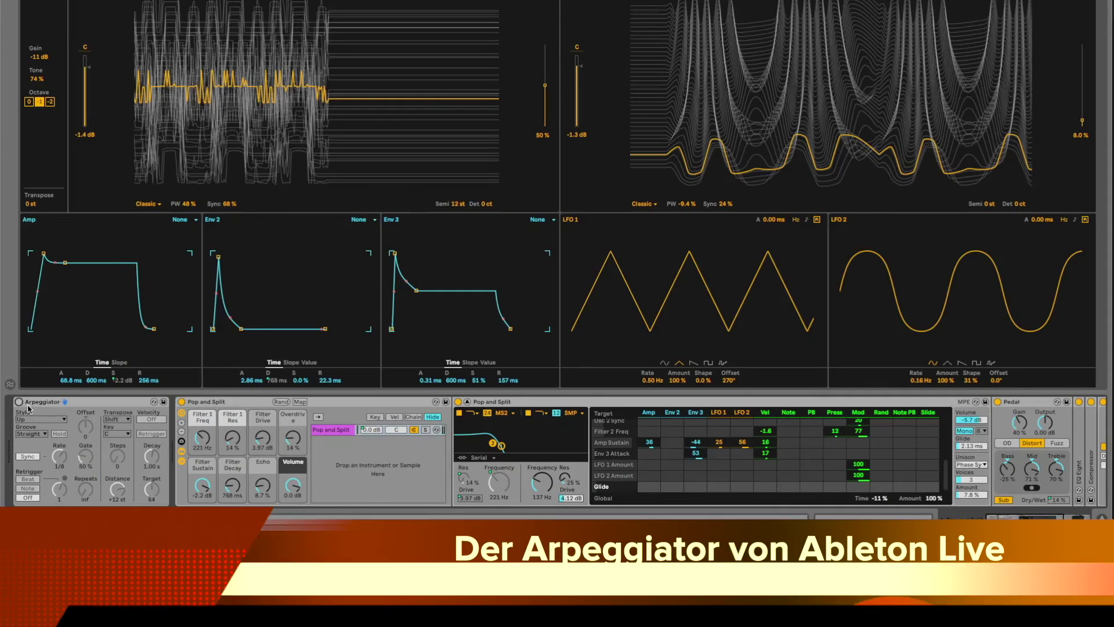
In Ableton Live, turn on the Arpeggiator and try a rate of 1/6 before returning it to 1/8.
left_click(19, 401)
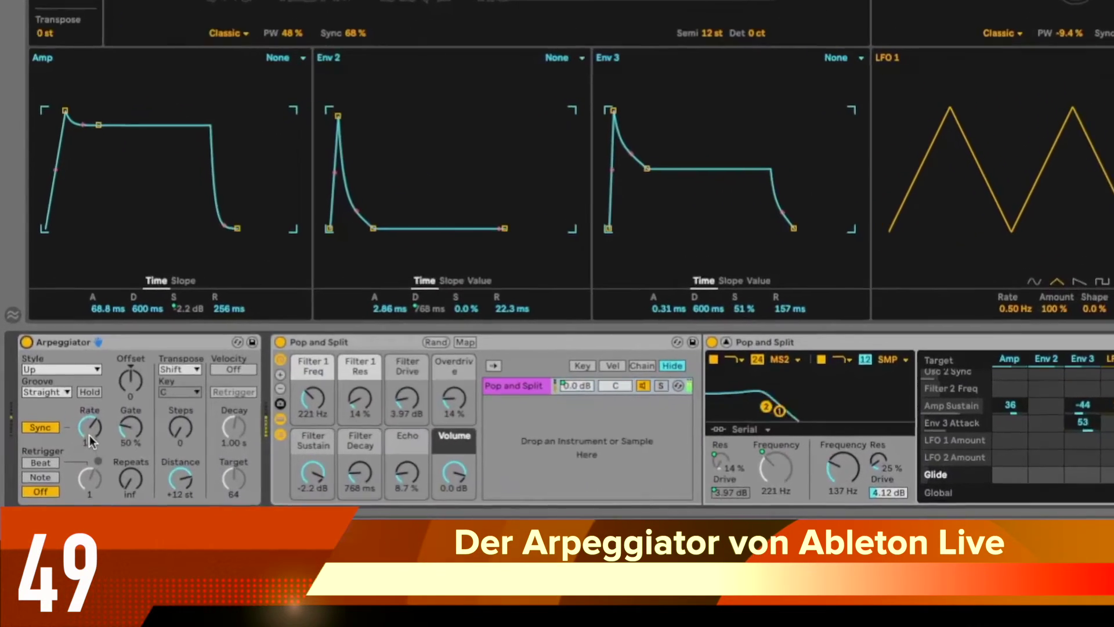
left_click_drag(63, 452, 63, 446)
left_click_drag(112, 405, 112, 390)
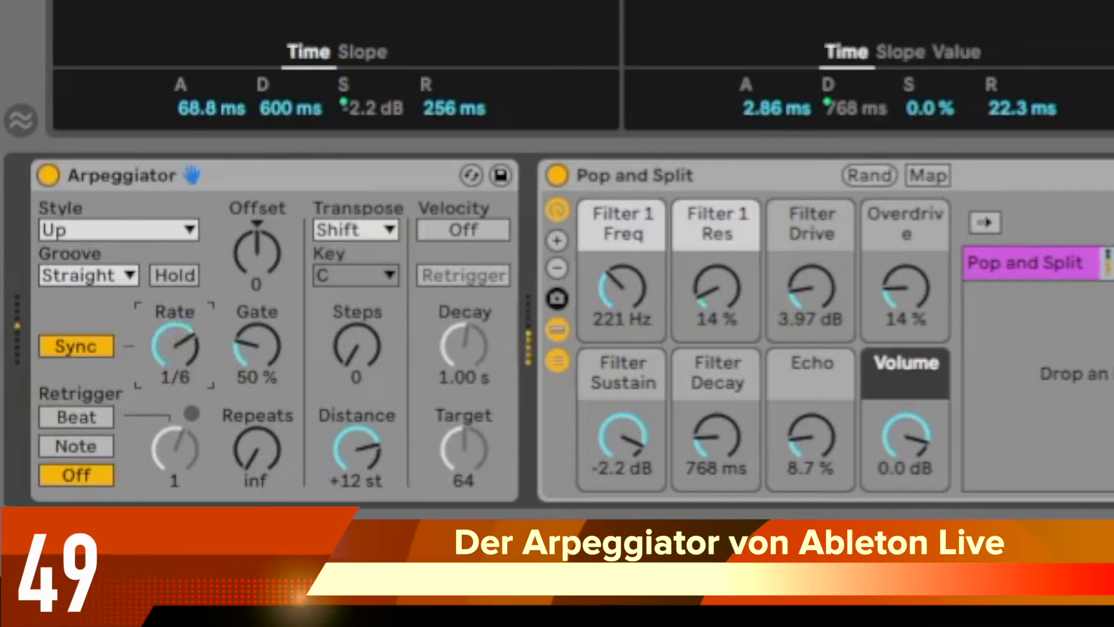
left_click_drag(175, 347, 175, 352)
Try out the Arpeggiator styles Down, UpDown, DownUp and Converge.
left_click(115, 228)
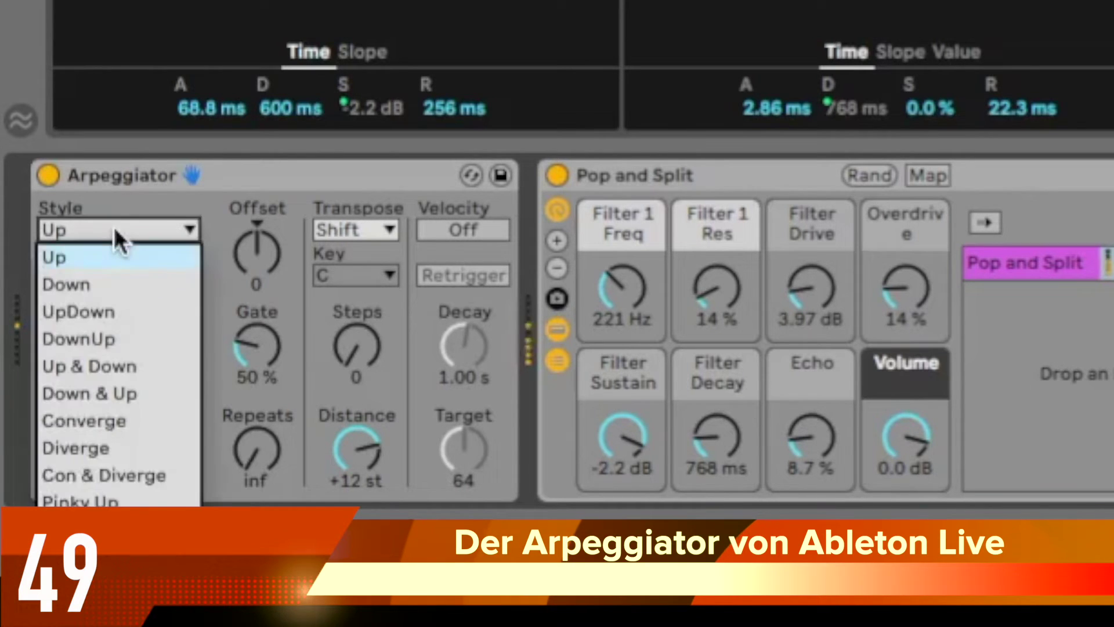
left_click(111, 277)
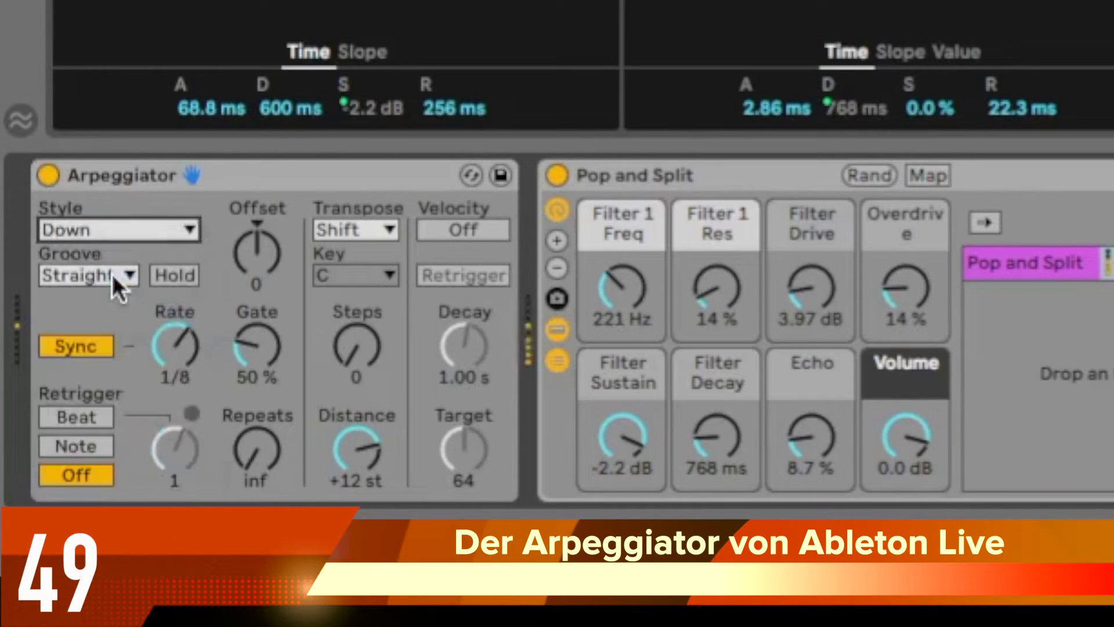
left_click(124, 231)
left_click(131, 310)
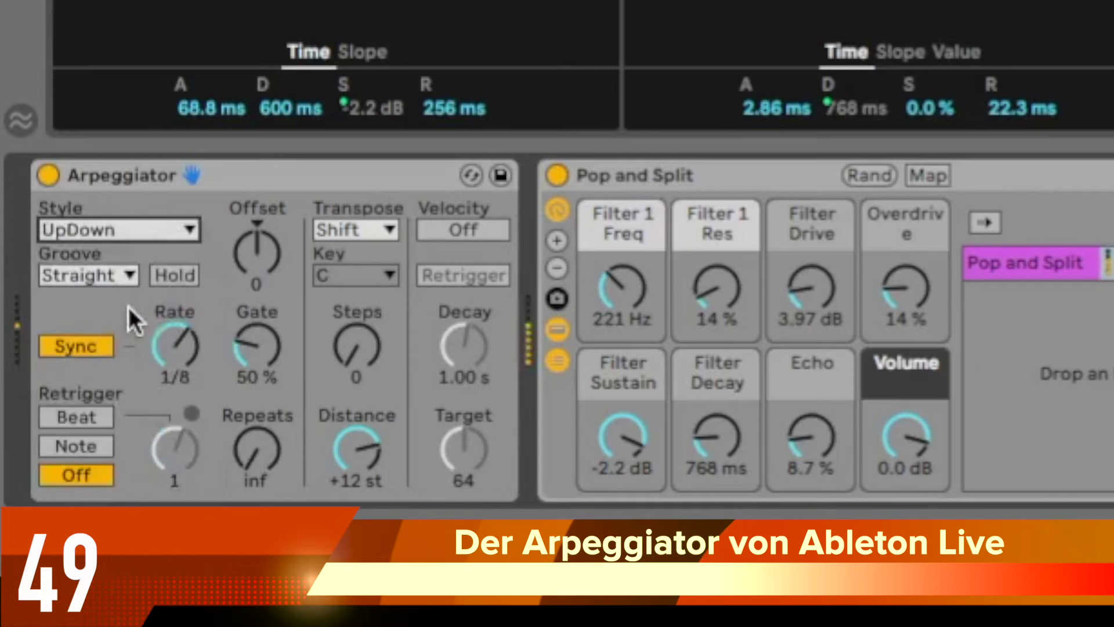
left_click(134, 229)
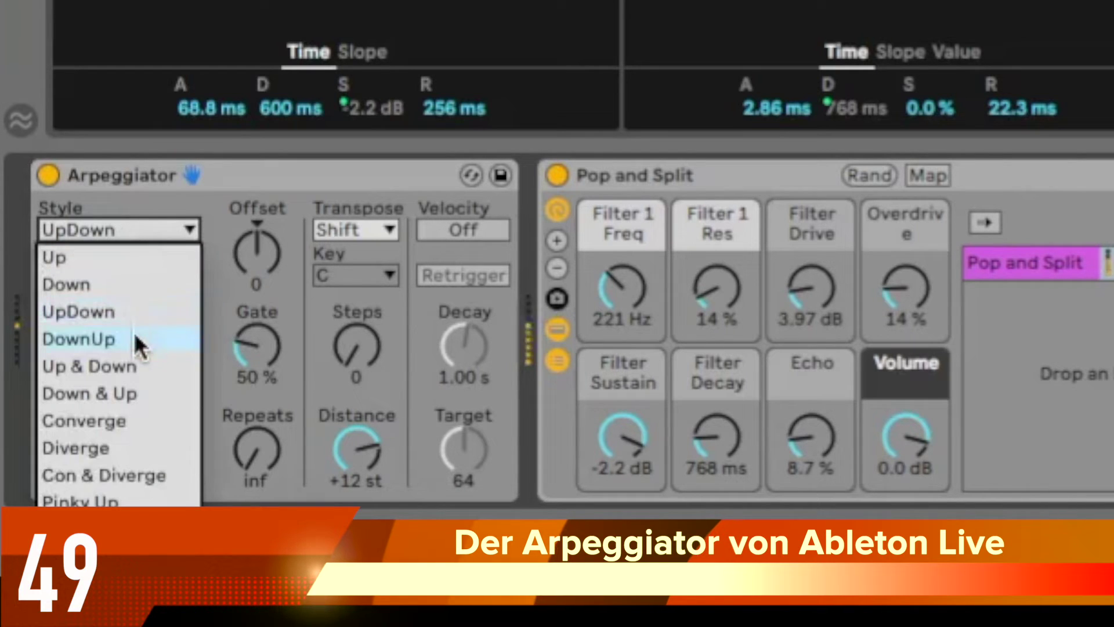
left_click(137, 341)
left_click(127, 232)
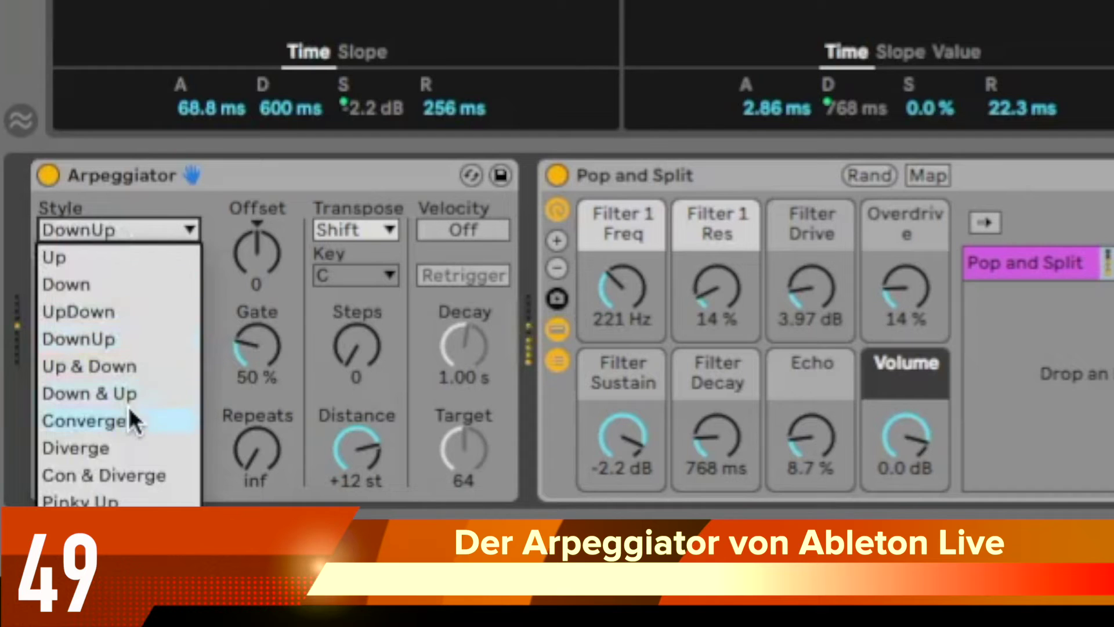
left_click(129, 419)
Try out the Arpeggiator styles Thumb UpDown and Random, and return the style to Up.
left_click(143, 235)
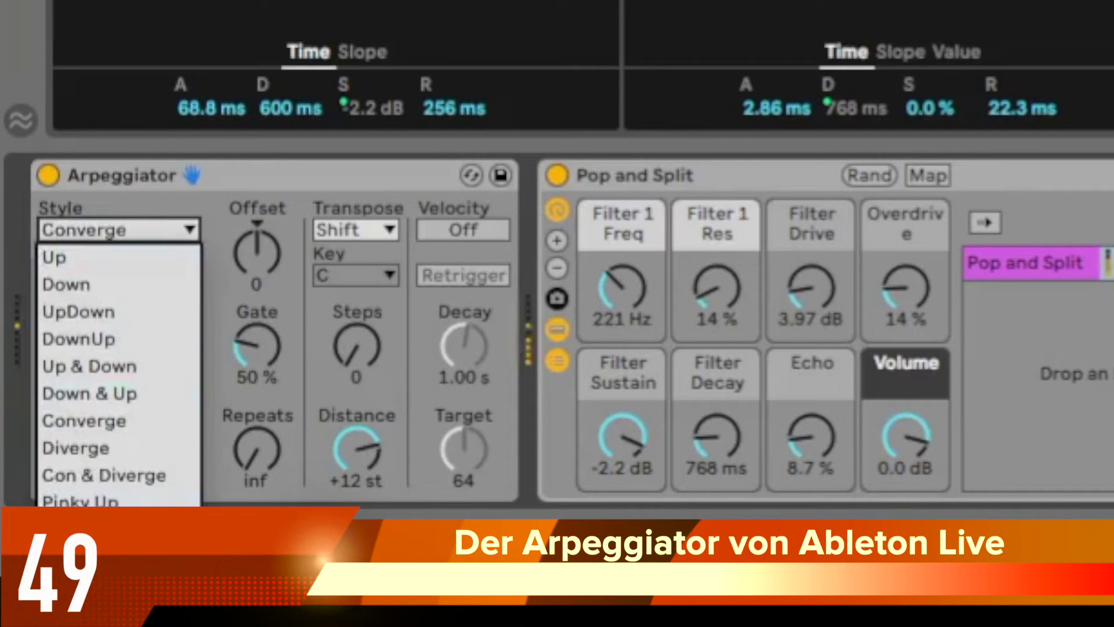
left_click(156, 584)
left_click(141, 234)
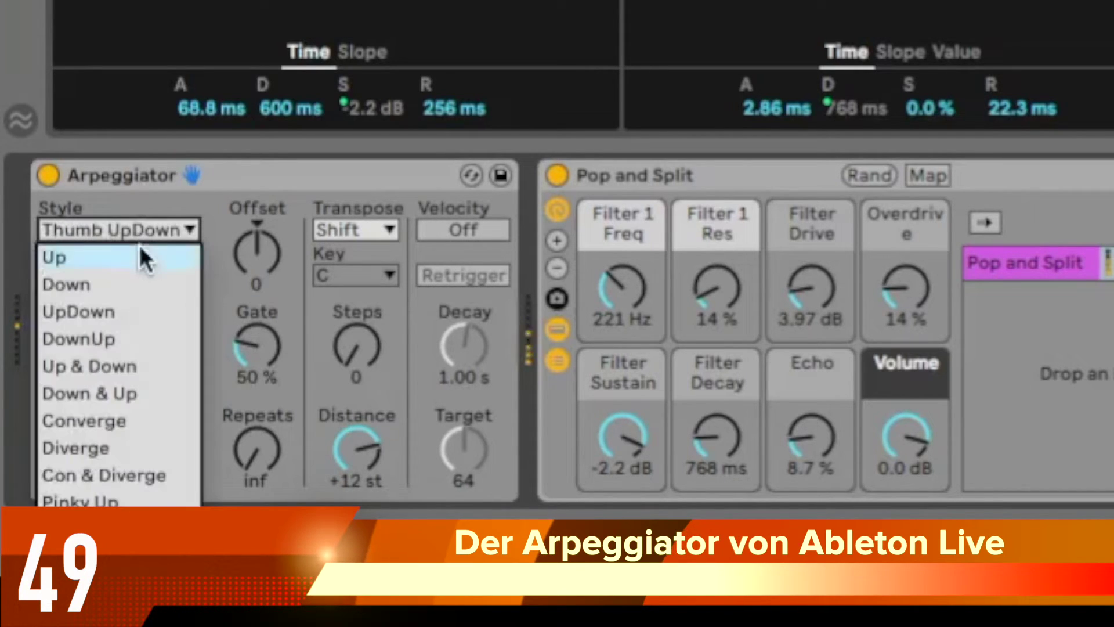
left_click(140, 626)
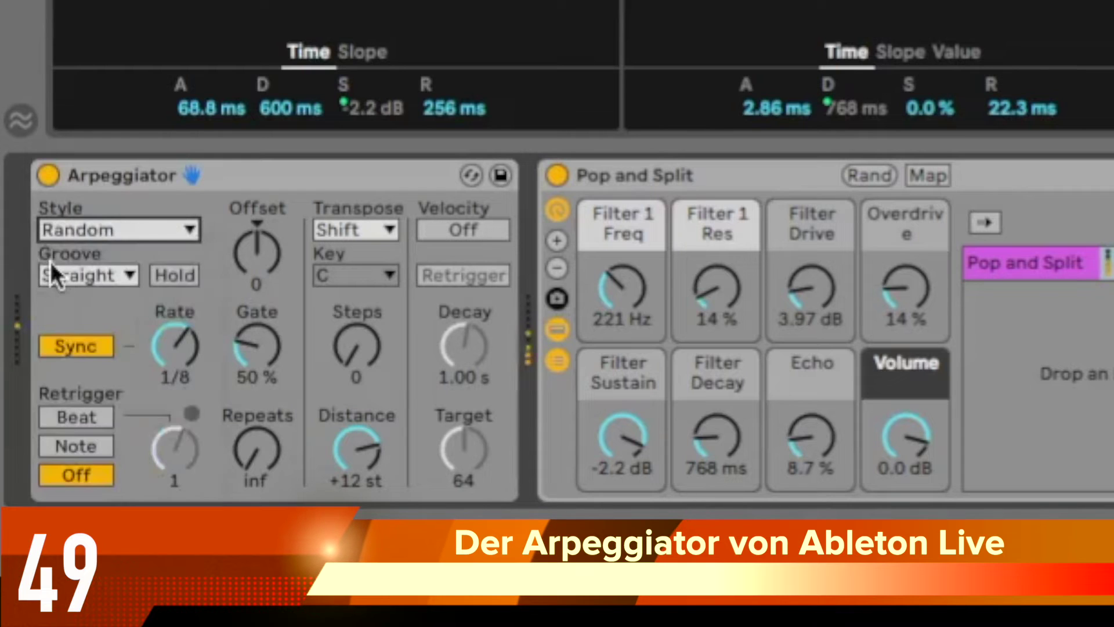
left_click(80, 226)
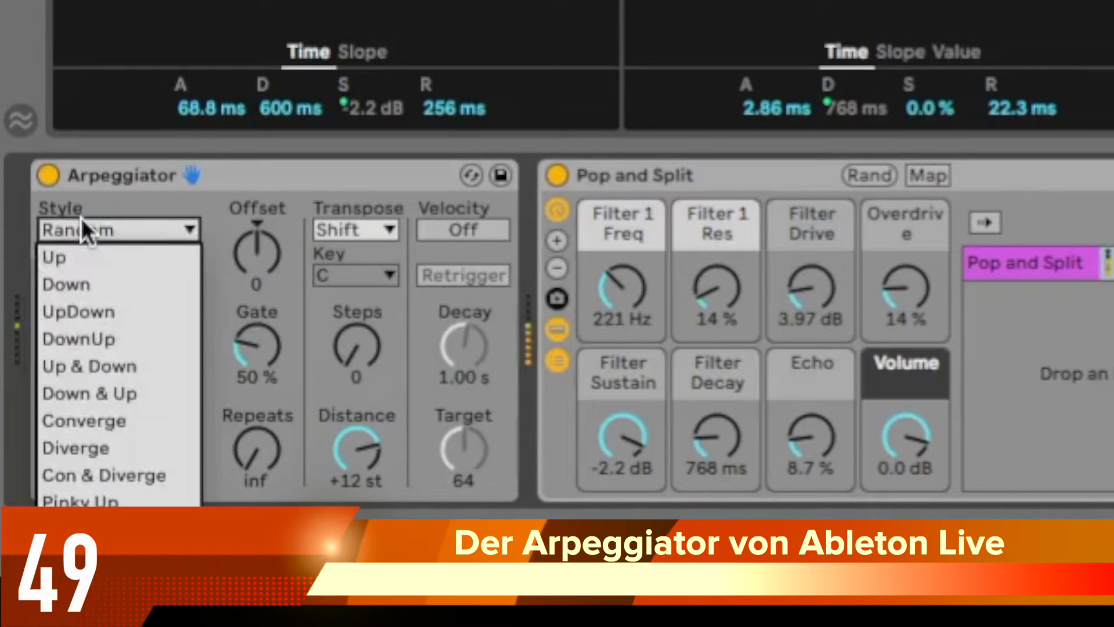
left_click(100, 264)
Set the Arpeggiator's Steps to 2, lower its Gate to 6 % and raise the Gate again.
left_click_drag(343, 334, 343, 322)
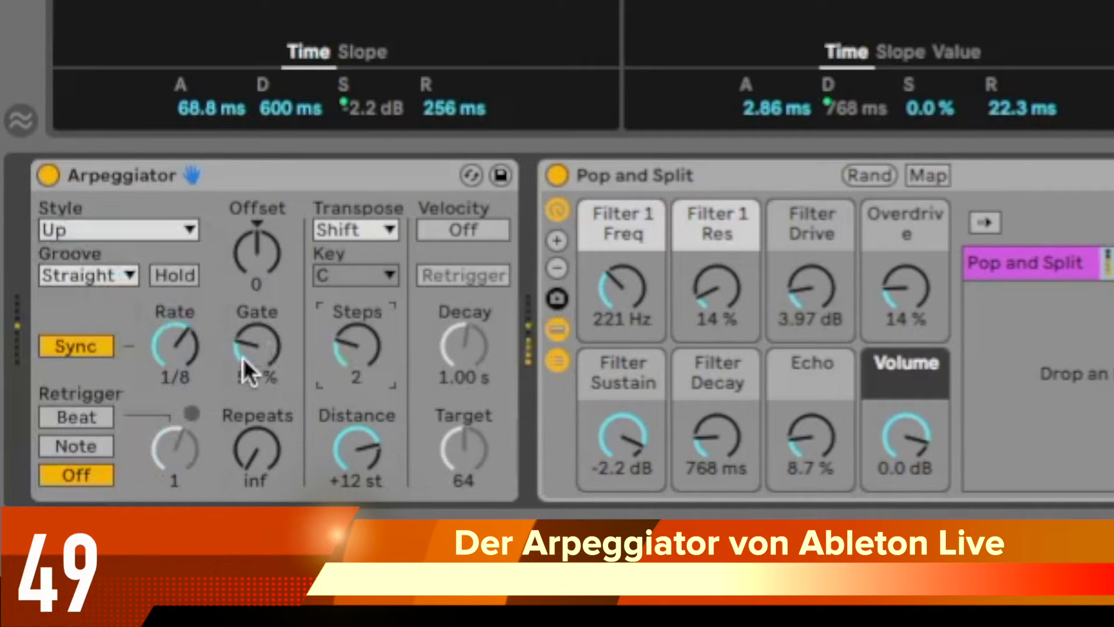
left_click_drag(259, 349, 260, 366)
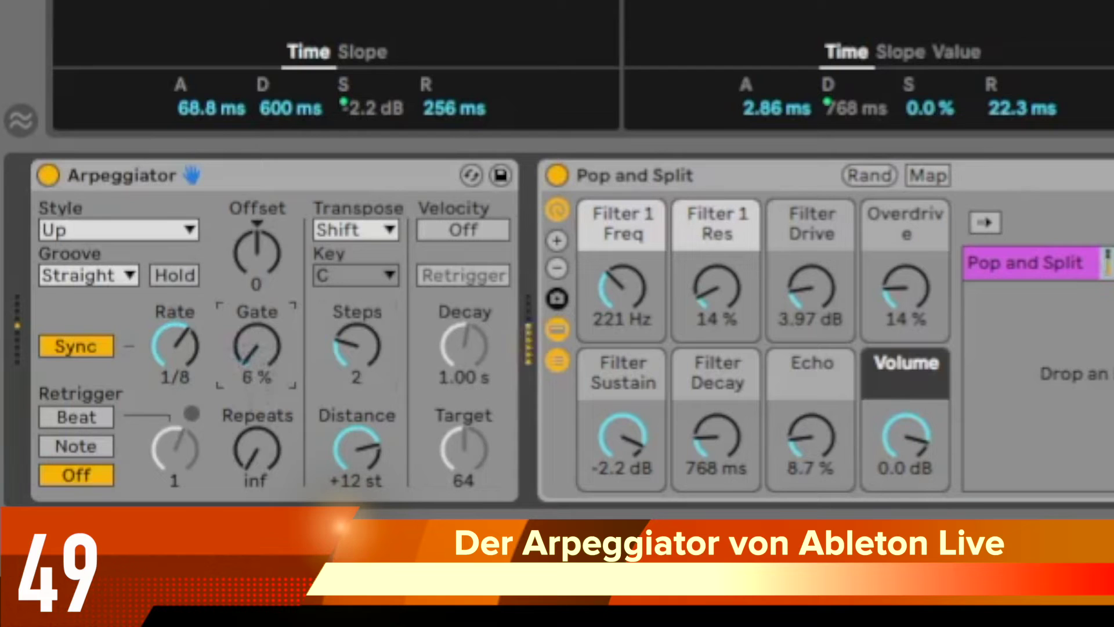
mouse_move(257, 346)
left_mouse_down()
mouse_move(257, 288)
mouse_move(257, 339)
left_mouse_up()
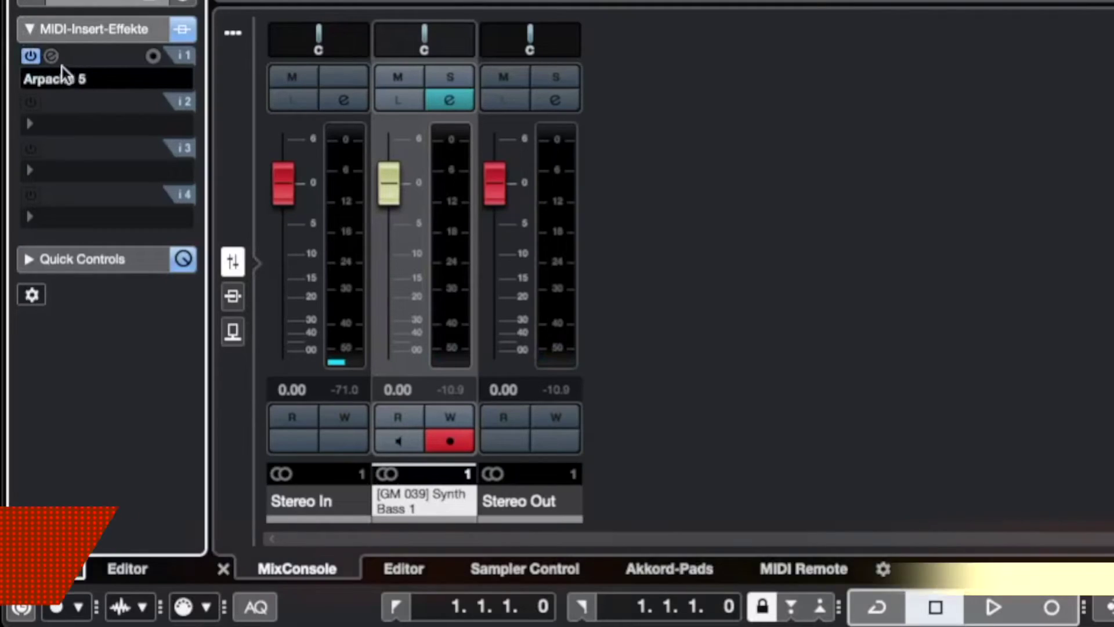
In Cubase, open the Arpache 5 MIDI insert and try the play orders Up Only, Normal and Random before returning to Up Only.
left_click(51, 56)
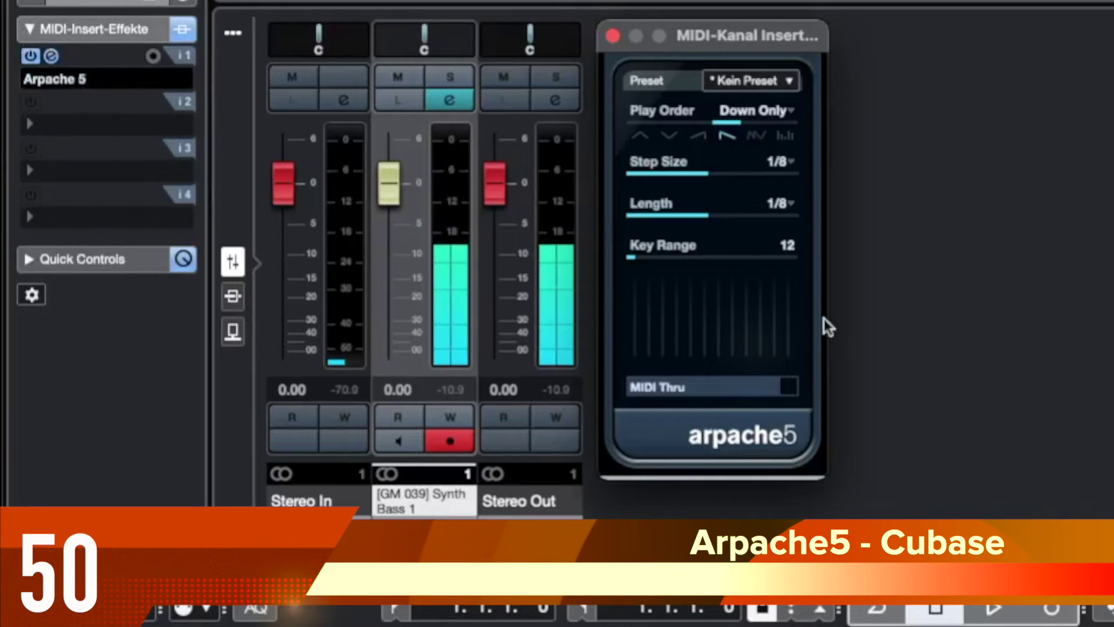
left_click(698, 138)
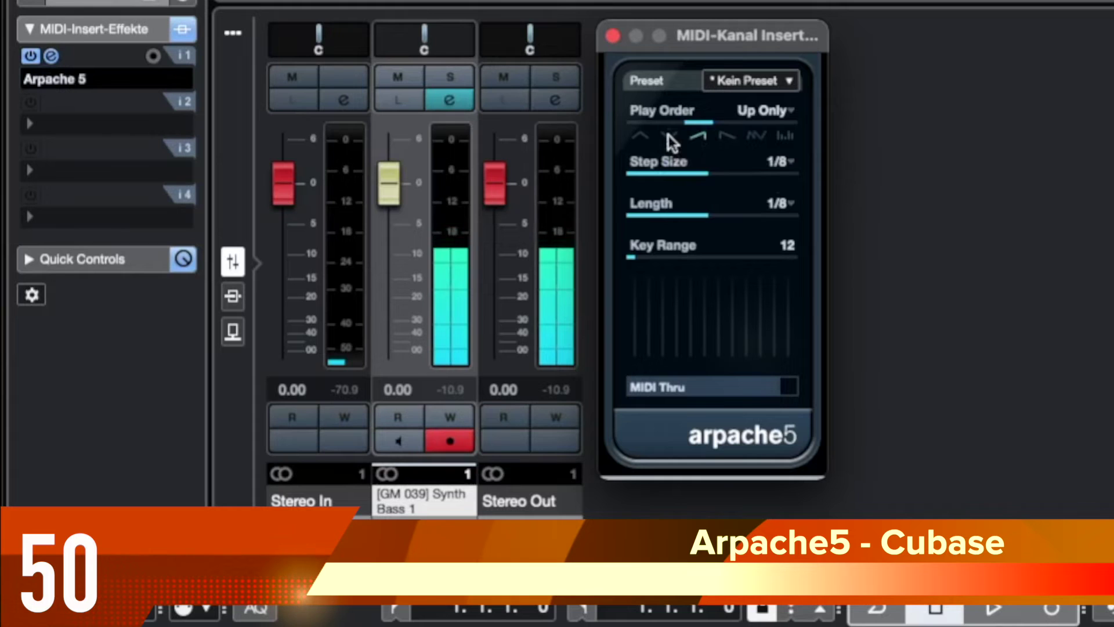
left_click(640, 137)
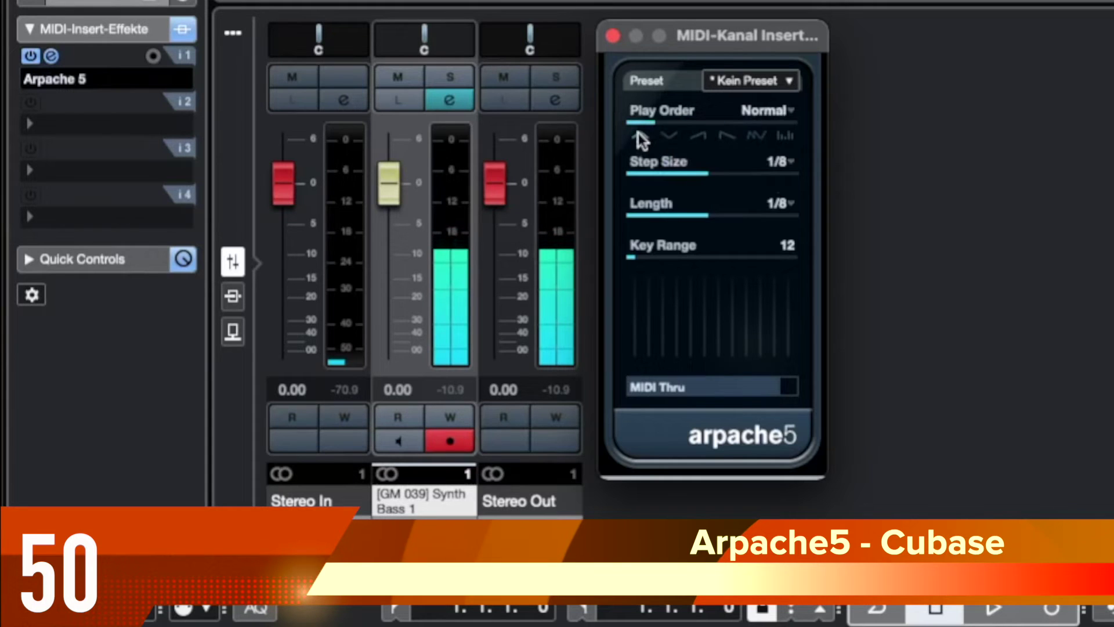
left_click(756, 137)
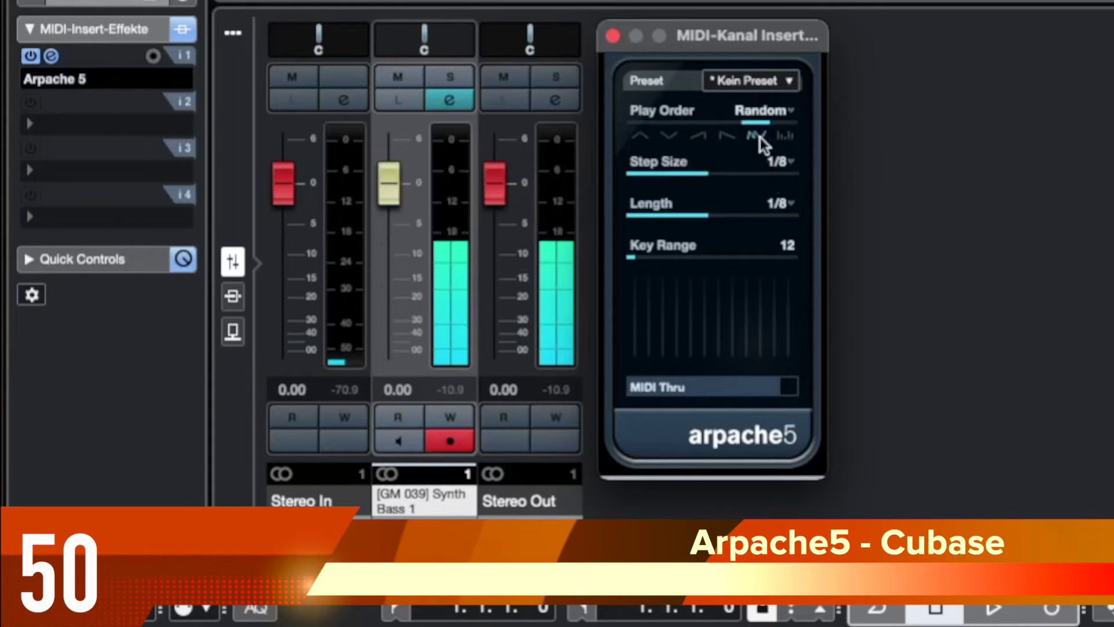
left_click(700, 137)
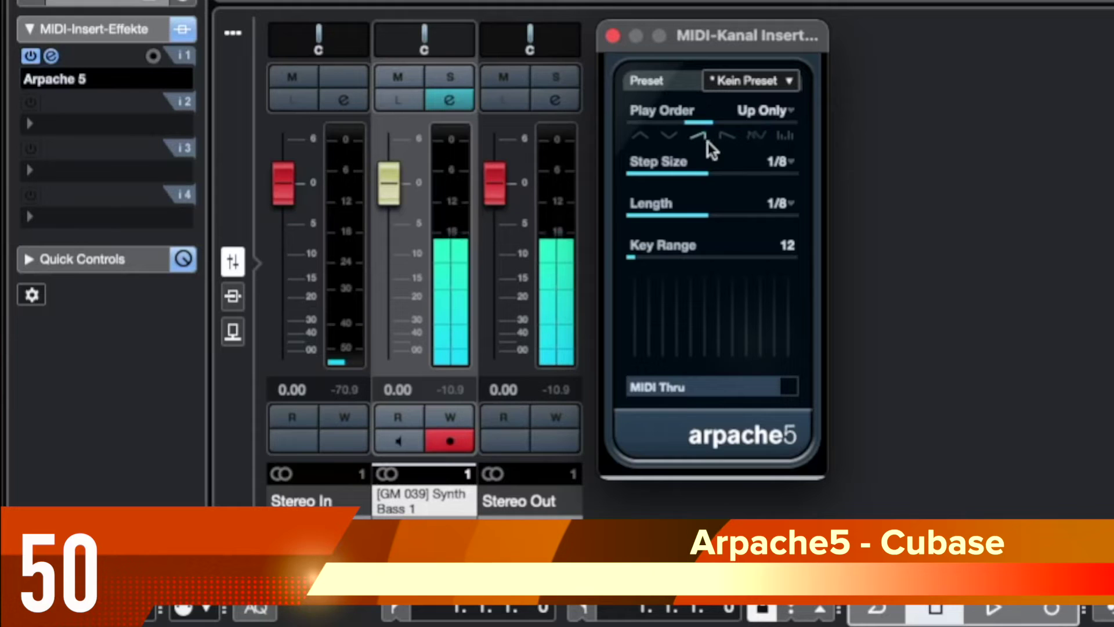
Set Arpache 5's step size and length to 1/16, its key range to 32 and its play order to Random.
left_click(776, 164)
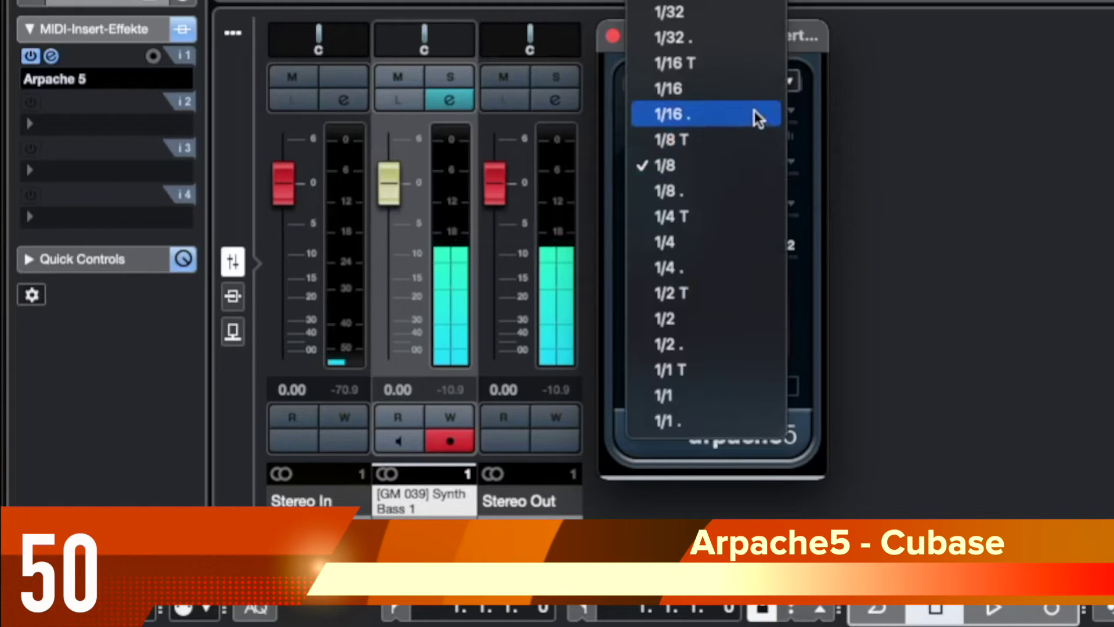
left_click(754, 90)
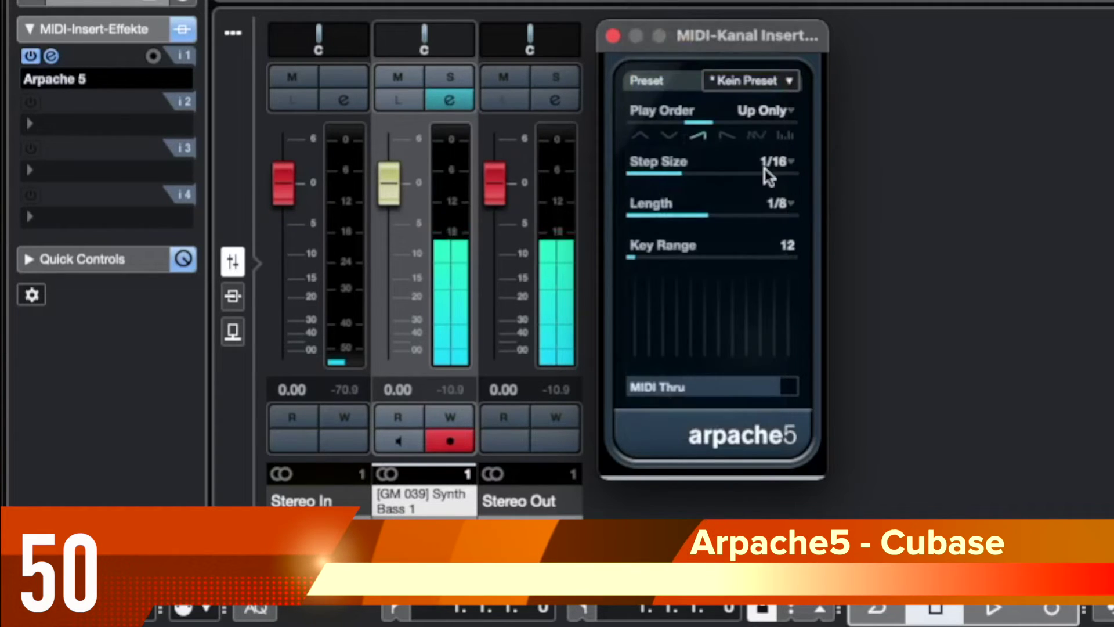
left_click(779, 207)
left_click(770, 135)
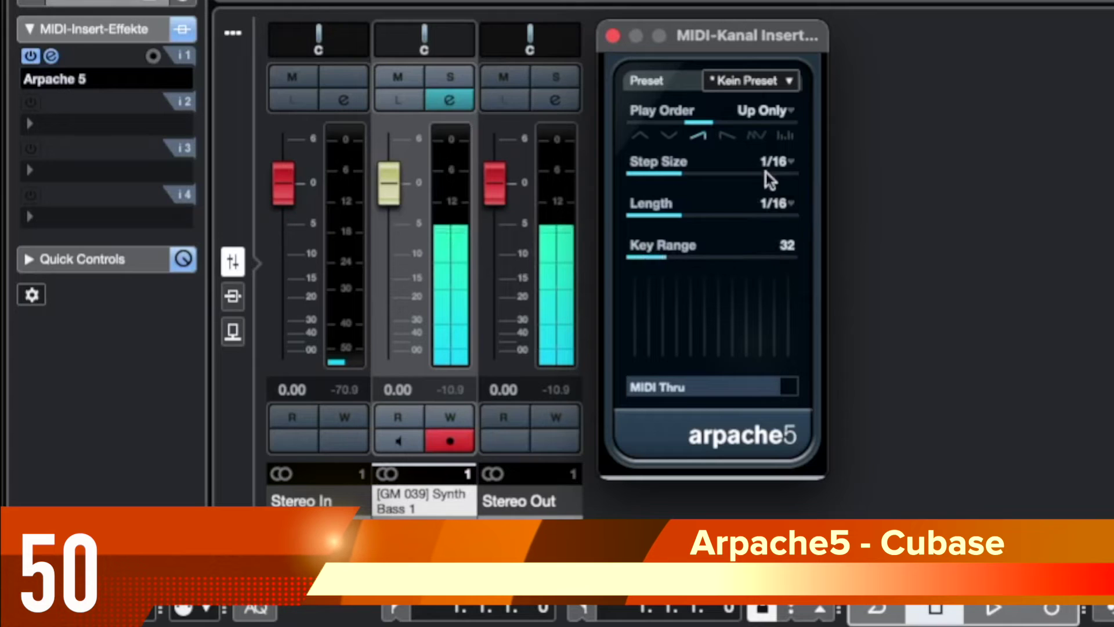
left_click(757, 135)
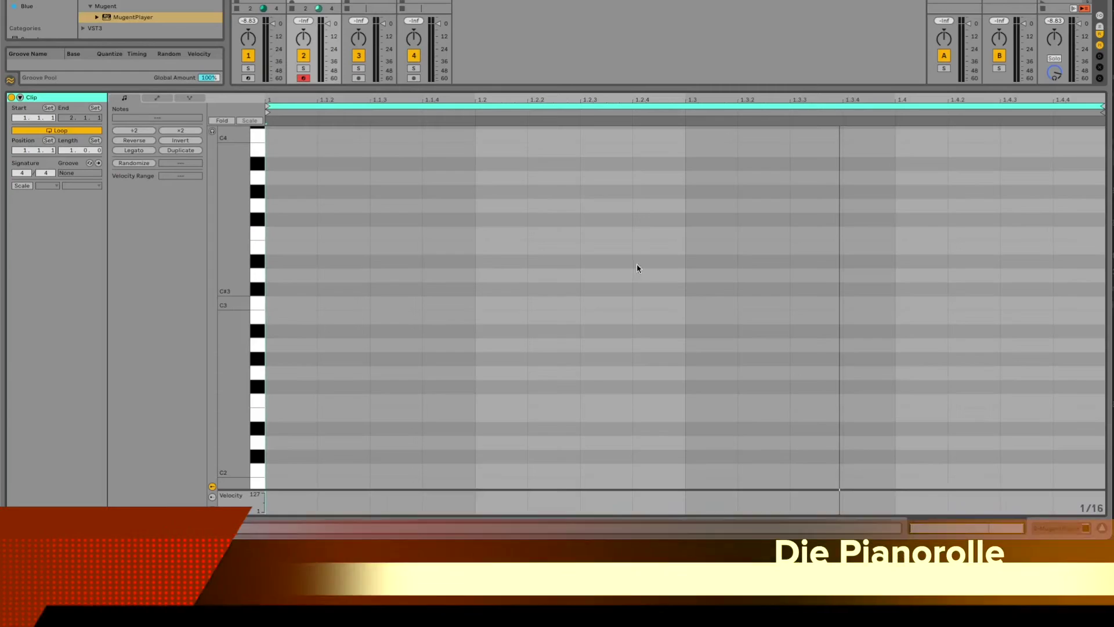
In Ableton Live's piano roll, draw a sixteenth A2 note at the clip start and repeat it four times at three-sixteenth intervals.
double_click(306, 345)
left_click_drag(286, 321, 420, 400)
key("ctrl+d")
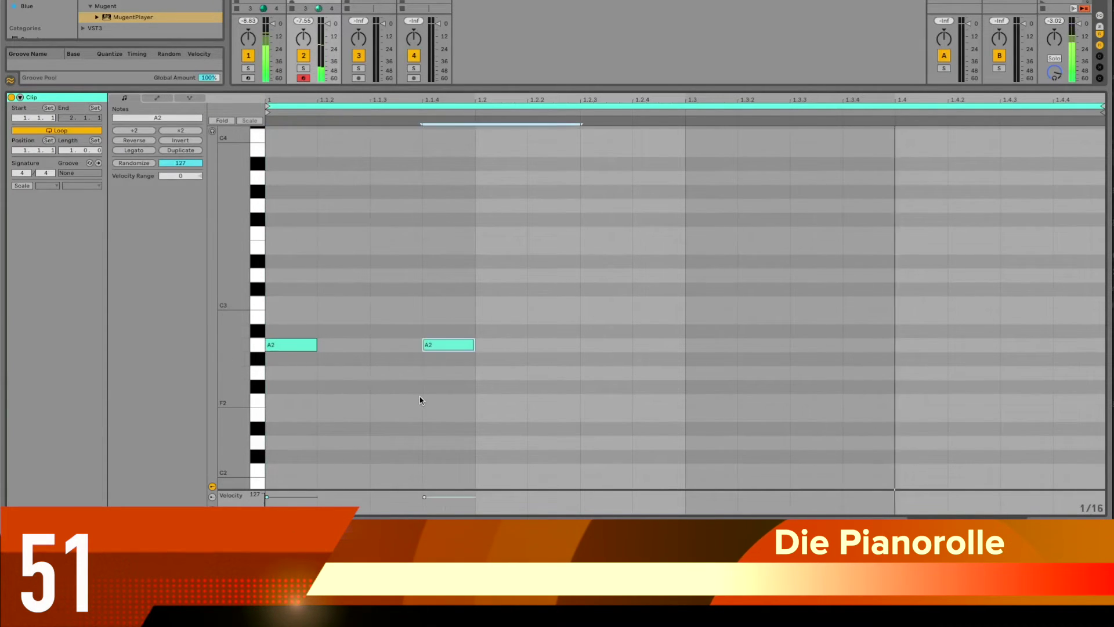
key("ctrl+d")
key("ctrl+d")
key("ctrl+d")
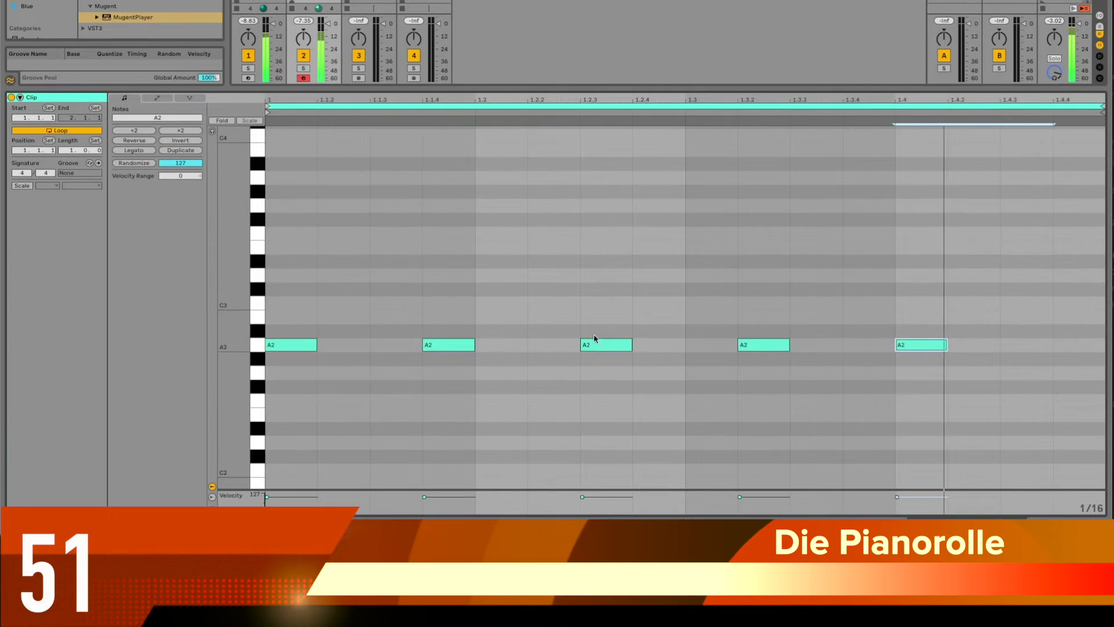
Raise the second and fourth A2 notes by an octave to A3.
left_click_drag(886, 315, 949, 346)
left_click_drag(635, 316, 609, 354)
left_click(506, 325)
left_click_drag(506, 323, 465, 353)
key("shift+Up")
left_click_drag(763, 305, 778, 380)
key("shift+Up")
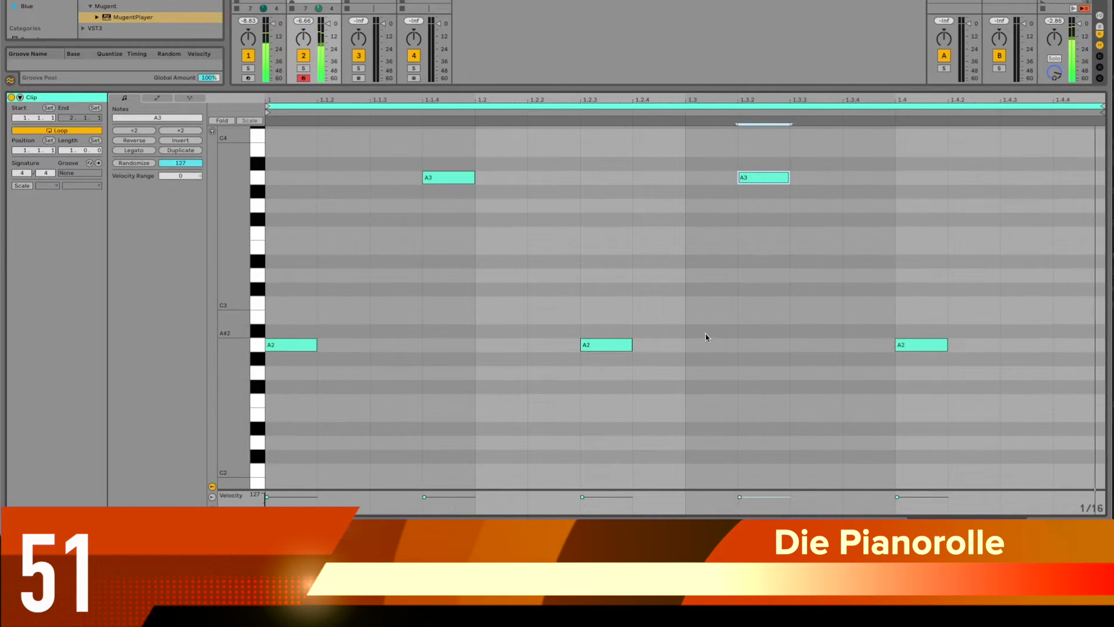
Add an A2 note at 1.3.3, and place an A1 note at 1.4.3 followed by an A2 note at 1.4.4.
double_click(815, 345)
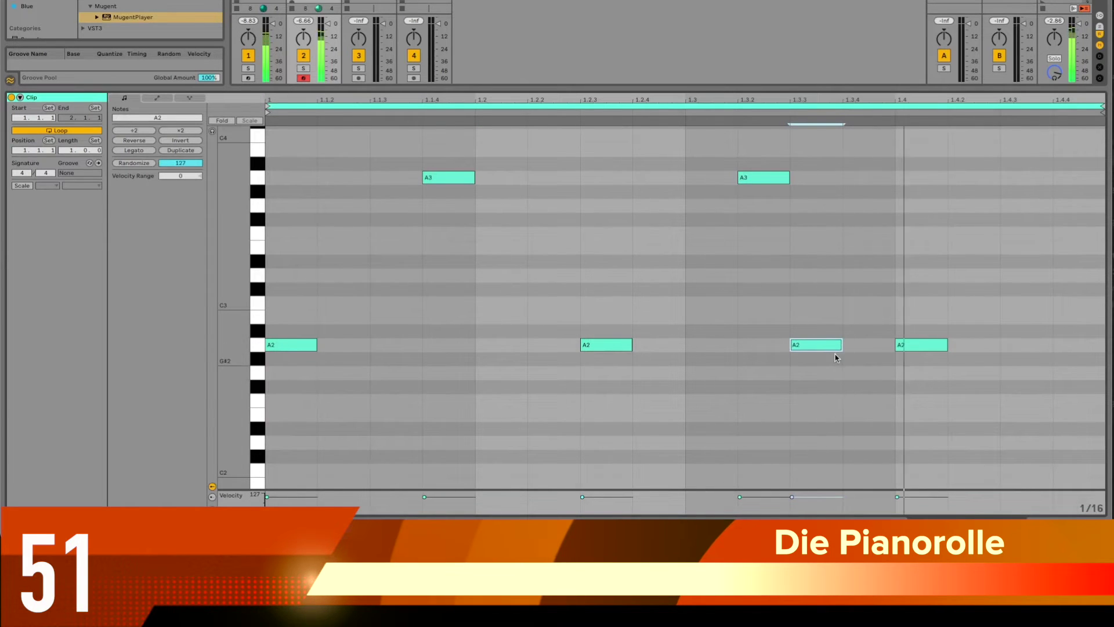
double_click(985, 345)
key("shift+Down")
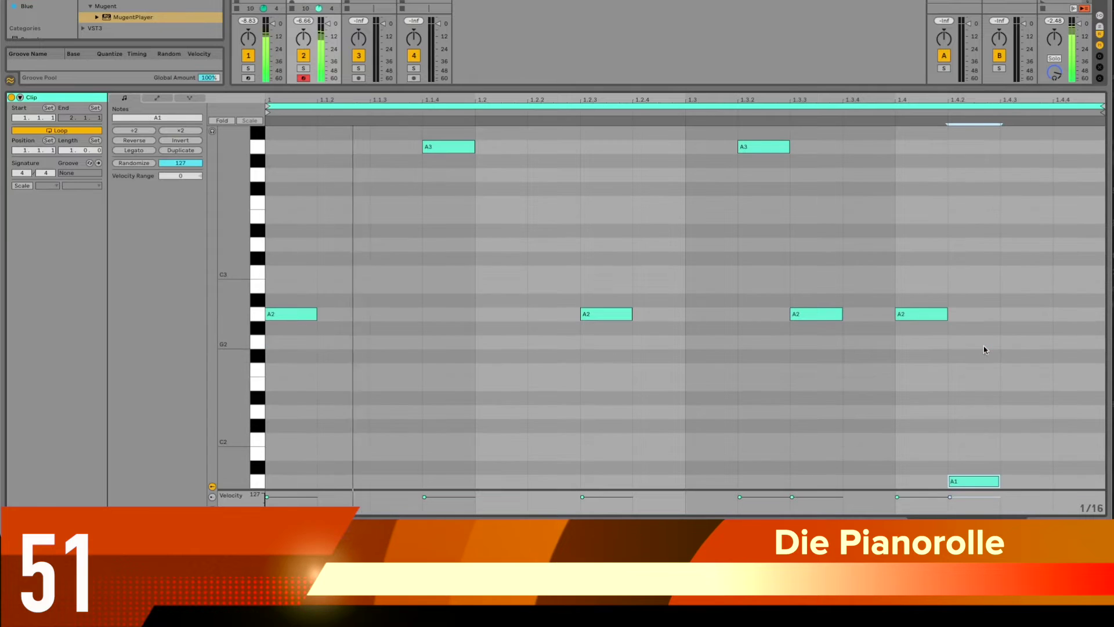
double_click(1012, 318)
left_click_drag(974, 289, 1057, 488)
key("Right")
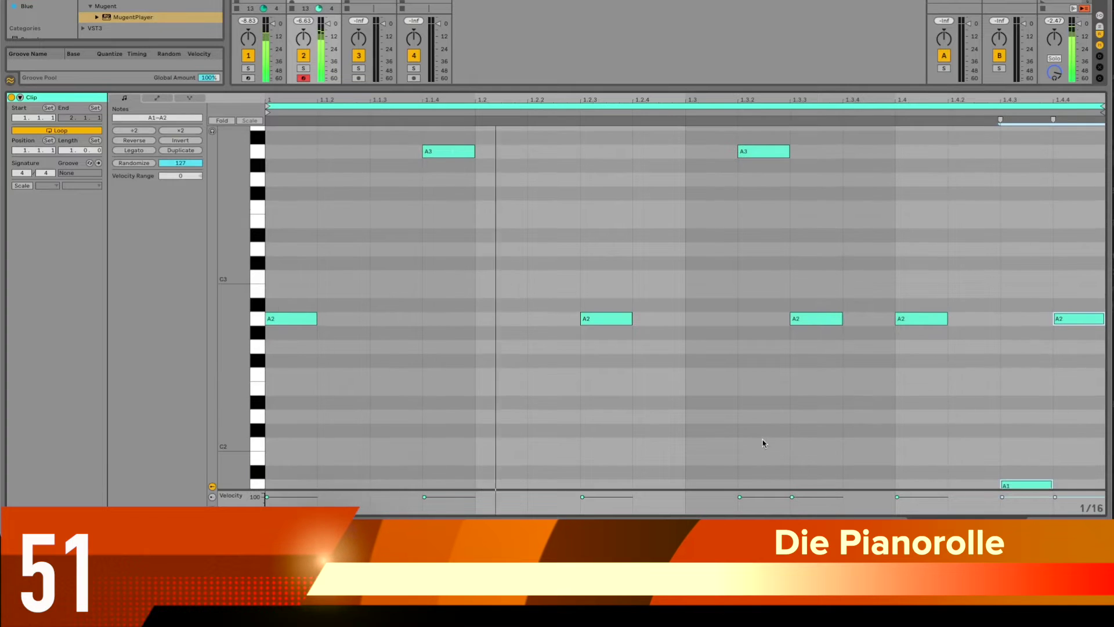
Add a sixteenth note at 1.2.2 and lower it by an octave to A1.
scroll(595, 381, "up", 1)
double_click(542, 328)
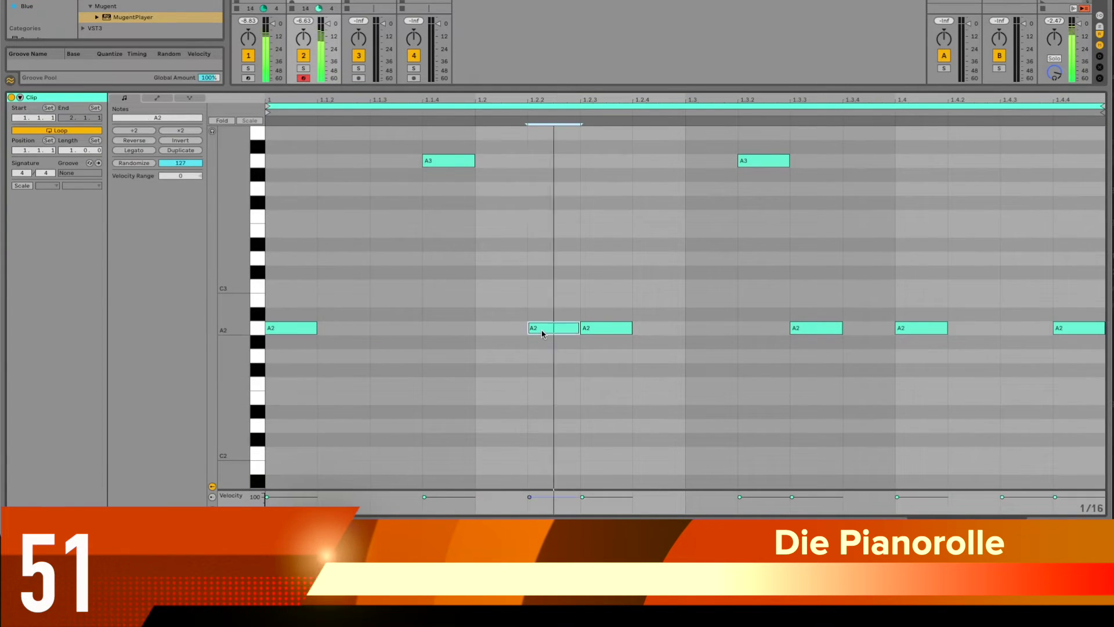
key("shift+Down")
scroll(515, 353, "up", 4)
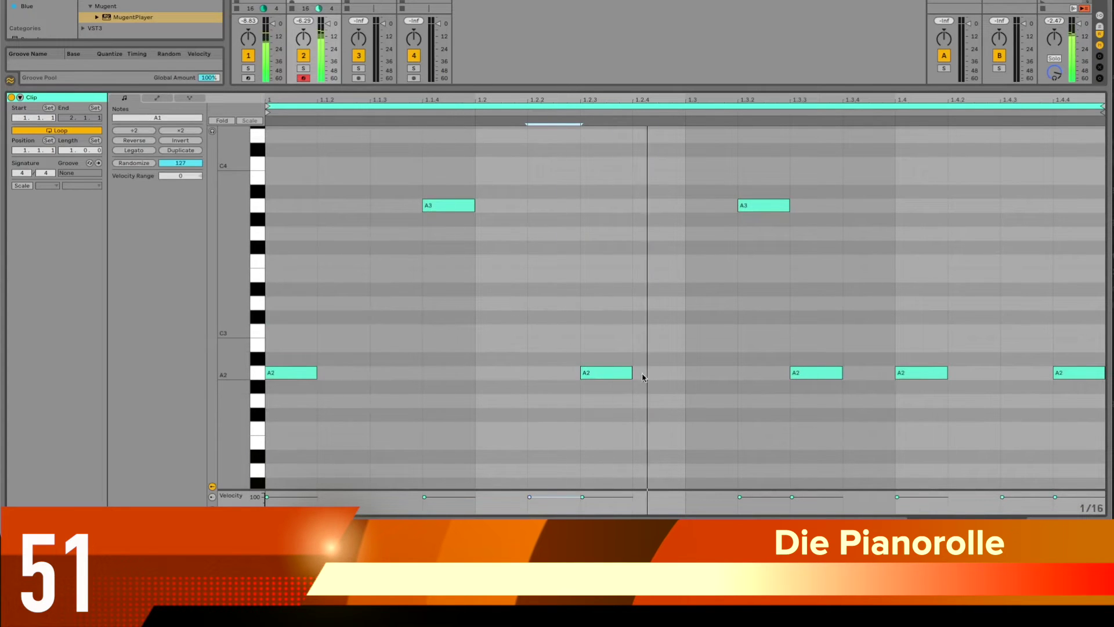
Add two adjacent A2 notes at 1.2.4 and 1.3 and lower their velocities.
double_click(680, 375)
double_click(708, 375)
left_click_drag(673, 352, 692, 384)
left_click_drag(660, 496, 659, 508)
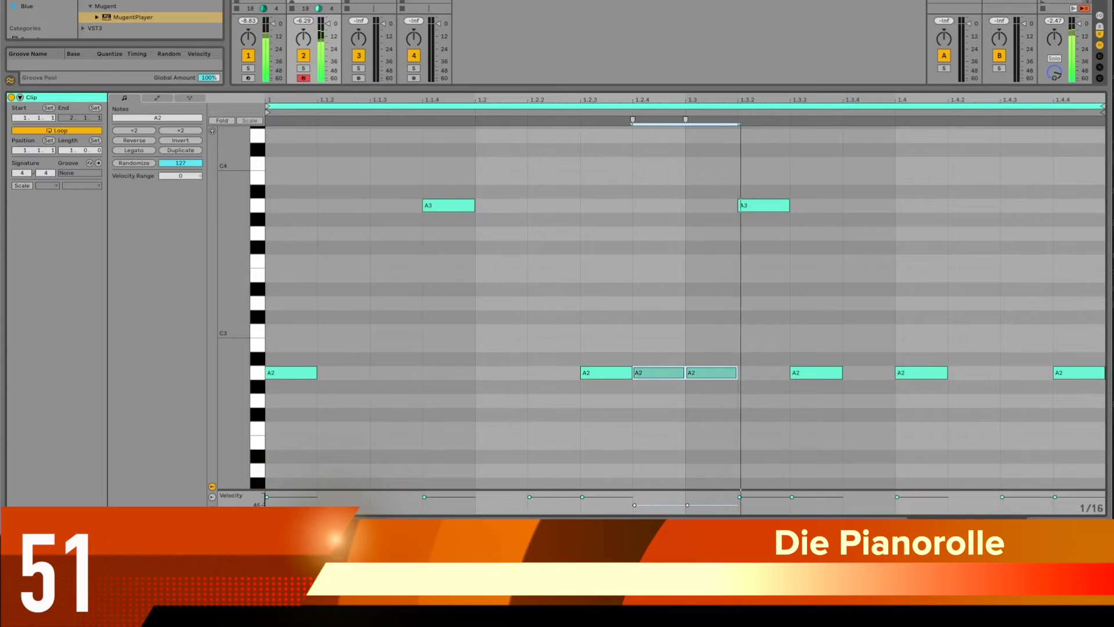
Add a G3 sixteenth note at 1.4.3, above the existing A1 note.
left_click(683, 444)
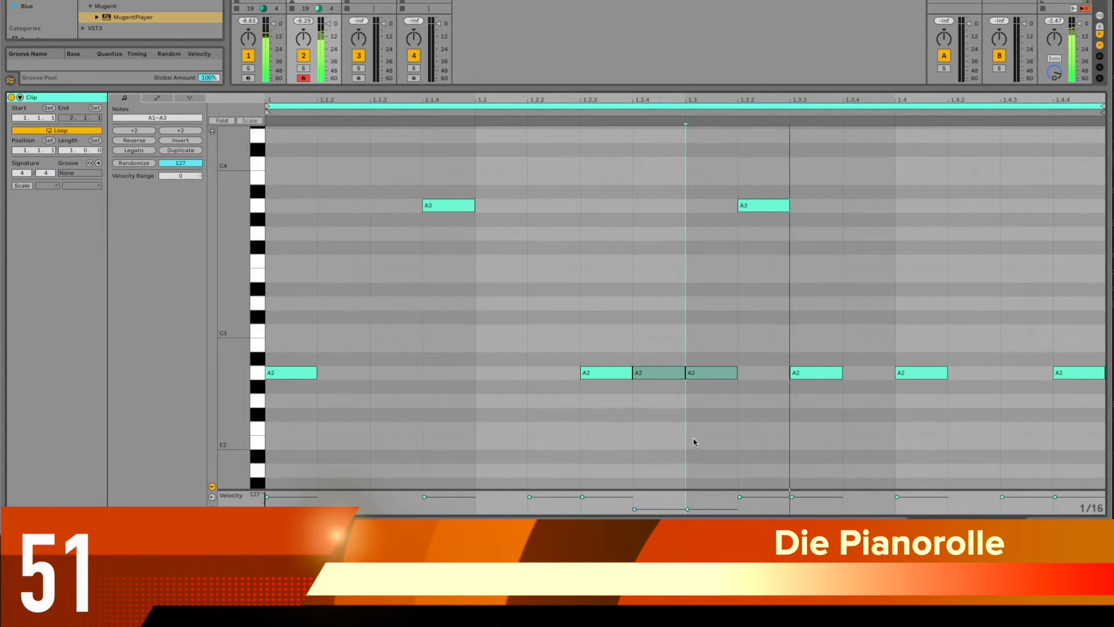
left_click(734, 411)
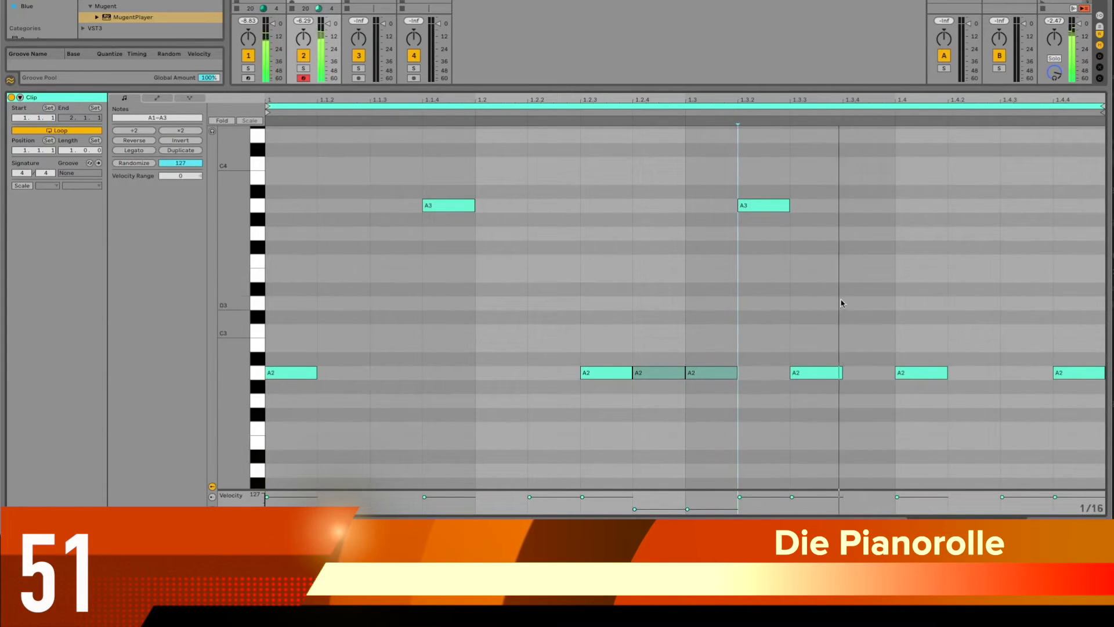
double_click(1023, 233)
left_click(1024, 352)
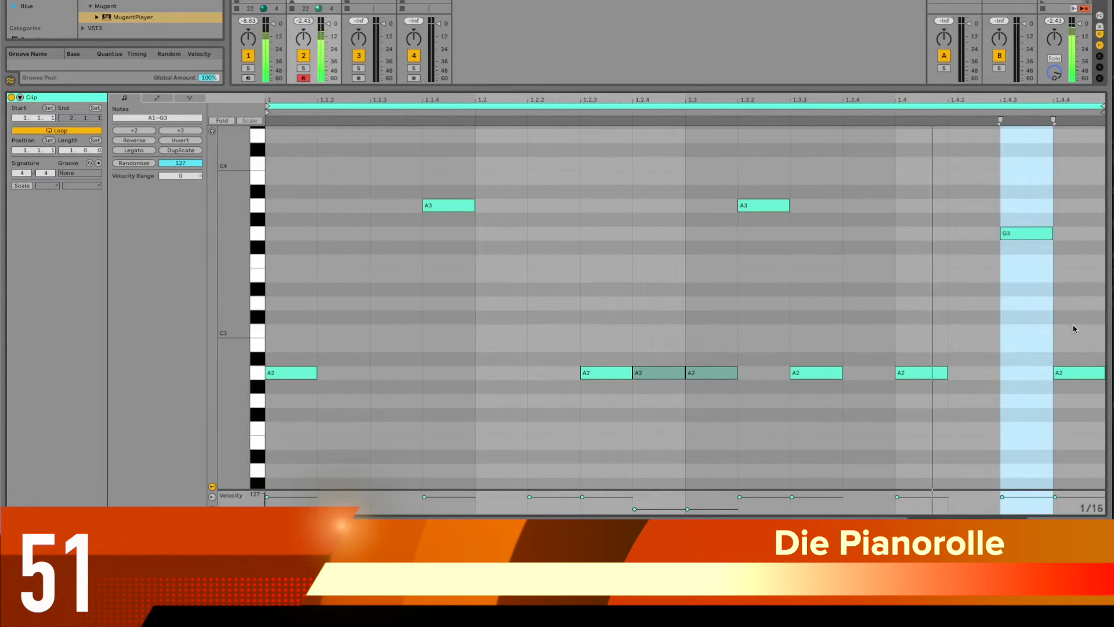
Move the A1 note at 1.4.3 one sixteenth earlier to 1.4.2.
scroll(1024, 352, "down", 3)
double_click(1047, 455)
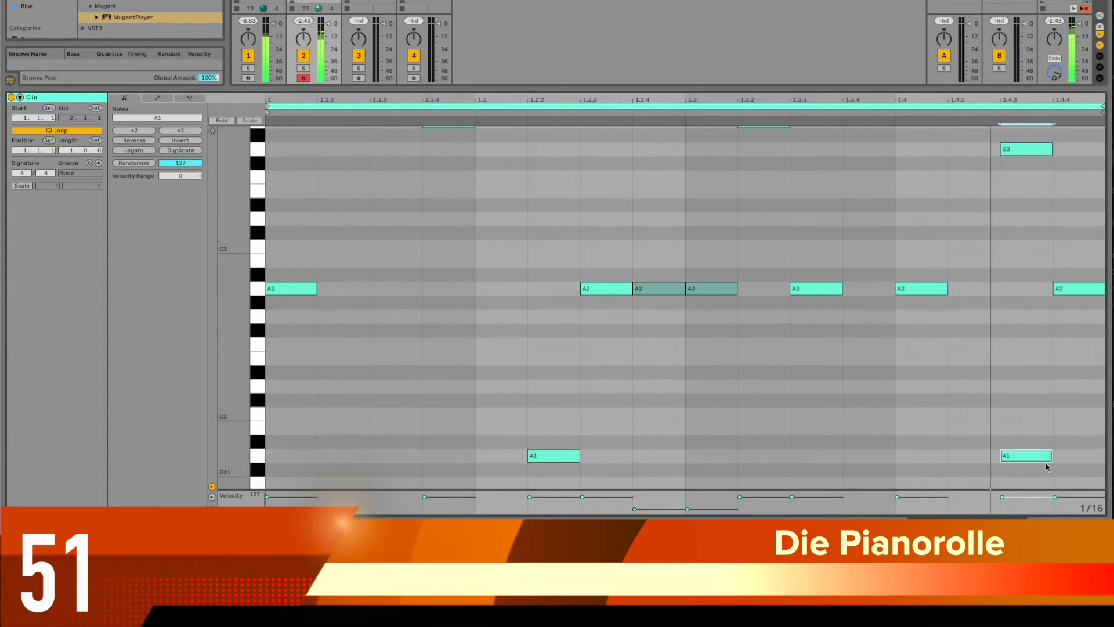
double_click(1047, 455)
double_click(1022, 456)
left_click_drag(1022, 455, 968, 455)
scroll(798, 201, "up", 1)
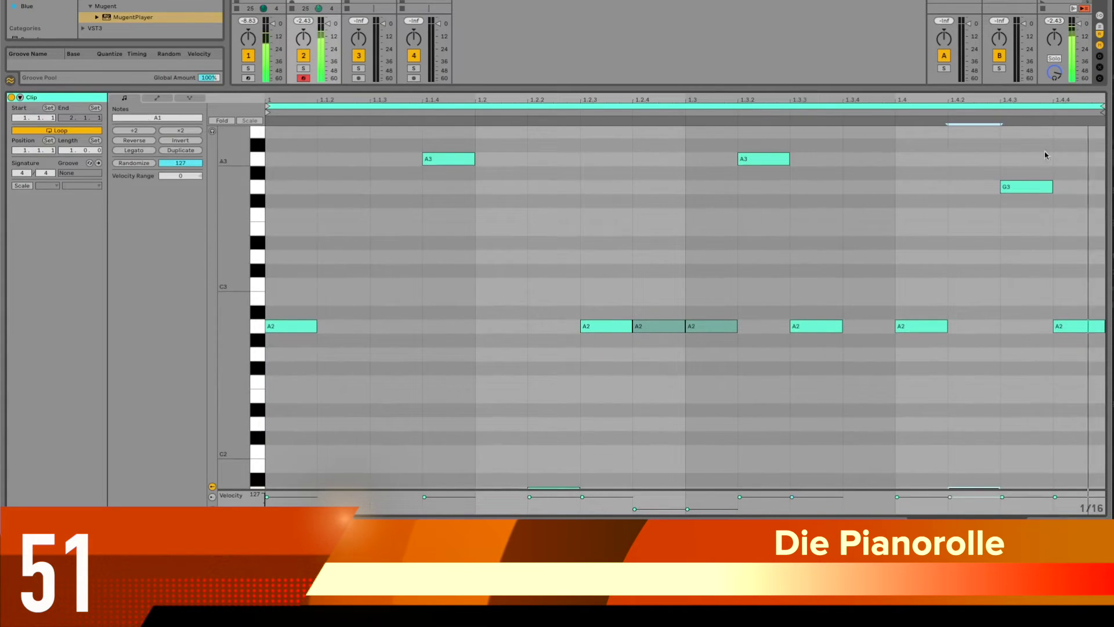
left_click(933, 239)
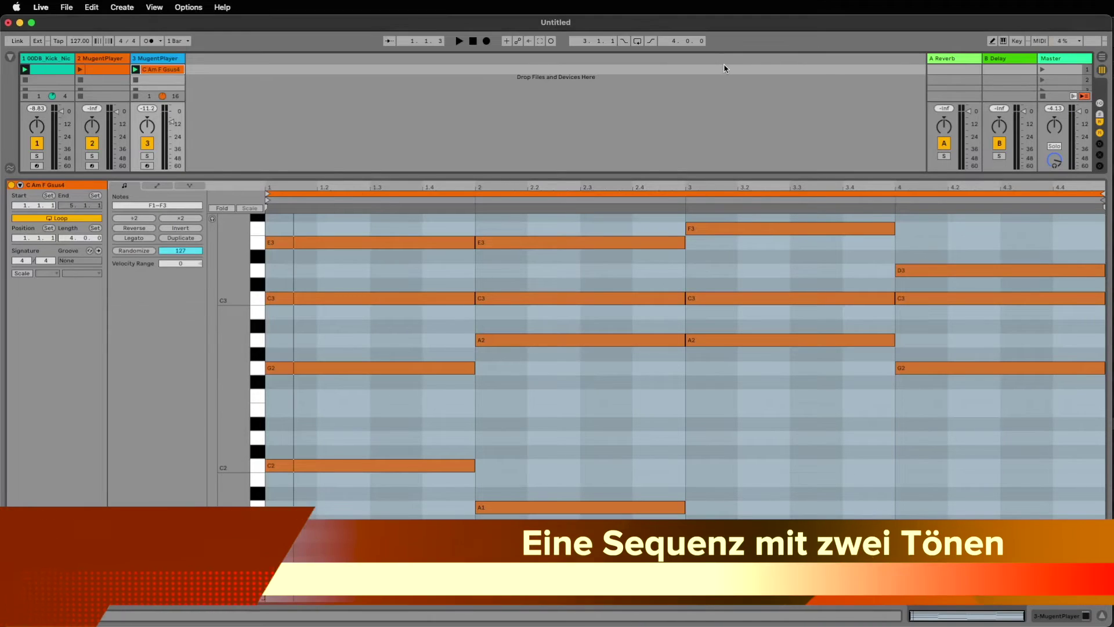
Start playback and launch the two-note C2/G2 clip on the second MugentPlayer track alongside the chords.
key("space")
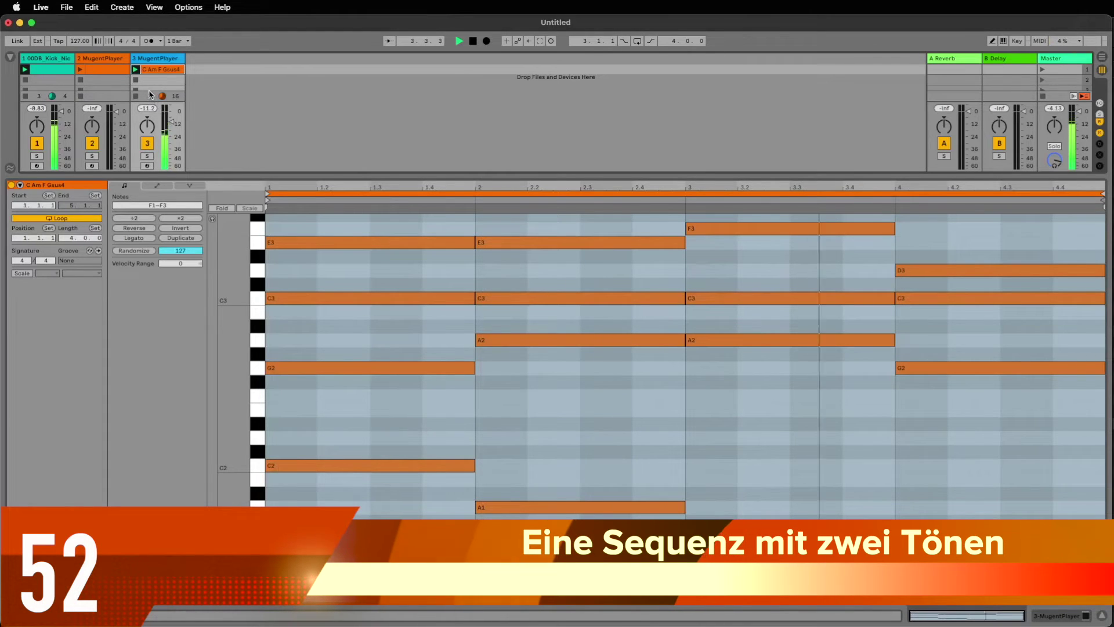
left_click(80, 69)
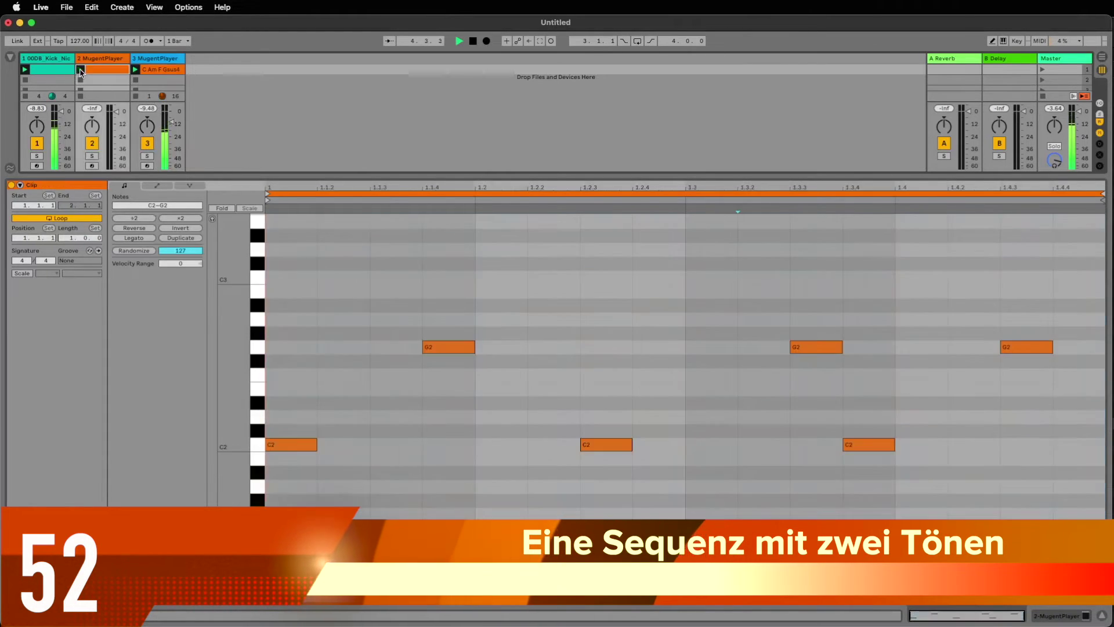
left_click(328, 81)
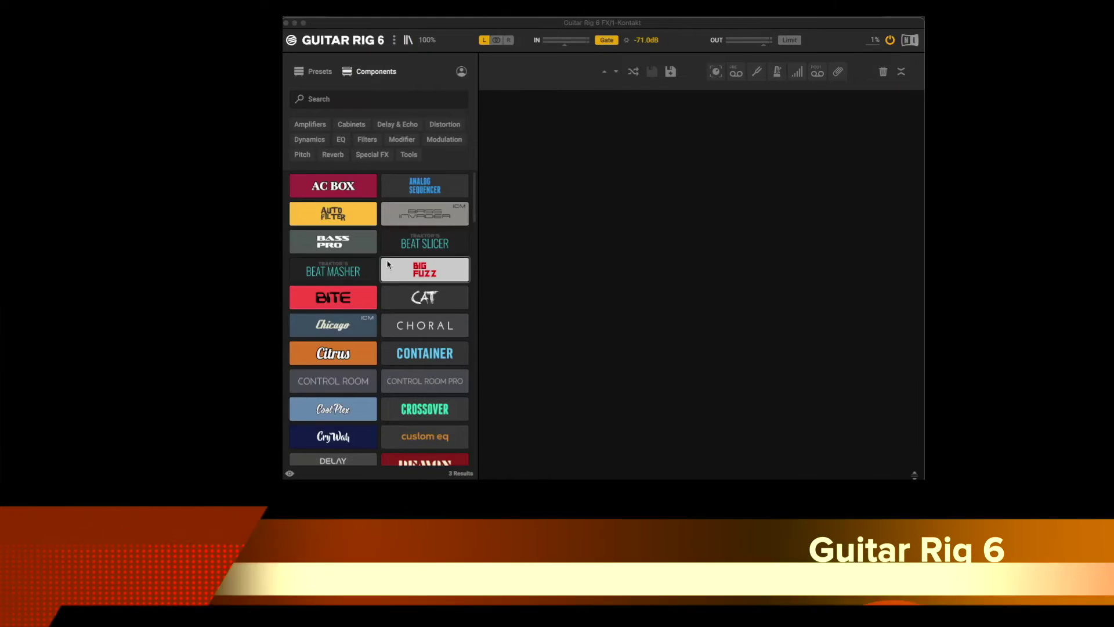
In Guitar Rig 6, filter the components by Amplifiers, add the High White amp to the rack and clear the filter.
left_click(309, 125)
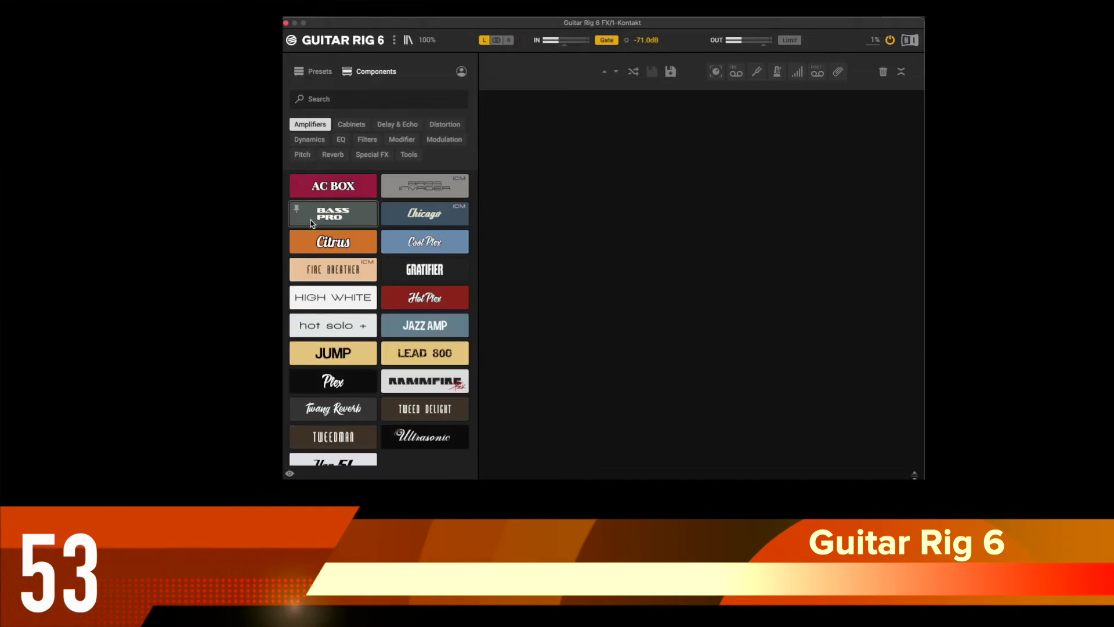
double_click(325, 299)
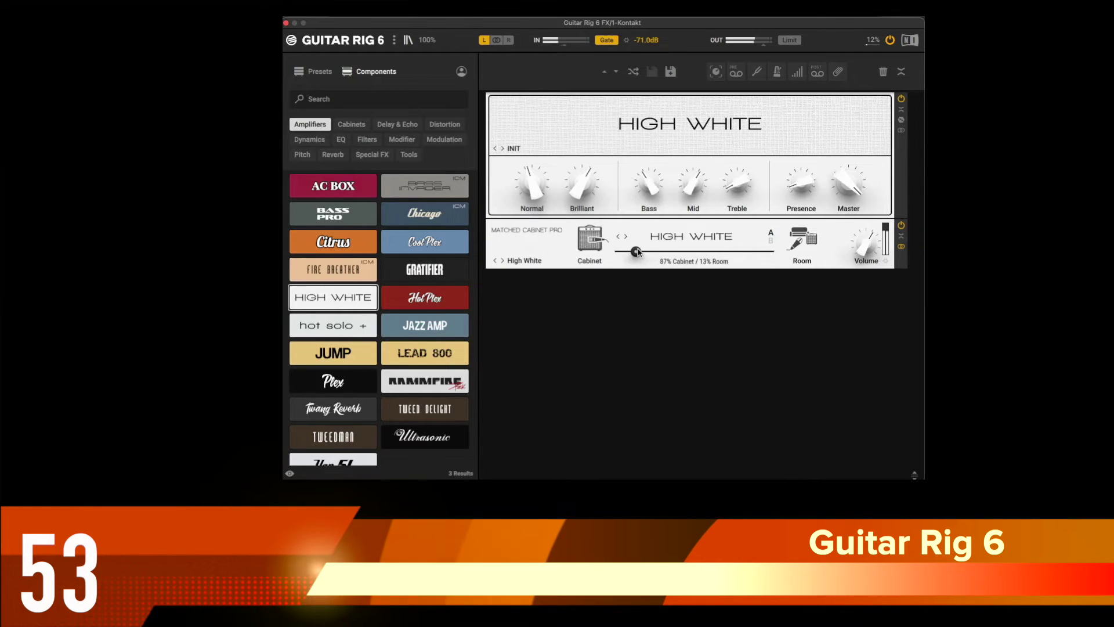
left_click(318, 124)
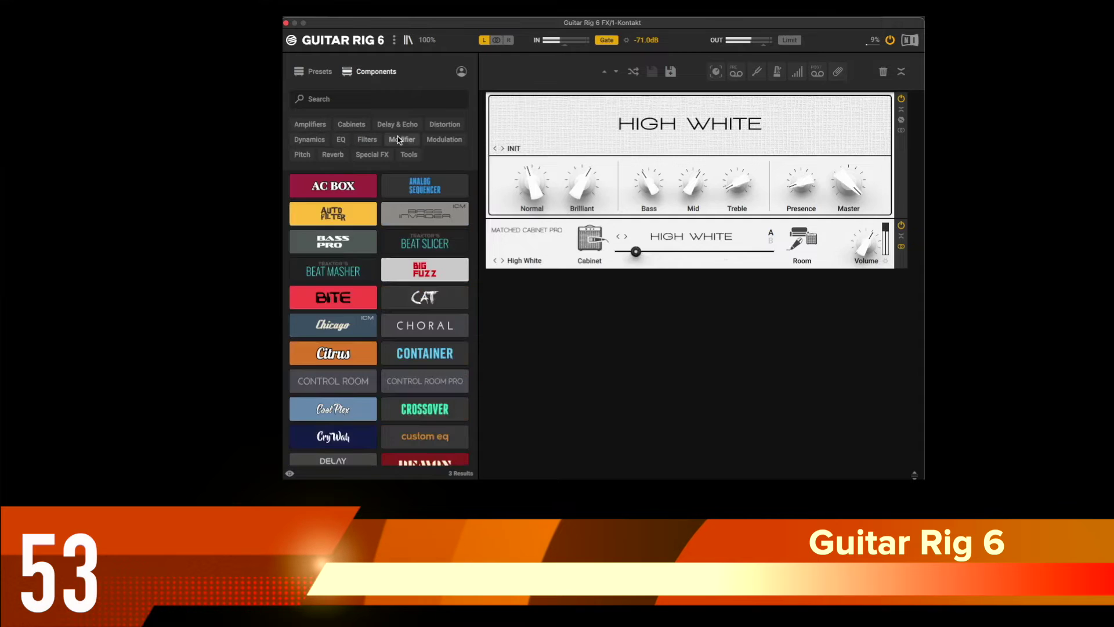
Browse the Modulation components and add the Flair effect below the High White cabinet.
left_click(400, 139)
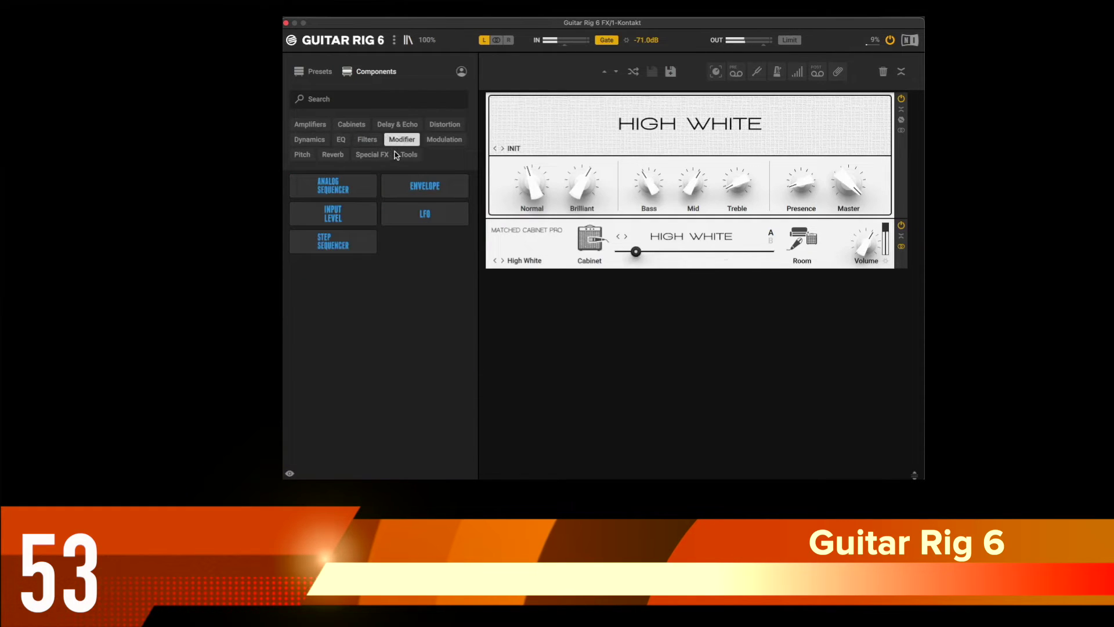
left_click(403, 139)
left_click(432, 140)
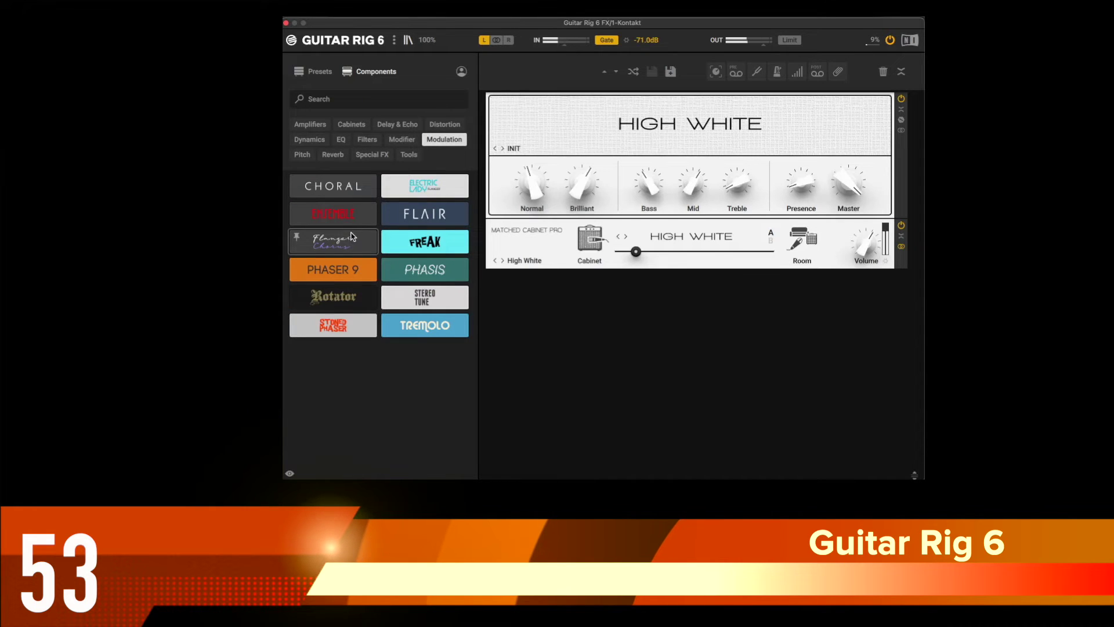
left_click_drag(448, 214, 593, 331)
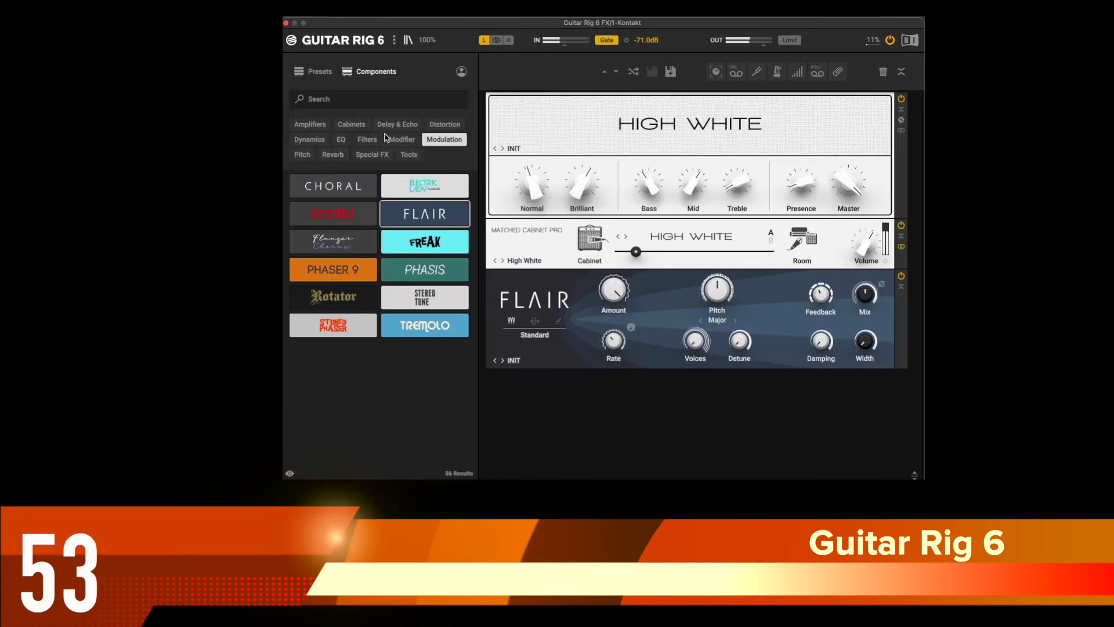
Add the Distortion effect from the Distortion components and move it ahead of Flair in the rack.
left_click(429, 142)
left_click(445, 125)
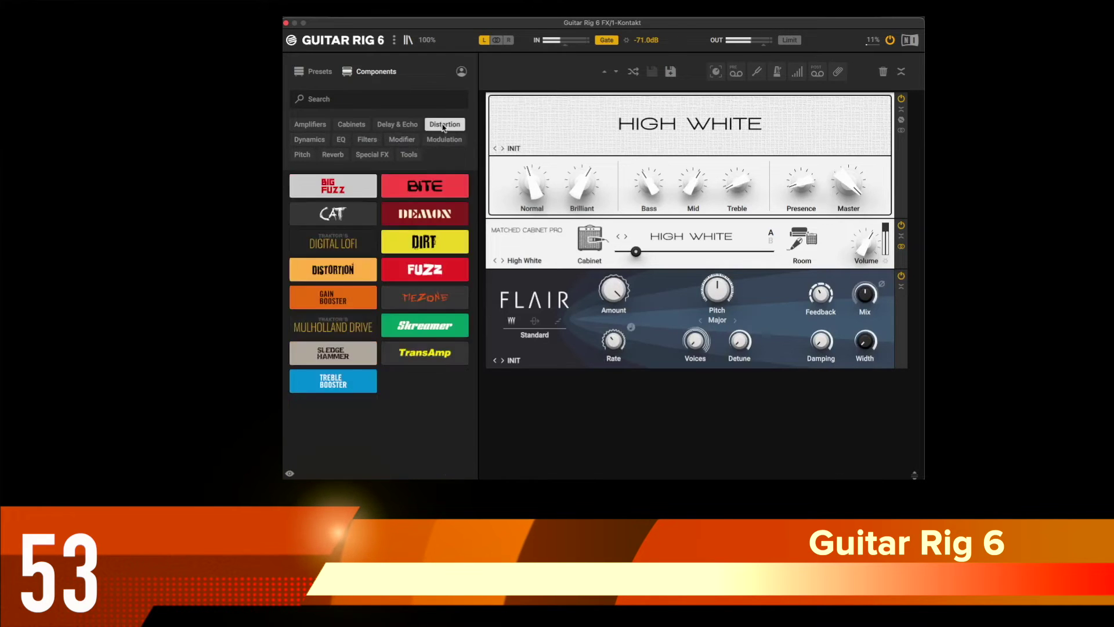
double_click(345, 273)
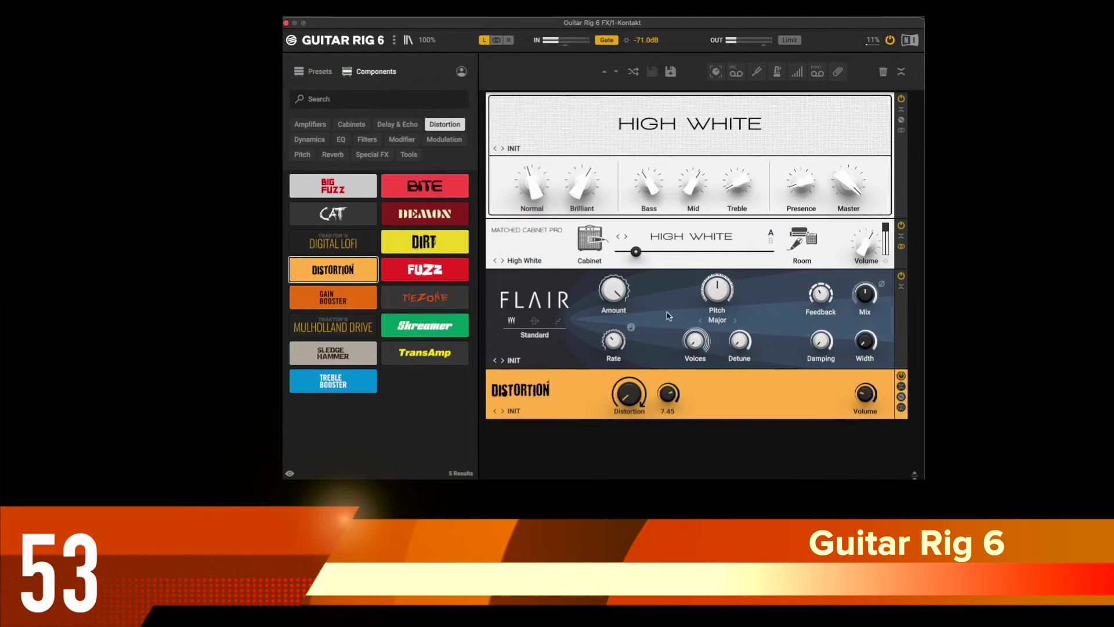
left_click_drag(580, 400, 580, 247)
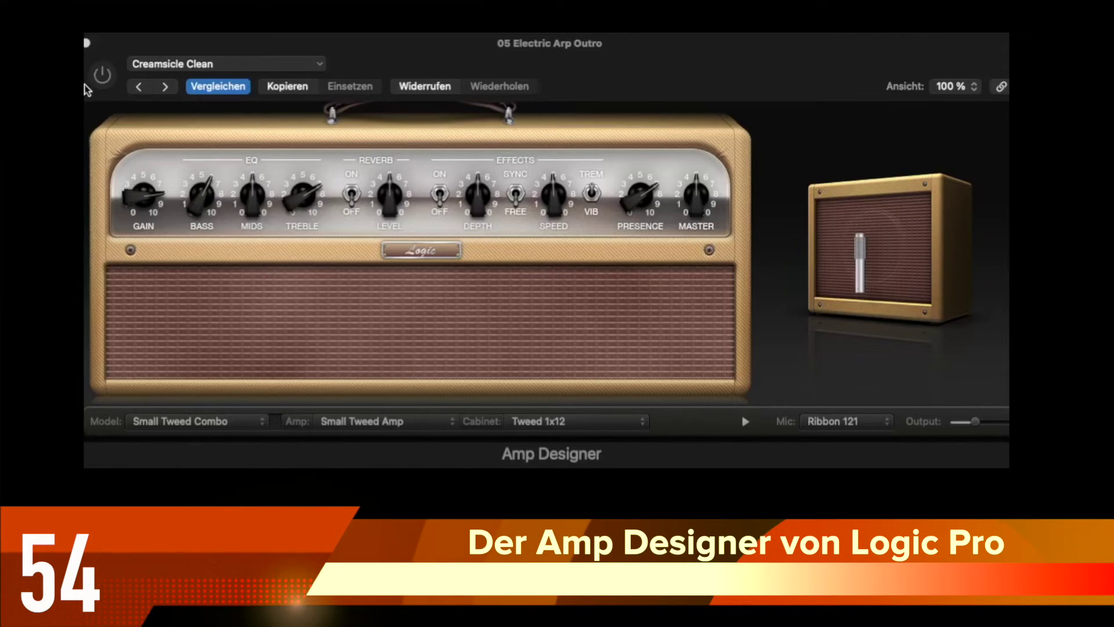
Switch on Logic's Amp Designer and change the model to Large Tweed Combo, followed by Large Black Panel Combo.
left_click(101, 76)
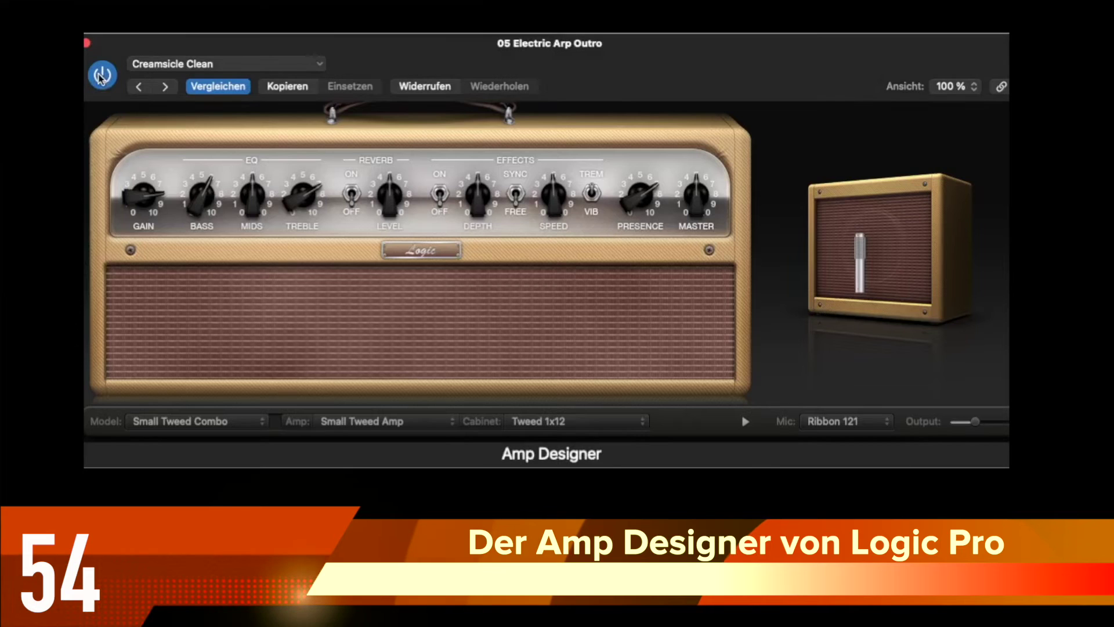
left_click(223, 425)
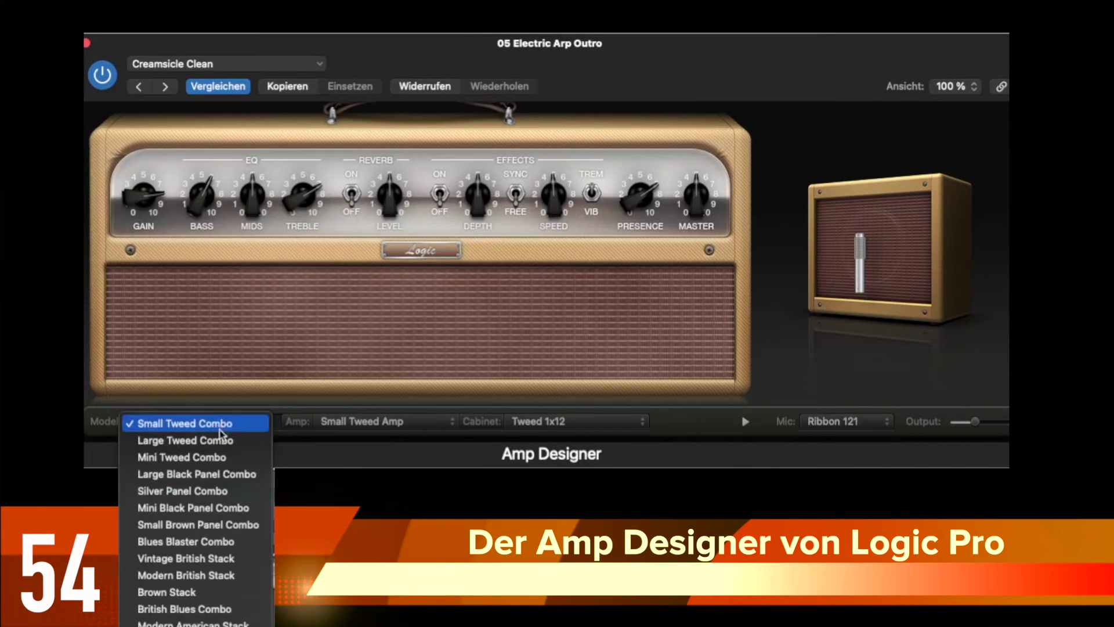
left_click(210, 439)
left_click(215, 423)
left_click(214, 456)
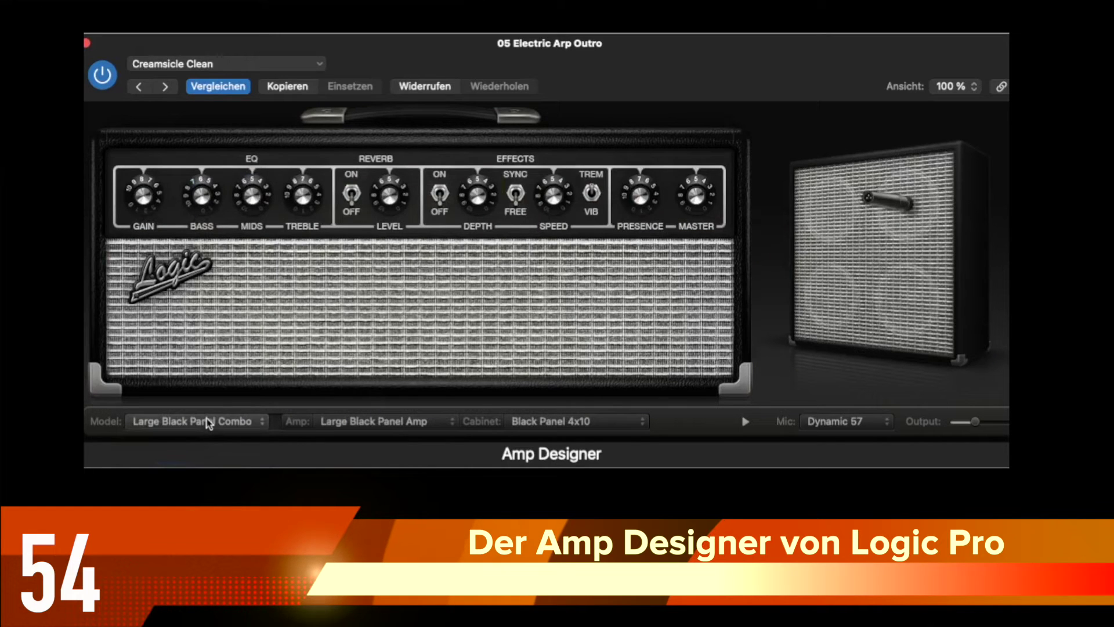
Try out the Mini Black Panel Combo and Modern British Stack amp models.
left_click(208, 424)
left_click(213, 455)
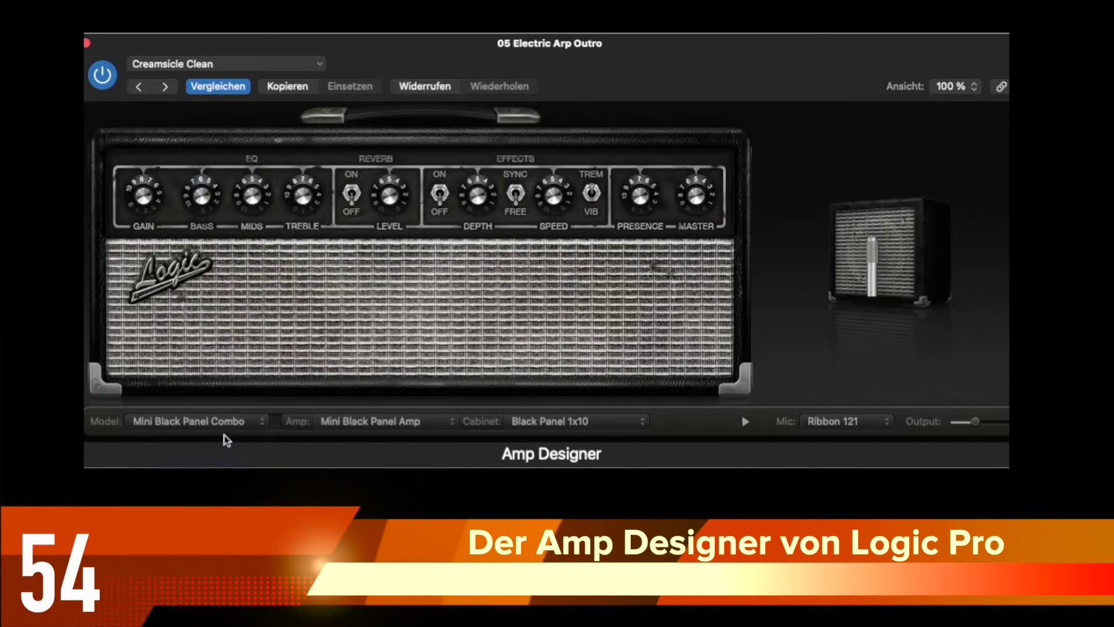
left_click(225, 428)
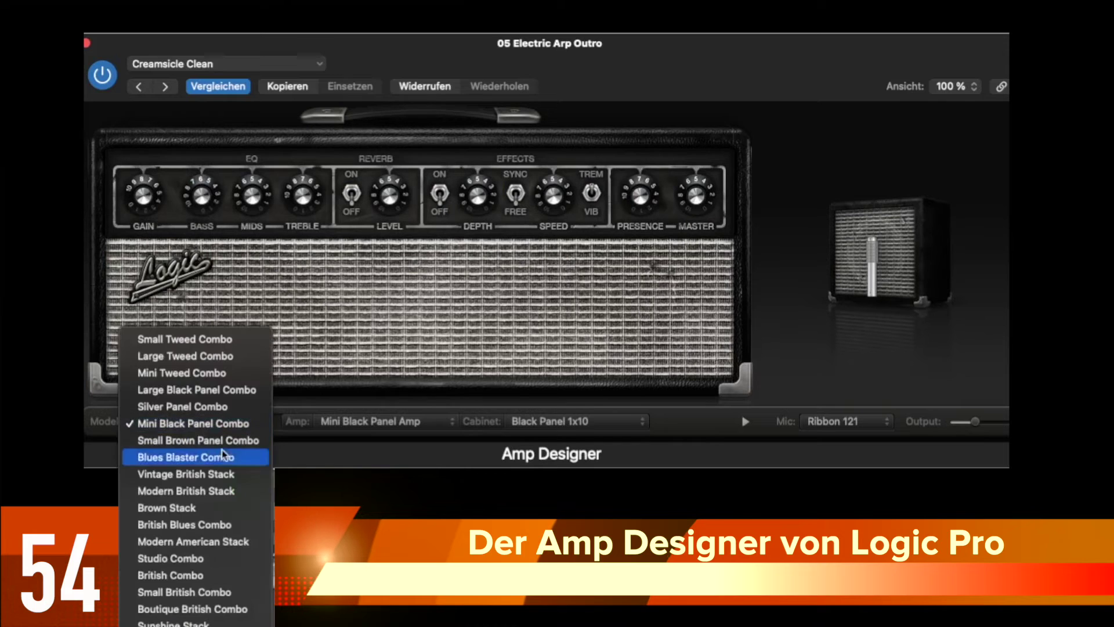
left_click(223, 492)
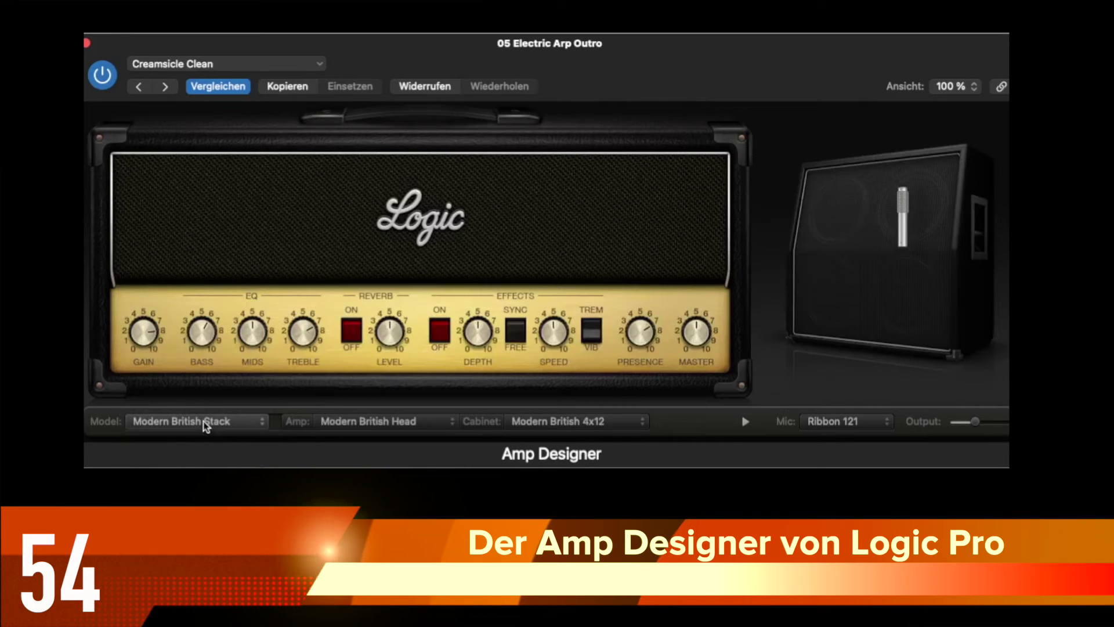
Set the amp model to Small Sunshine Combo.
left_click(206, 425)
left_click(220, 574)
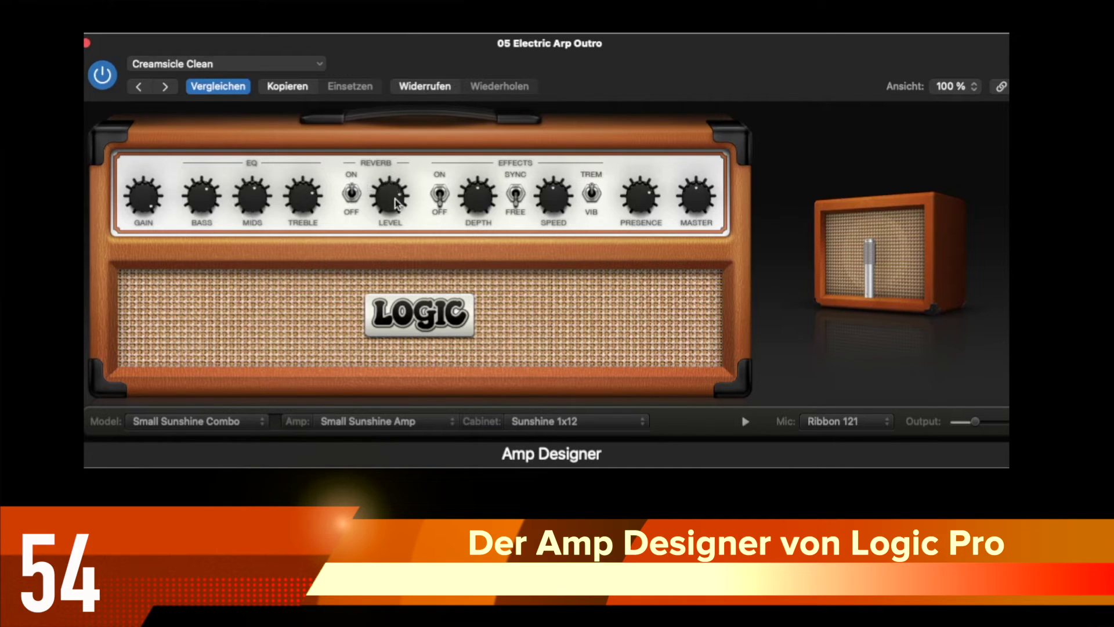
mouse_move(540, 198)
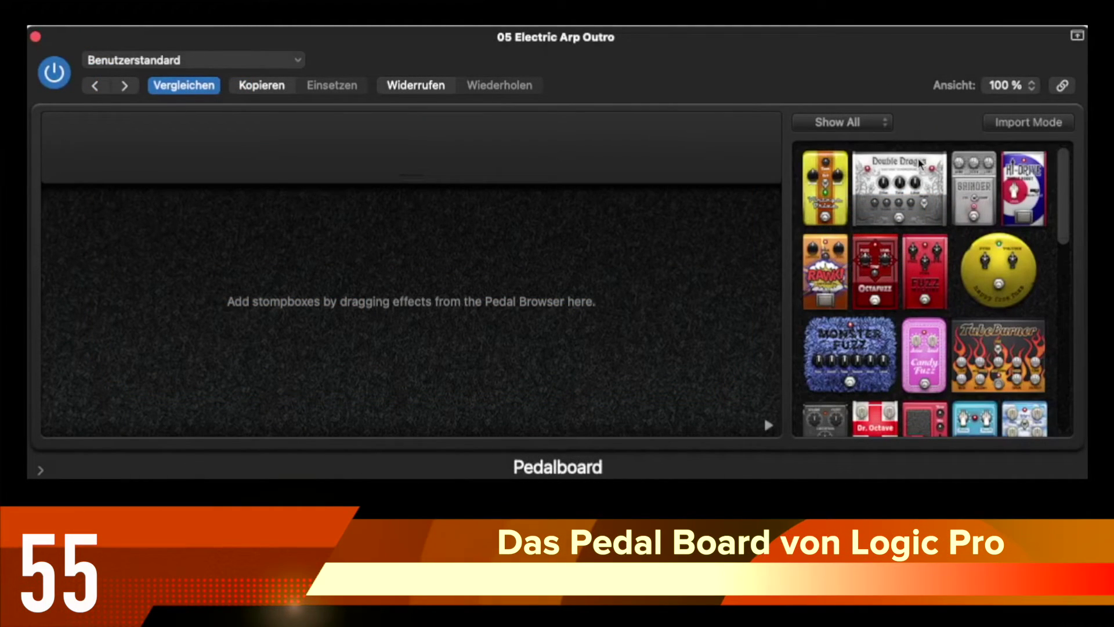
Add the Vintage Drive and Flange Factory pedals to the empty Pedalboard.
double_click(835, 191)
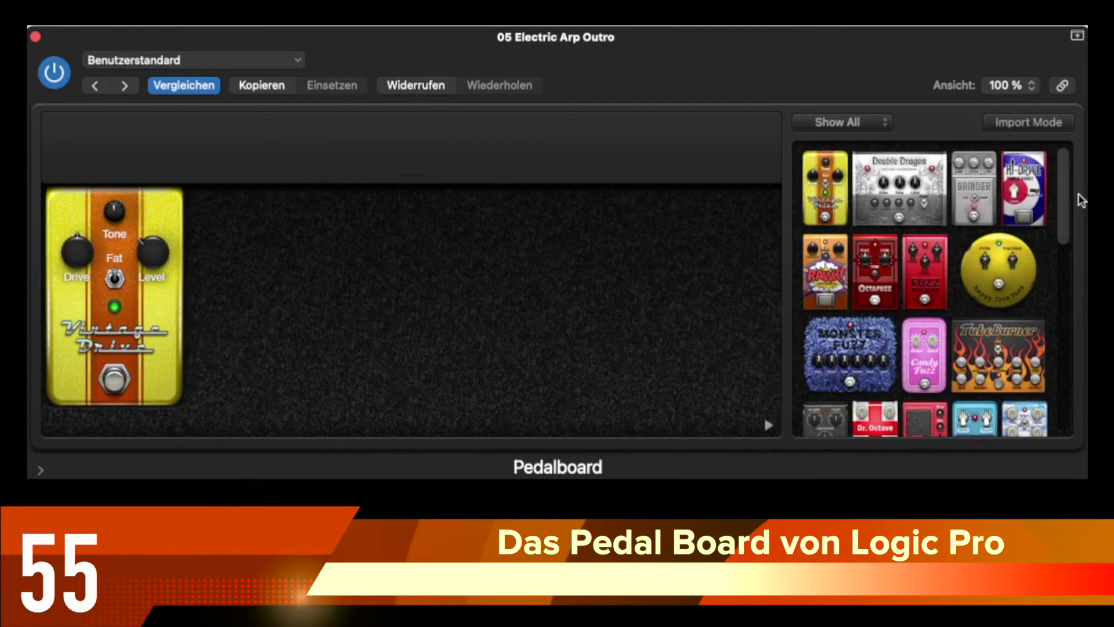
scroll(1064, 191, "down", 5)
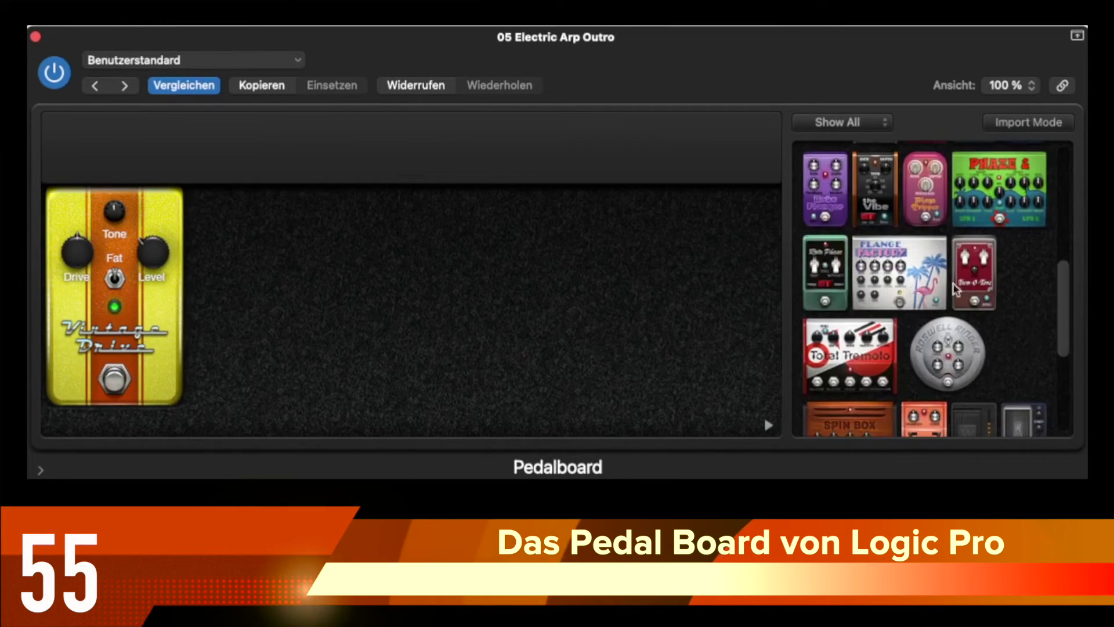
double_click(920, 288)
Add the Tru-Tape Delay and Spring Box pedals to the end of the pedal chain.
left_click_drag(1062, 288, 1077, 364)
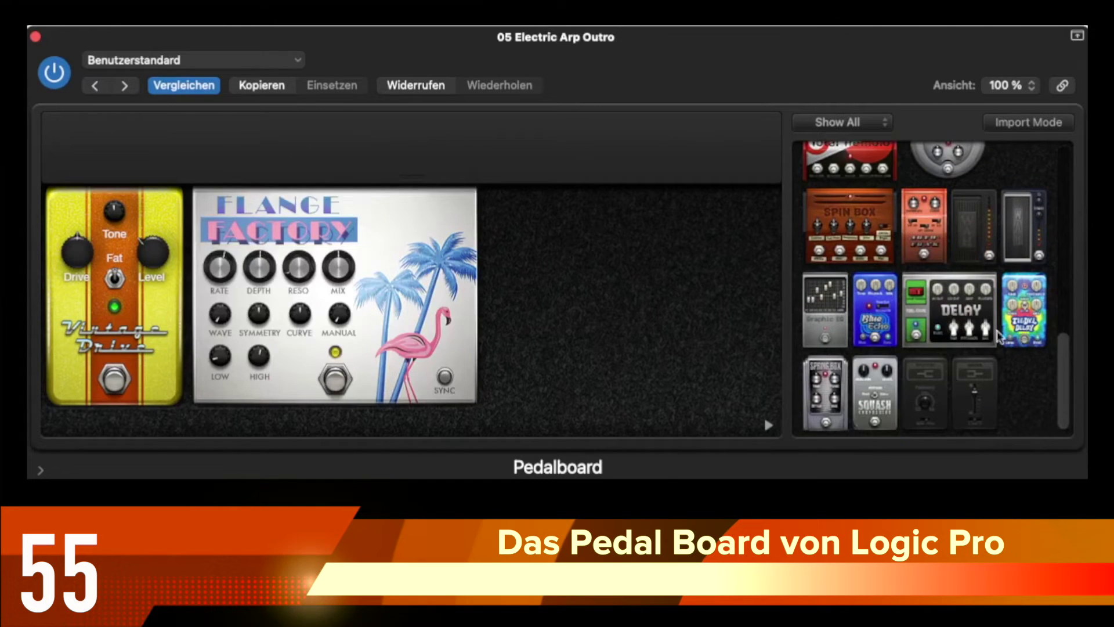
double_click(966, 309)
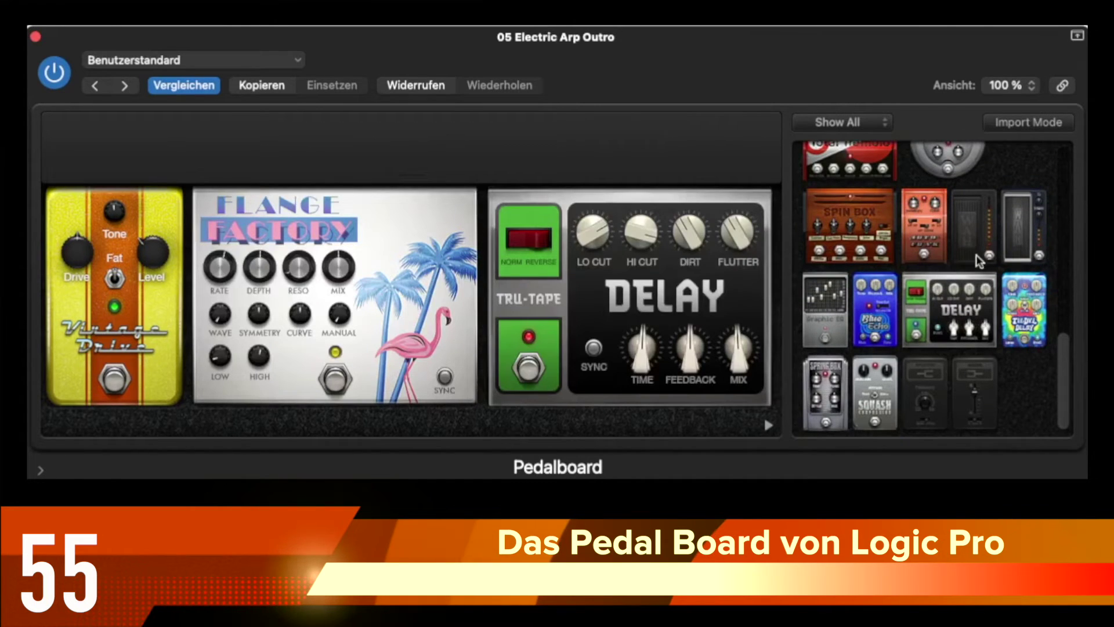
double_click(837, 390)
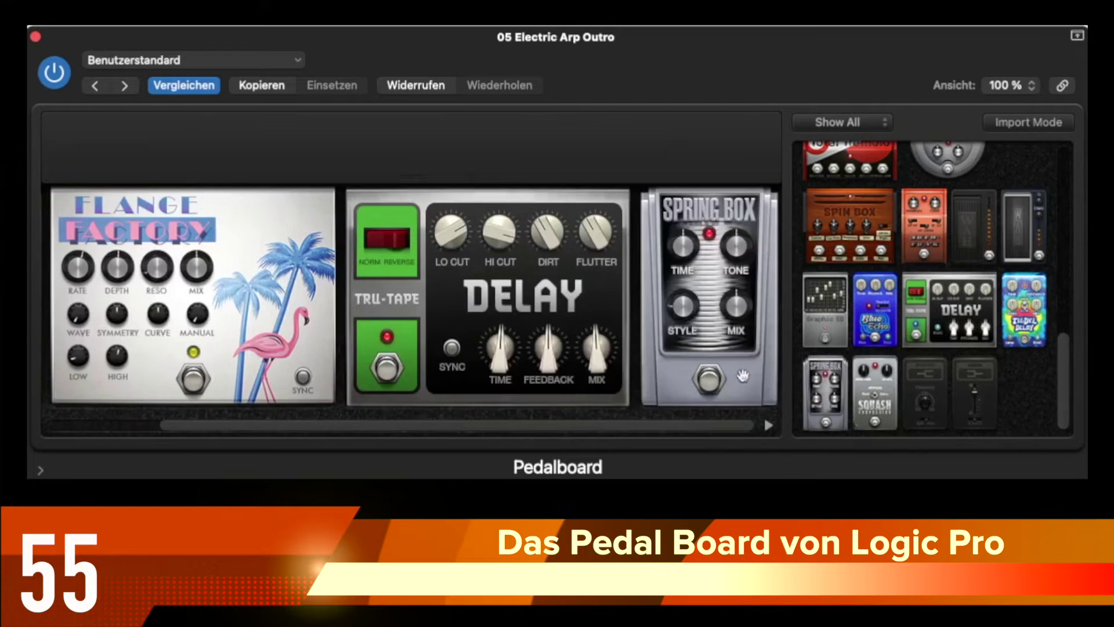
Load the Big Burn preset from the Pedalboard's Overdrive presets.
left_click(244, 60)
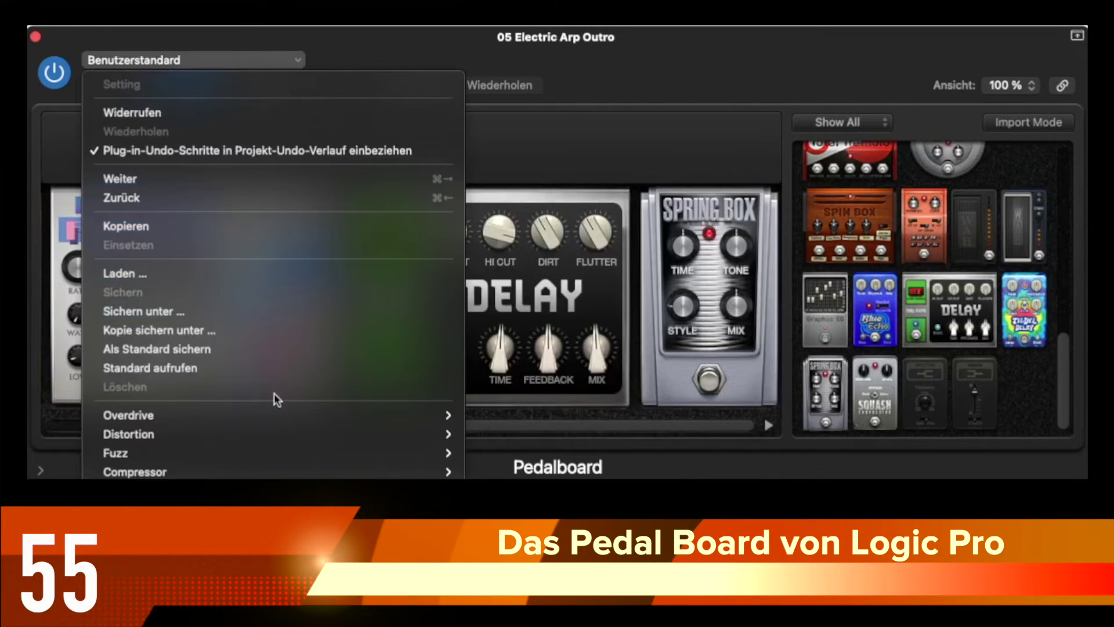
mouse_move(280, 413)
left_click(499, 465)
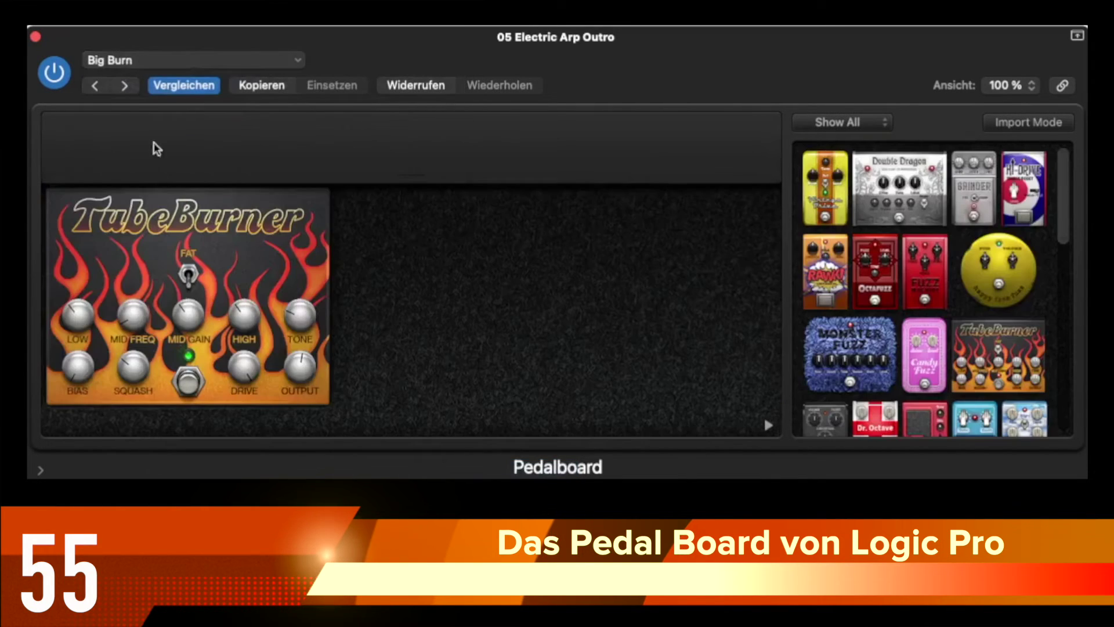
Look through the Compressor presets and load the Reverse Filter Funk preset instead.
left_click(139, 60)
mouse_move(278, 472)
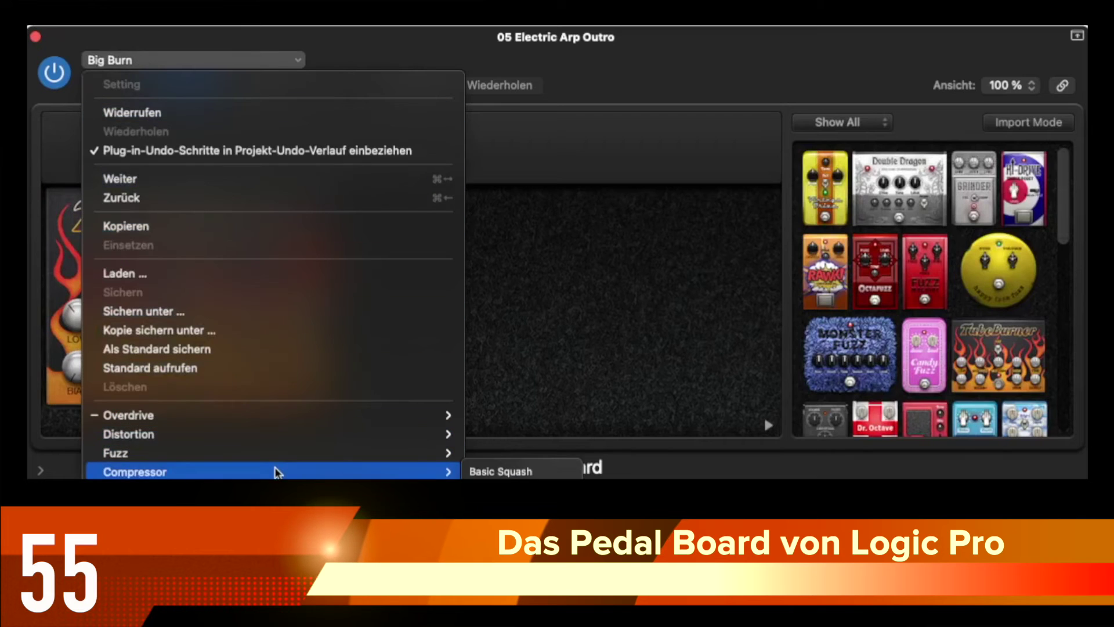
key("Escape")
left_click(182, 61)
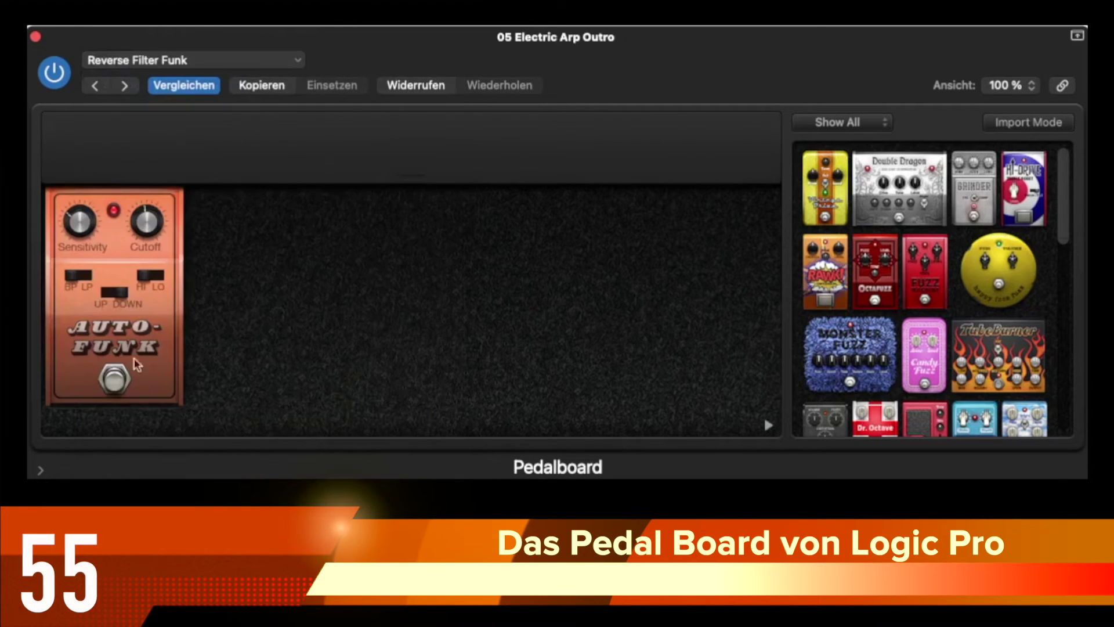
Load the Luscious Modulation preset in the Pedalboard and step forward through the presets that follow it.
left_click(162, 59)
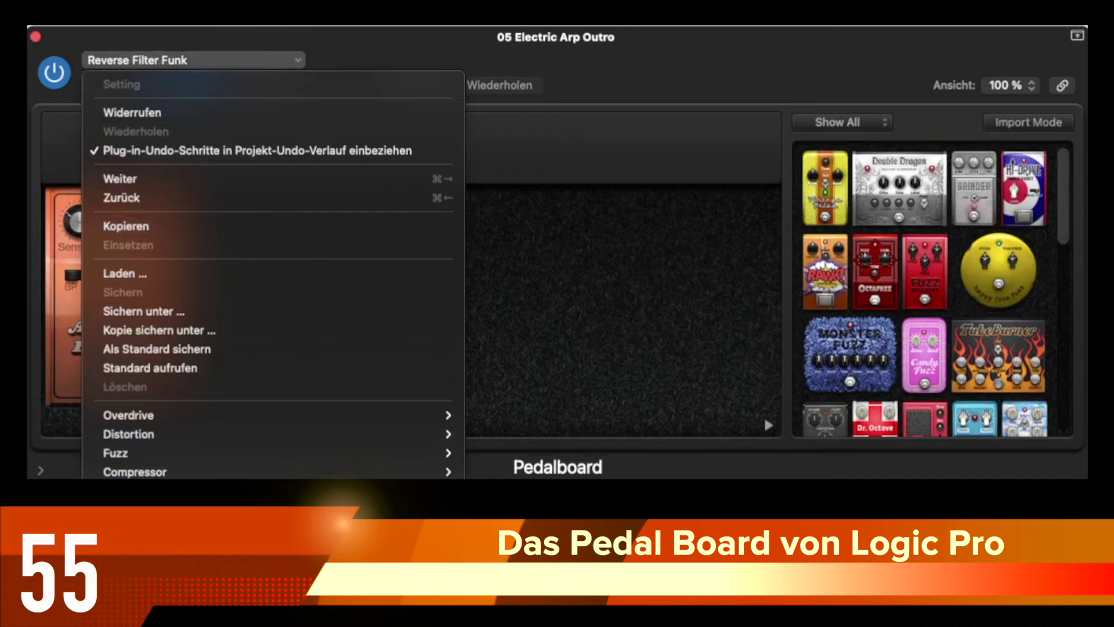
mouse_move(174, 491)
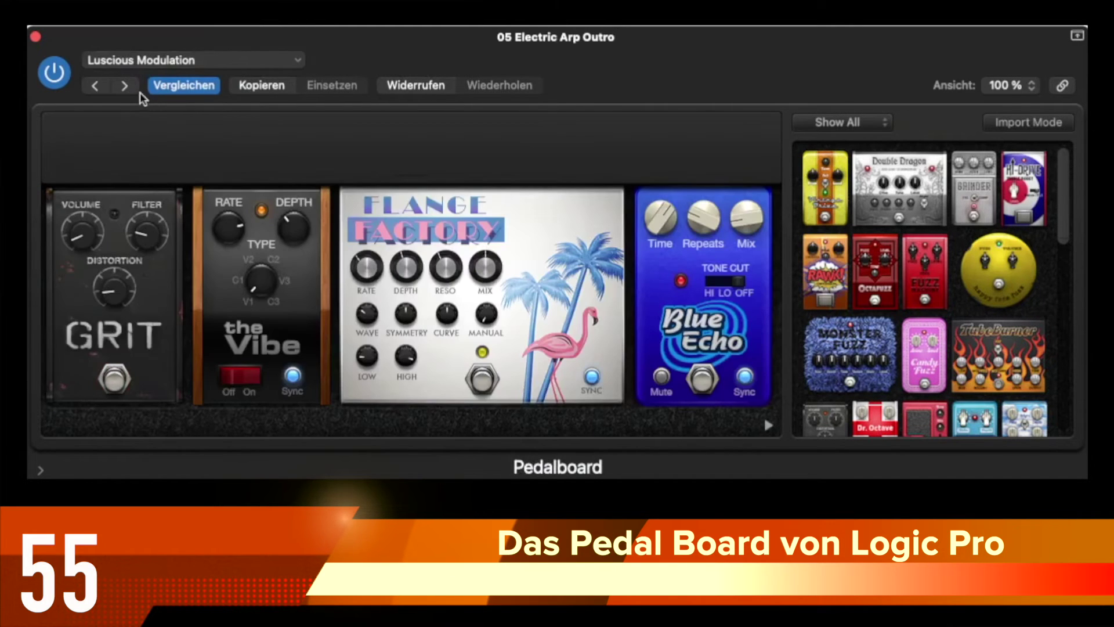
left_click(125, 87)
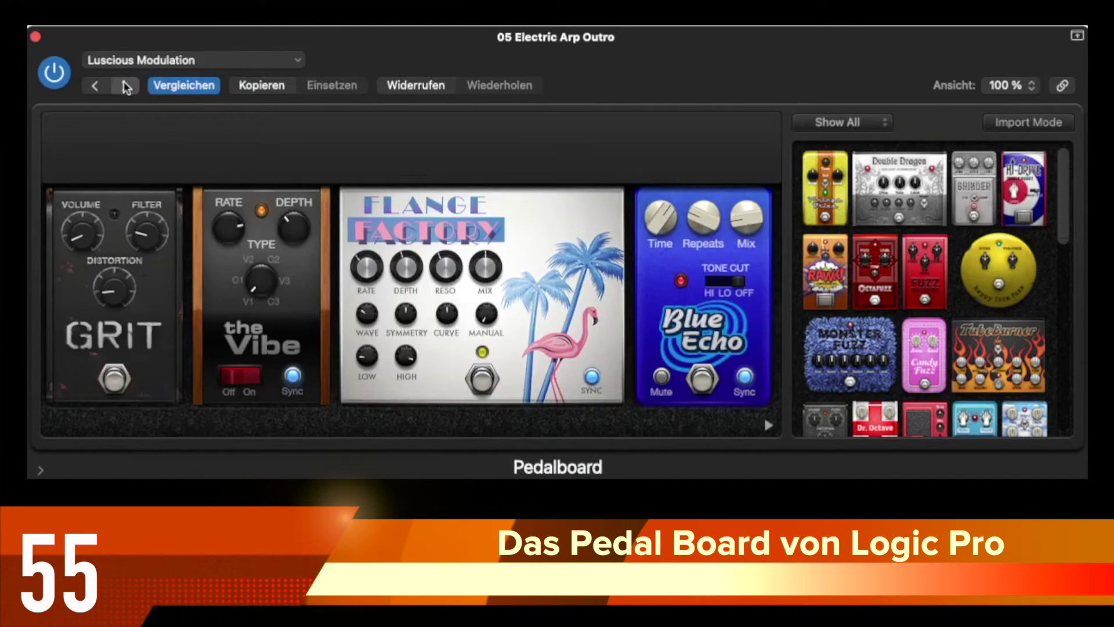
left_click(125, 86)
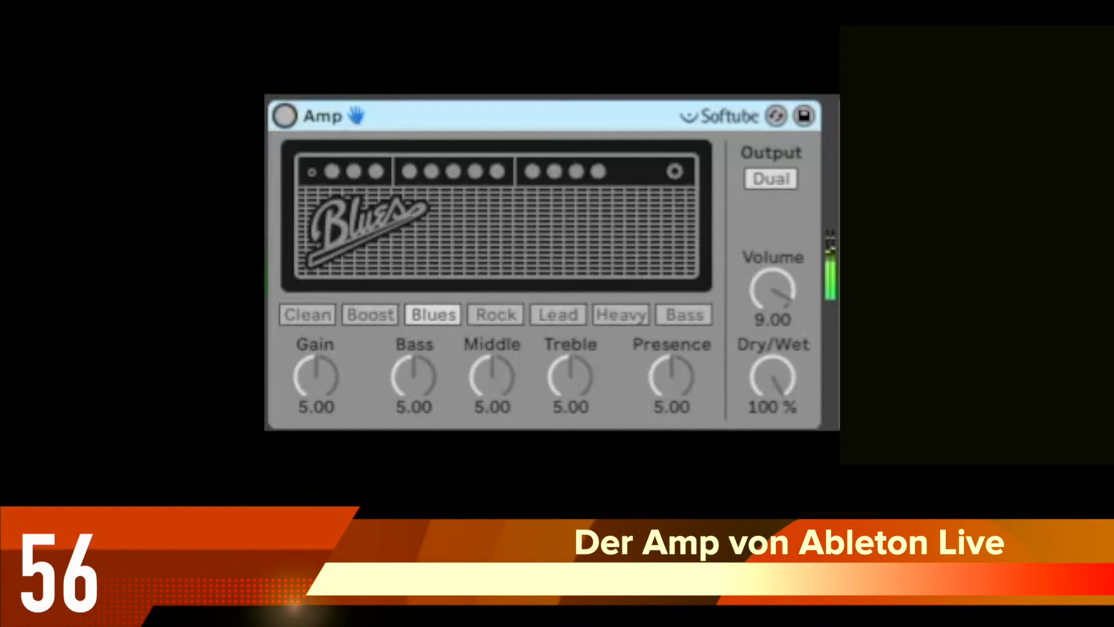
Switch to Ableton Live's Amp, enable it, audition the Boost, Clean, Rock, Lead, Heavy and Bass models, and return to Blues.
left_click(285, 116)
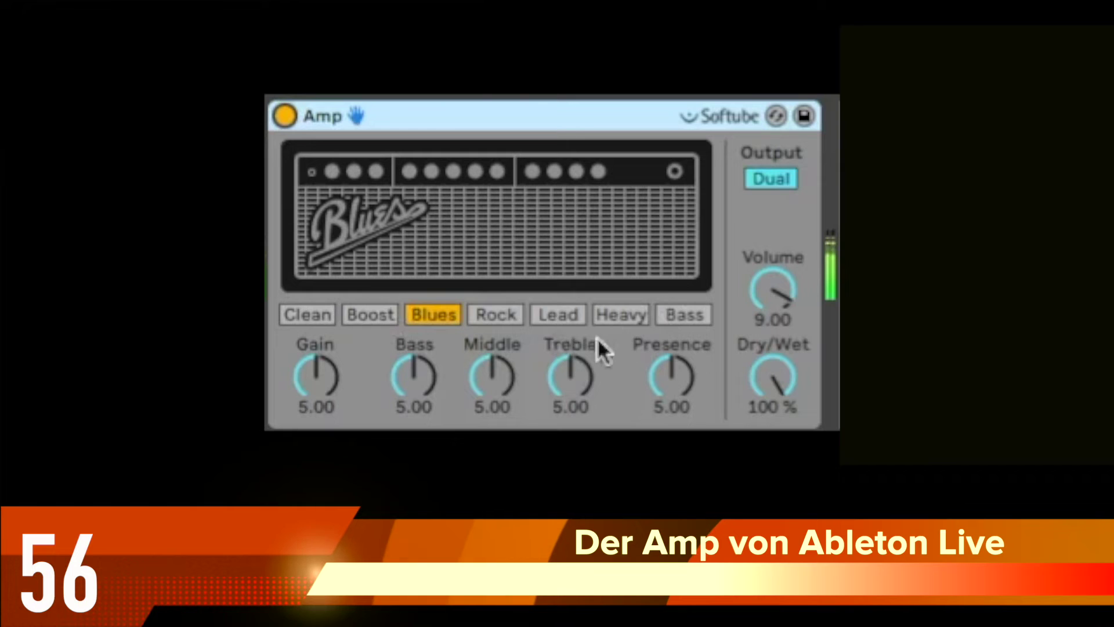
left_click(370, 309)
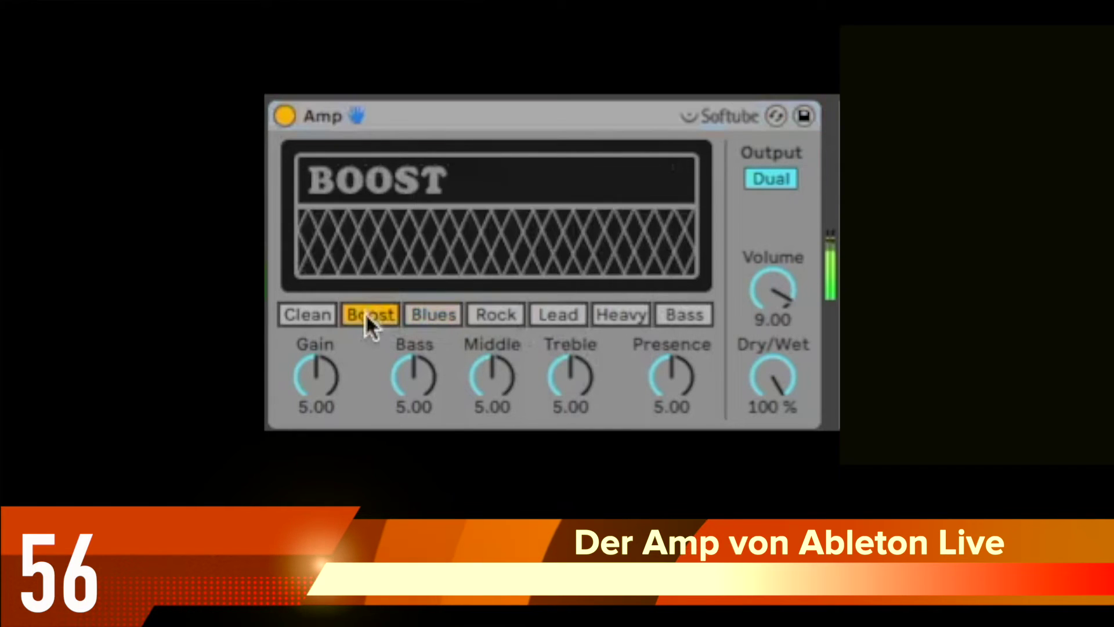
left_click(315, 313)
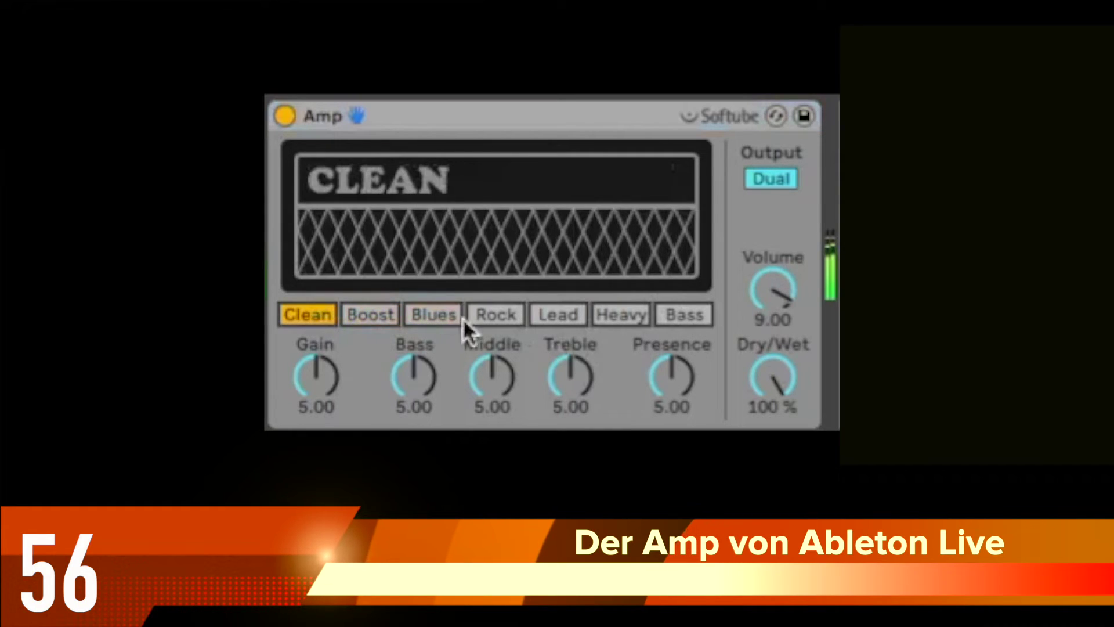
left_click(492, 314)
left_click(554, 315)
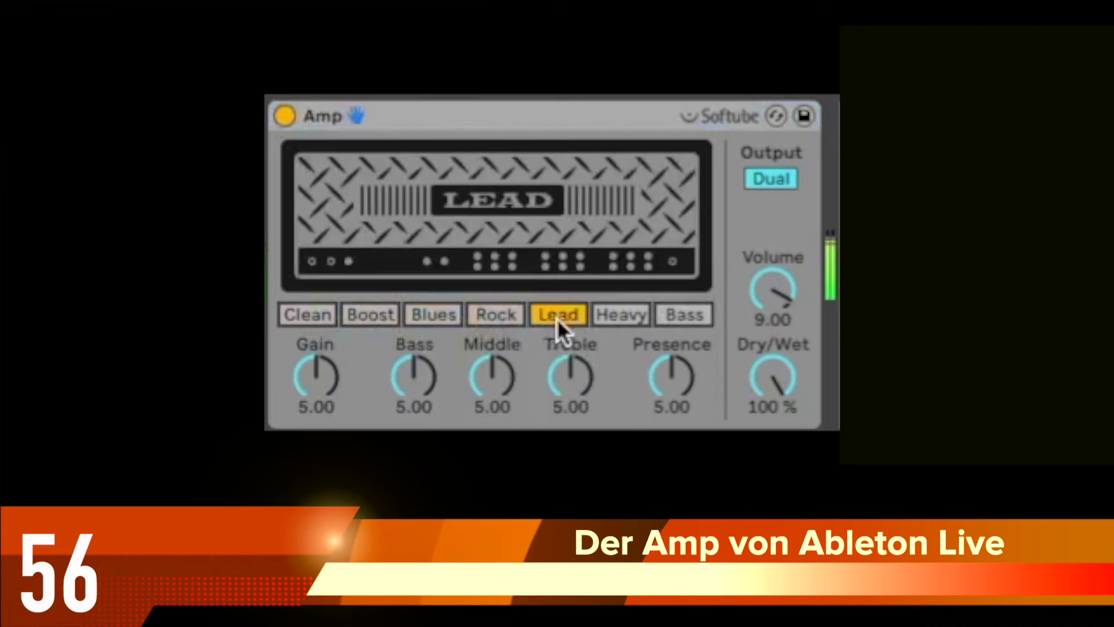
left_click(615, 313)
left_click(680, 316)
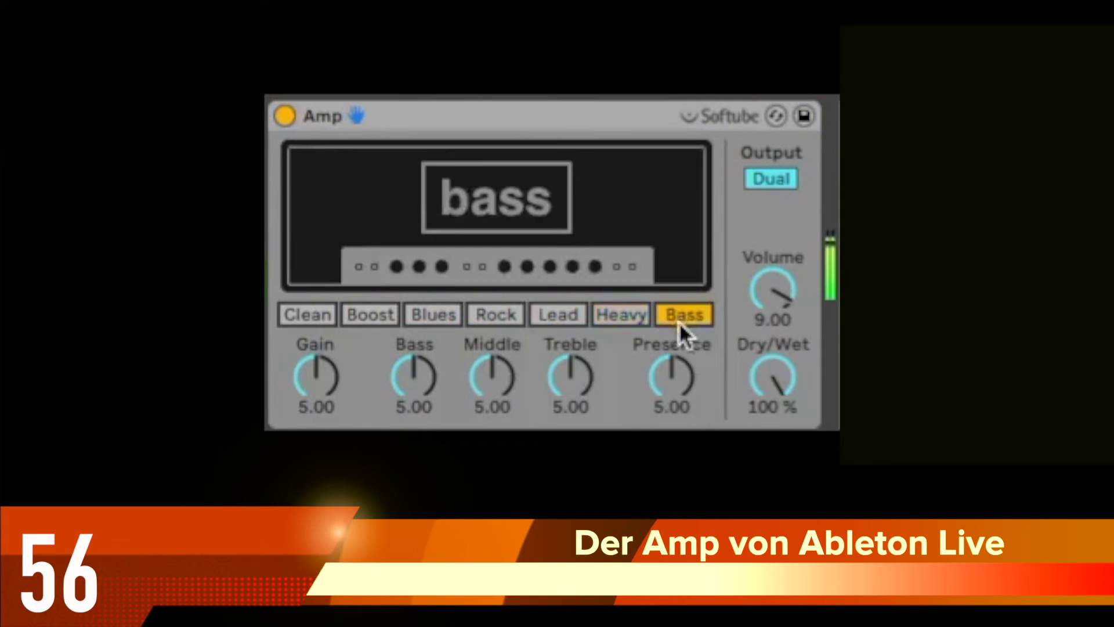
left_click(414, 316)
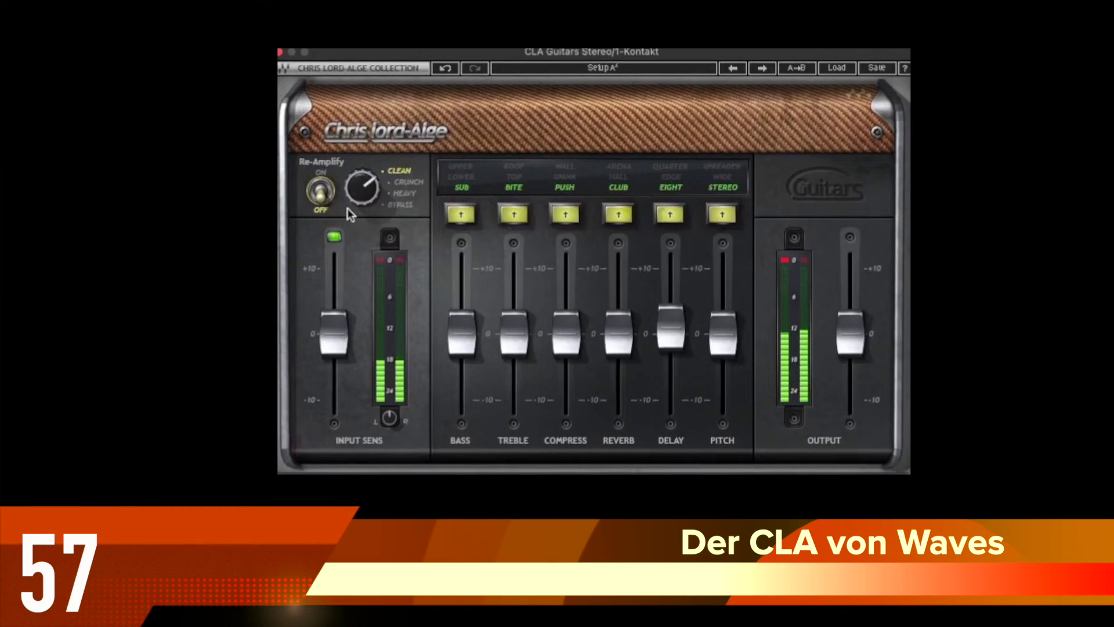
In CLA Guitars, enable Re-Amplify, audition the Crunch, Heavy and Clean amp types, and disable it again.
left_click(321, 191)
left_click(362, 189)
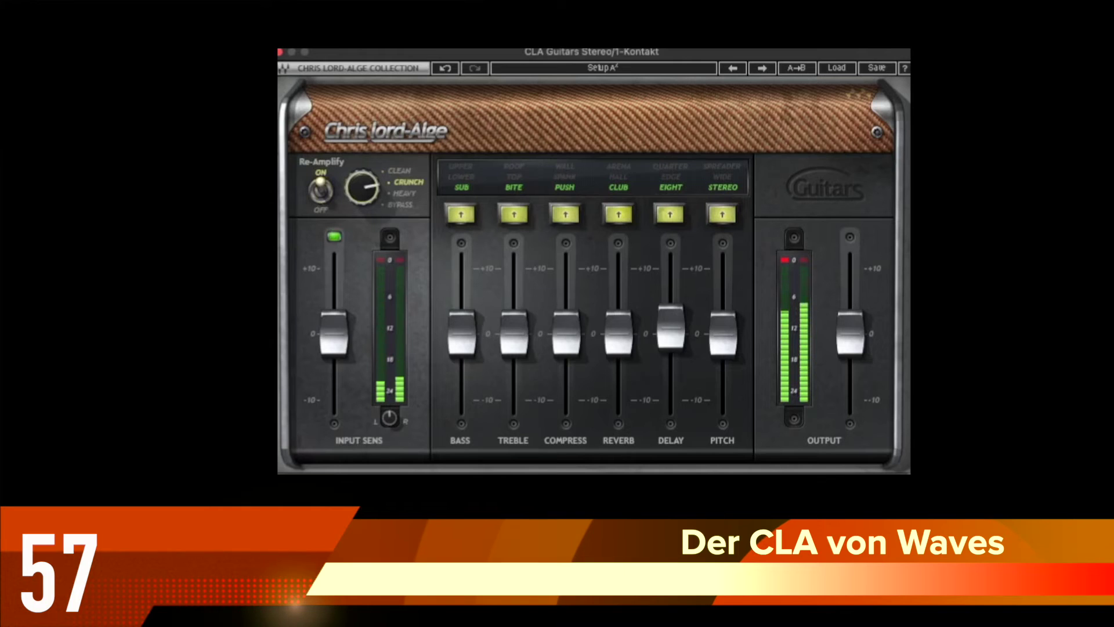
left_click_drag(362, 187, 362, 178)
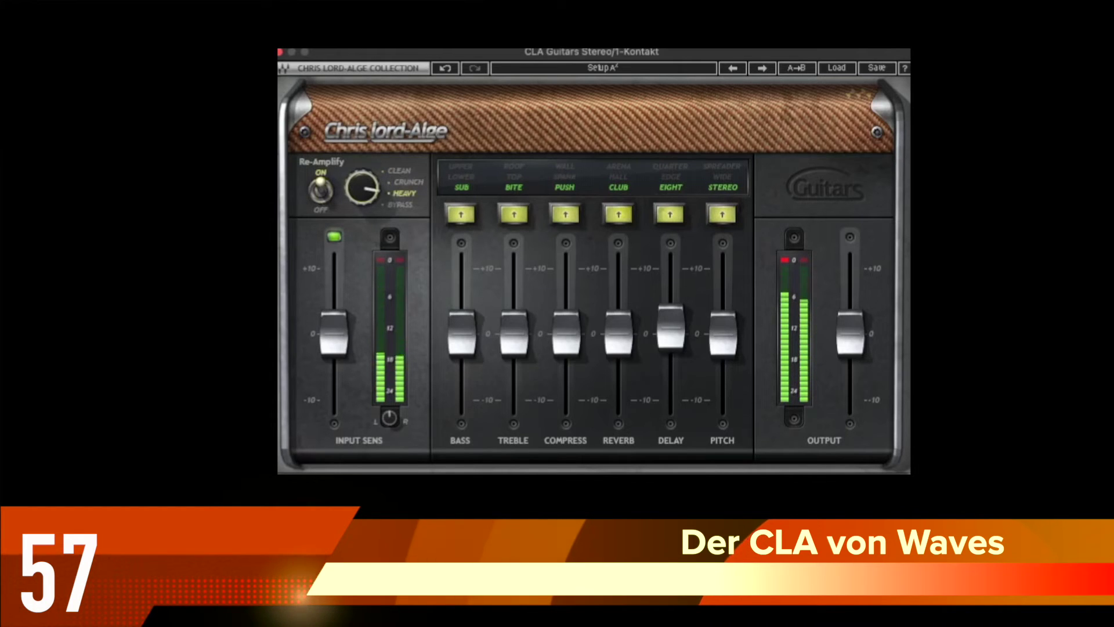
left_click_drag(362, 178, 362, 190)
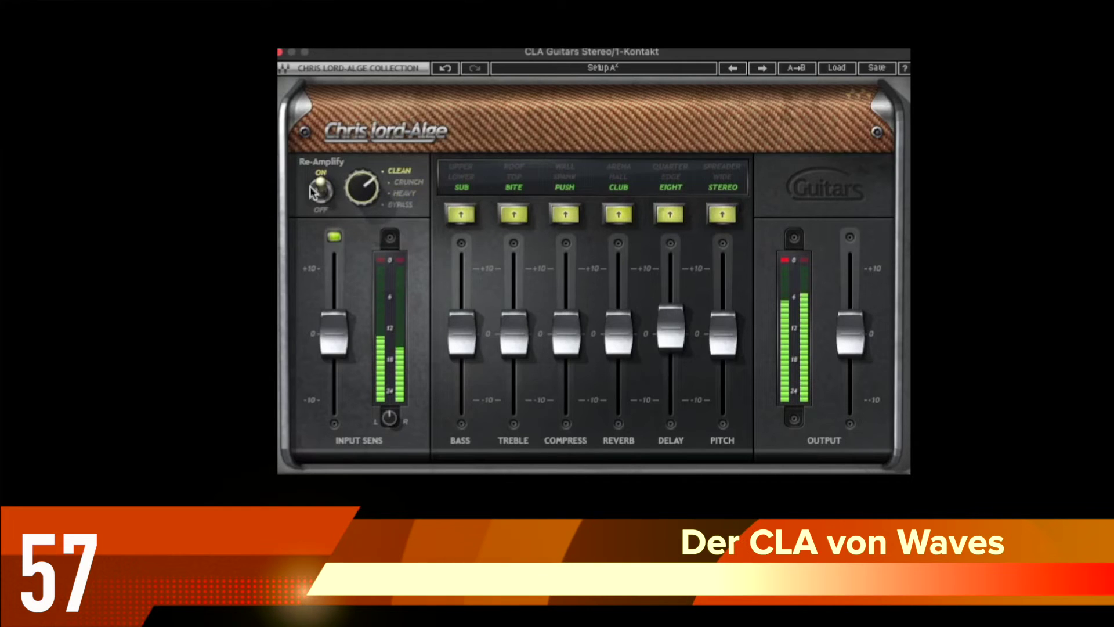
left_click(316, 193)
Raise the Pitch fader to +10 and cycle its mode through Wide and Spreader until the effect is off.
left_click_drag(724, 326, 727, 235)
left_click(723, 218)
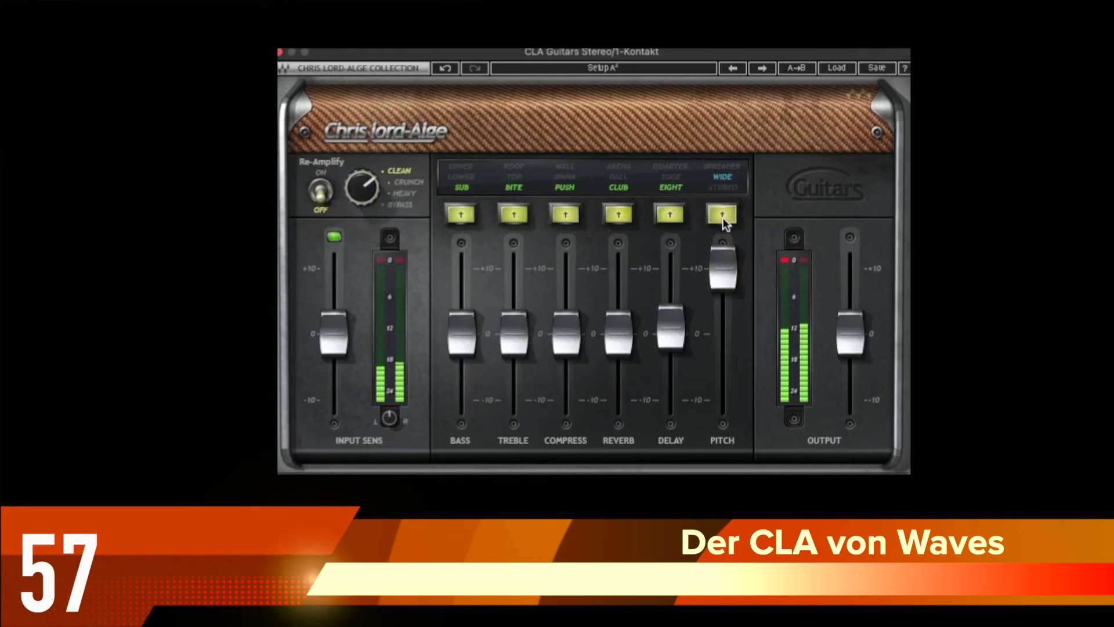
left_click(723, 216)
left_click(723, 218)
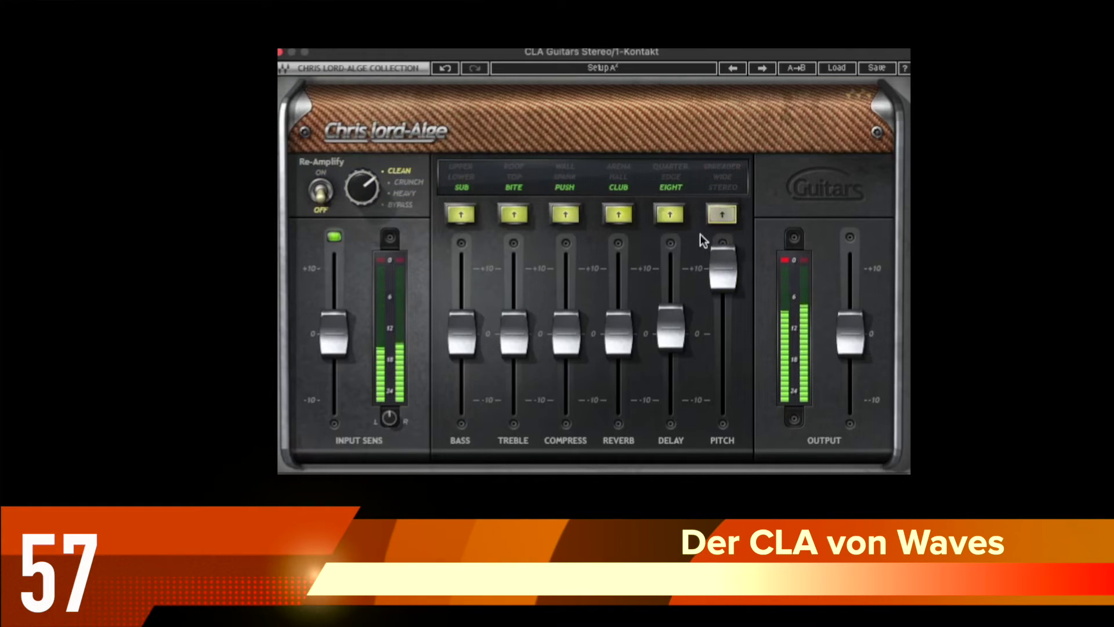
Set the Delay fader to 10.0 and cycle its mode through Edge and Quarter until the effect is off.
left_click_drag(673, 326, 672, 268)
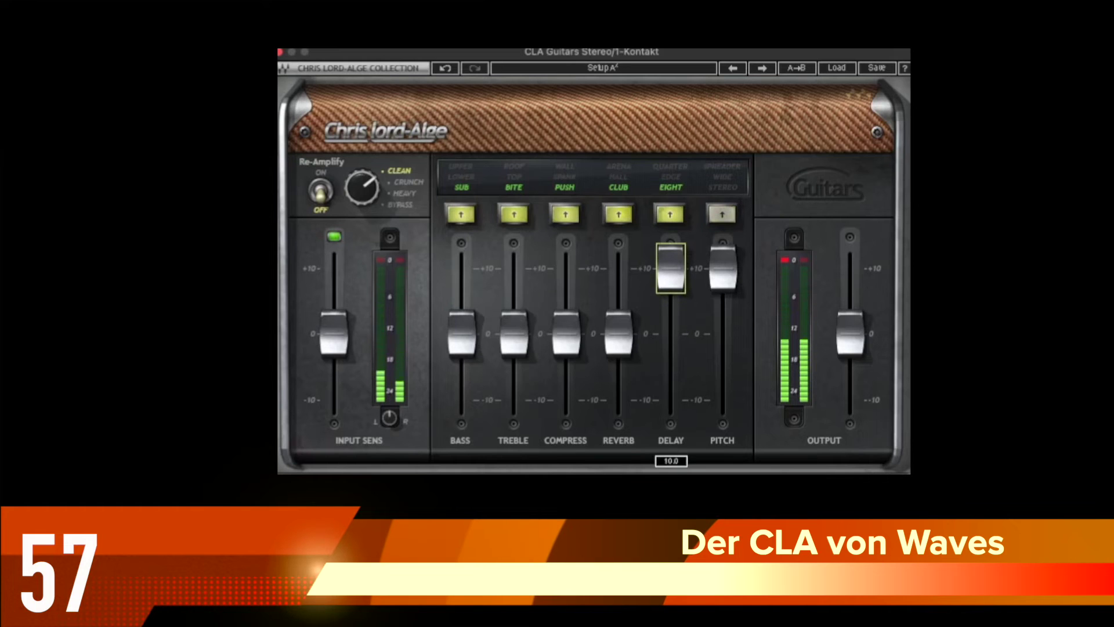
left_click(669, 216)
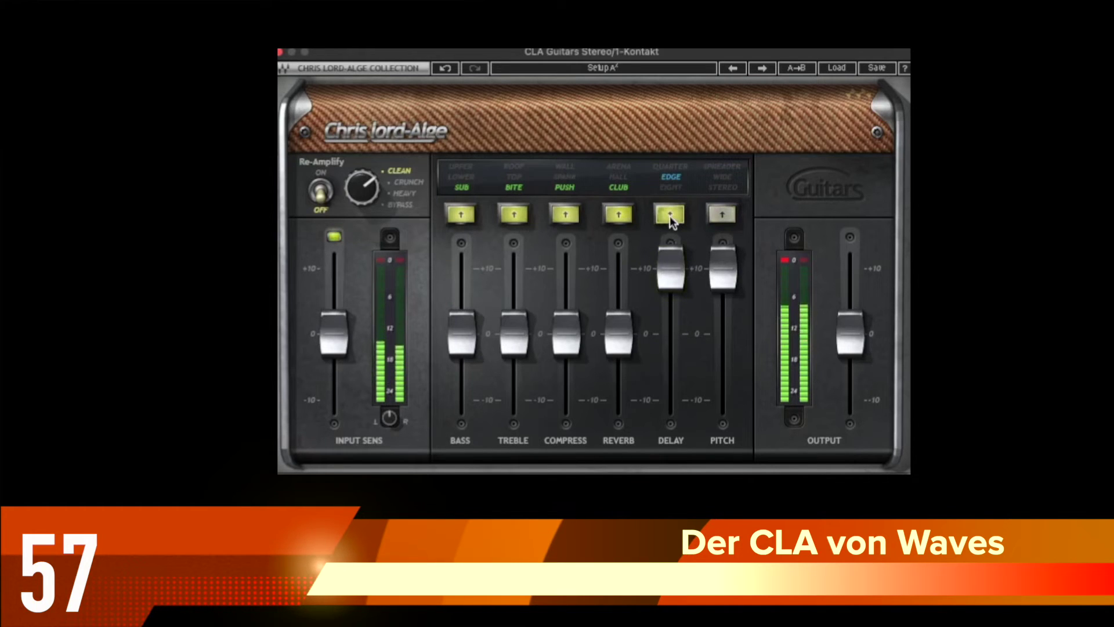
left_click(671, 215)
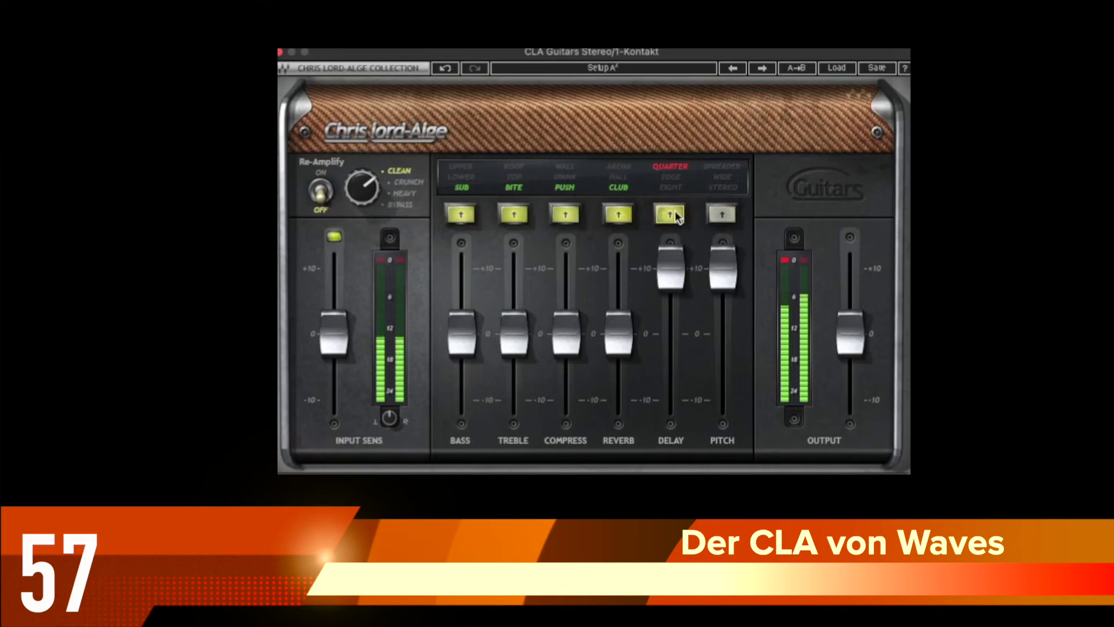
left_click(673, 214)
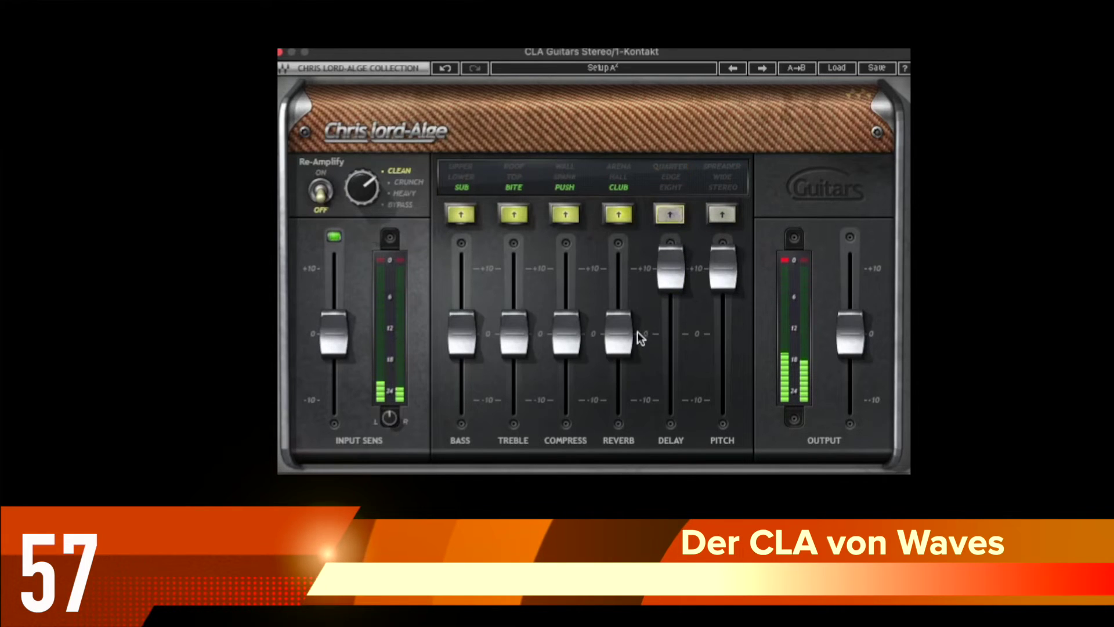
Set the Reverb fader to 10.0 and cycle its mode through Hall and Arena until the effect is off.
left_click_drag(619, 315, 618, 266)
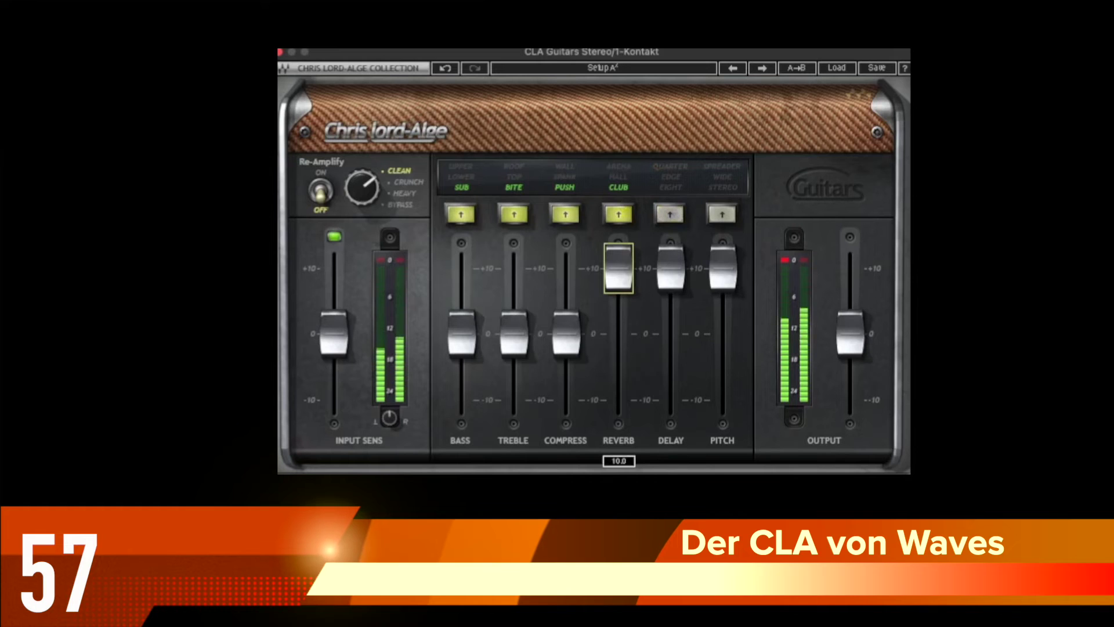
left_click(616, 220)
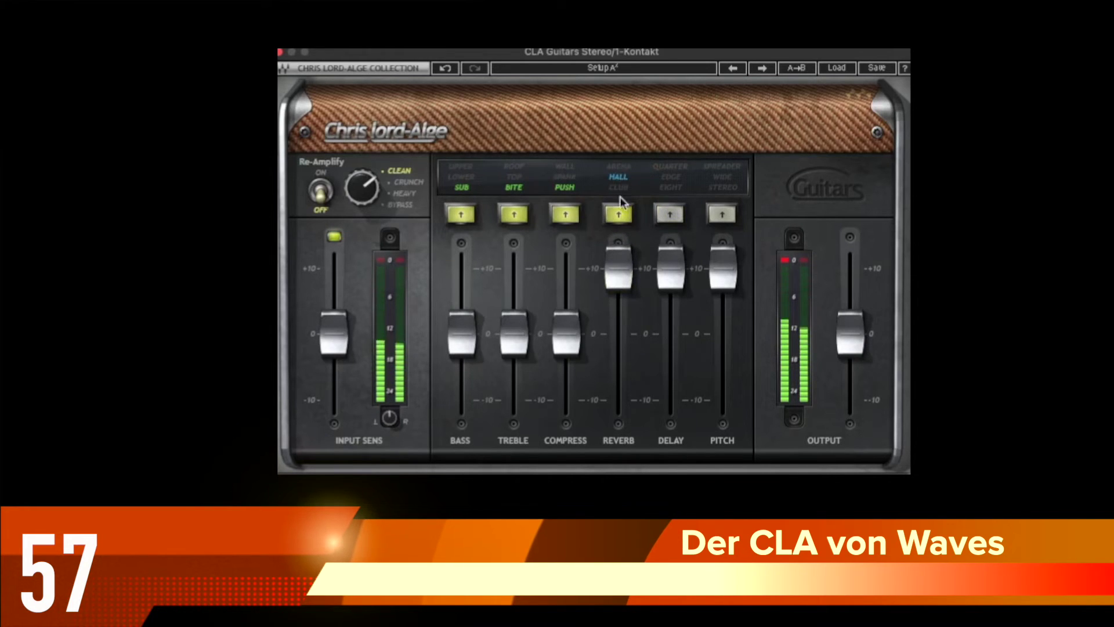
left_click(620, 214)
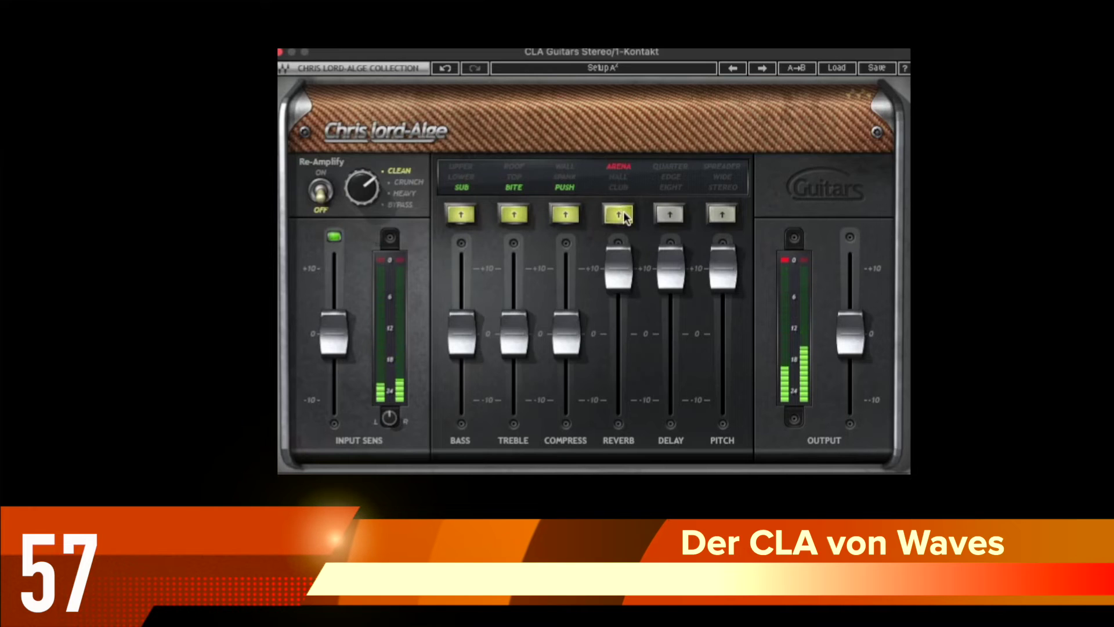
left_click(623, 213)
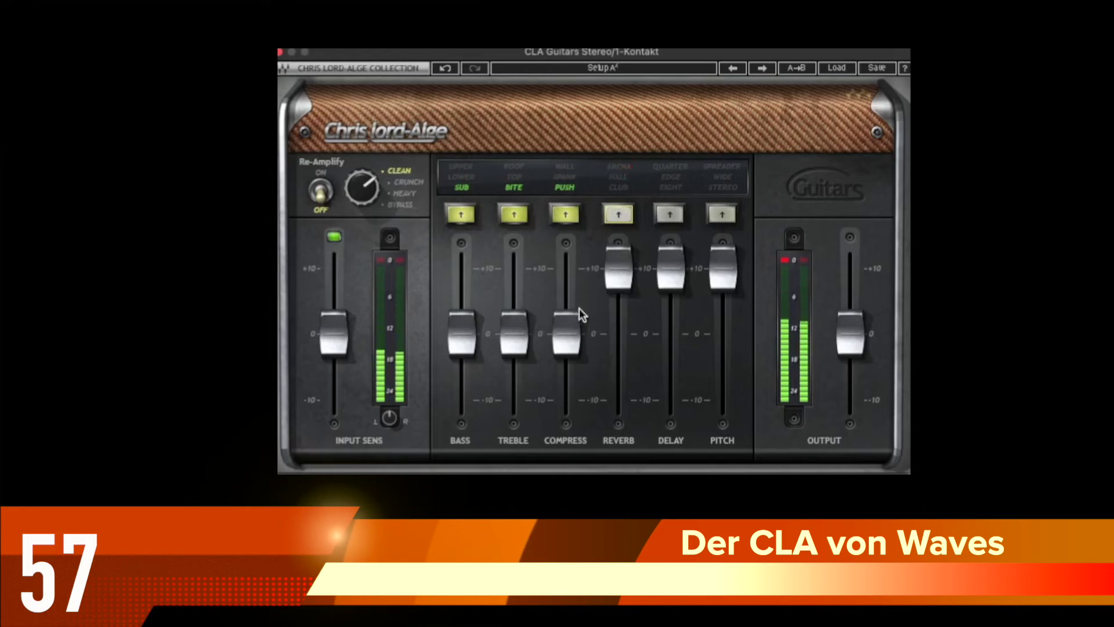
Raise the Compress fader to +10 and cycle through its compression modes, including Wall and off.
left_click_drag(572, 322, 571, 232)
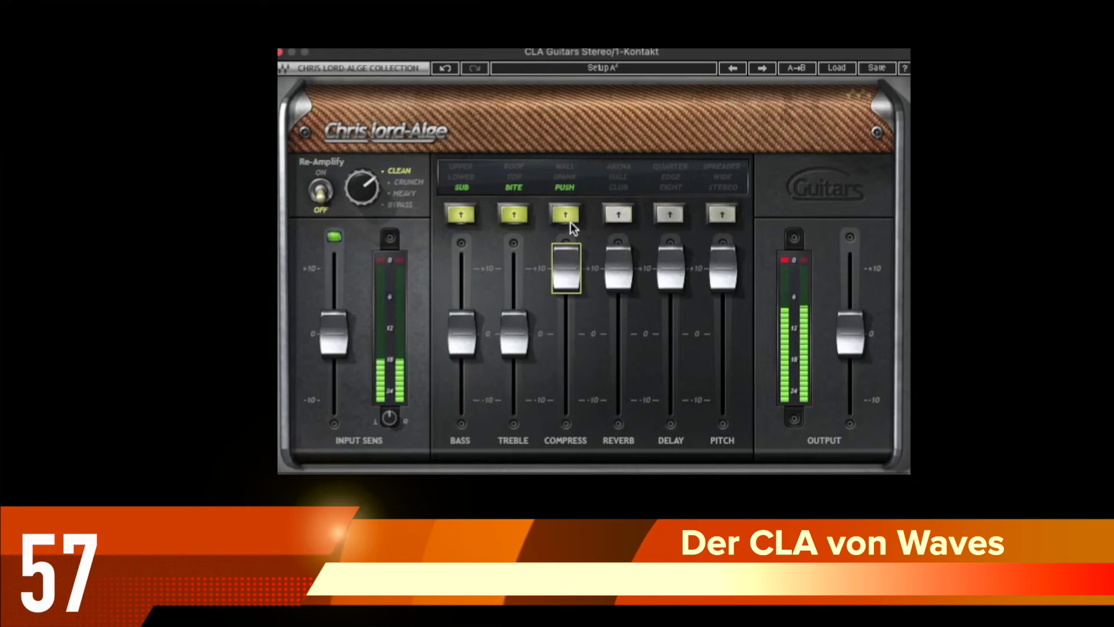
left_click(567, 215)
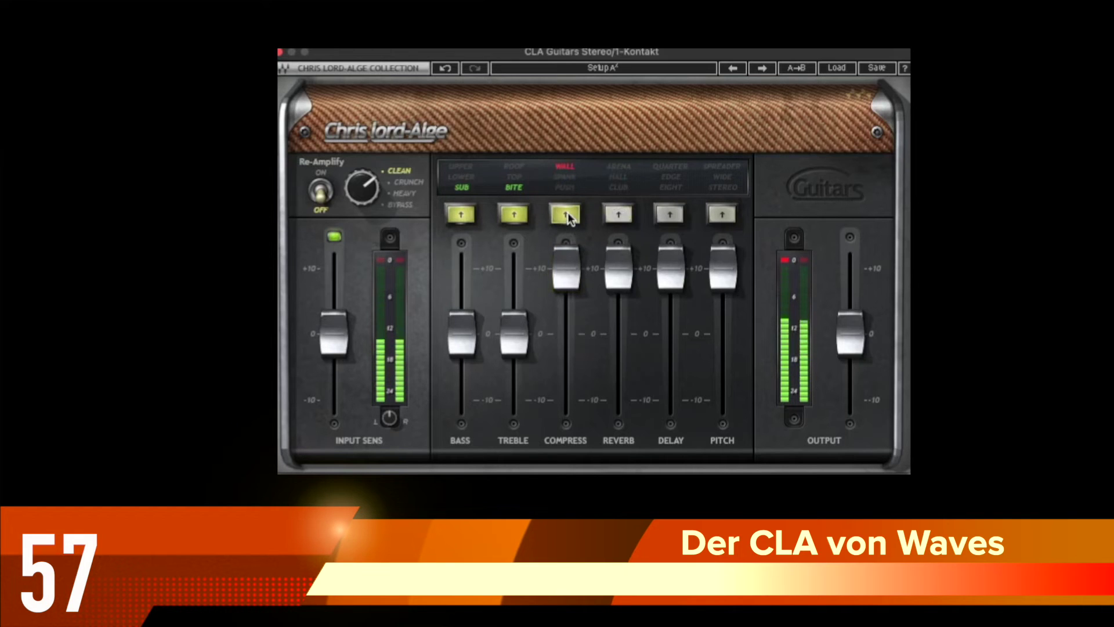
left_click(568, 213)
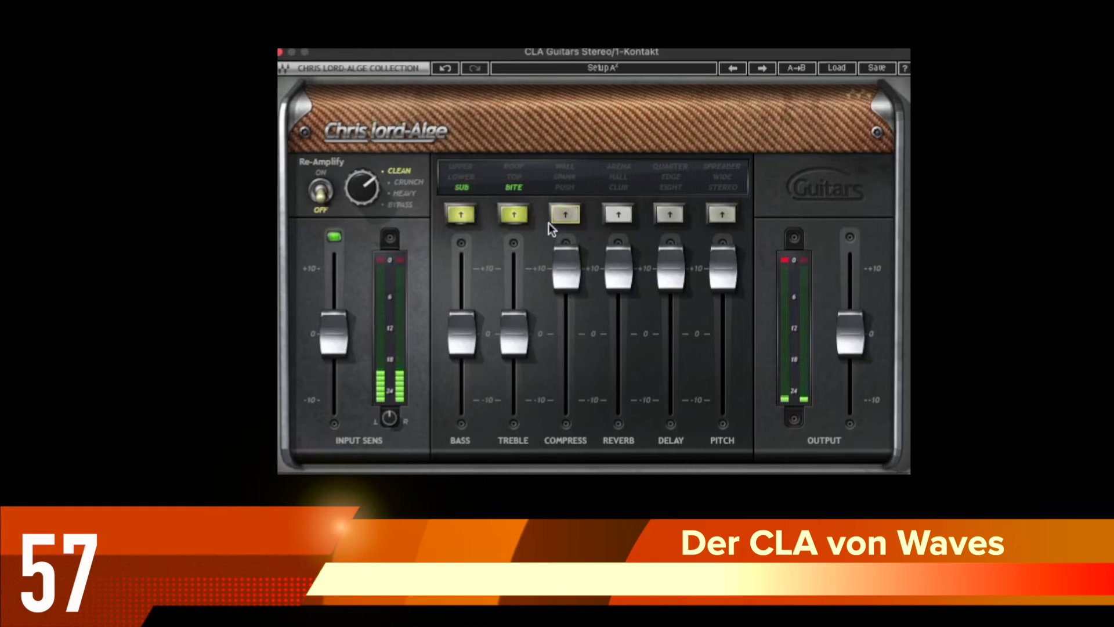
left_click(564, 215)
Adjust the channel faders, change the Treble mode and cycle through the Bass modes.
left_click_drag(566, 267, 461, 400)
left_click(515, 215)
left_click(465, 216)
left_click(466, 216)
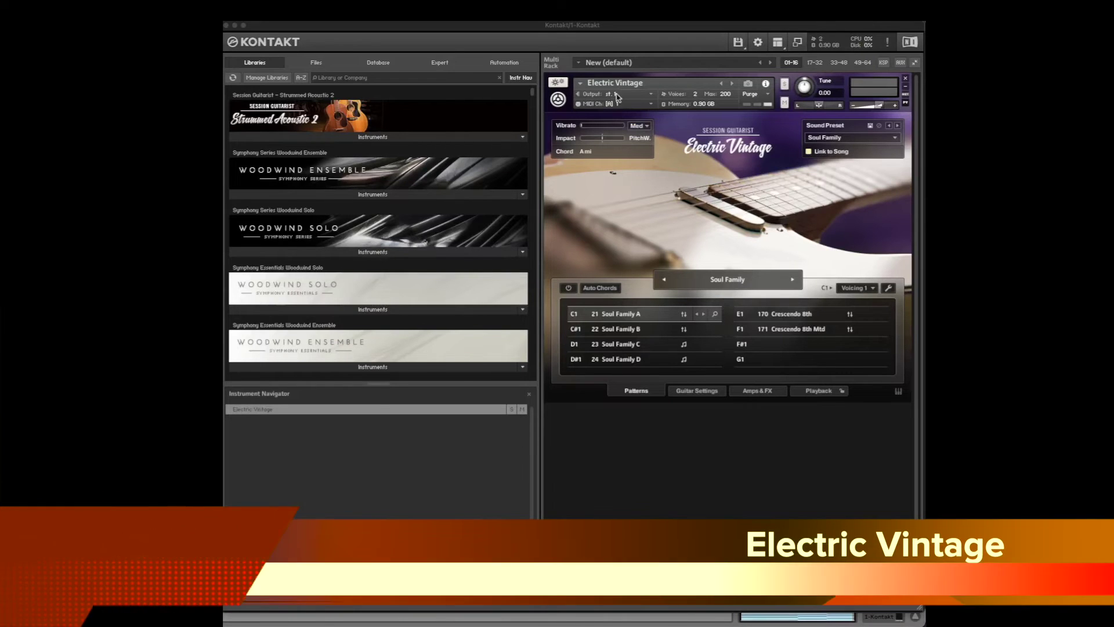
In Kontakt's Electric Vintage, audition the Soul Family B, C and D, Crescendo 8th and Crescendo 8th Mtd patterns, and return to Soul Family A.
left_click(622, 331)
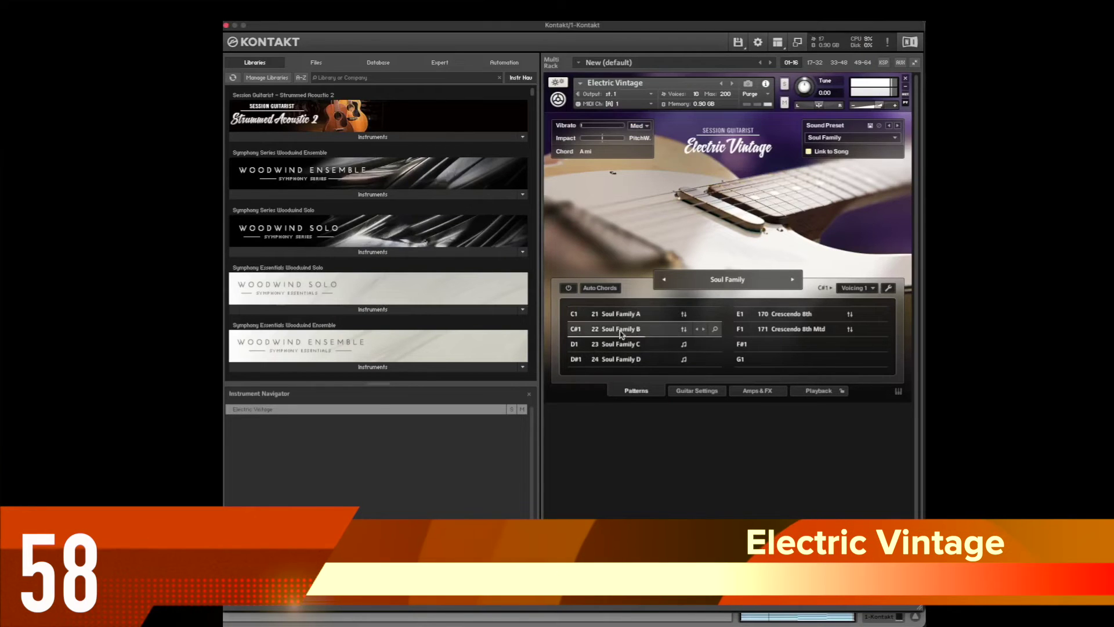
left_click(659, 346)
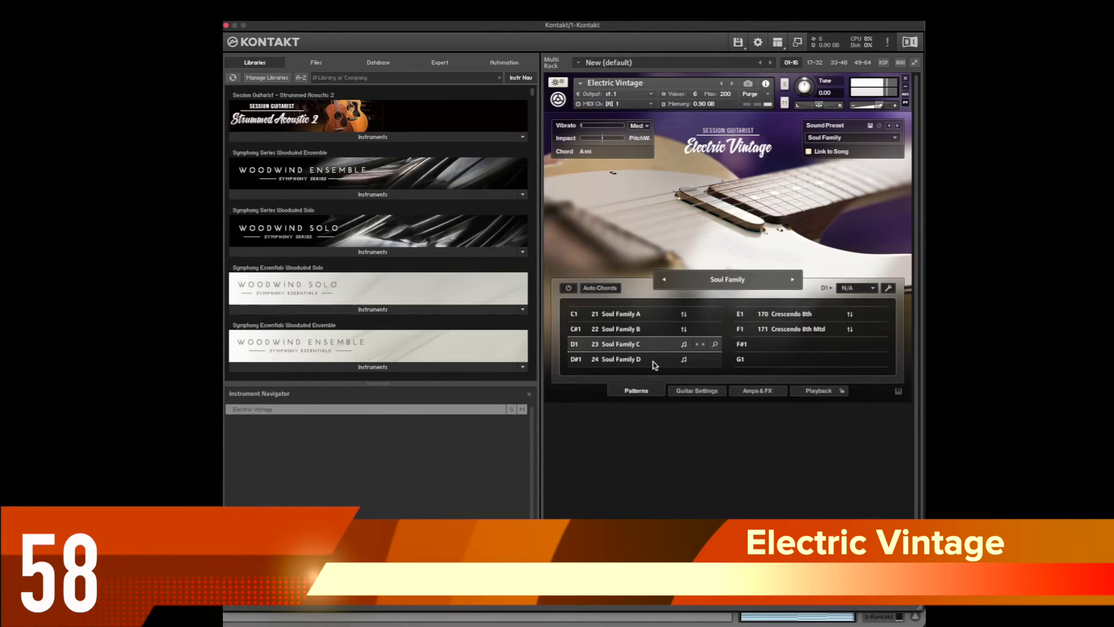
left_click(655, 361)
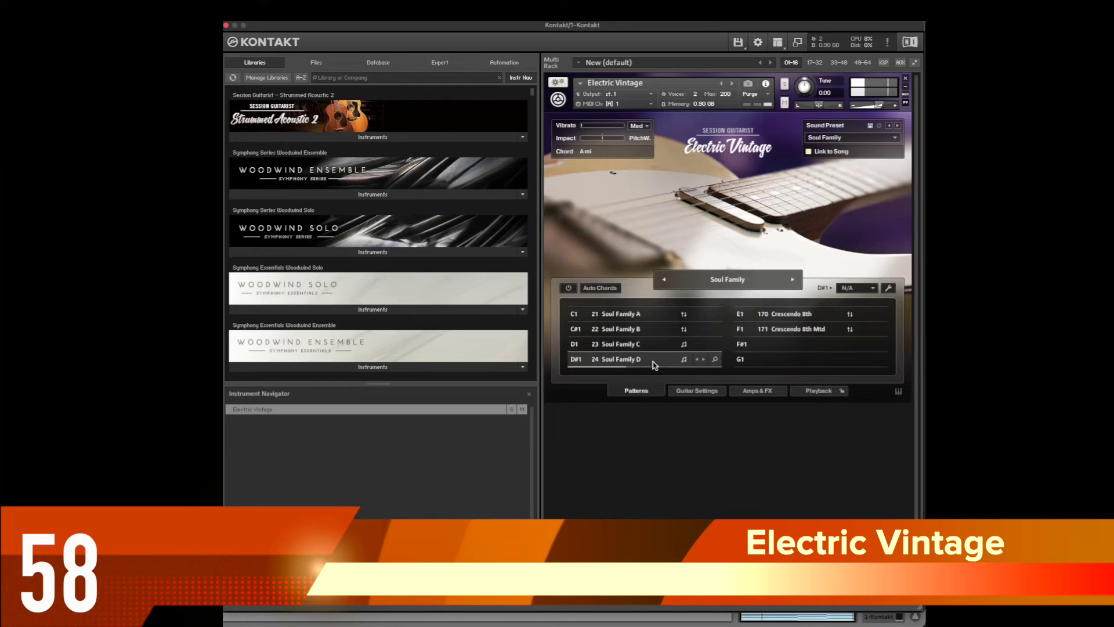
left_click(820, 315)
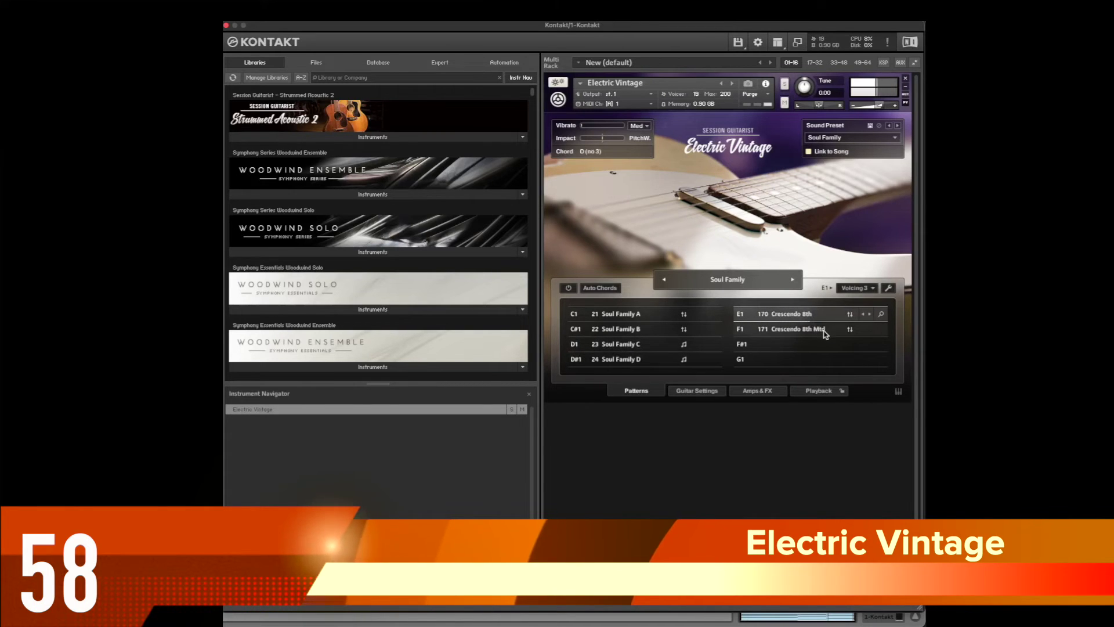
left_click(824, 330)
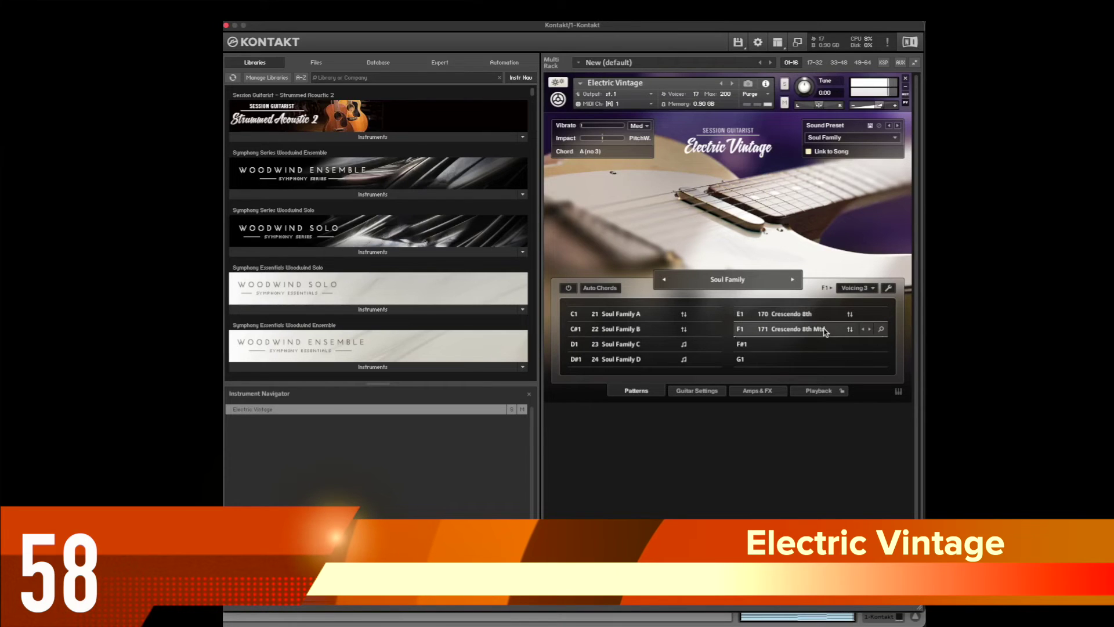
left_click(657, 315)
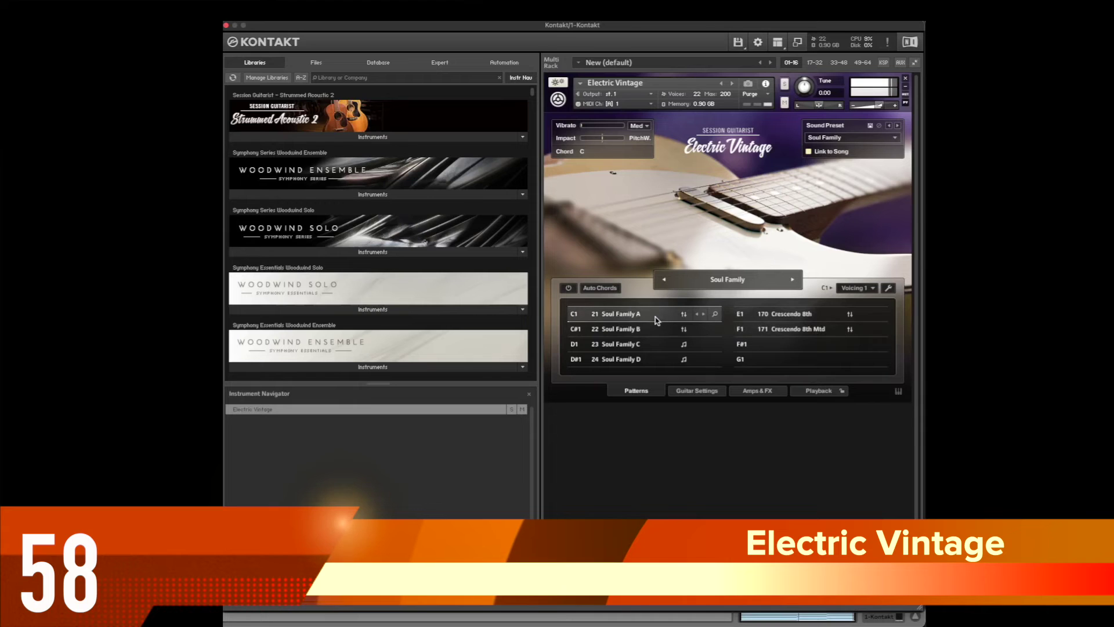
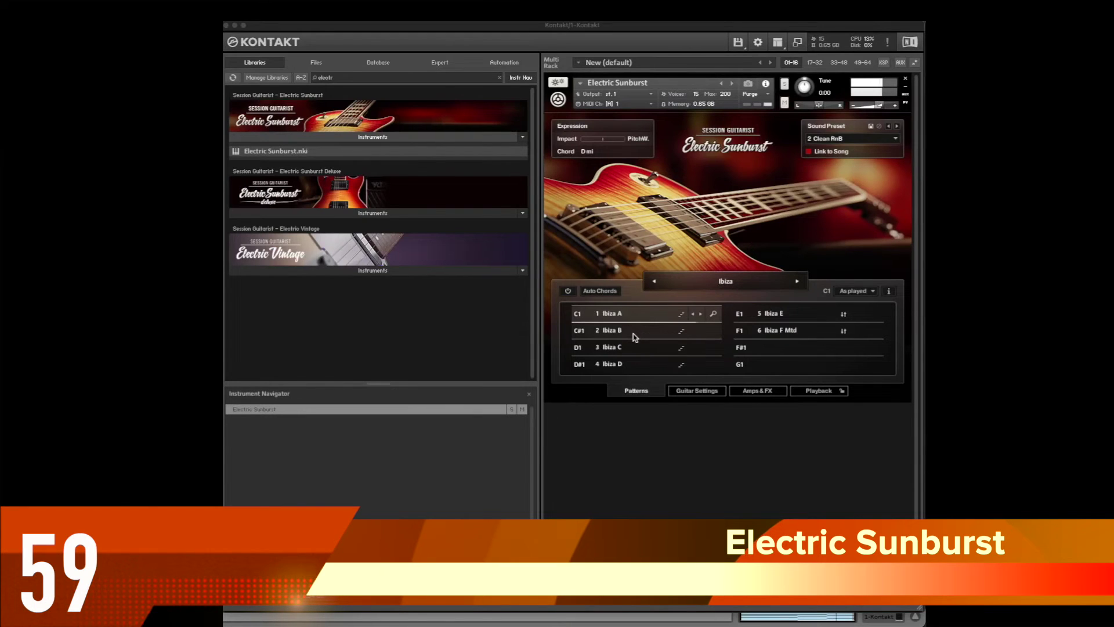
Audition the Ibiza B, C, D, E and F Mtd patterns in Electric Sunburst.
left_click(635, 335)
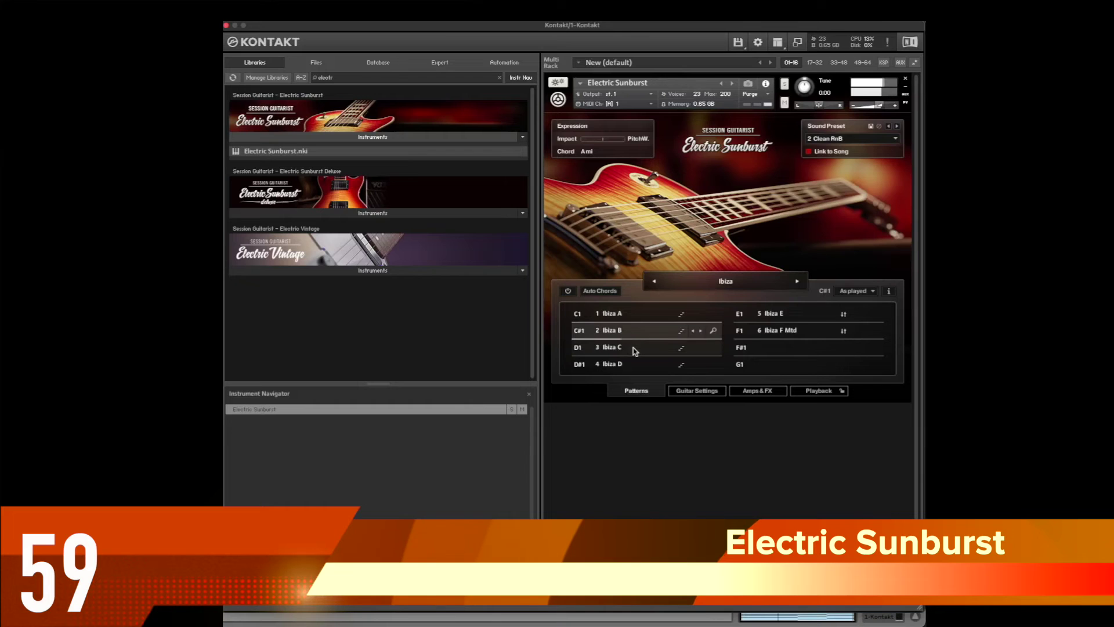
left_click(635, 350)
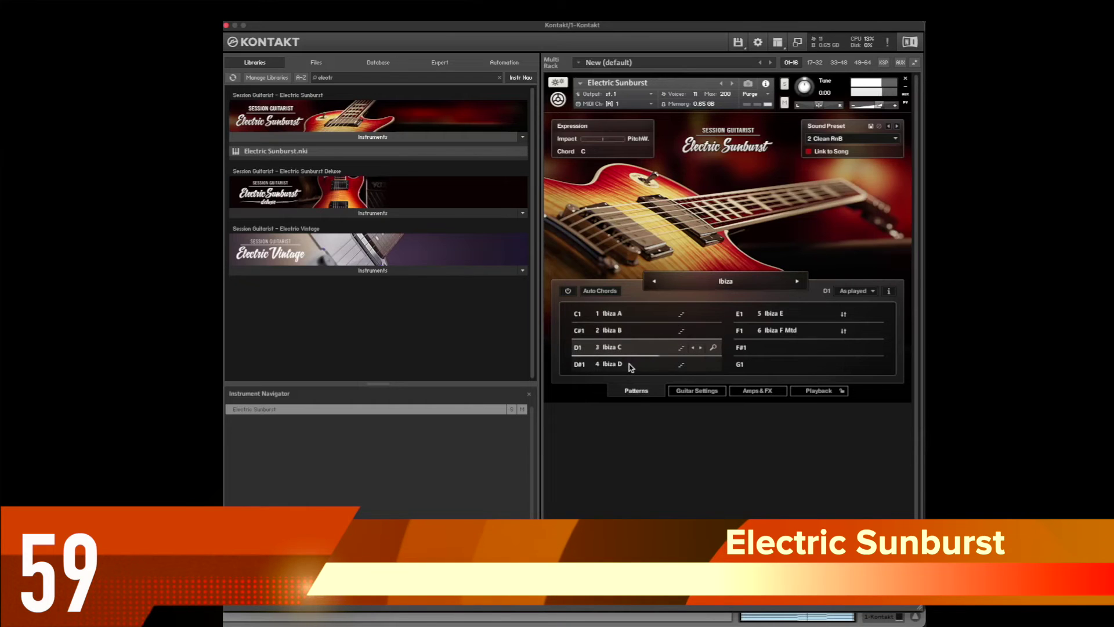
left_click(631, 366)
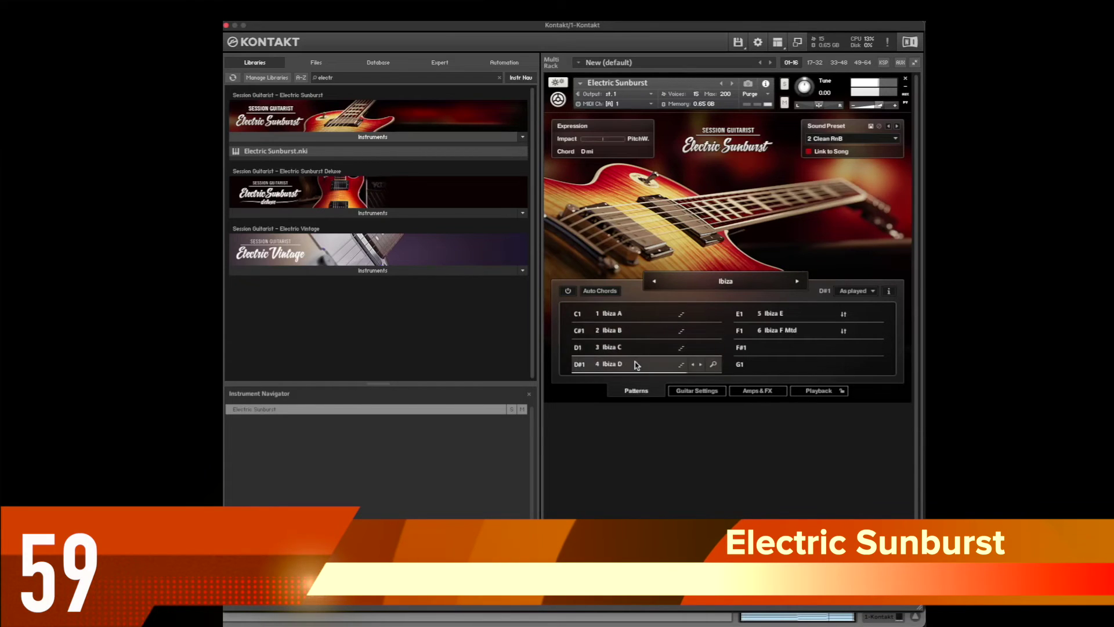
left_click(790, 313)
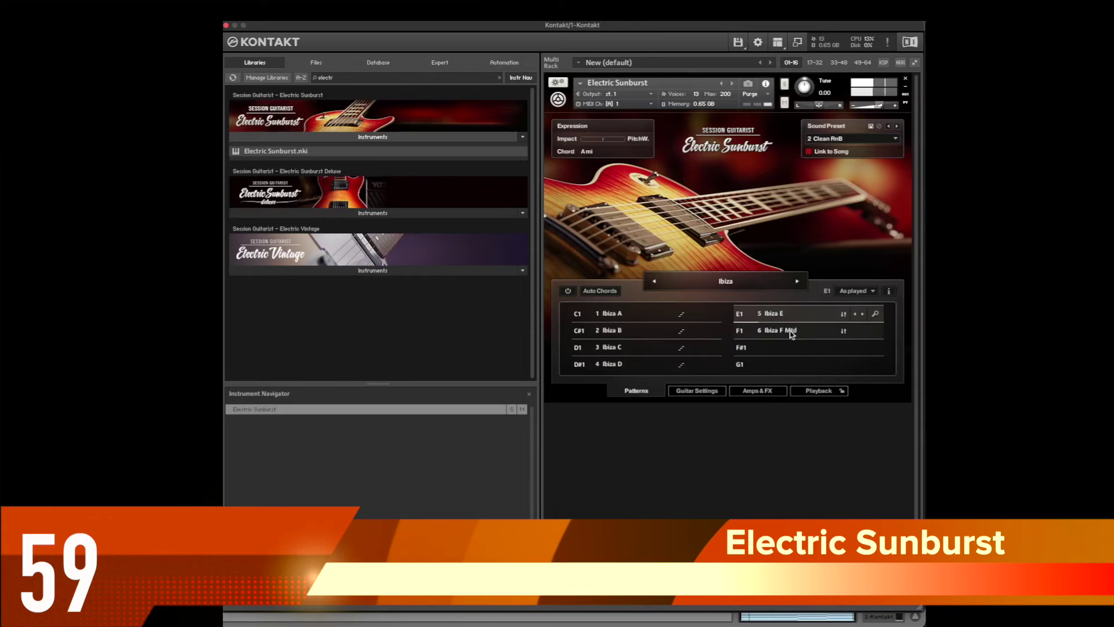
left_click(797, 332)
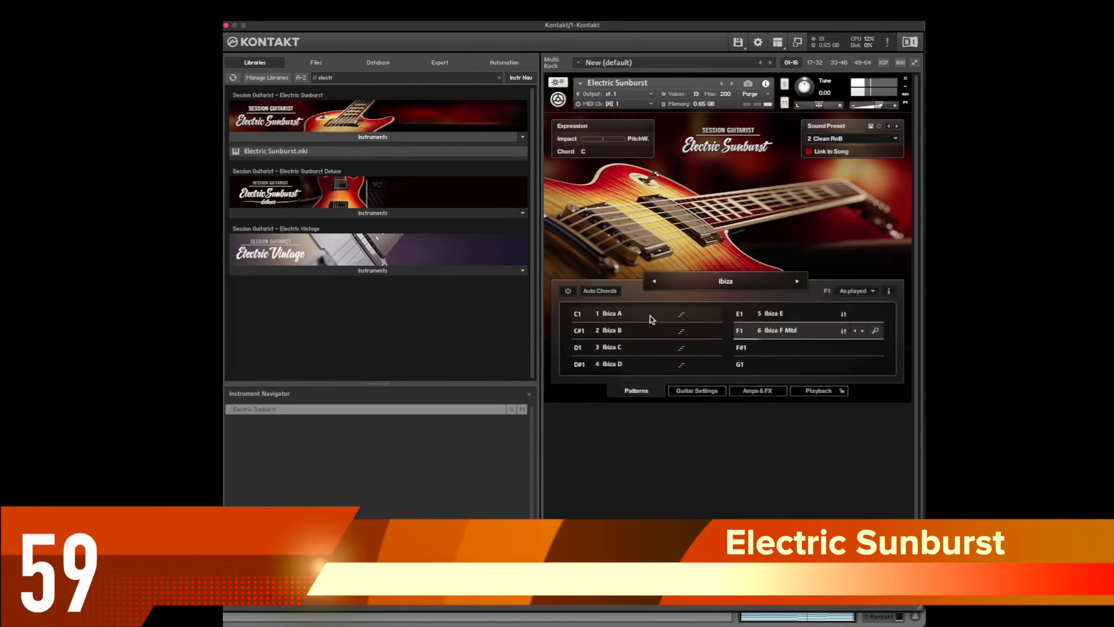
Audition the Electro Darkness, Crunch Dusty Road, Hi Gain Rock Hard, Reggae Chunky and Clean Salsa sound presets on the Ibiza A pattern.
left_click(892, 140)
left_click(853, 221)
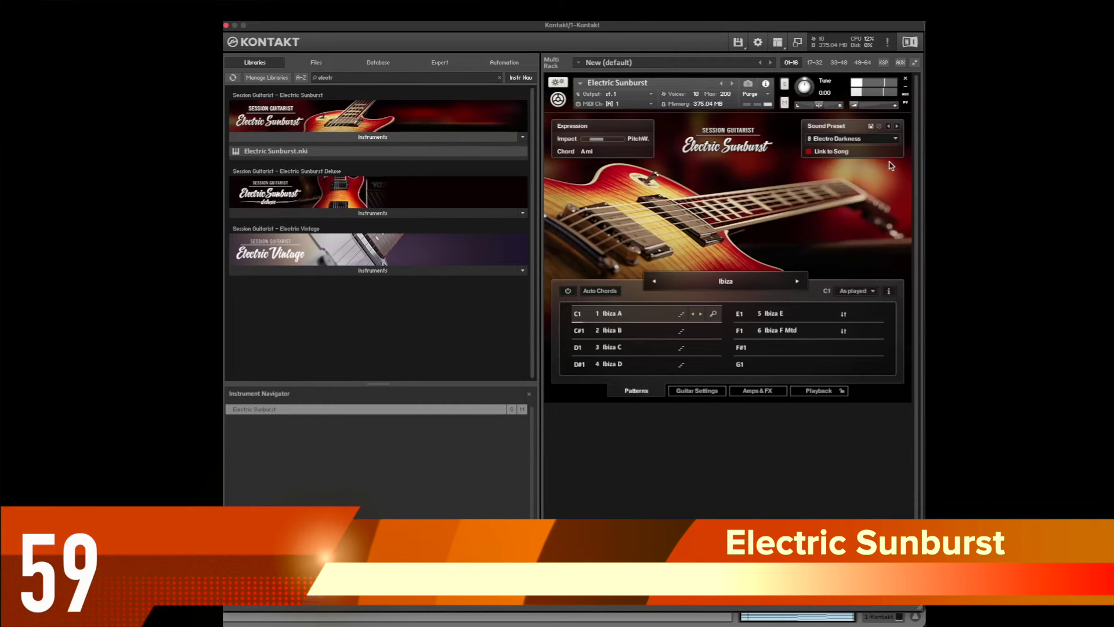
left_click(896, 141)
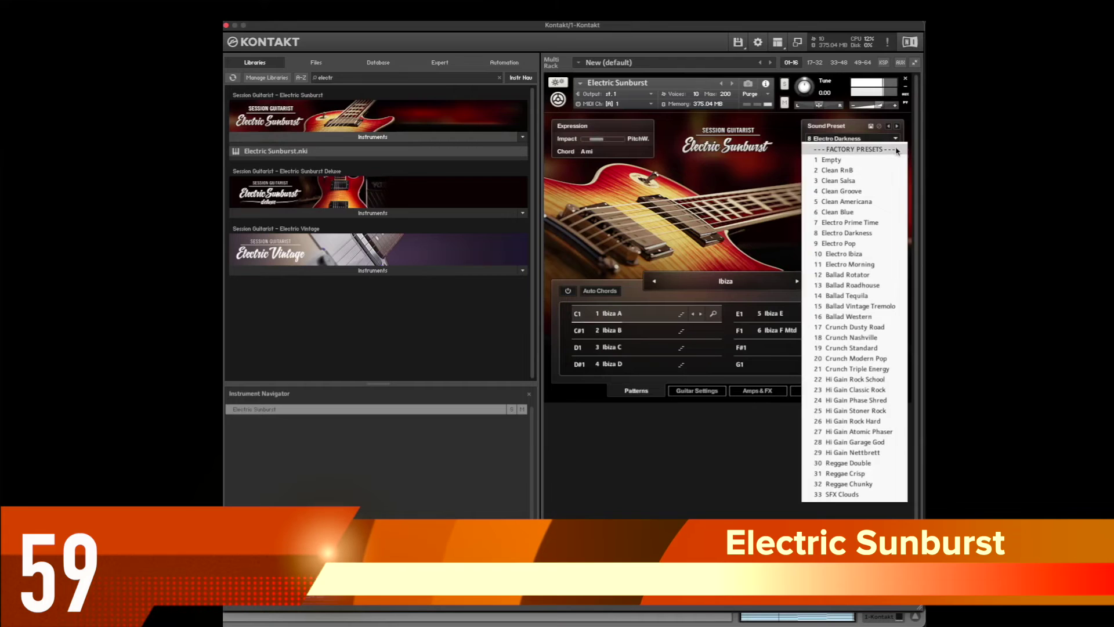
left_click(875, 327)
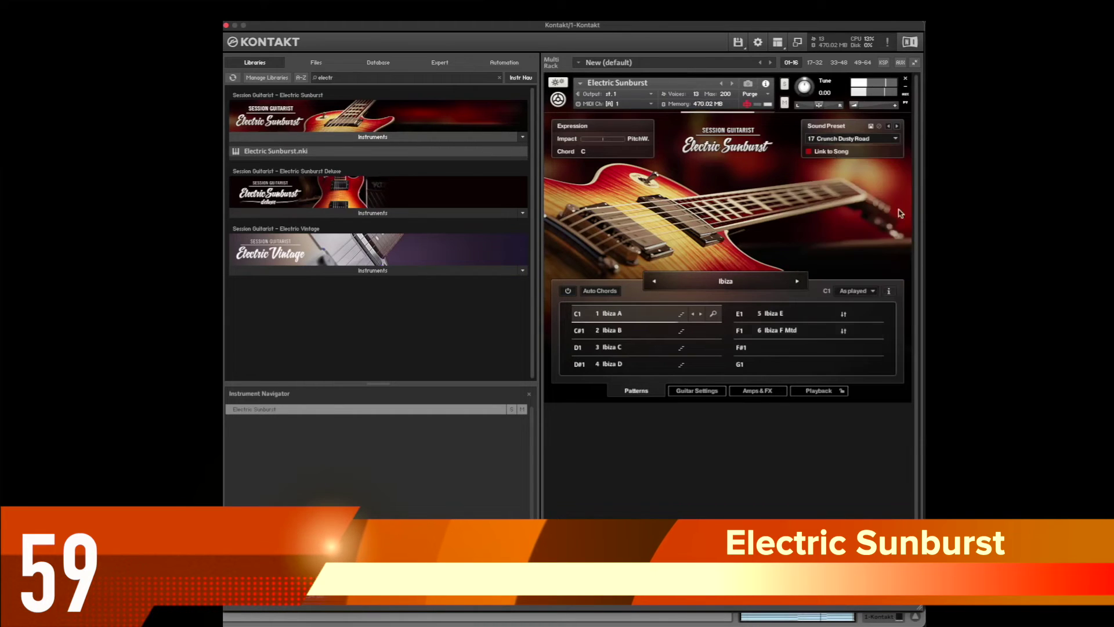
left_click(897, 140)
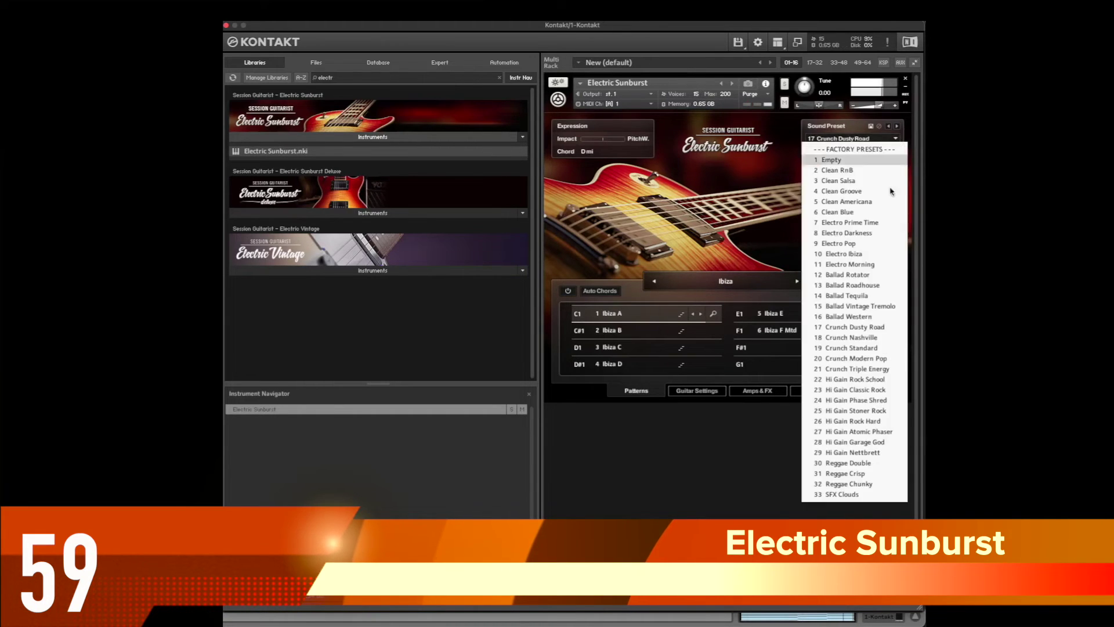
left_click(878, 420)
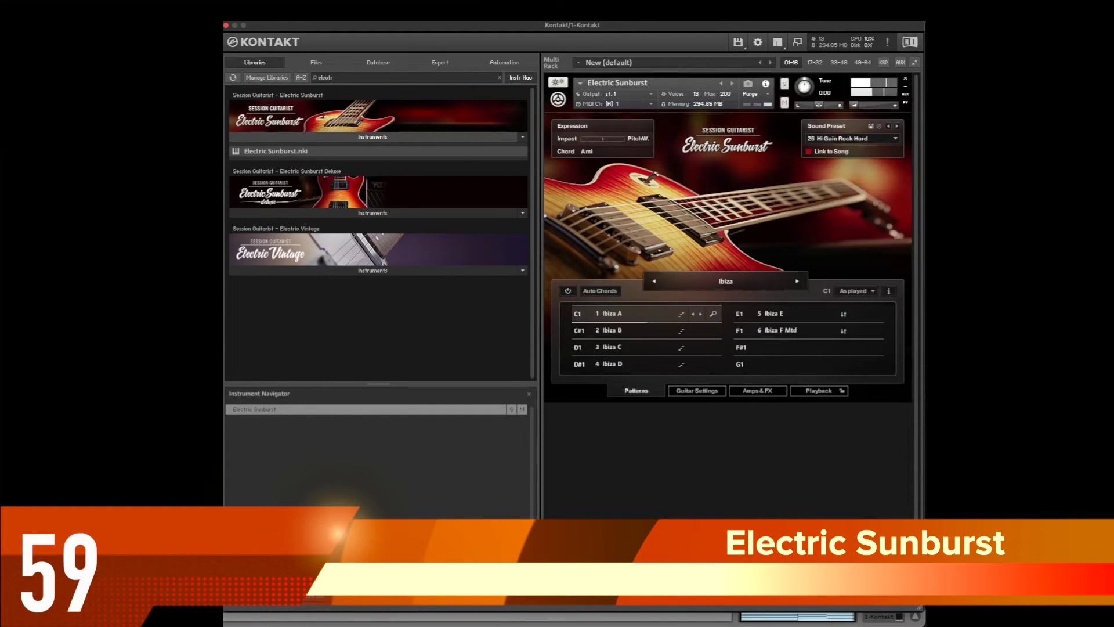
left_click(895, 137)
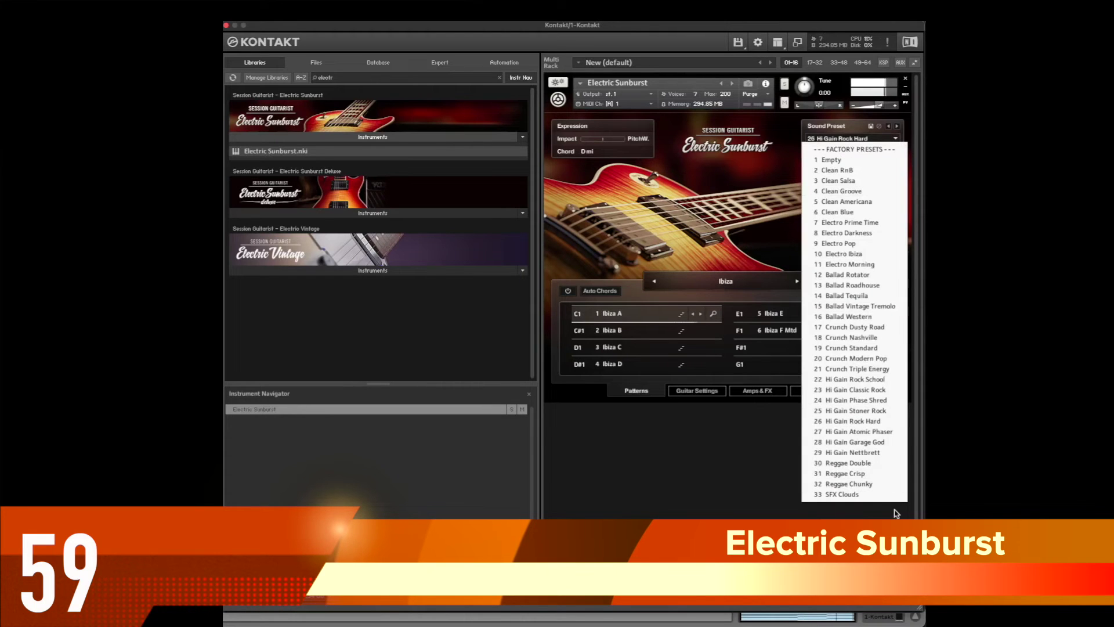
left_click(892, 483)
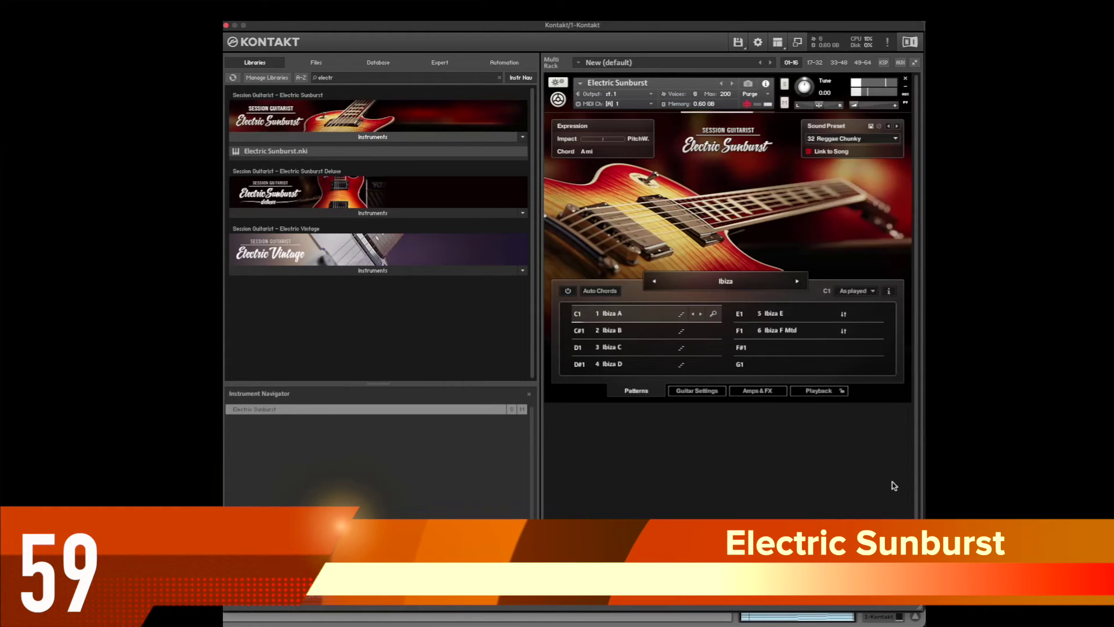
left_click(896, 139)
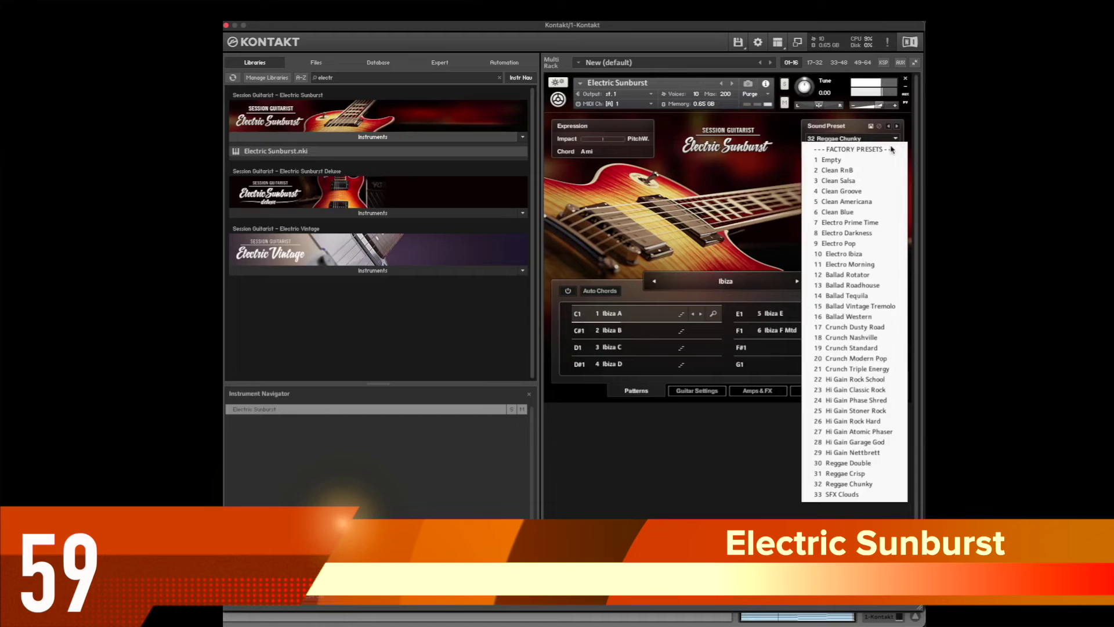
left_click(873, 181)
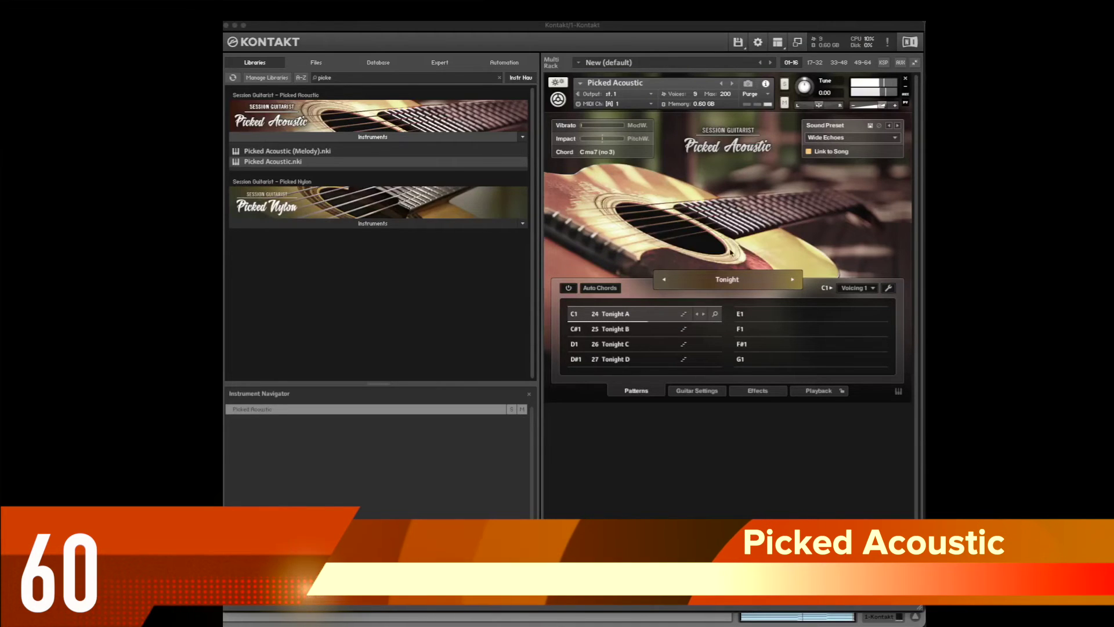
In Picked Acoustic, audition the Tonight B, C and D patterns and return to Tonight A.
left_click(600, 330)
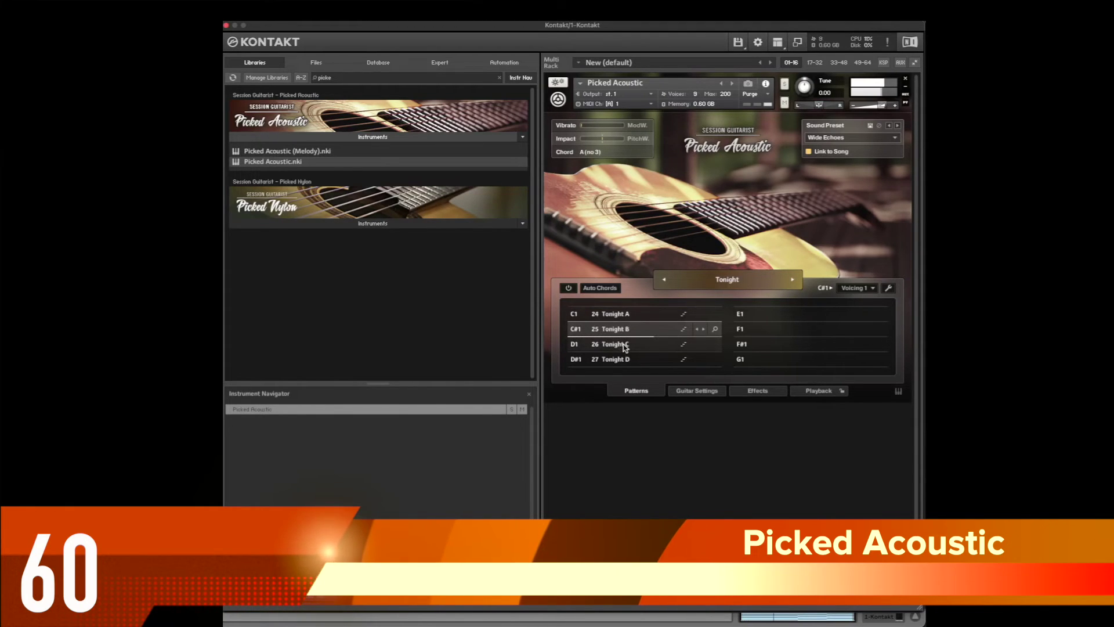
left_click(626, 346)
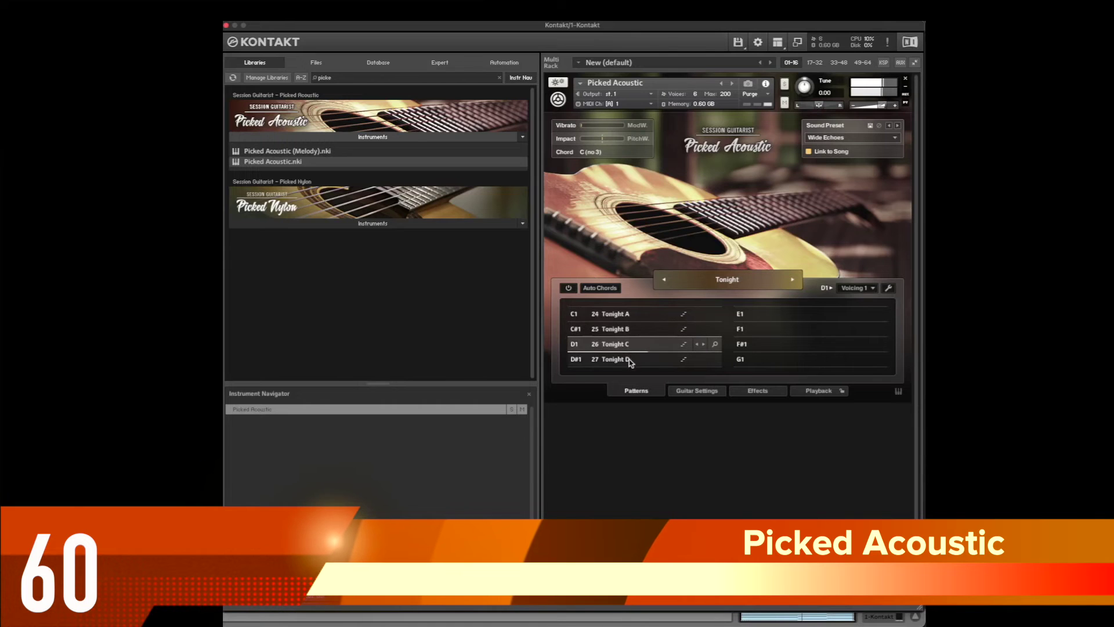
left_click(631, 361)
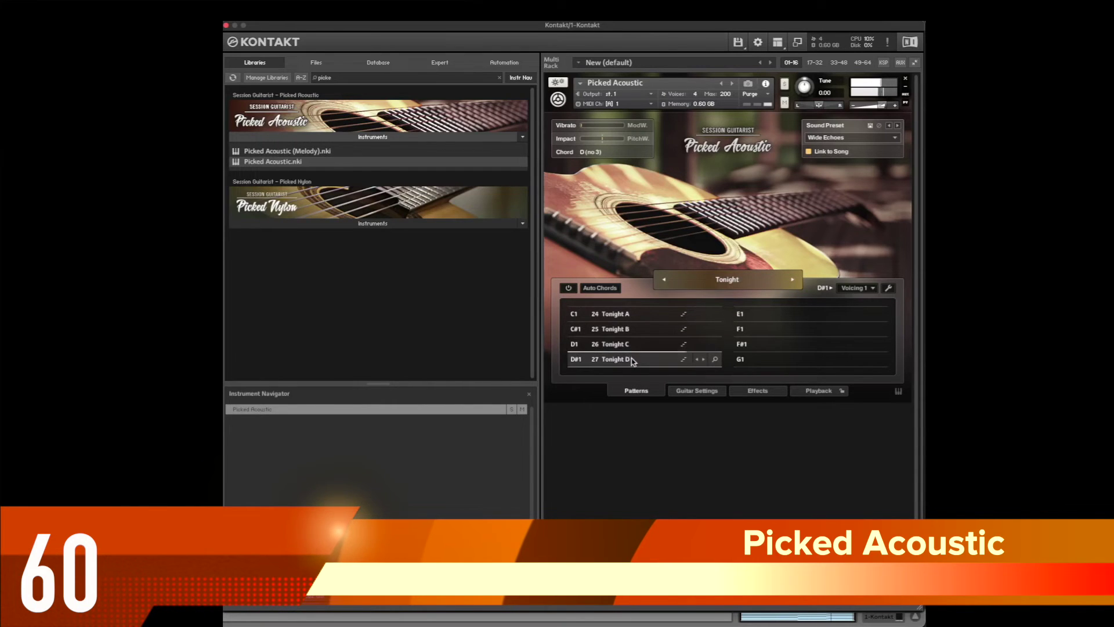
left_click(636, 319)
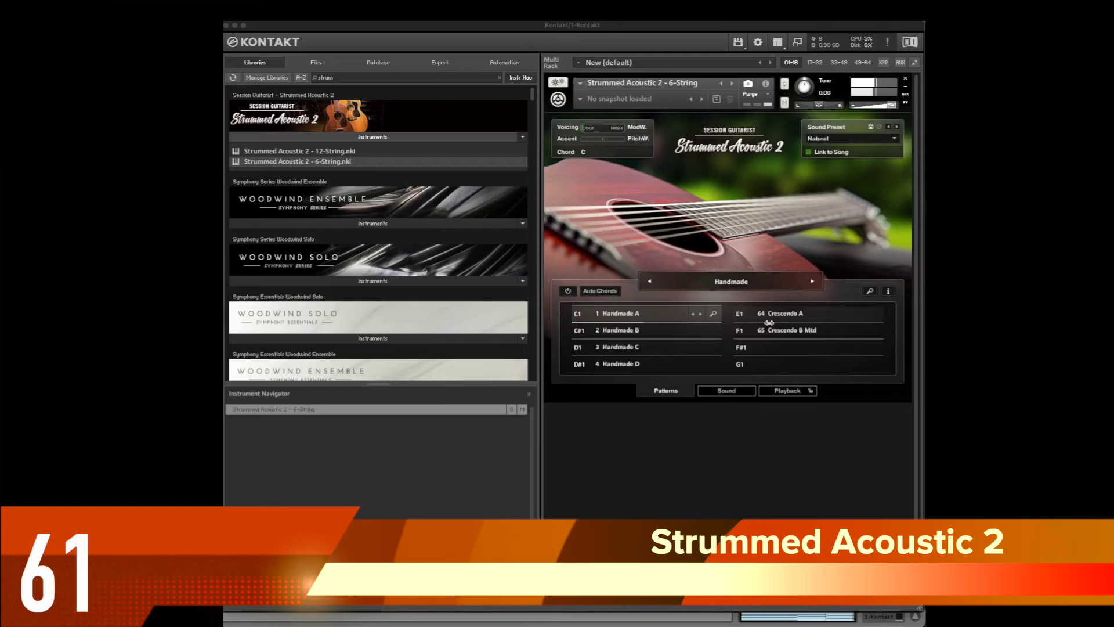
In Strummed Acoustic 2, audition Handmade B, C and D, Crescendo A and Crescendo B Mtd, and return to Handmade A.
left_click(625, 331)
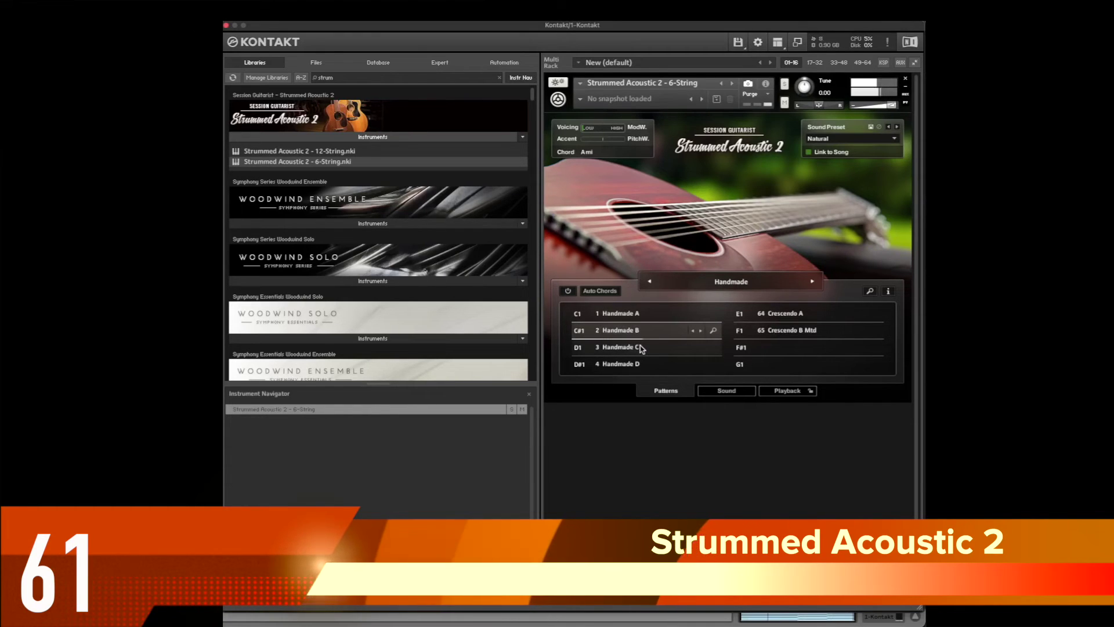
left_click(643, 347)
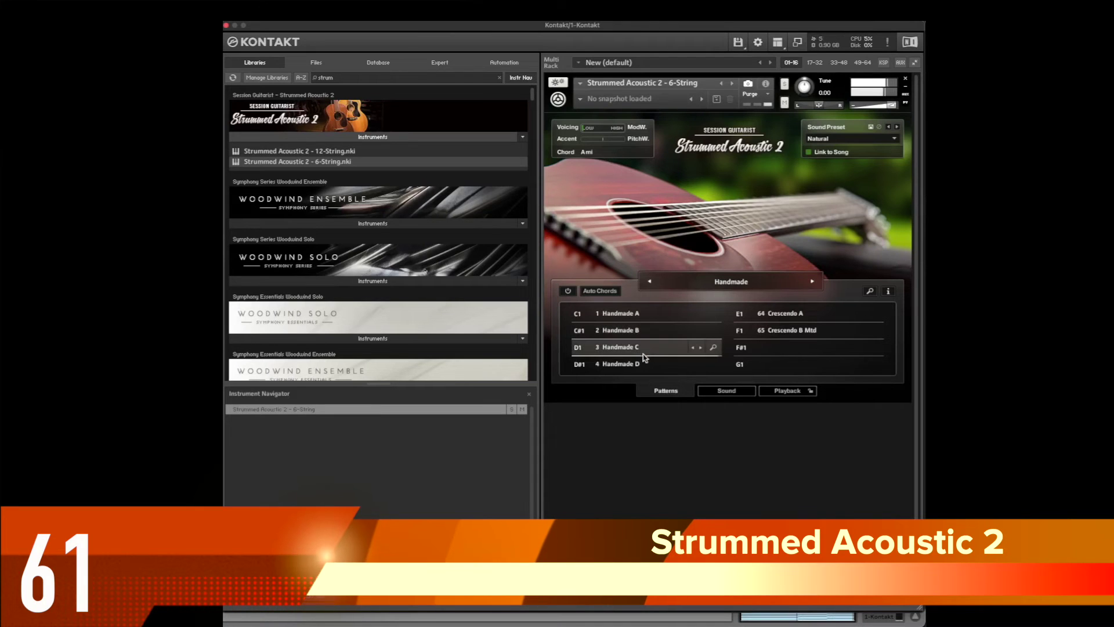
left_click(649, 366)
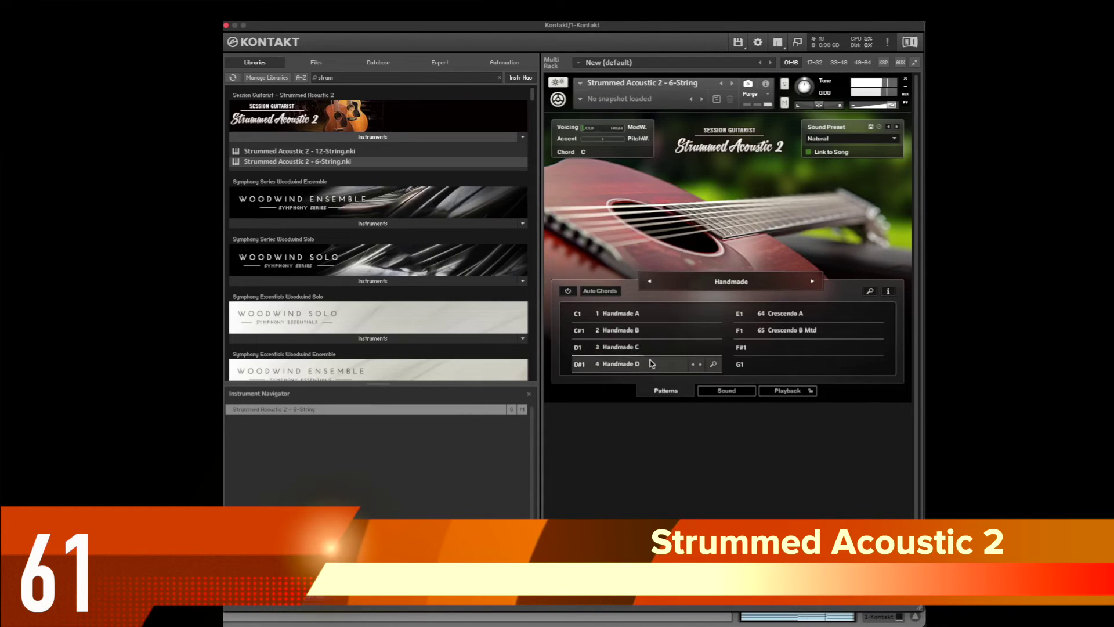
left_click(784, 316)
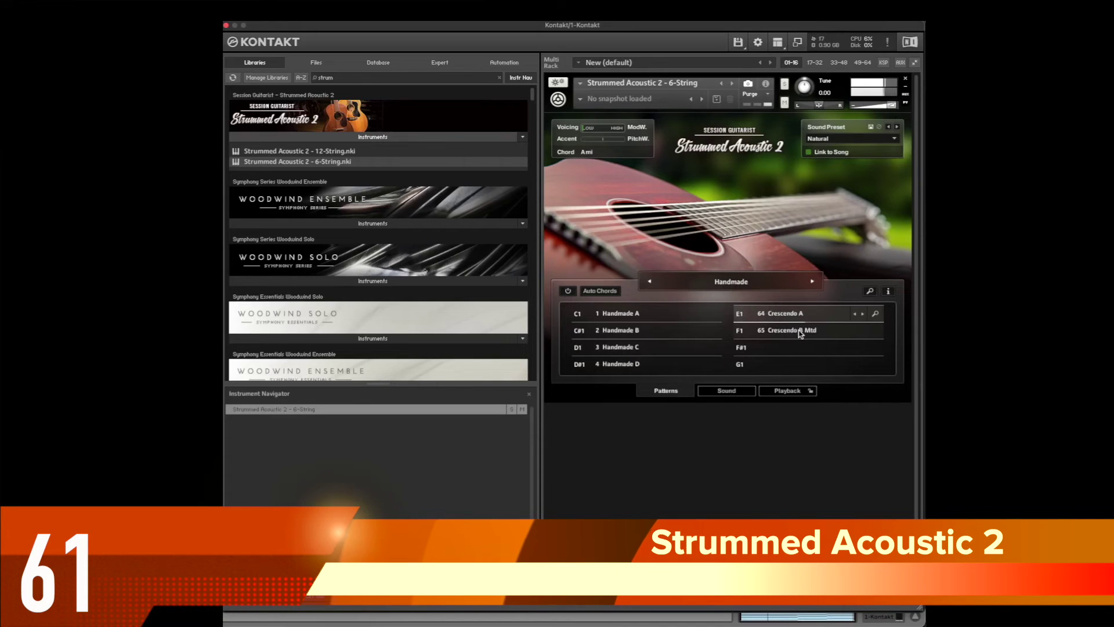
left_click(799, 331)
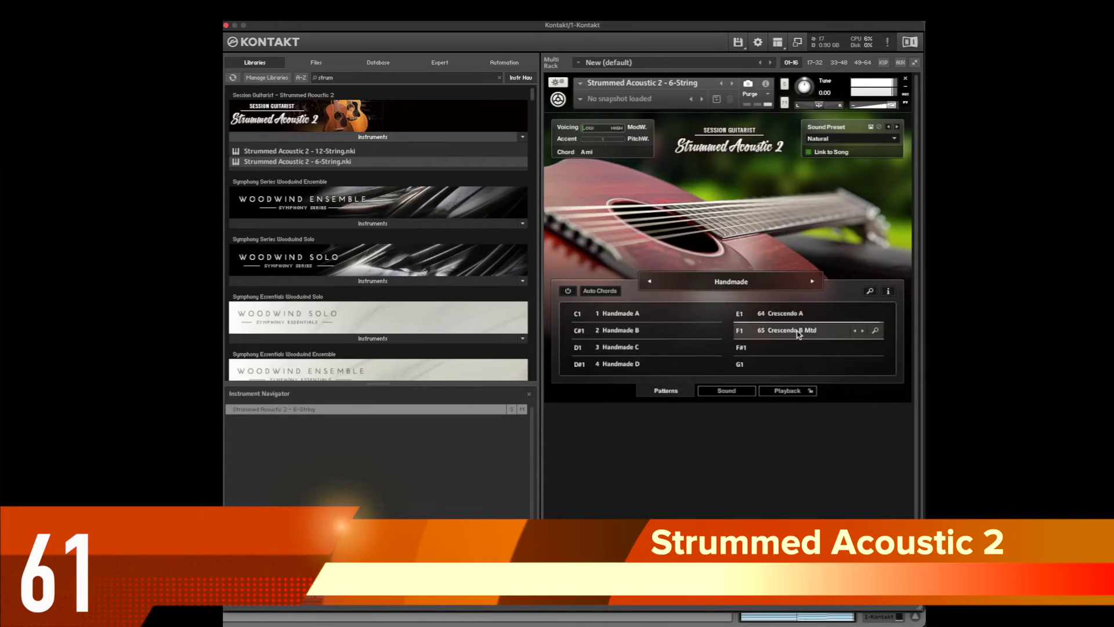
left_click(676, 316)
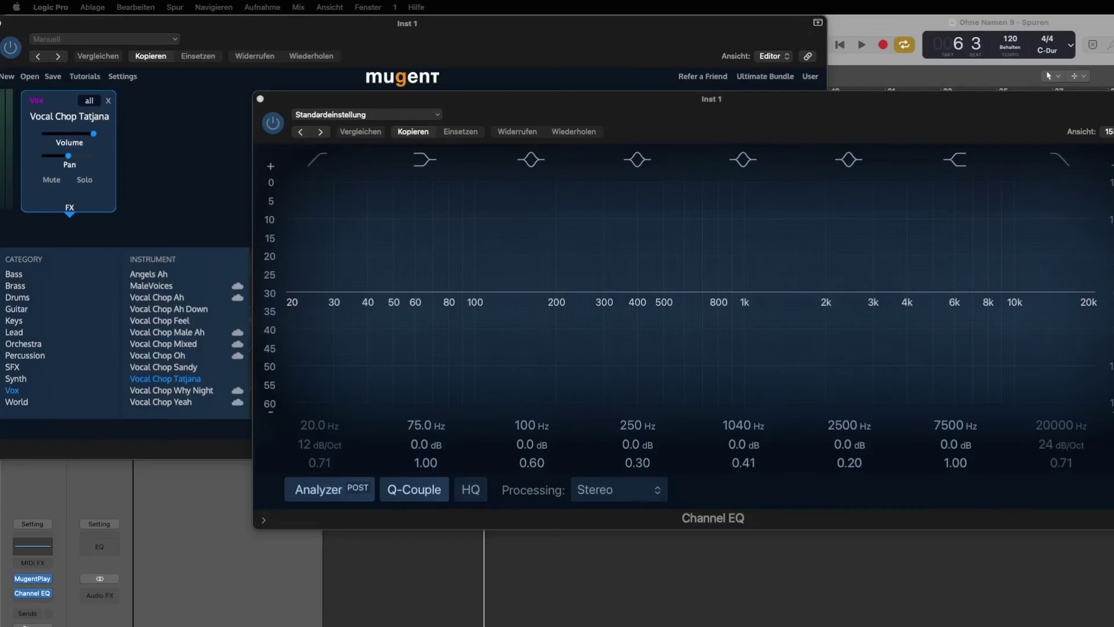
In Logic Pro, play the vocal chop and band-limit it in Channel EQ with a 720 Hz low cut and a 4640 Hz high cut.
left_click(697, 103)
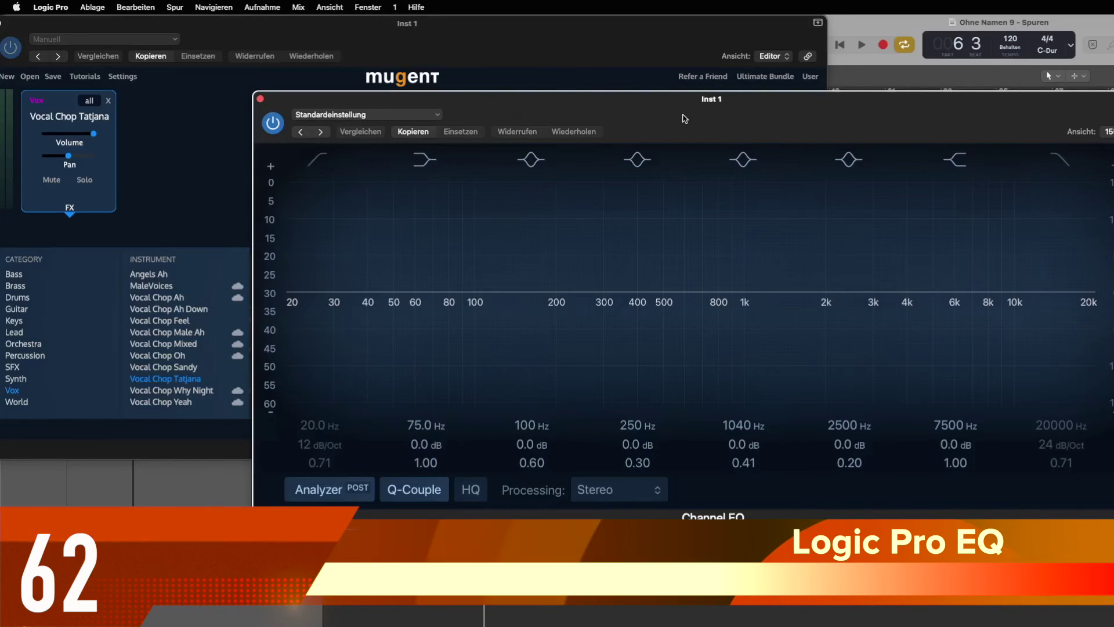
key("space")
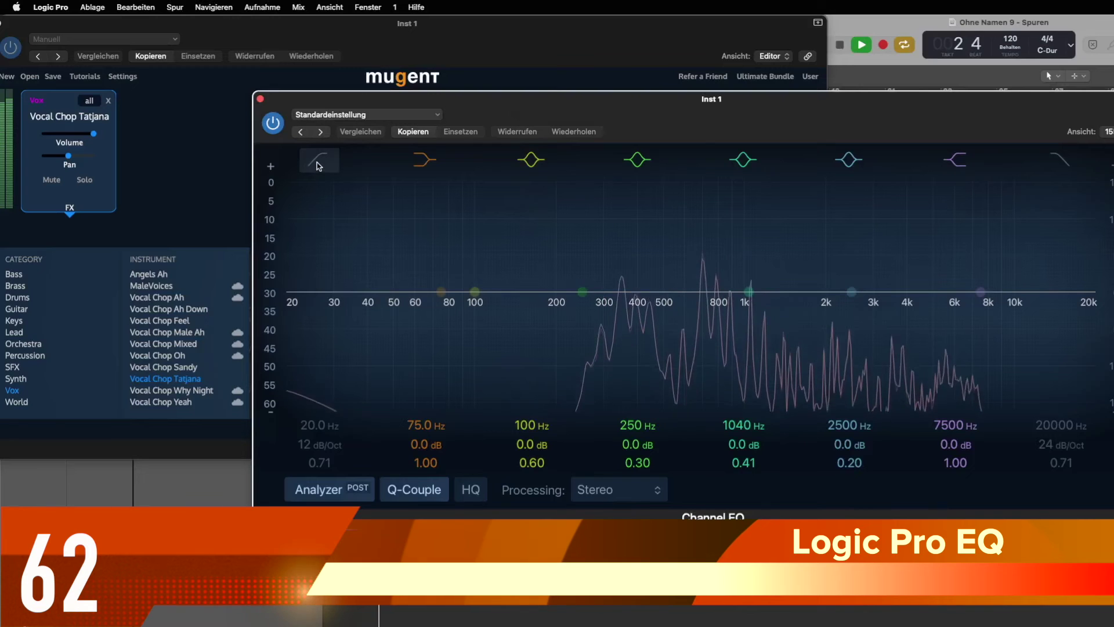
left_click(318, 166)
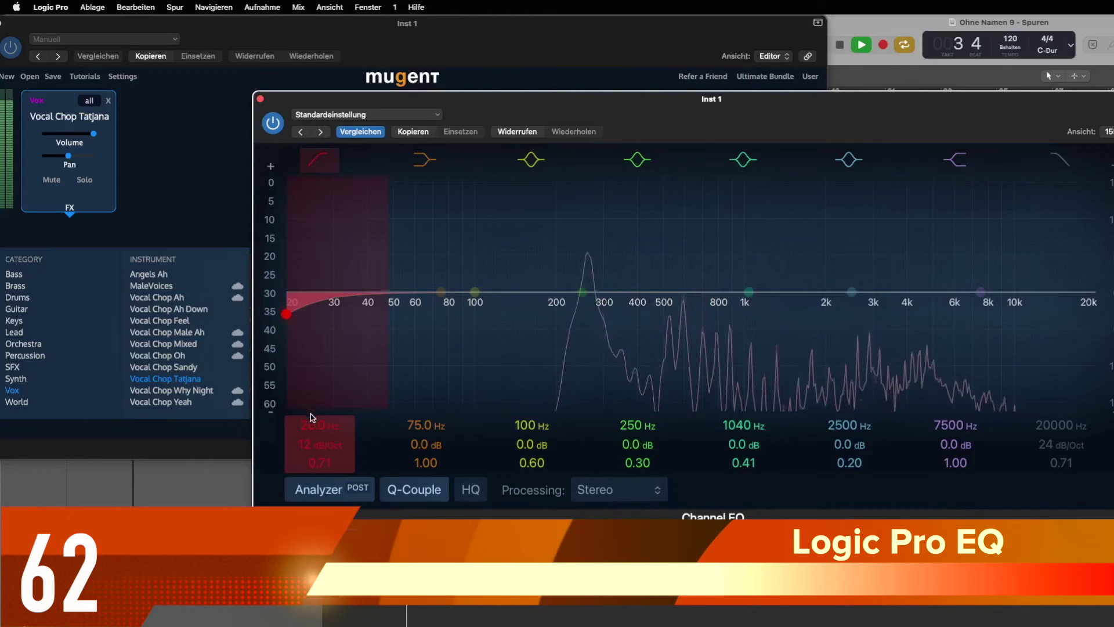
left_click_drag(310, 413, 542, 413)
left_click_drag(524, 313, 651, 313)
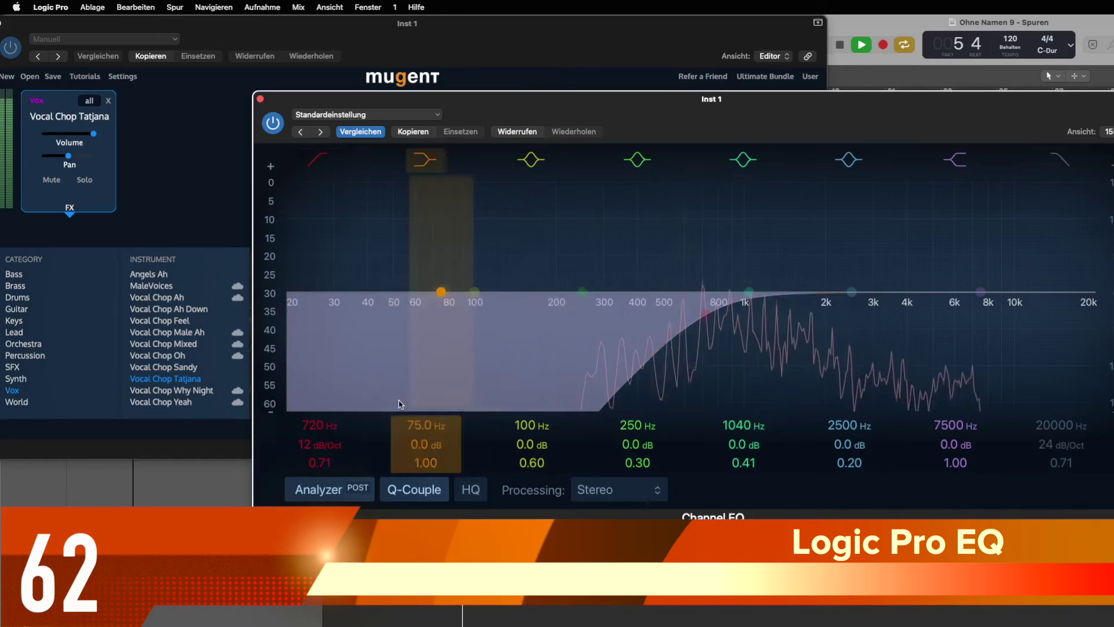
left_click(1059, 159)
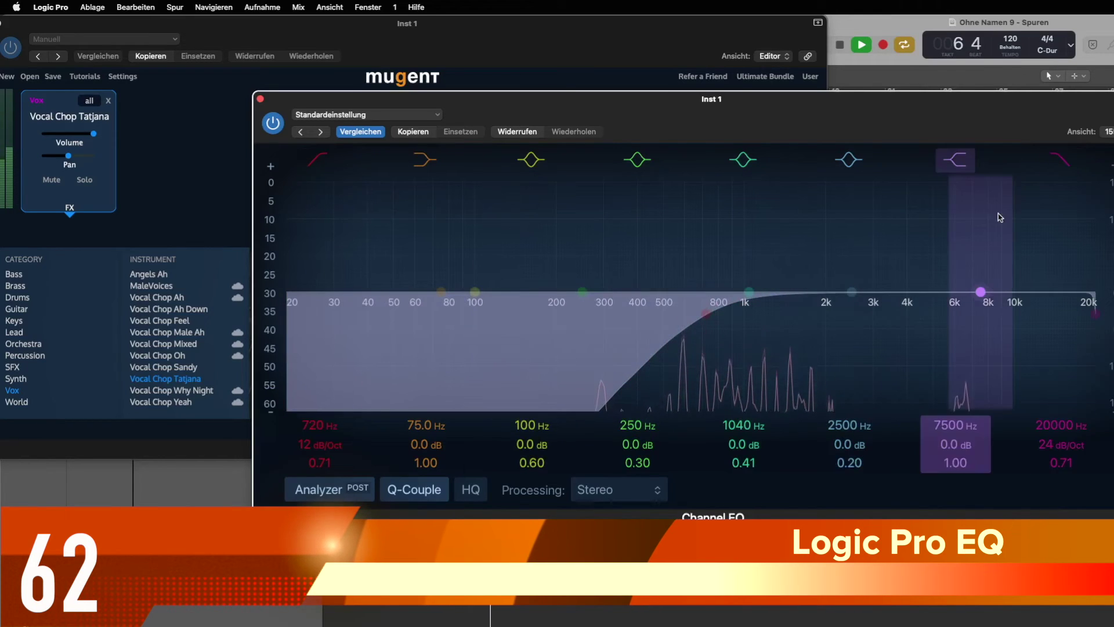
left_click_drag(1044, 432, 1044, 482)
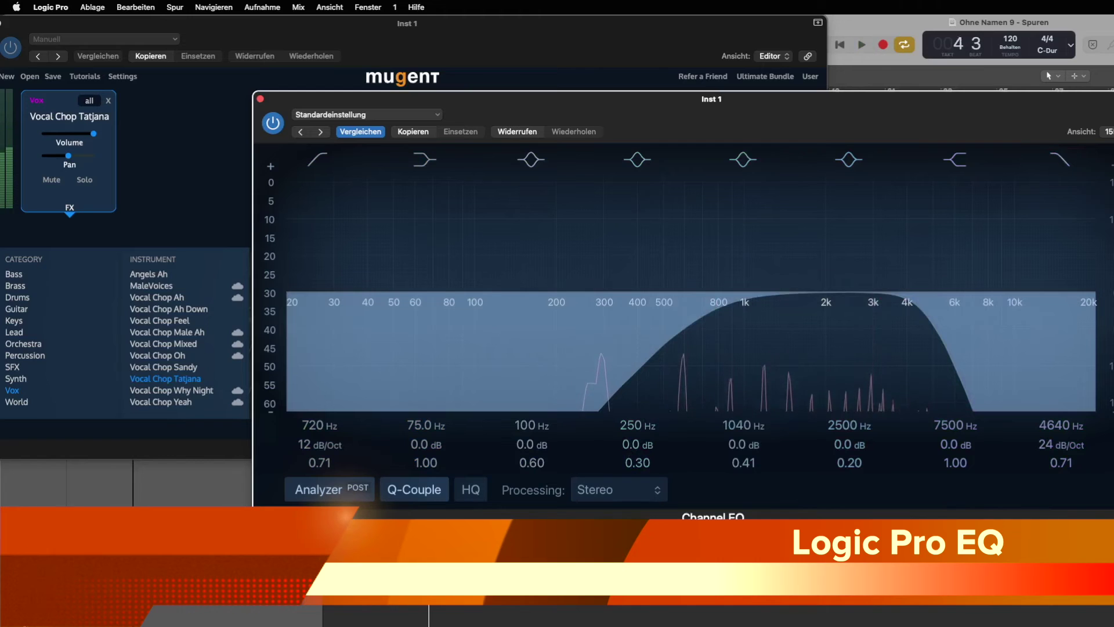
Play back the melody split across the 303 Lead, Amsterdam Lead Saw, Logo Sound and Trance Lead tracks.
key("space")
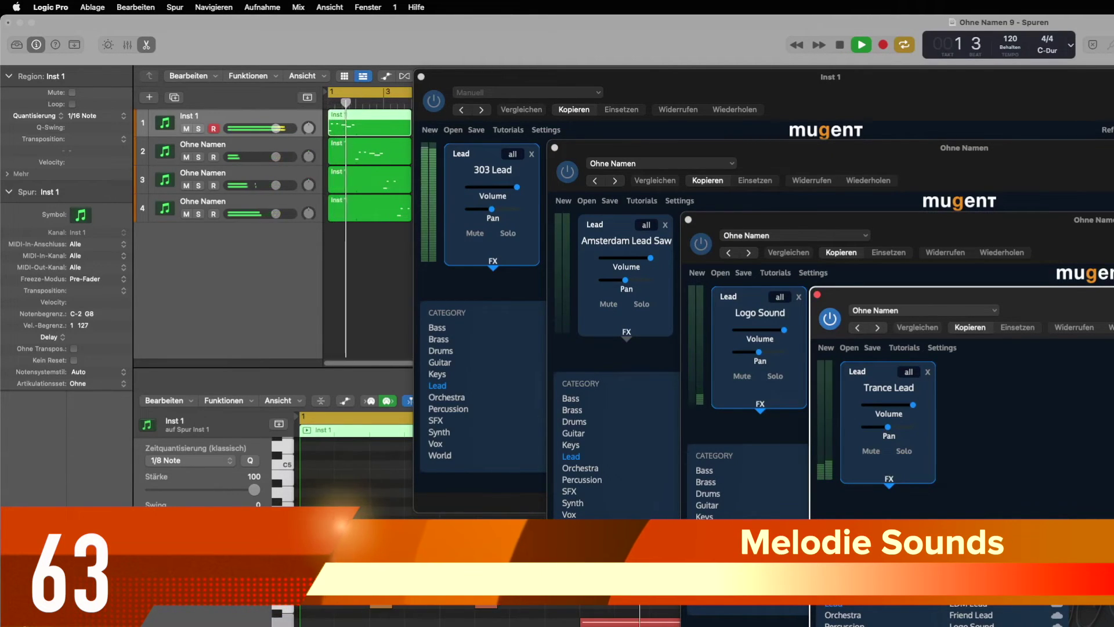
key("space")
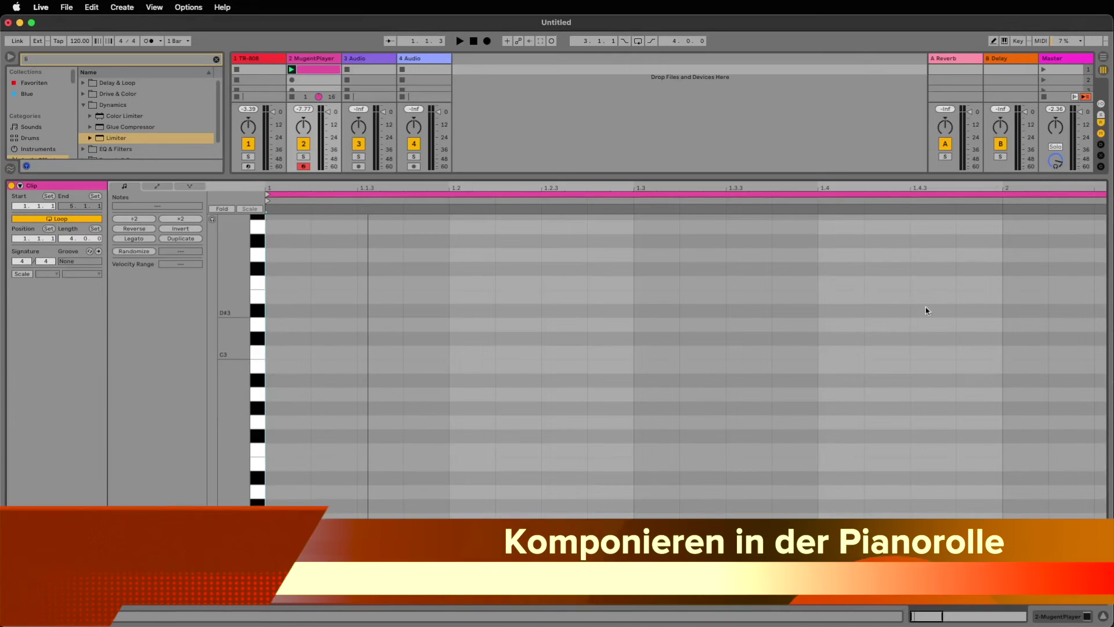
In Ableton Live, start playback and add sixteenth-long A2 notes at 1.1.1 and 1.1.3 in the MugentPlayer clip.
key("space")
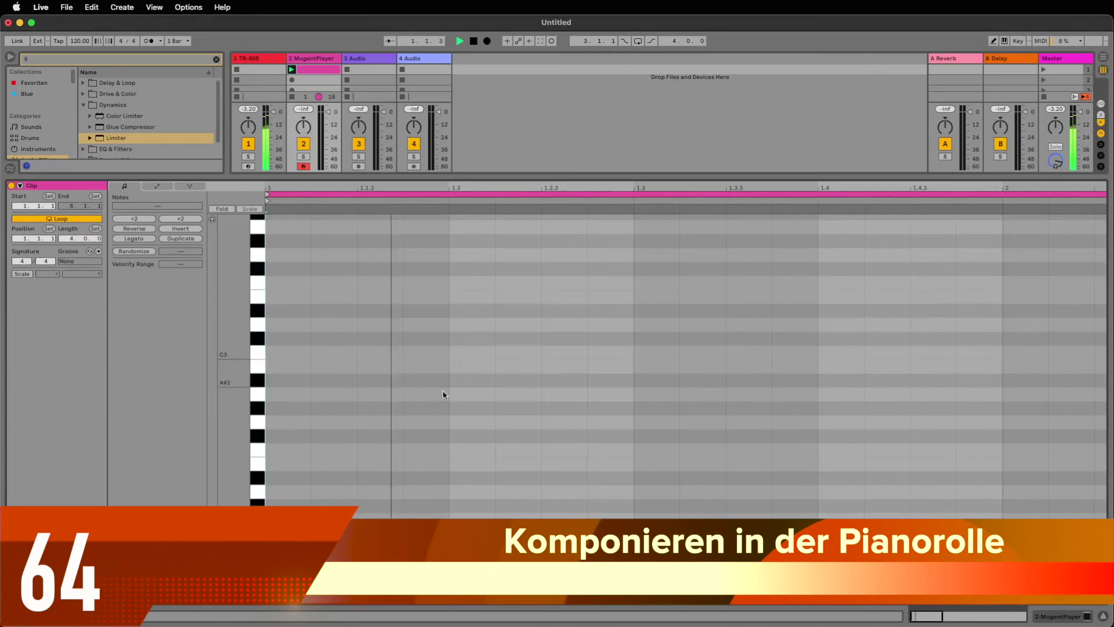
double_click(290, 395)
key("space")
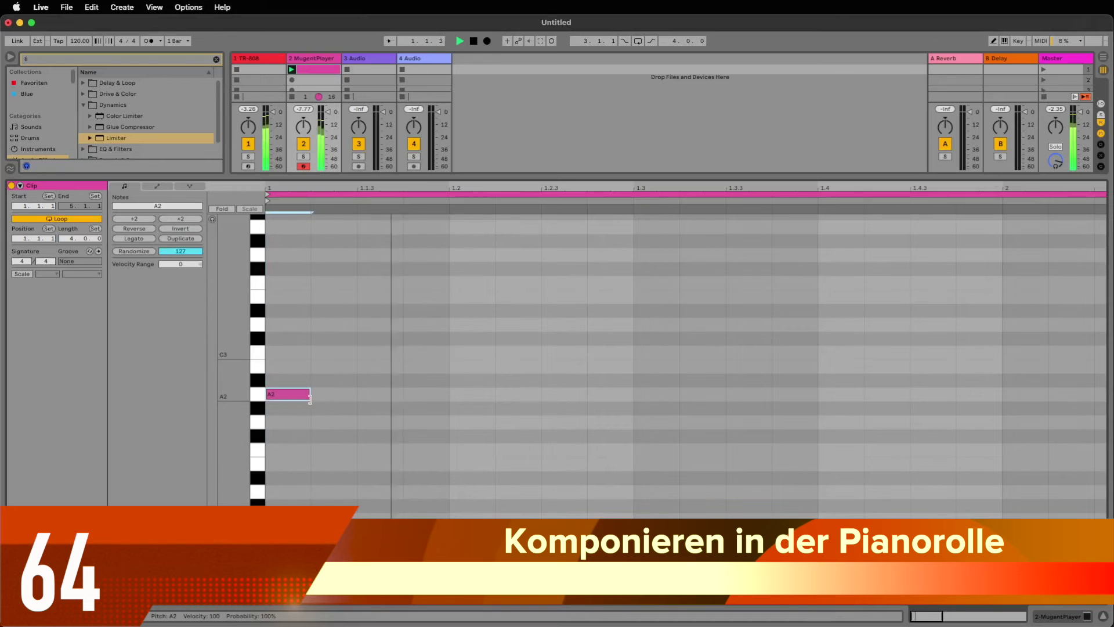
double_click(346, 397)
key("Right")
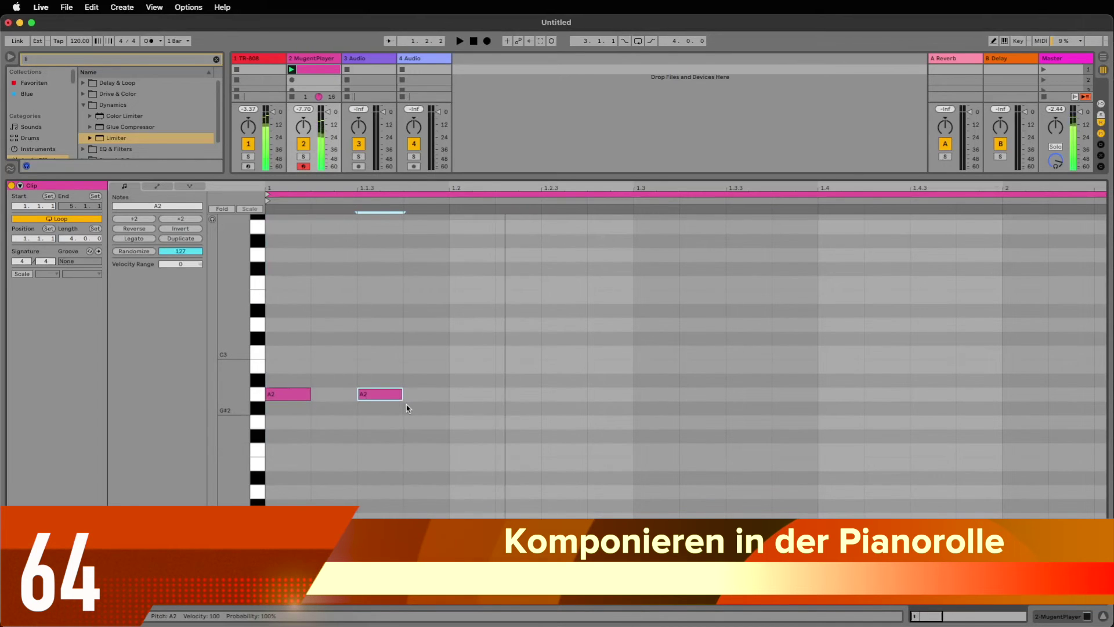
Move the second A2 note to 1.1.4 and duplicate it to 1.2.3 and 1.2.4.
key("Right")
key("super+d")
key("Right")
key("Right")
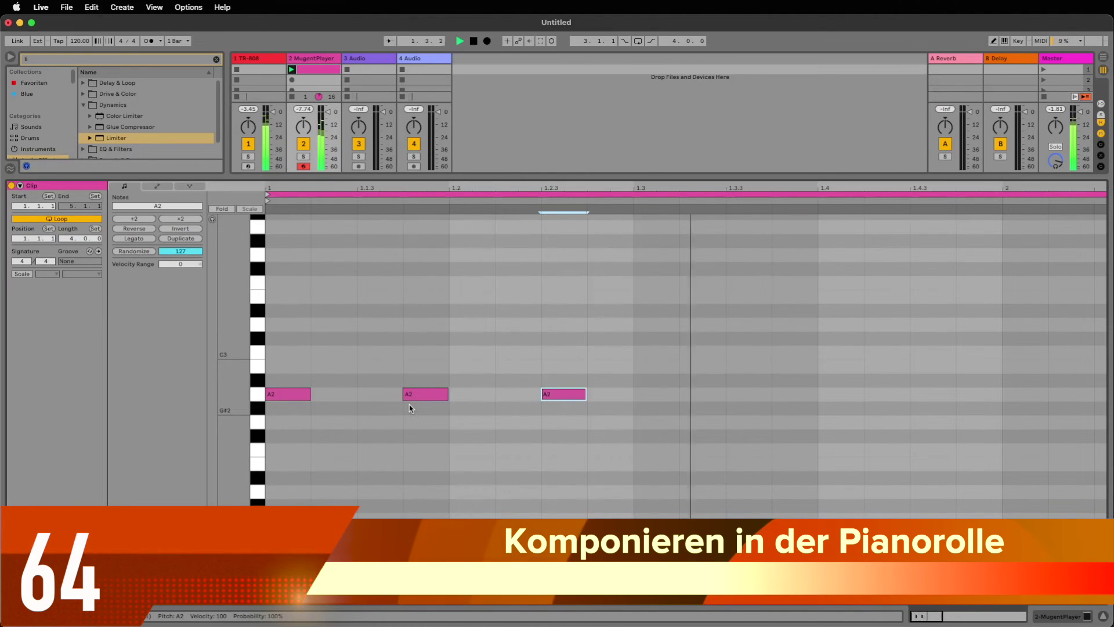
key("super+d")
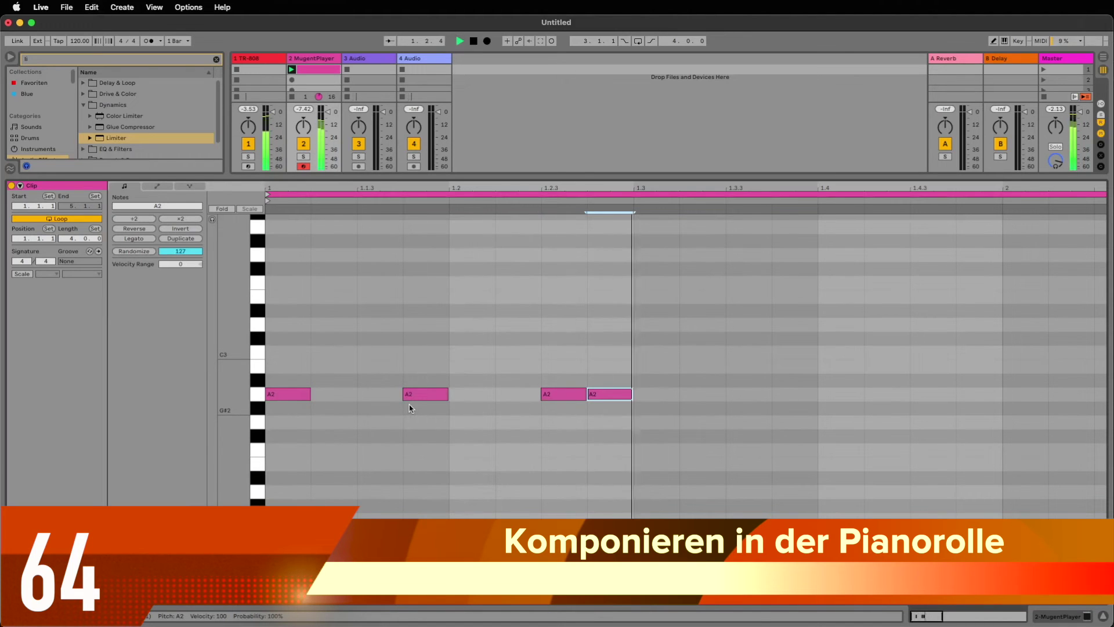
Add two more sixteenth-long A2 duplicates to the pattern, placing them at 1.3.3 and 1.4.2.
key("super+d")
key("Right")
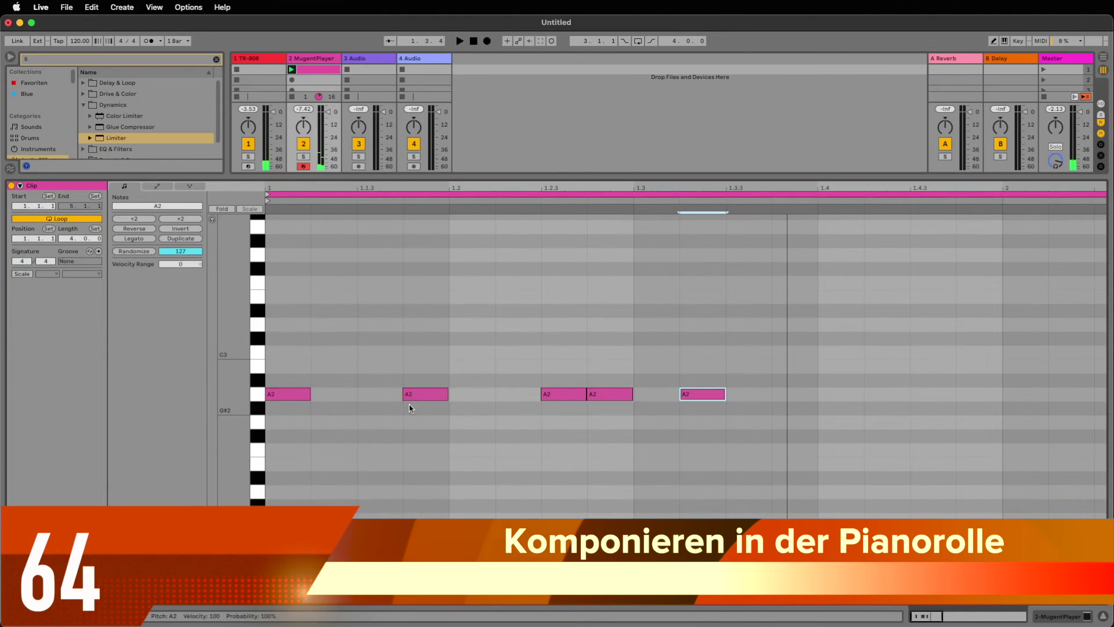
key("Right")
key("space")
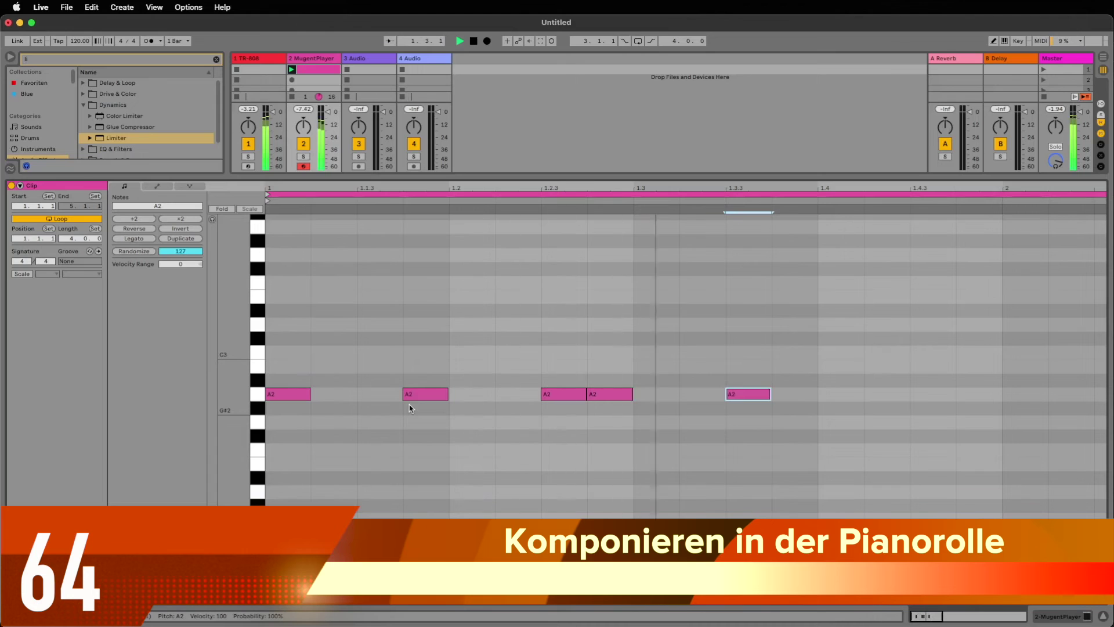
key("super+d")
key("Down")
key("Right")
key("Up")
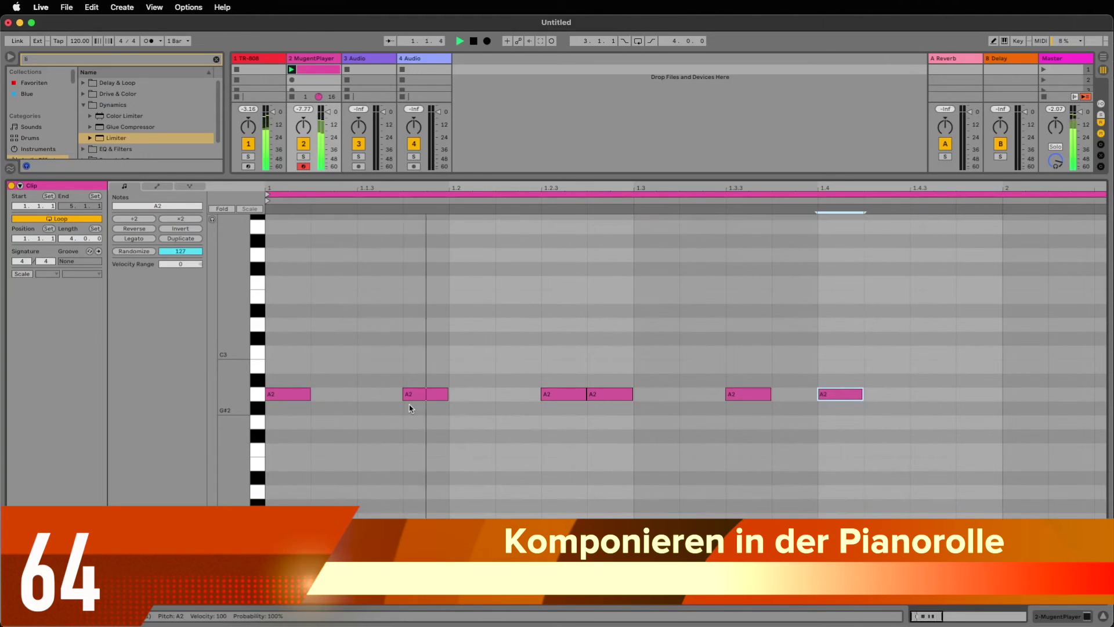
left_click_drag(858, 394, 904, 395)
left_click(875, 348)
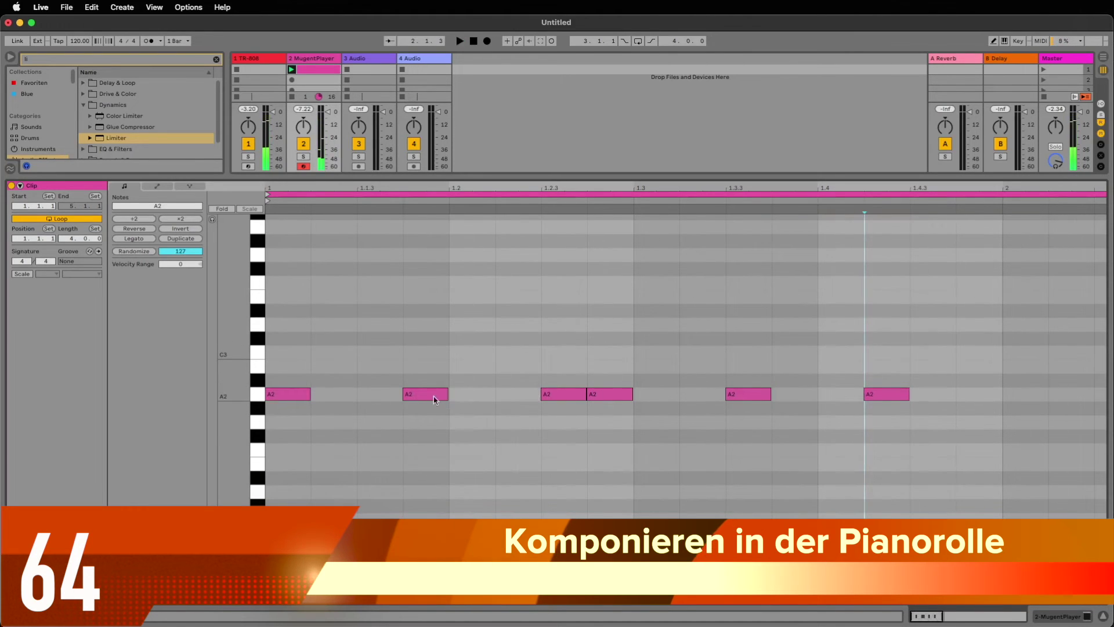
Lower the notes at 1.1.4 and 1.4.2 to G2 and raise the note at 1.2.3 to C3.
left_click_drag(434, 396, 436, 424)
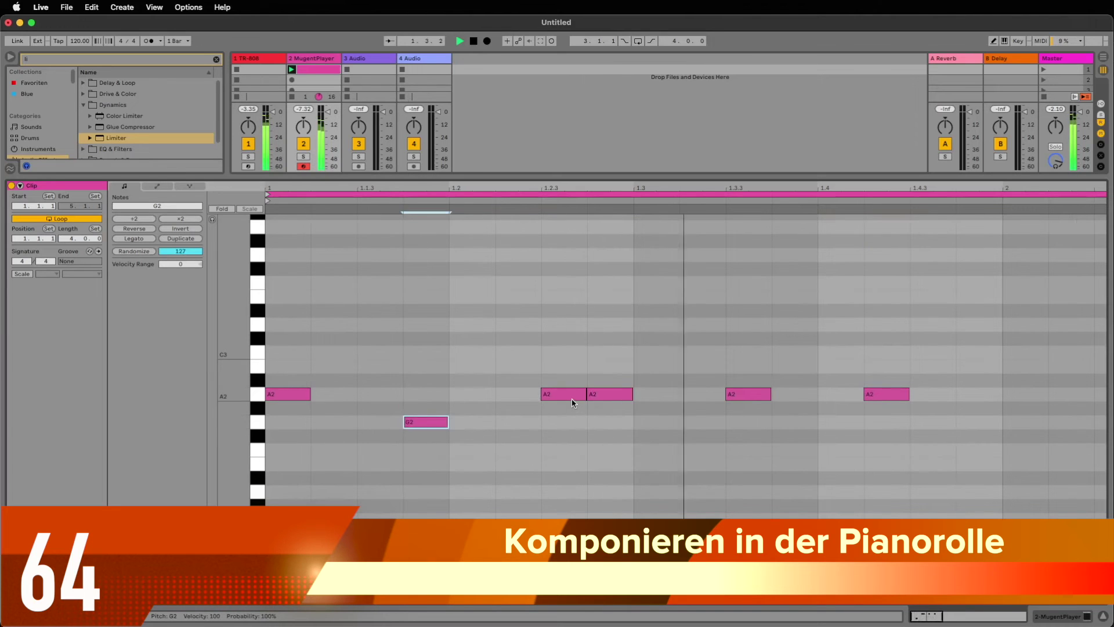
left_click_drag(566, 397, 568, 356)
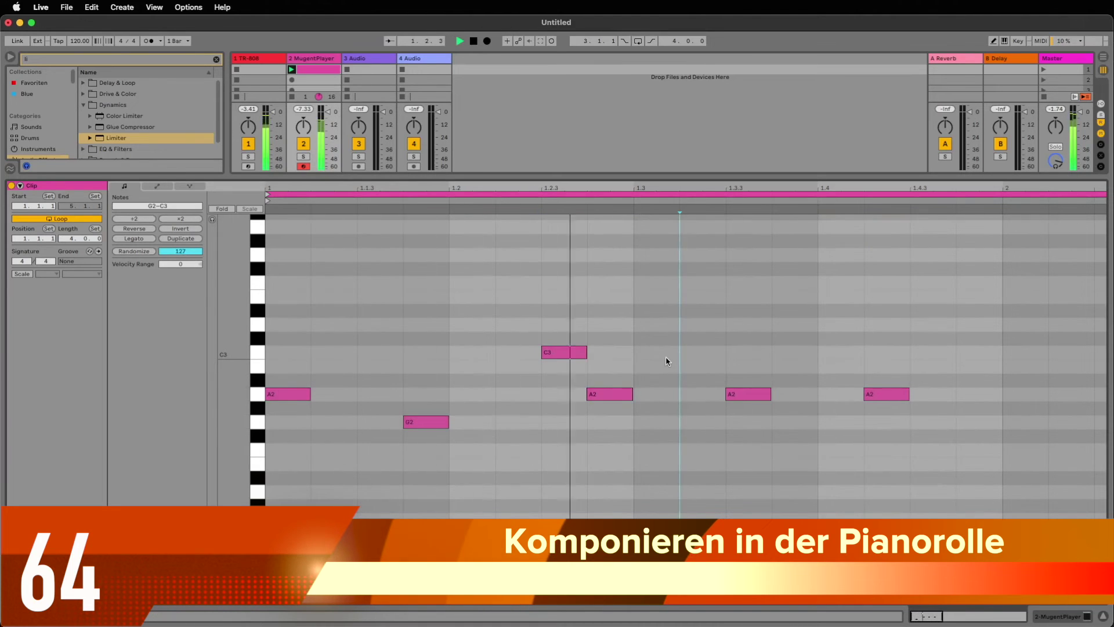
key("space")
left_click_drag(882, 396, 893, 426)
left_click(935, 381)
key("space")
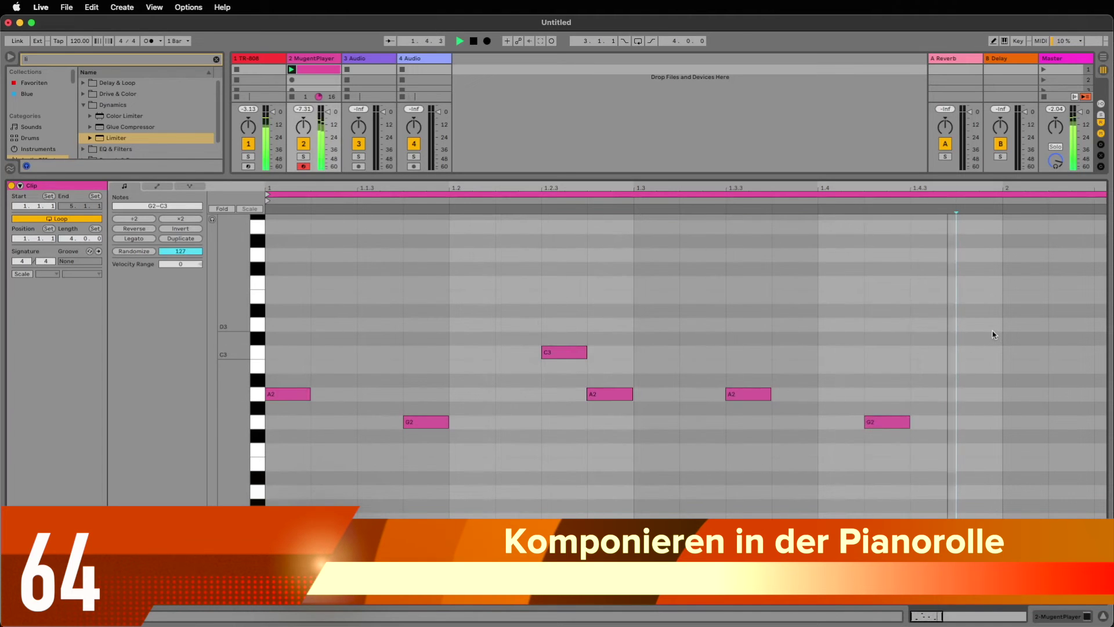
Duplicate the bar 1 pattern into bar 2 and raise the copied C3 note to D3.
left_click_drag(993, 335, 392, 518)
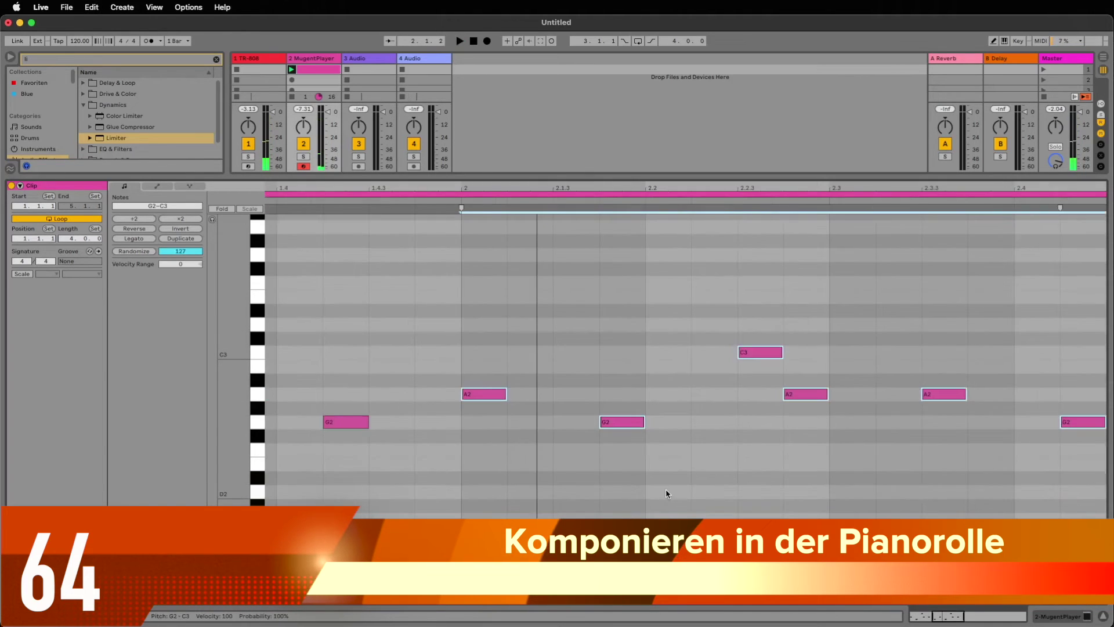
left_click(597, 393)
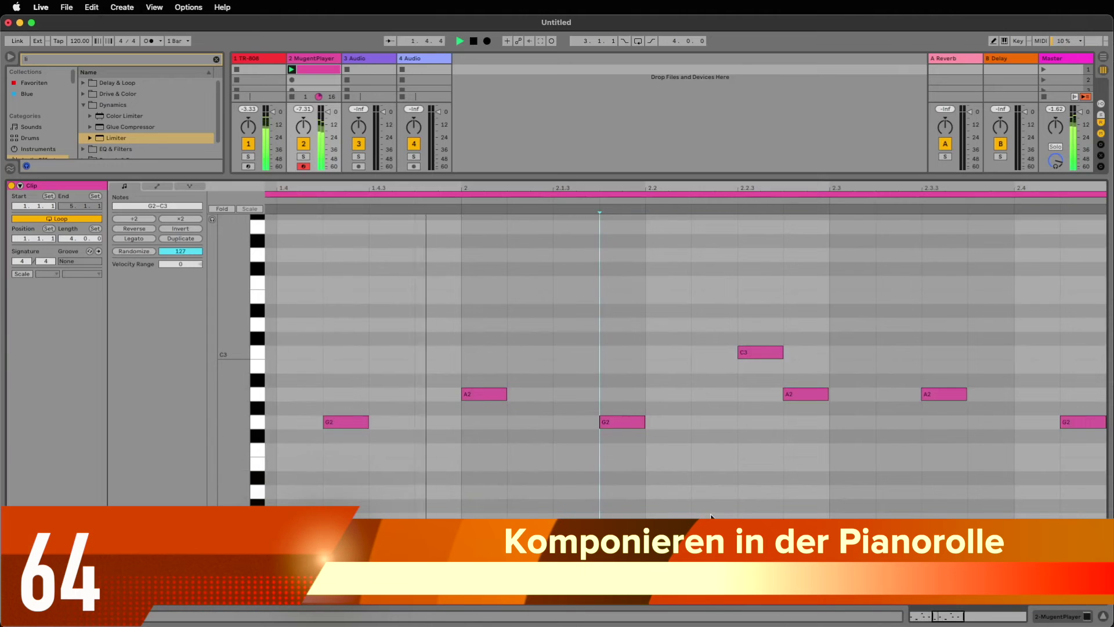
left_click_drag(756, 360, 758, 330)
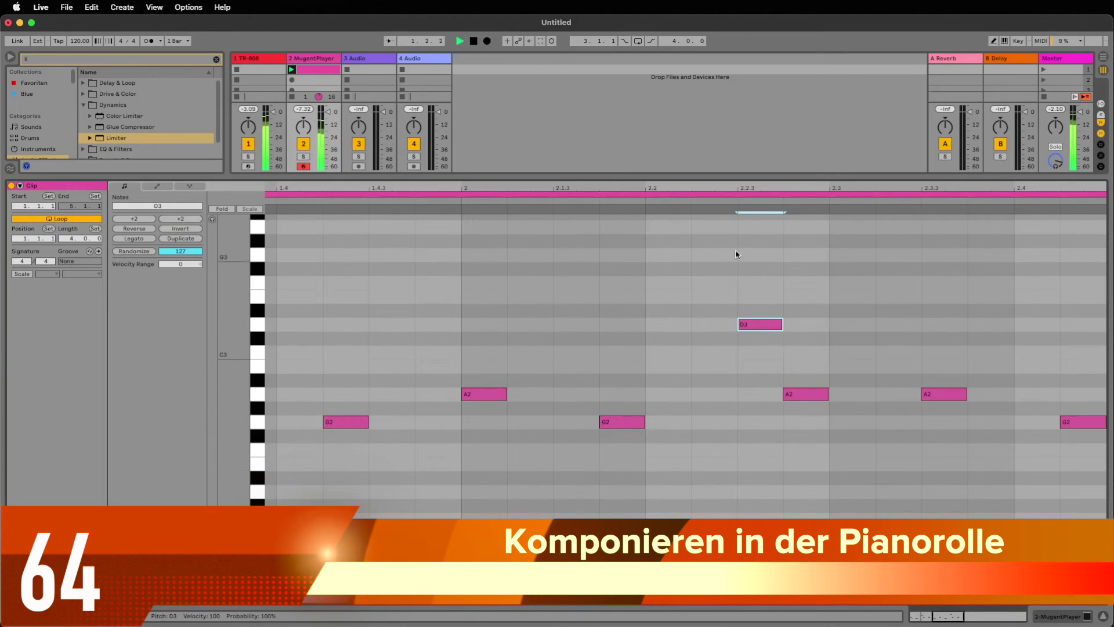
Duplicate the bar 2 pattern into bar 3 and lower the copied D3 note to C3.
left_click_drag(671, 189, 672, 157)
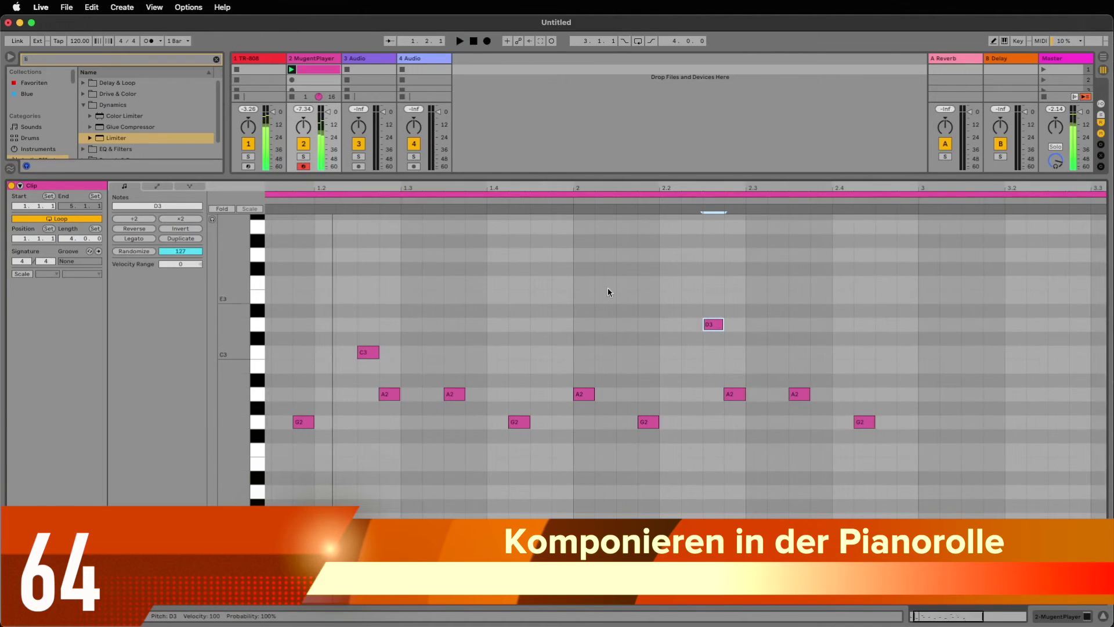
left_click_drag(586, 306, 922, 500)
key("ctrl+d")
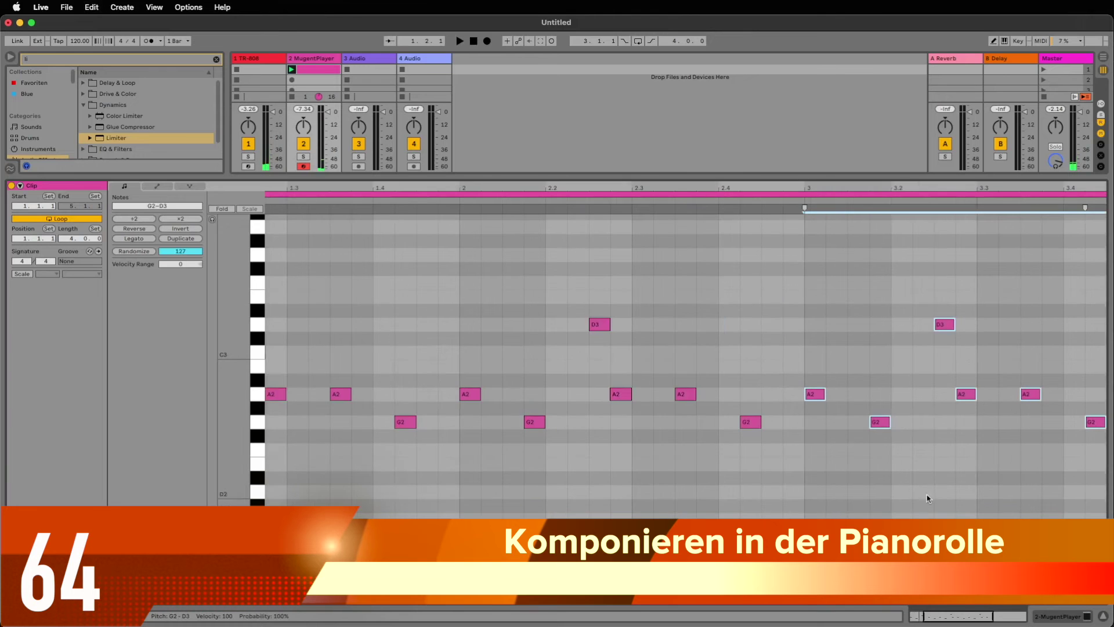
left_click(944, 324)
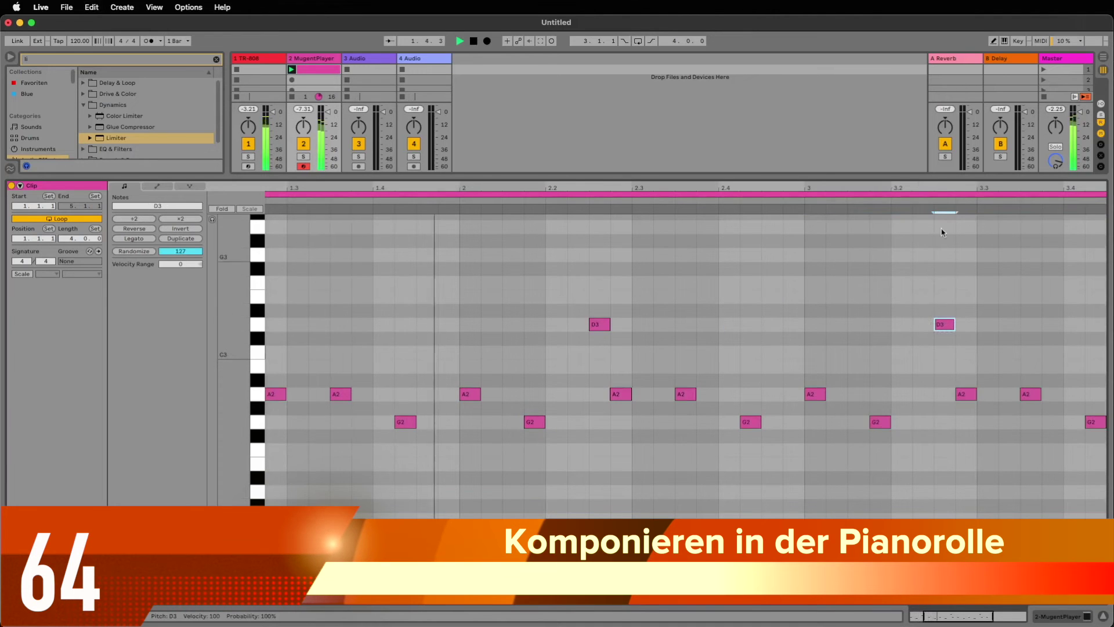
scroll(944, 324, "right", 3)
left_click_drag(796, 187, 683, 187)
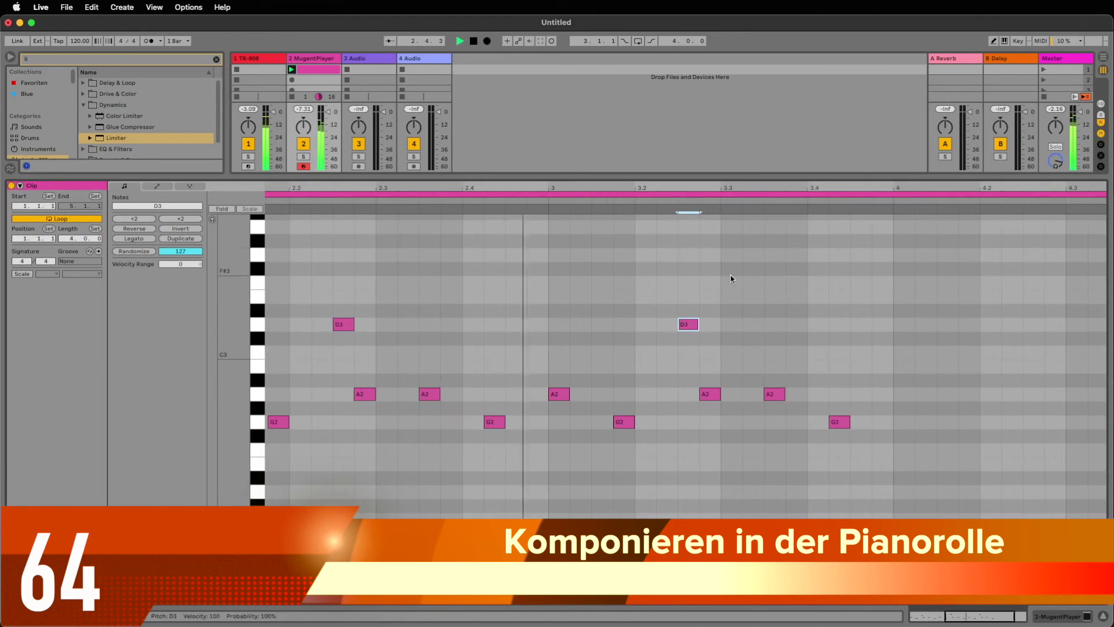
left_click_drag(694, 325, 694, 352)
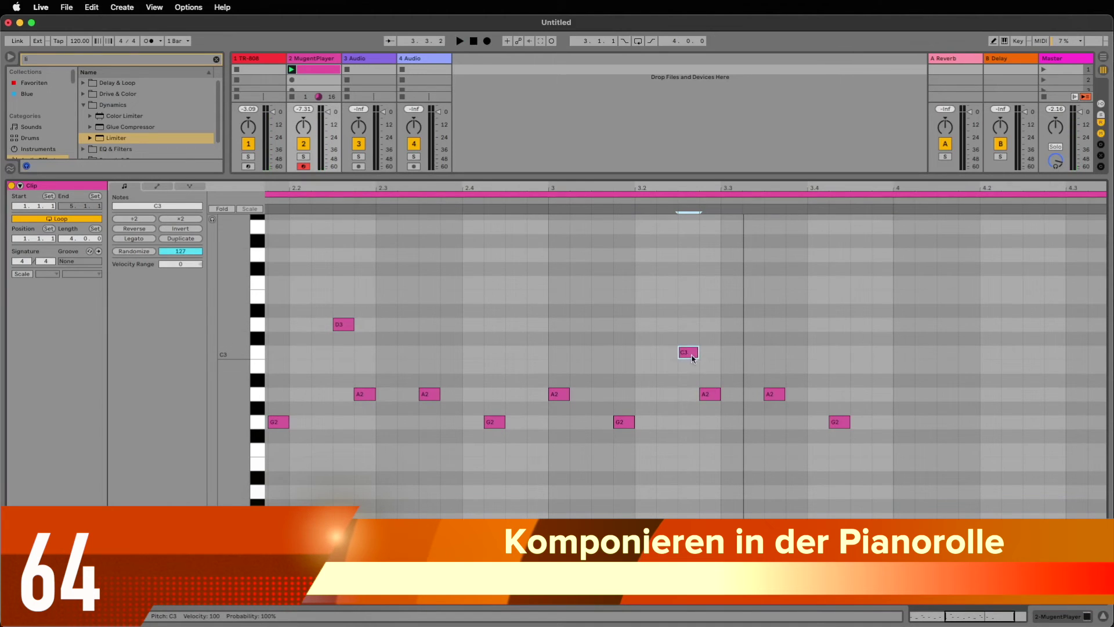
Replace bar 3's ending with a descending line of G2 at 3.3.3, F2 at 3.4.1 and E2 at 3.4.3, continuing down to A1.
left_click_drag(776, 395, 775, 423)
key("Delete")
double_click(814, 453)
double_click(857, 464)
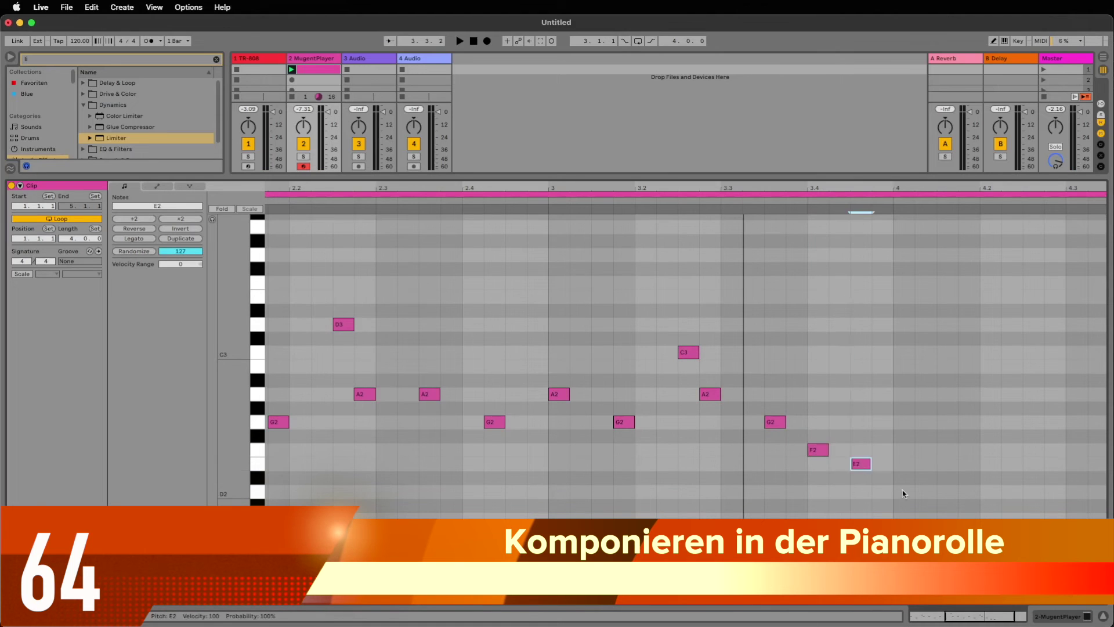
key("space")
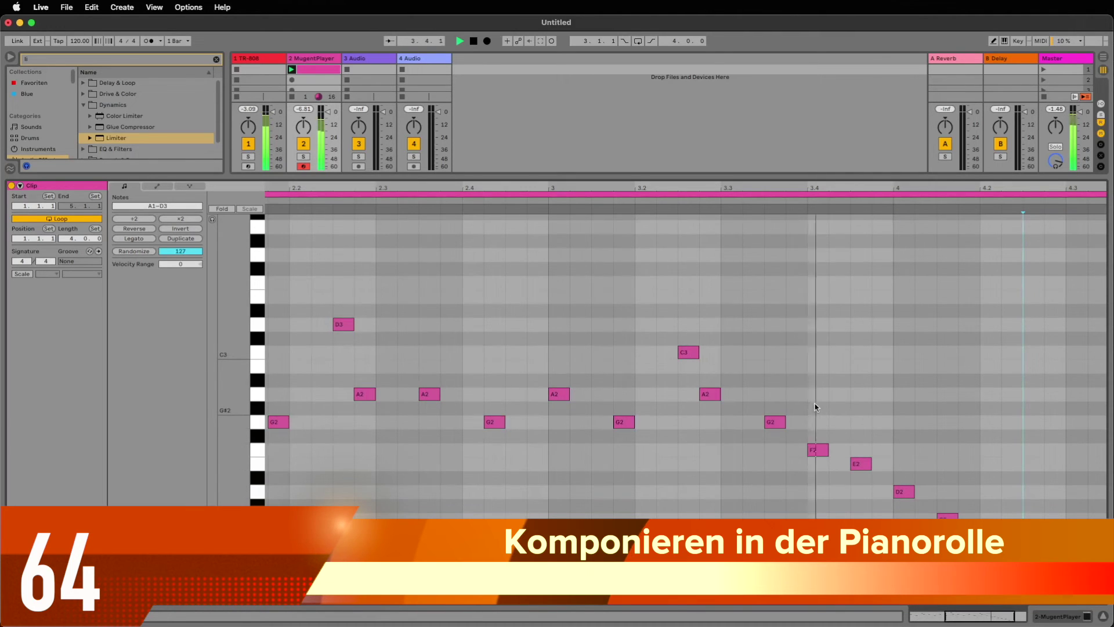
Compress the descending G2 to A1 run to half its time span, lengthen its notes to sixteenths and play it back.
left_click_drag(772, 395, 990, 522)
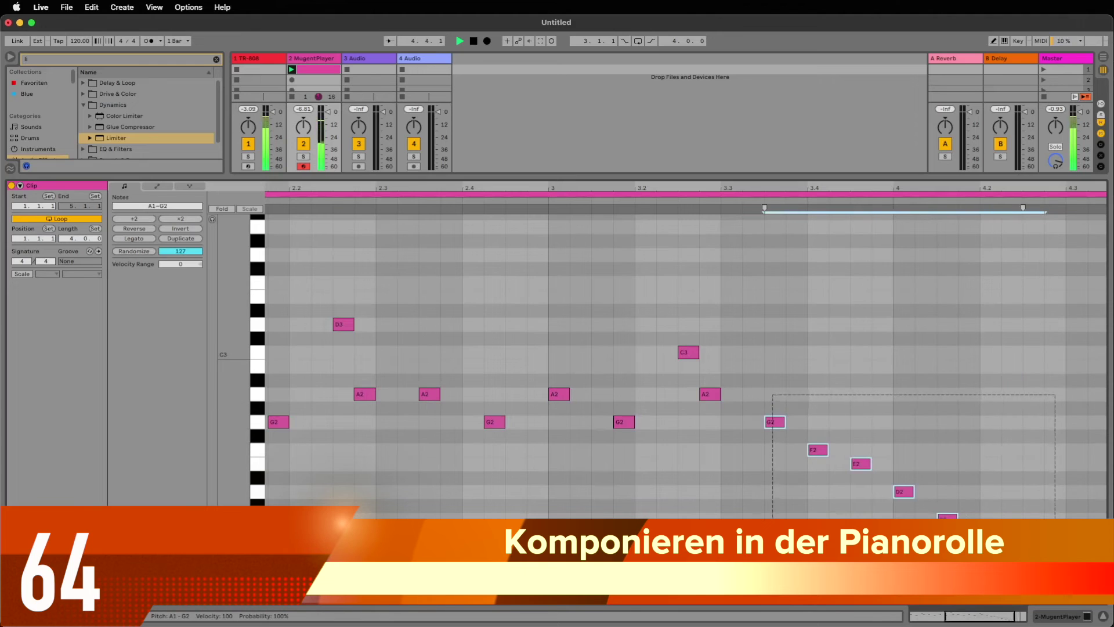
mouse_move(1021, 206)
left_mouse_down()
mouse_move(877, 228)
mouse_move(887, 229)
left_mouse_up()
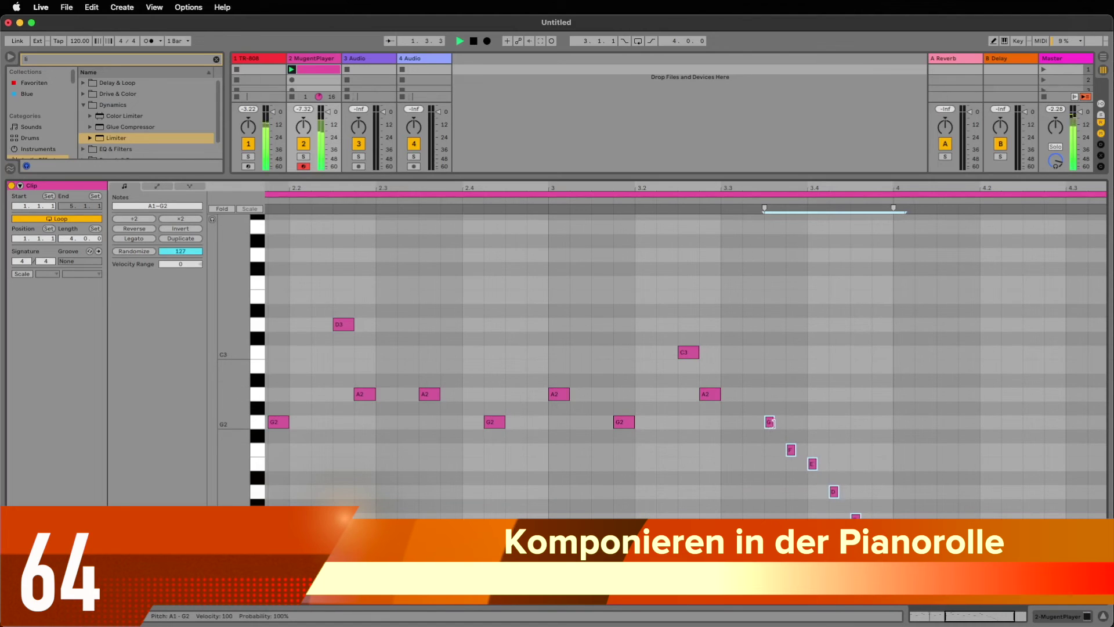
left_click_drag(772, 422, 783, 423)
left_click(937, 386)
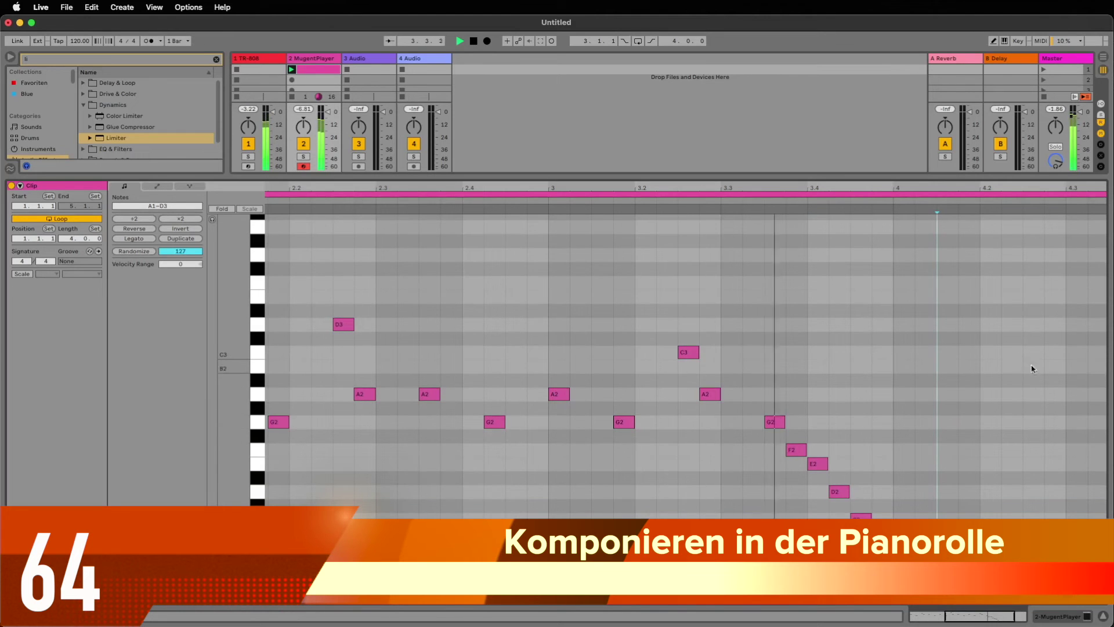
key("space")
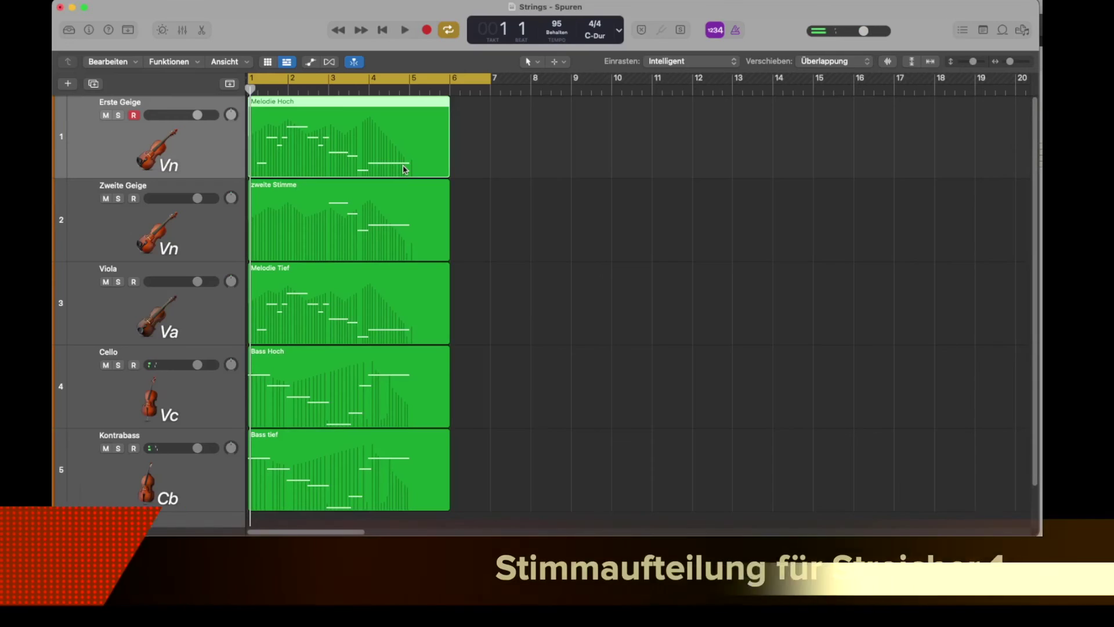
In the Logic Pro Strings project, audition the Melodie Hoch and Melodie Tief regions individually and together.
left_click(405, 170)
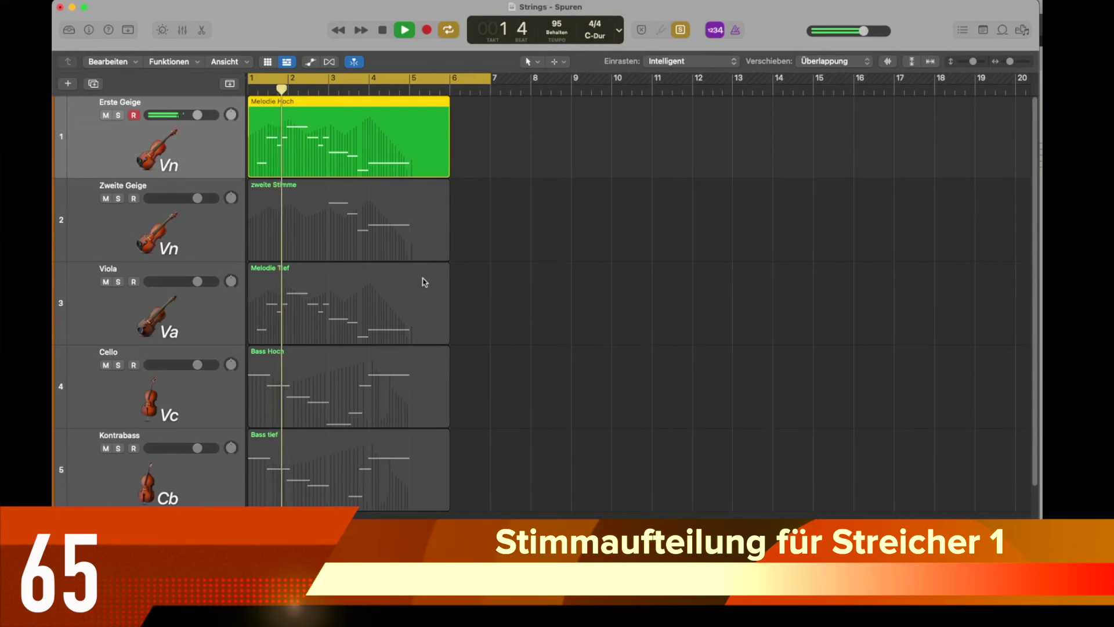
key("space")
left_click(367, 309)
key("space")
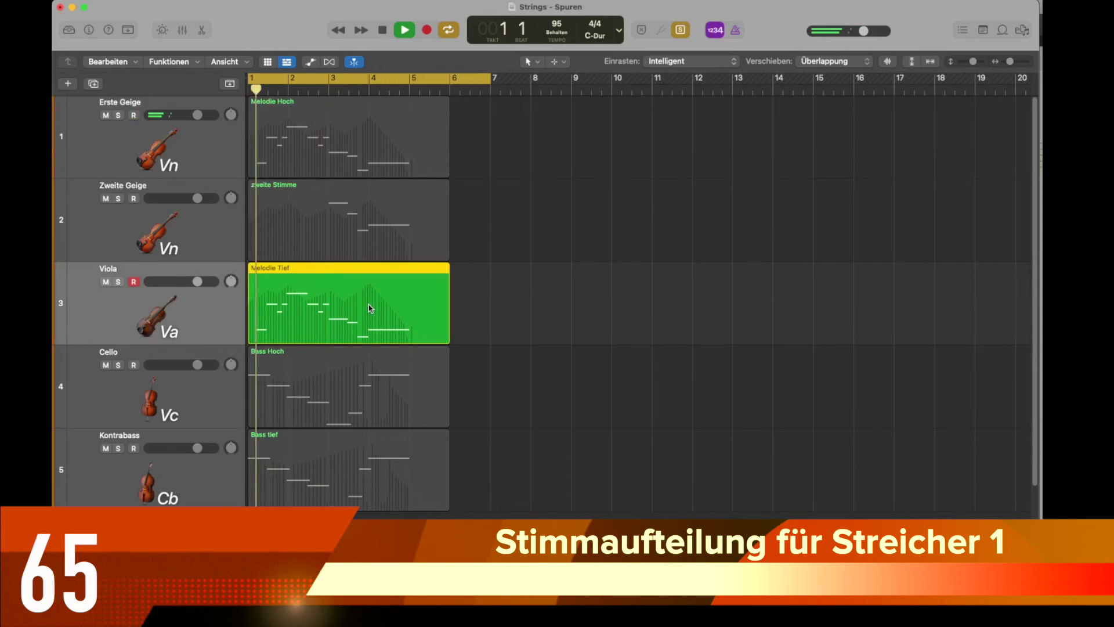
left_click(383, 150, "shift")
key("space")
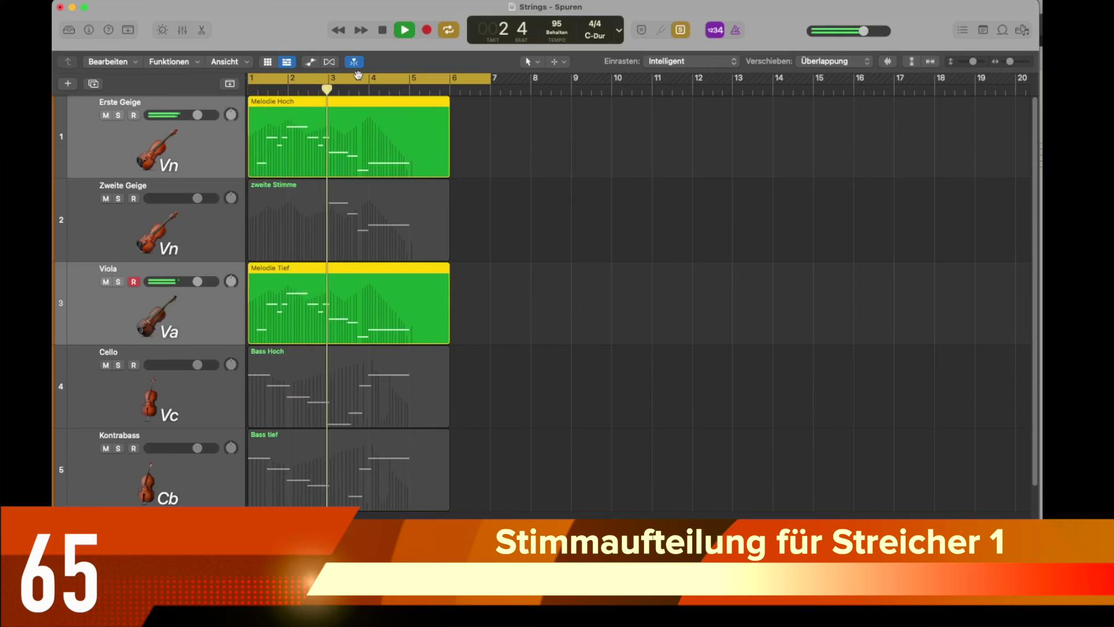
With the cycle area shifted later, audition zweite Stimme alone and with both melody regions, and extend the cycle start back to bar 1.
left_click_drag(359, 81, 426, 90)
left_click(398, 222)
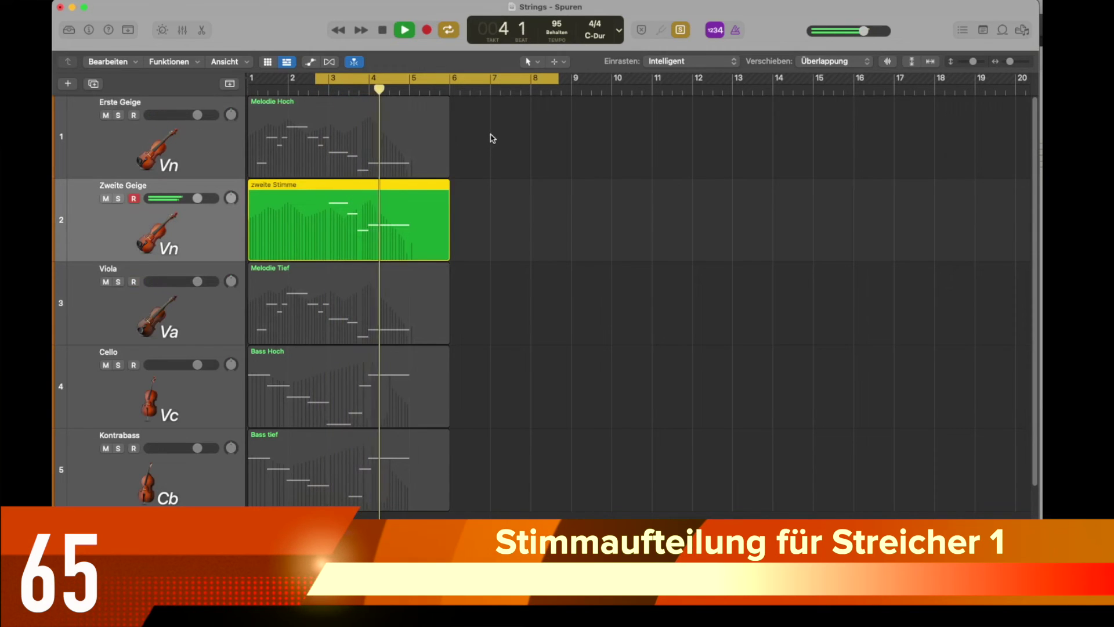
left_click_drag(491, 136, 425, 306)
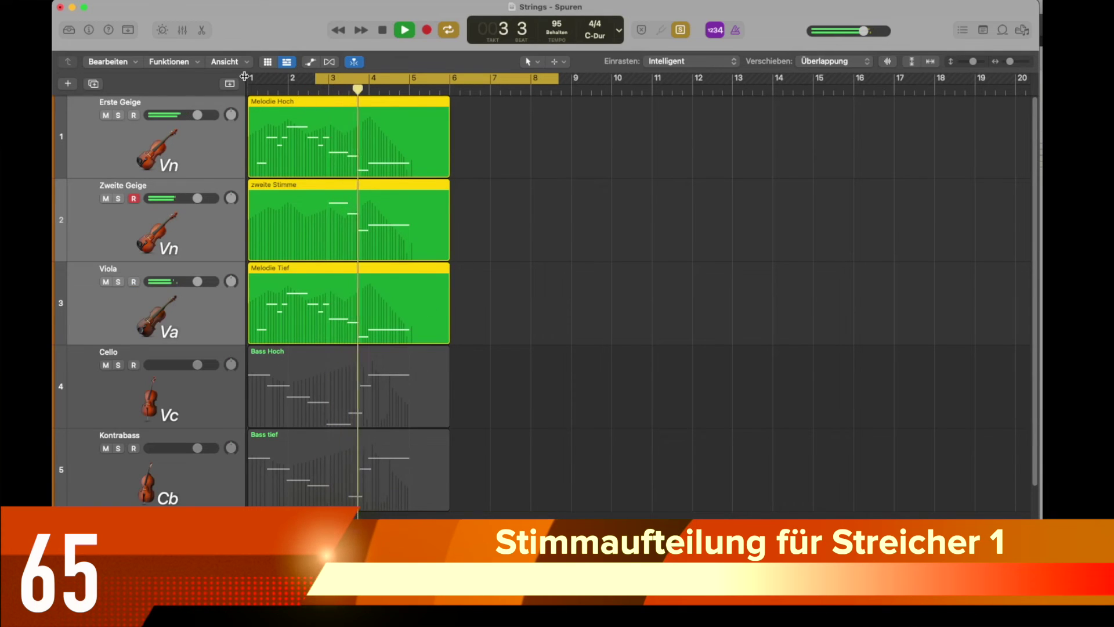
left_click_drag(250, 82, 250, 83)
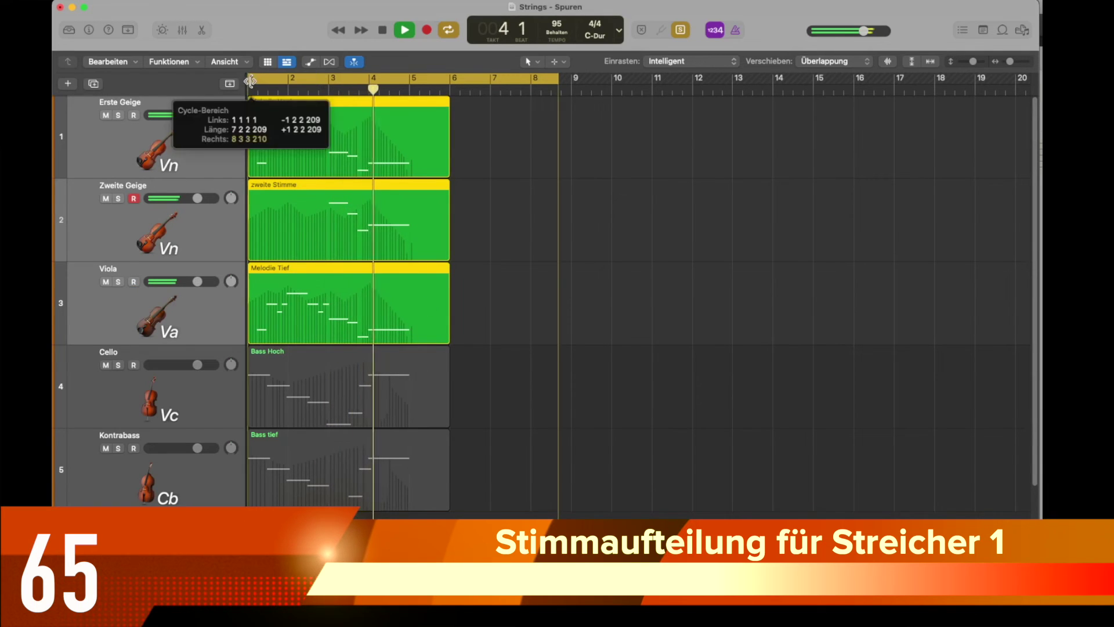
Audition the cello's Bass Hoch region and the double bass's Bass tief region individually.
left_click(399, 412)
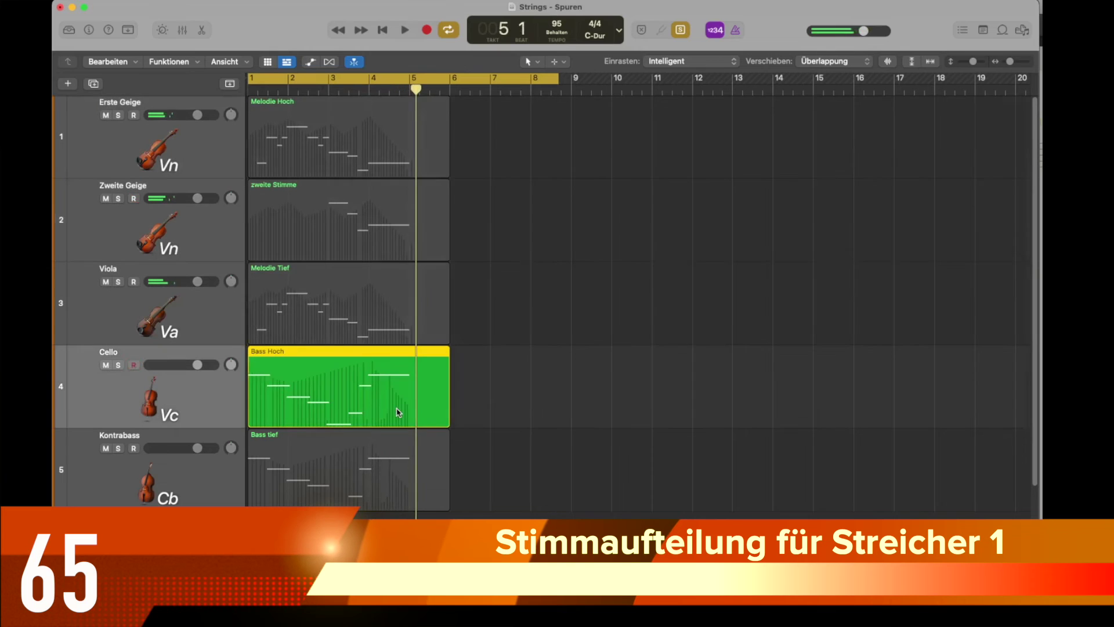
left_click(408, 467)
key("shift+space")
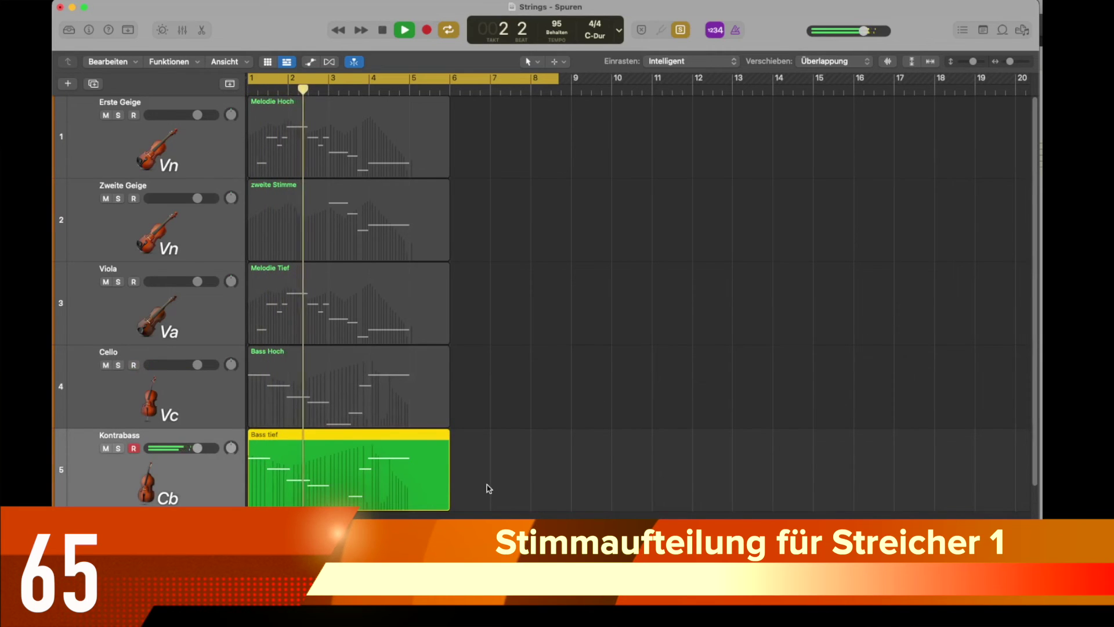
Play all five string regions together and view the viola's Melodie Tief part as notation.
left_click_drag(487, 484, 360, 306)
key("ctrl+s")
key("space")
key("super+5")
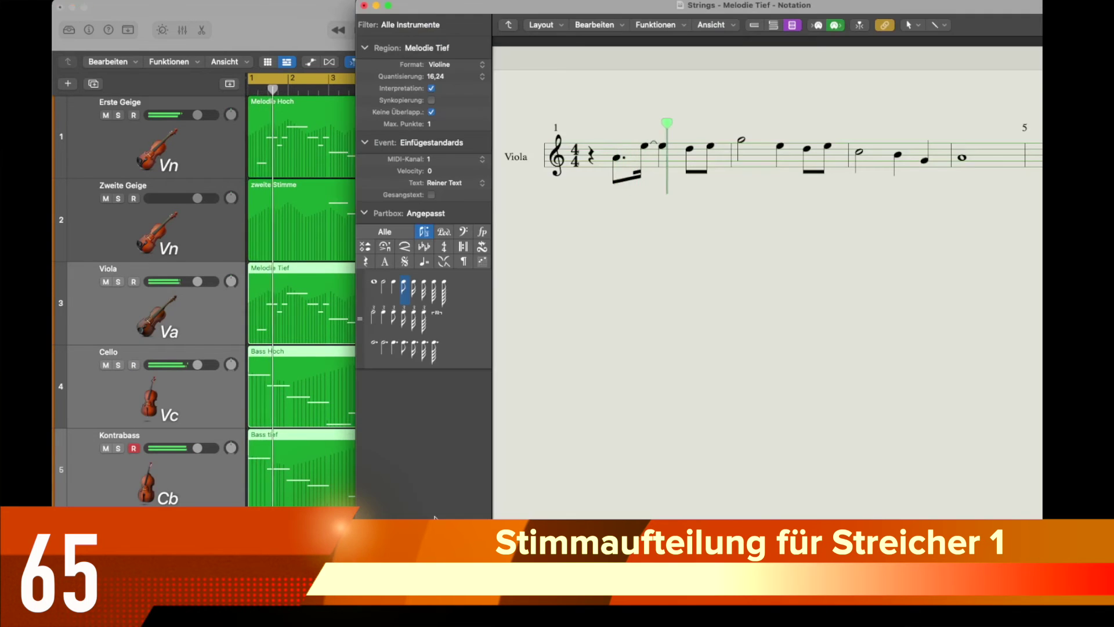
key("super+w")
key("super+5")
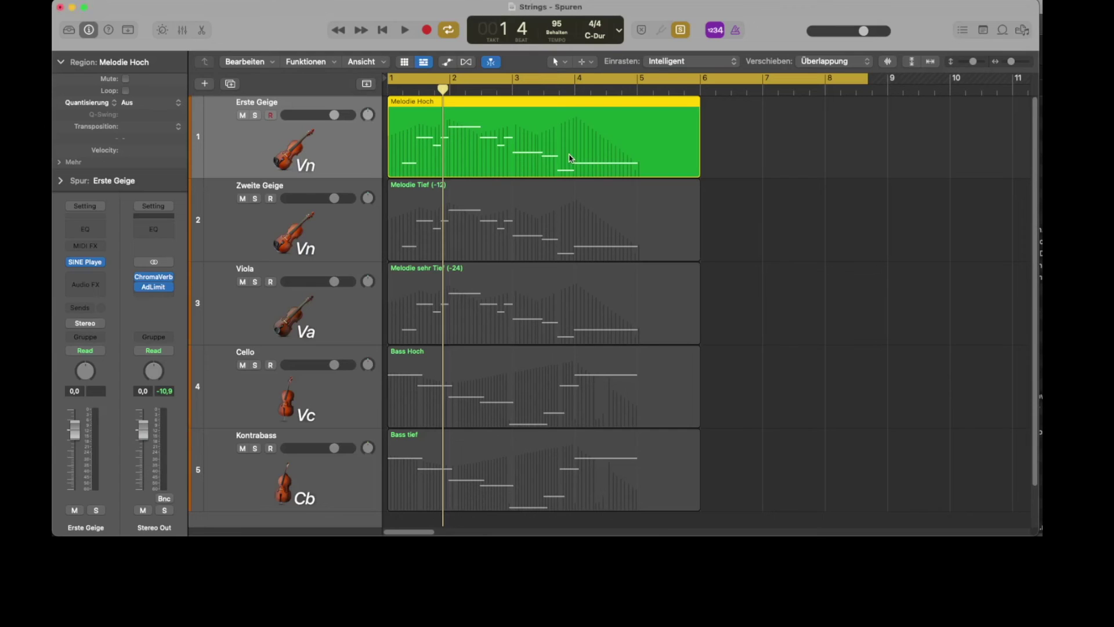
In the second string arrangement, audition the Melodie Hoch region and the second violin's Melodie Tief (-12) region individually.
key("space")
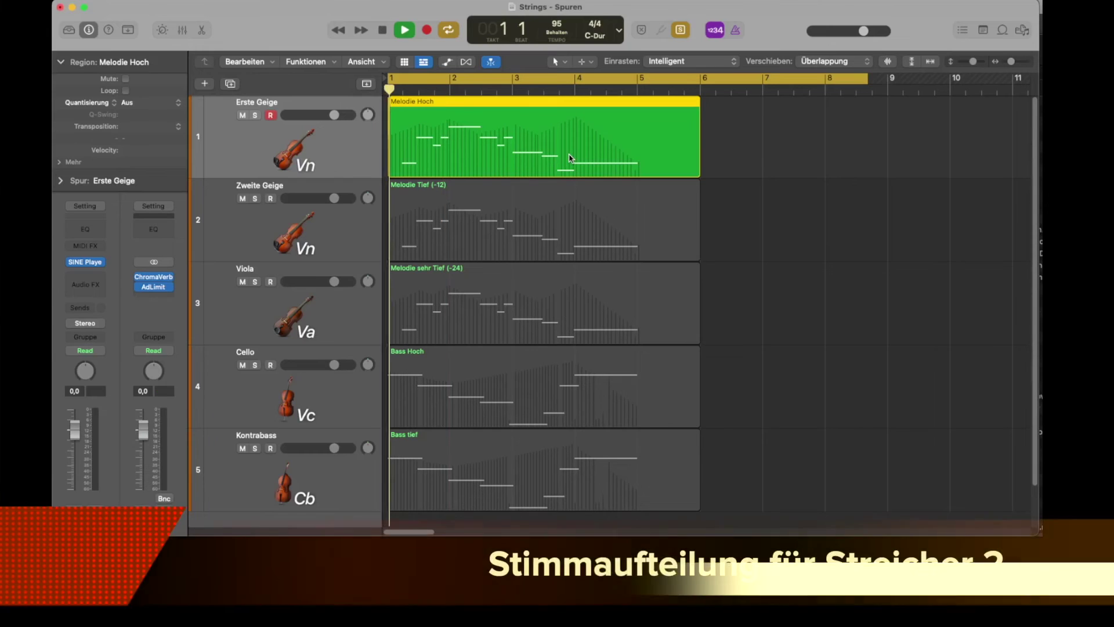
key("space")
left_click(620, 237)
key("space")
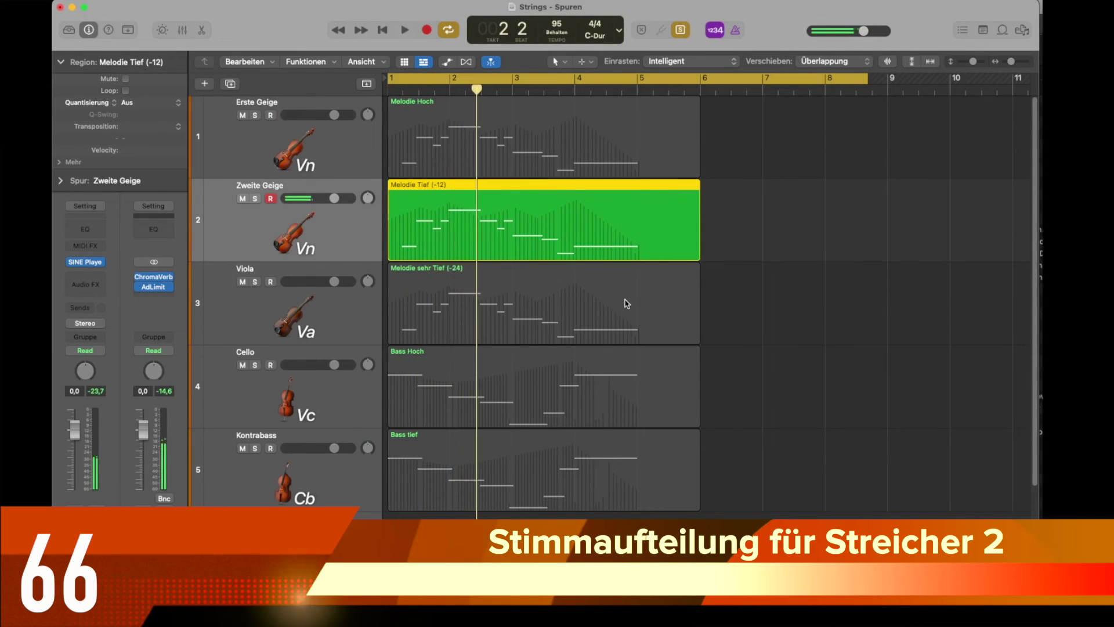
Audition the viola's Melodie sehr Tief (-24) region alone, and play it together with both violin regions.
left_click(627, 304)
key("space")
key("space")
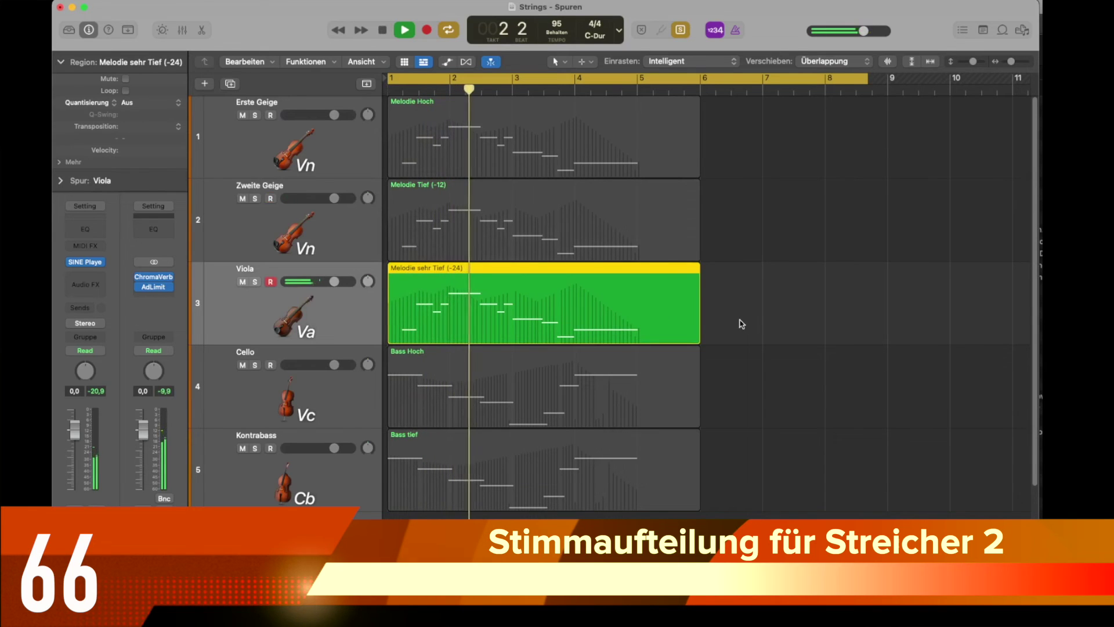
left_click_drag(737, 320, 586, 167)
key("space")
key("space")
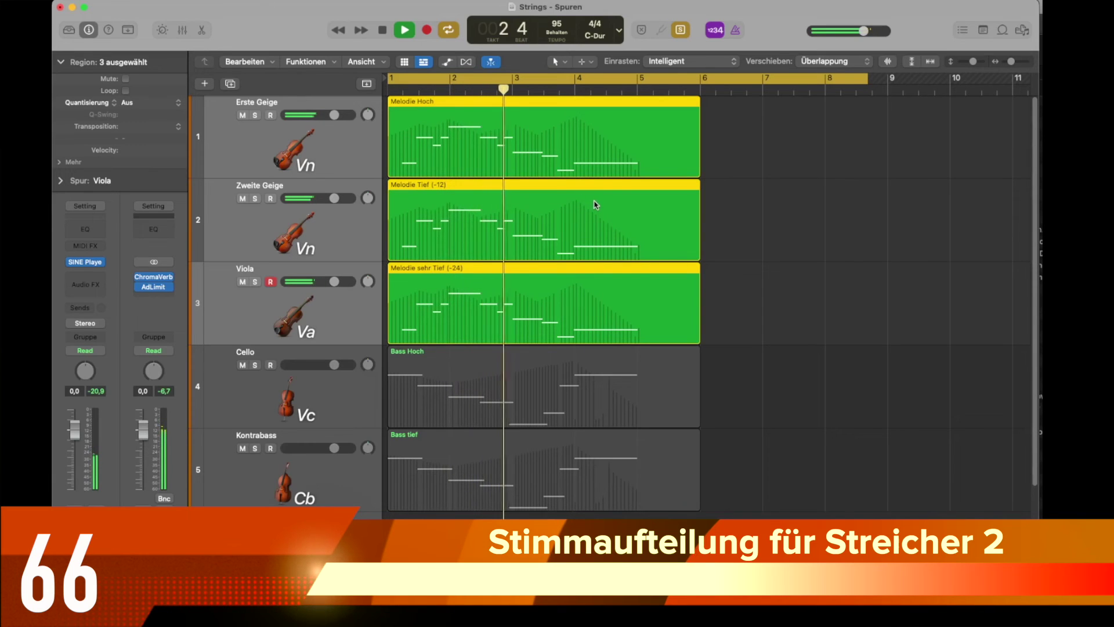
Audition the cello's Bass Hoch and the double bass's Bass tief regions individually and as a pair.
key("space")
left_click_drag(730, 395, 665, 456)
key("space")
left_click(766, 367)
left_click(650, 374)
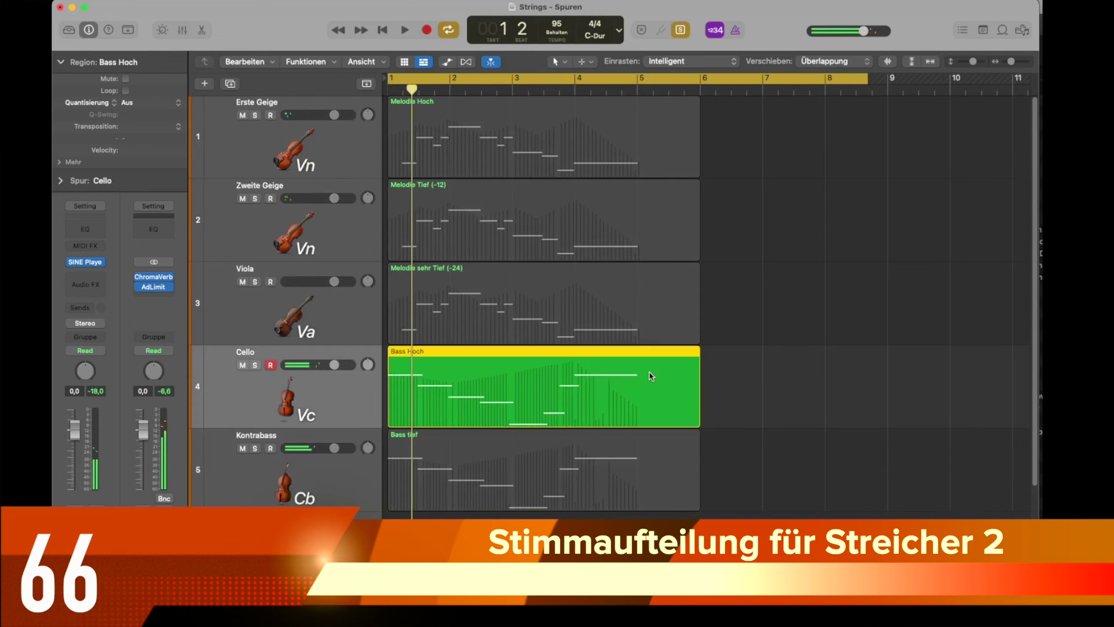
left_click(621, 466)
key("Return")
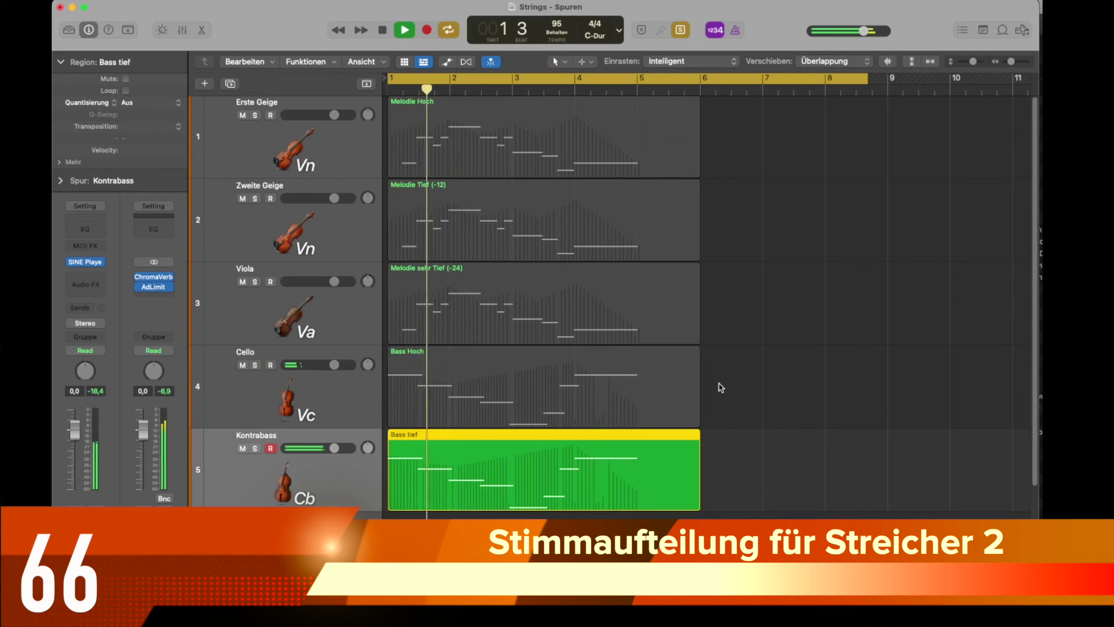
left_click_drag(721, 384, 660, 447)
key("Return")
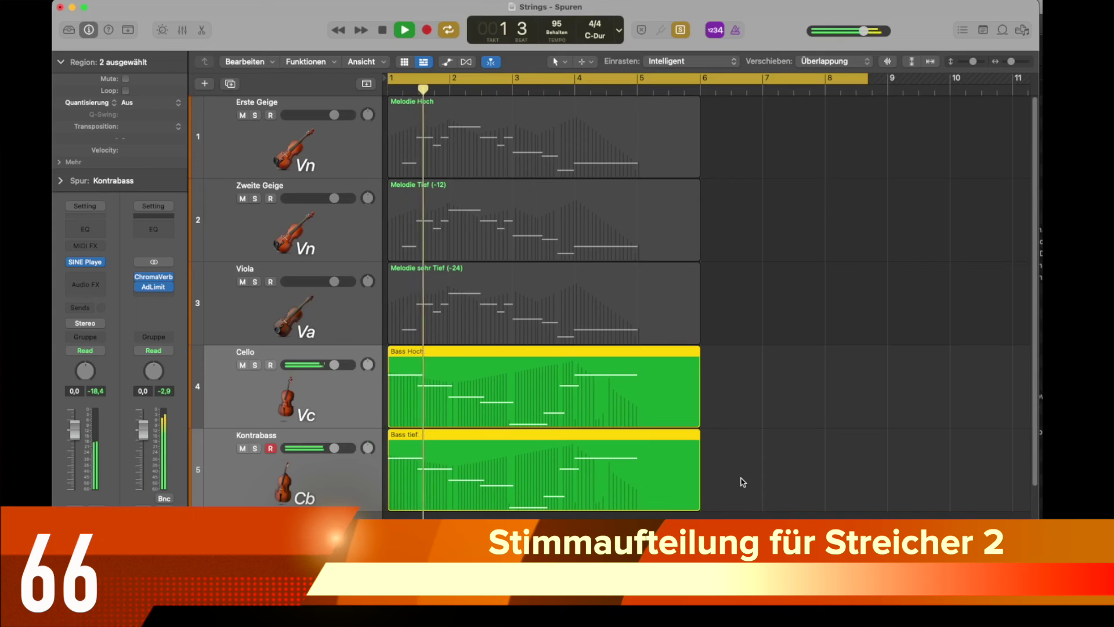
Play all five string regions of the second arrangement together from the start.
key("space")
key("super+a")
key("Return")
key("space")
key("n")
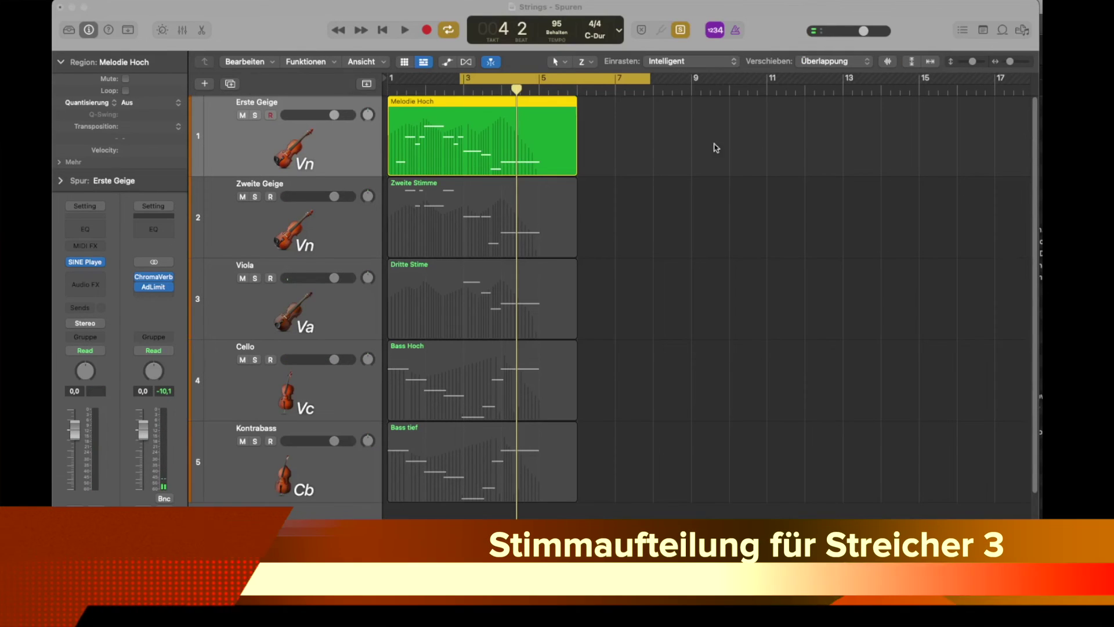
In the third string arrangement, audition the Melodie Hoch, Zweite Stimme and Dritte Stime regions individually and all three together.
key("space")
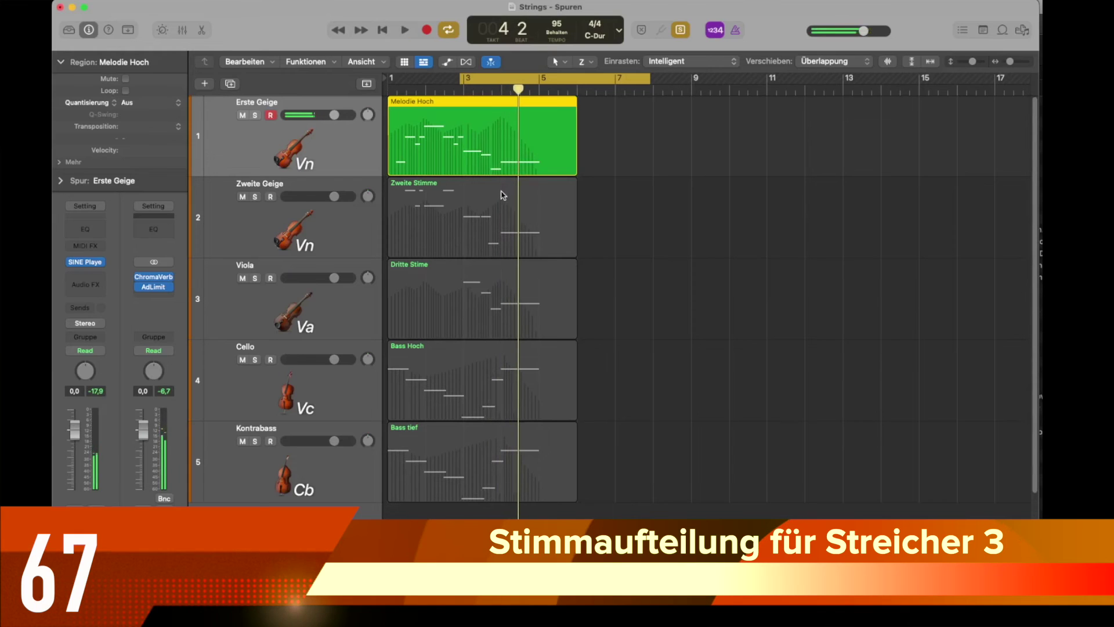
left_click(509, 223)
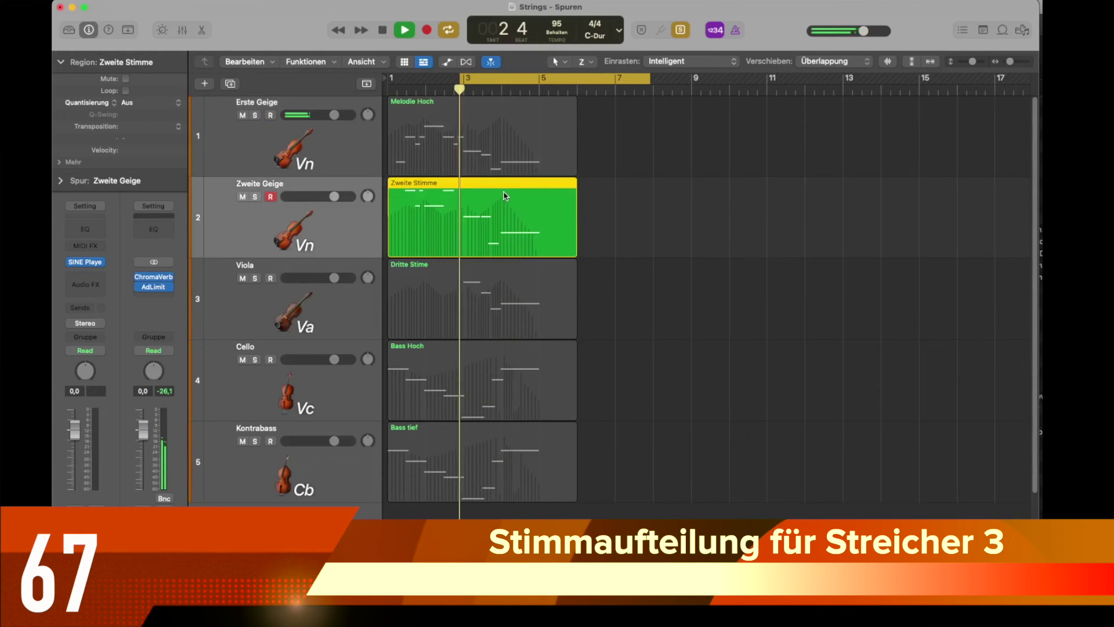
key("space")
left_click(506, 297)
key("space")
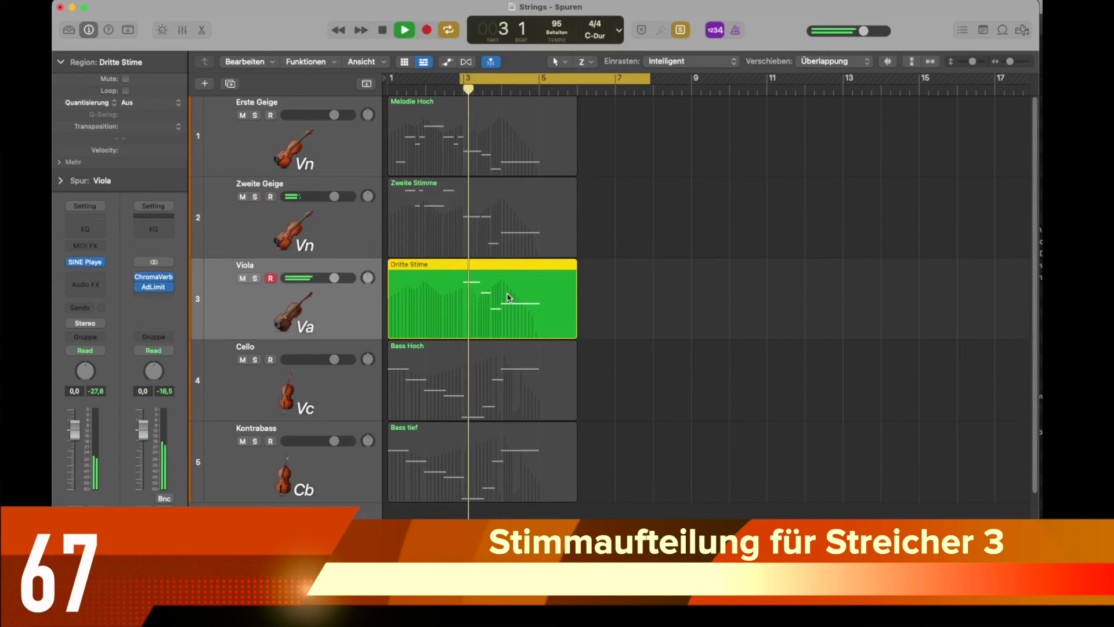
right_click(507, 296)
left_click(489, 296)
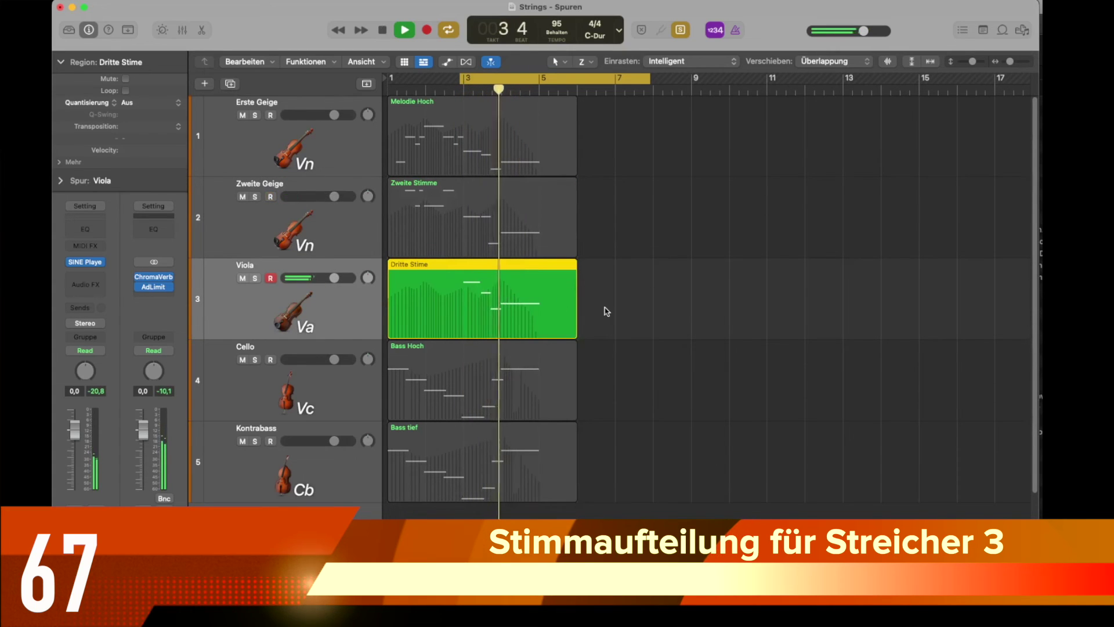
left_click_drag(605, 313, 499, 151)
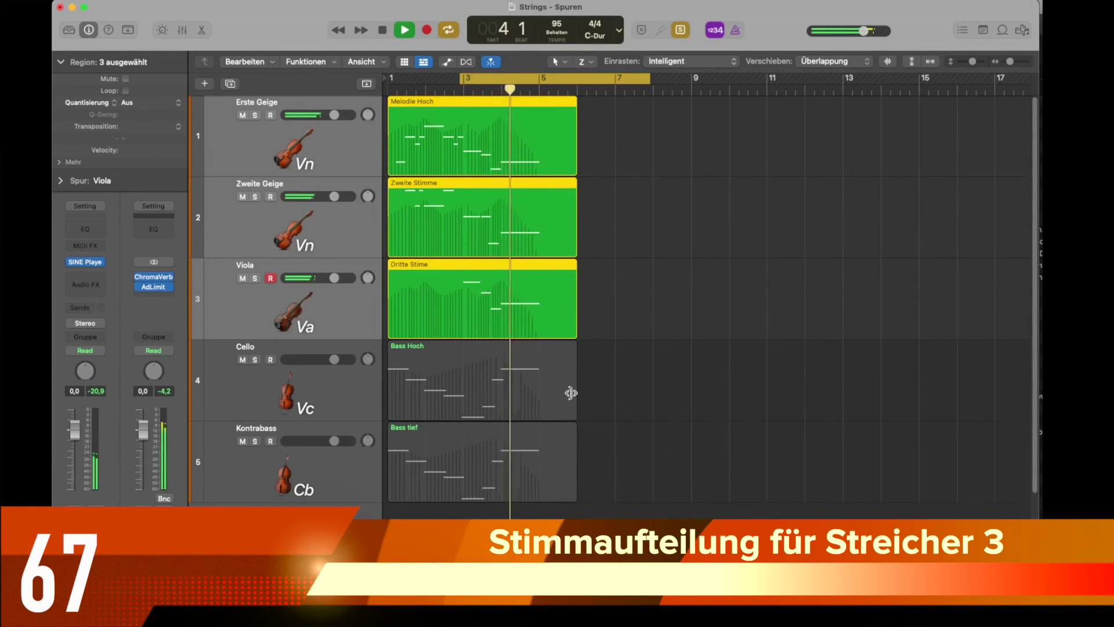
Audition the third arrangement's Bass Hoch and Bass tief regions individually and as a pair.
left_click(524, 393)
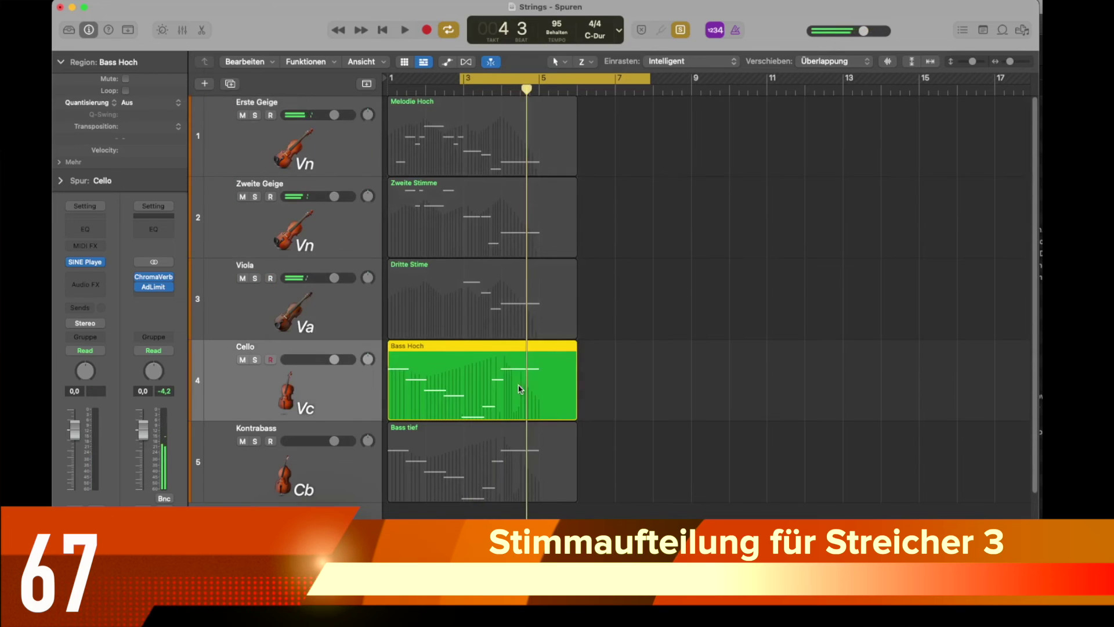
left_click(528, 454)
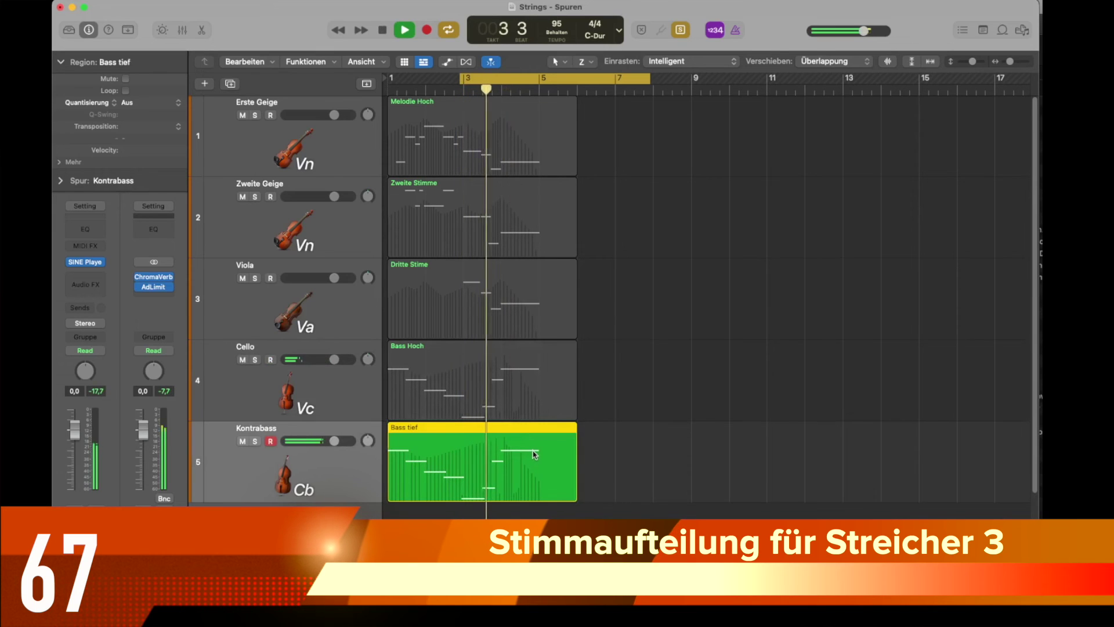
left_click_drag(667, 372, 496, 498)
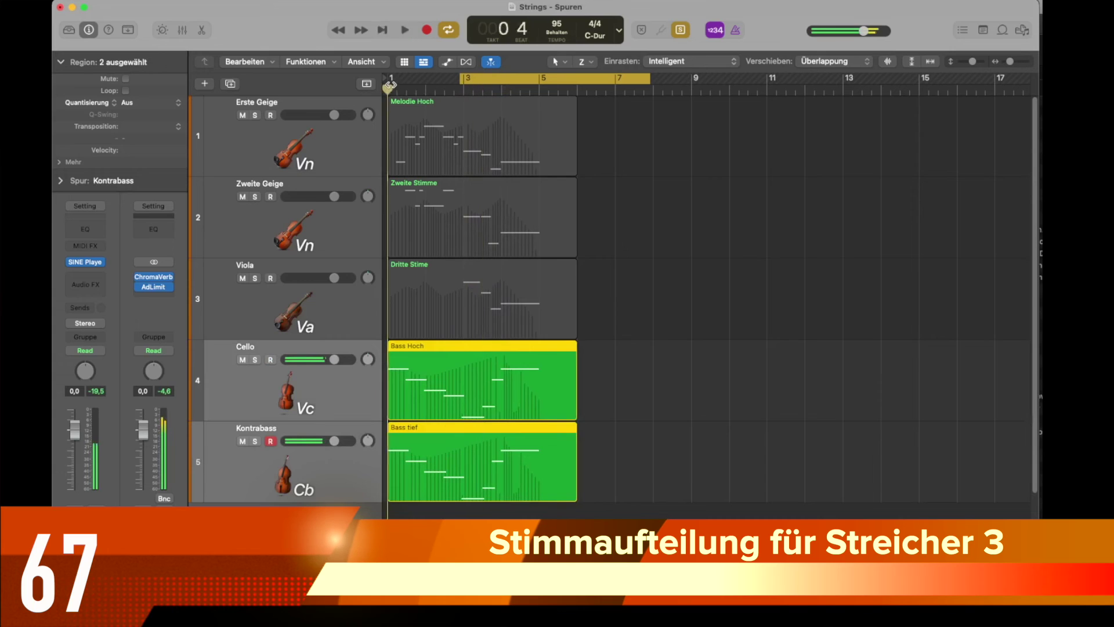
Extend the cycle start back to bar 1 and play all five string regions with solo turned off.
left_click(391, 78, "shift")
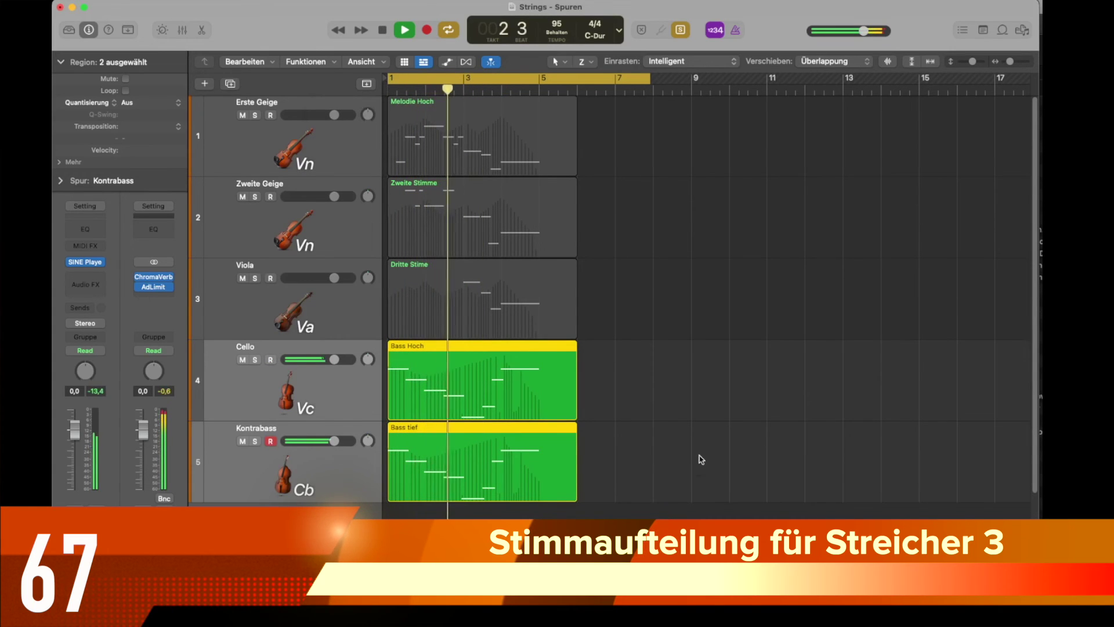
key("super+a")
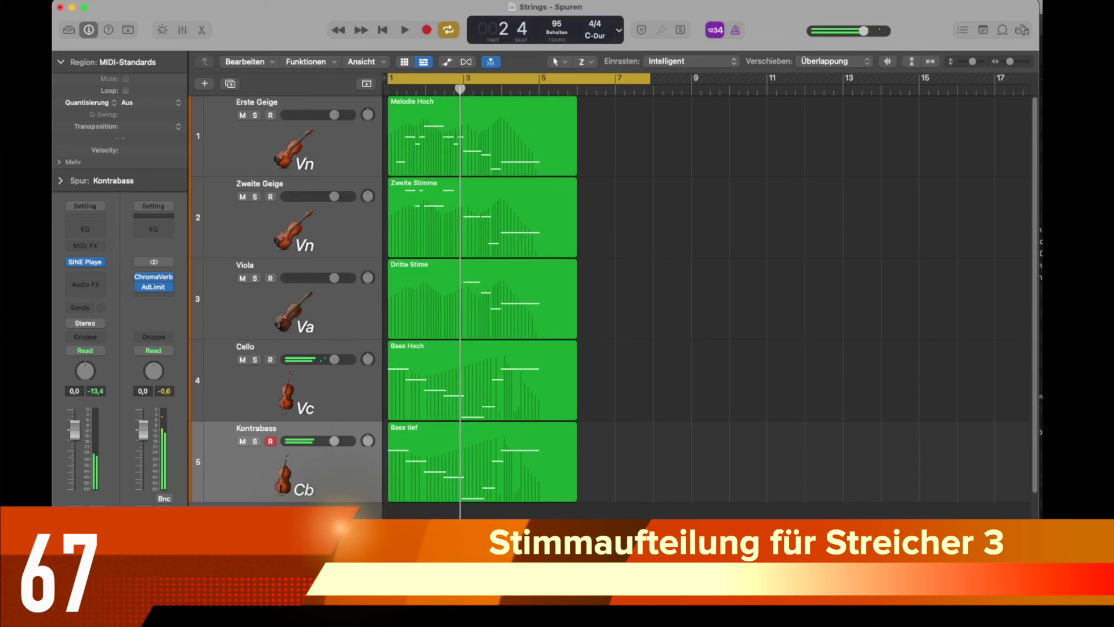
key("super+5")
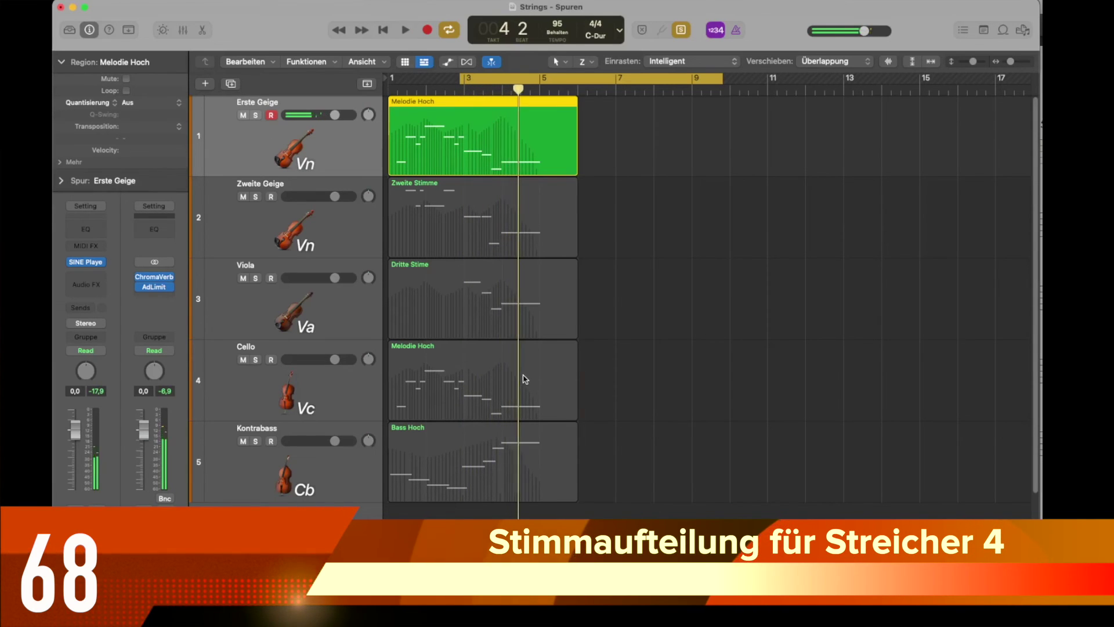
In the fourth string arrangement, audition the cello's Melodie Hoch region alone and doubled with the first violin's Melodie Hoch.
left_click(525, 378)
key("space")
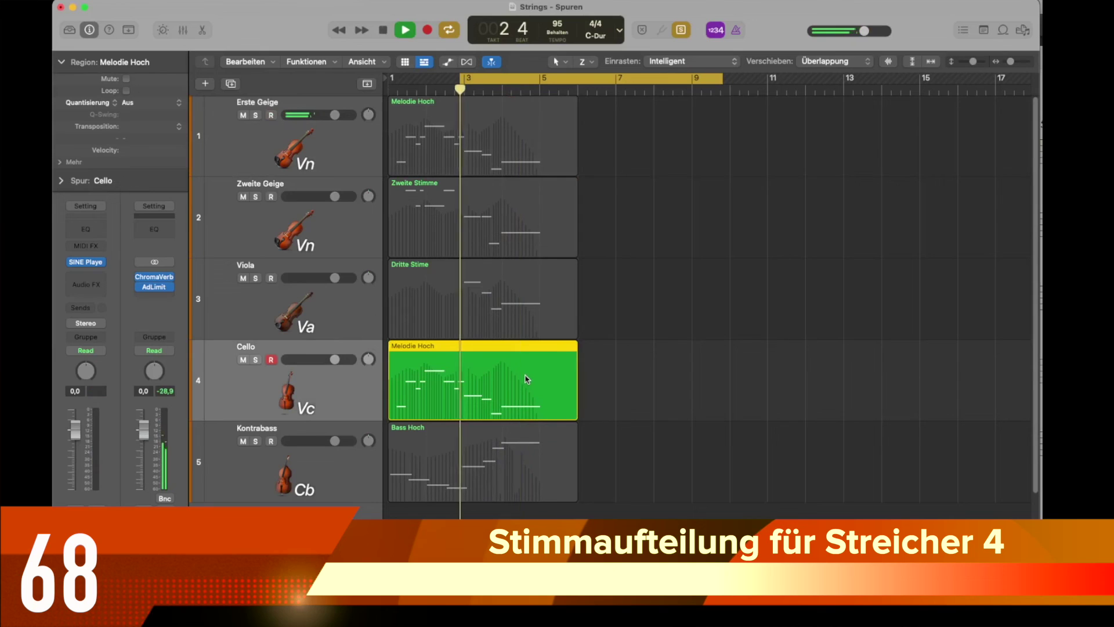
left_click(515, 142, "shift")
key("space")
key("space")
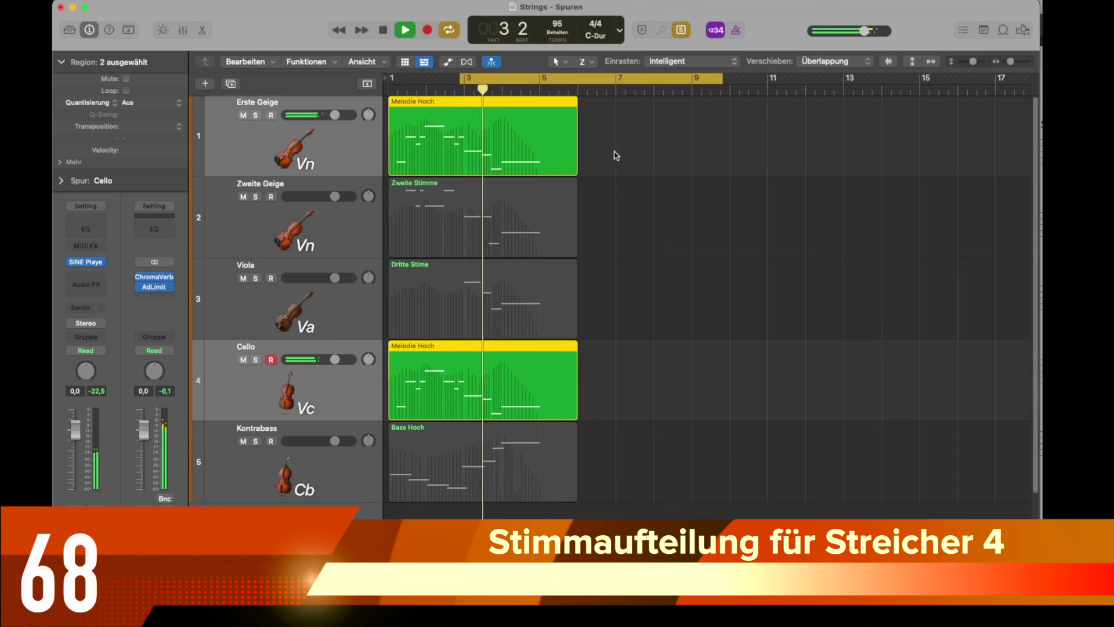
Audition the Zweite Stimme and Dritte Stime regions as a pair, and play the upper four string regions together.
left_click_drag(614, 218, 562, 295)
key("space")
key("space")
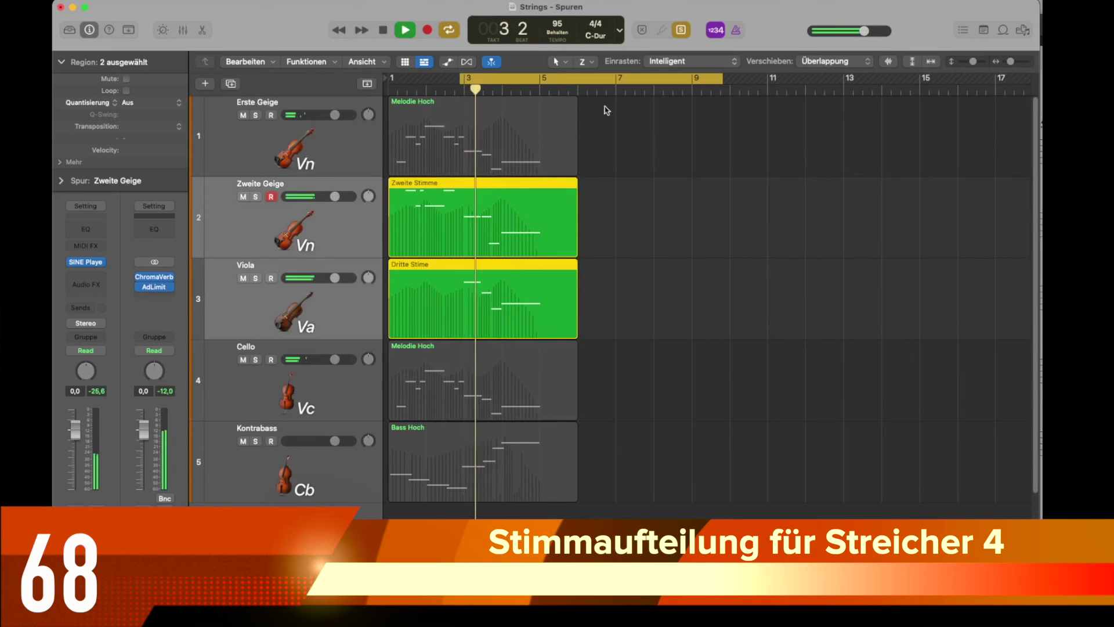
left_click_drag(658, 132, 497, 398)
key("space")
key("space")
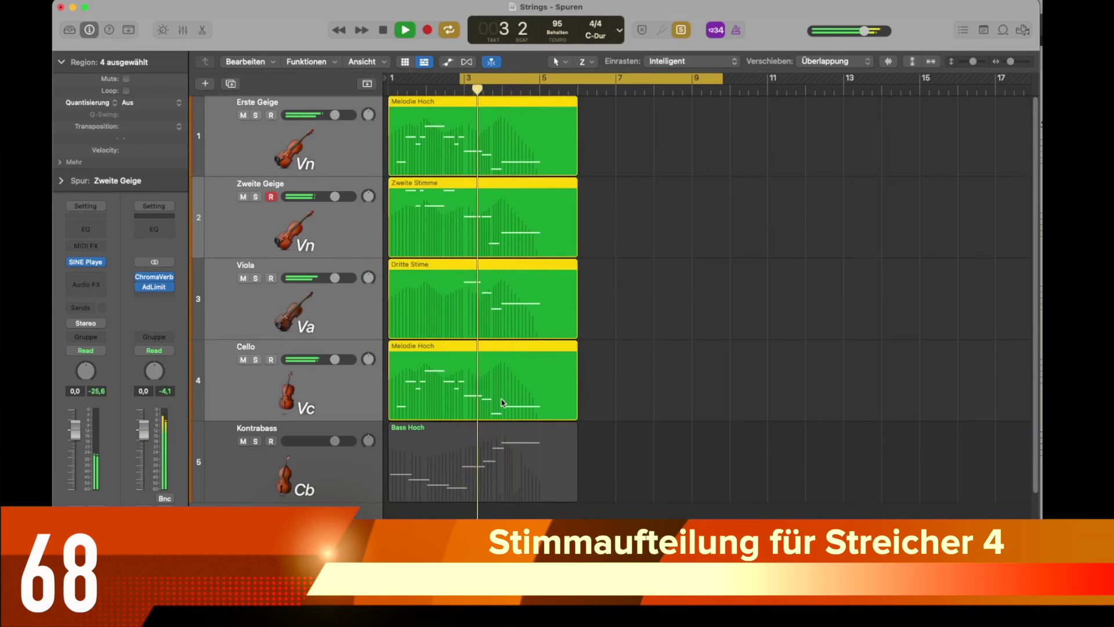
Turn off cycling and solo, and play all five regions of the fourth arrangement from the beginning.
left_click(496, 82)
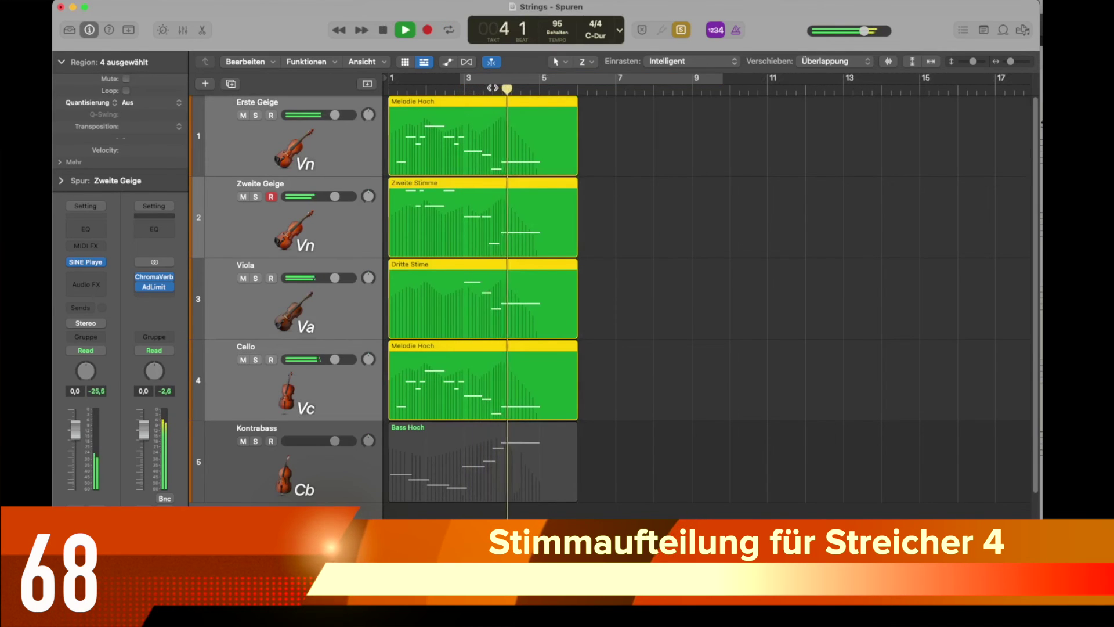
key("ctrl+s")
key("space")
key("Return")
key("space")
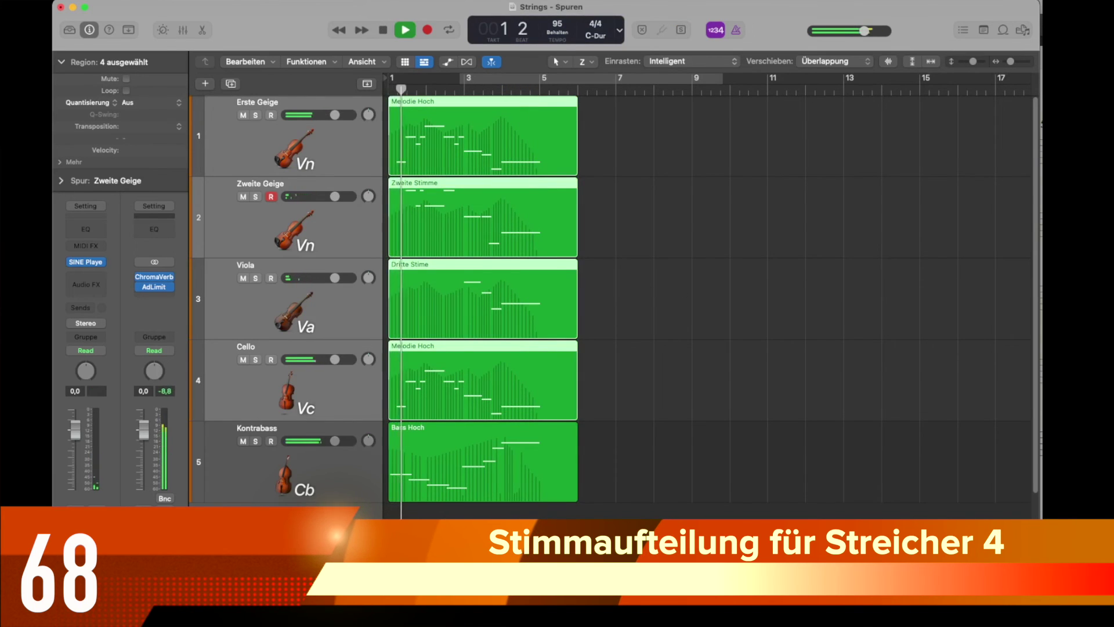
In the fifth string arrangement, solo the first violin's Melodie Hoch region and audition it with cycling turned off.
key("super+Tab")
left_click(1042, 8)
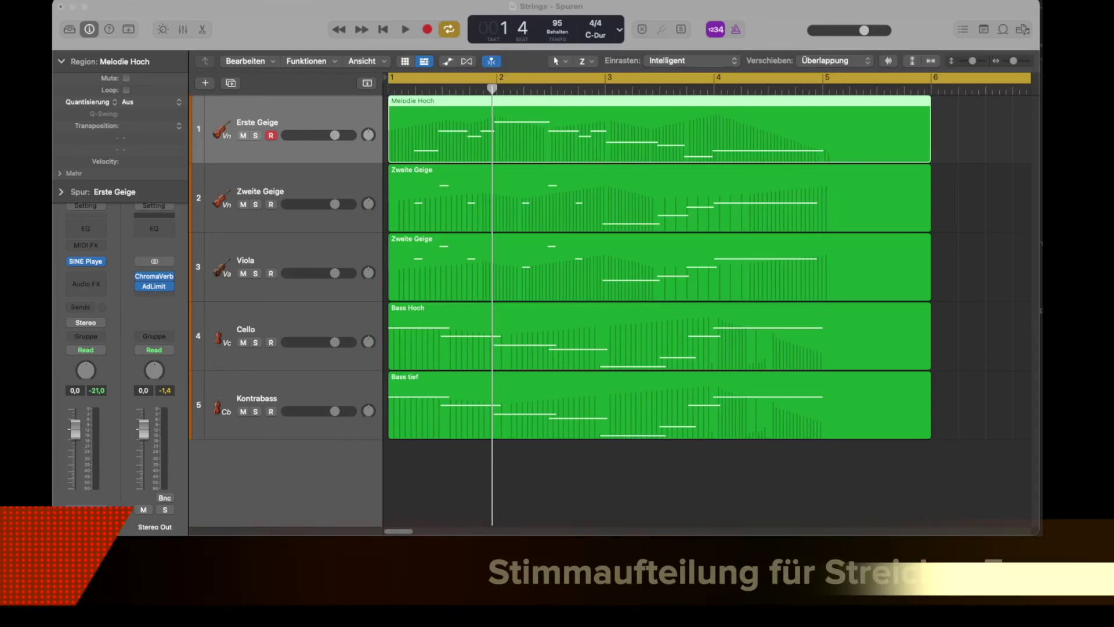
left_click(770, 12)
key("ctrl+s")
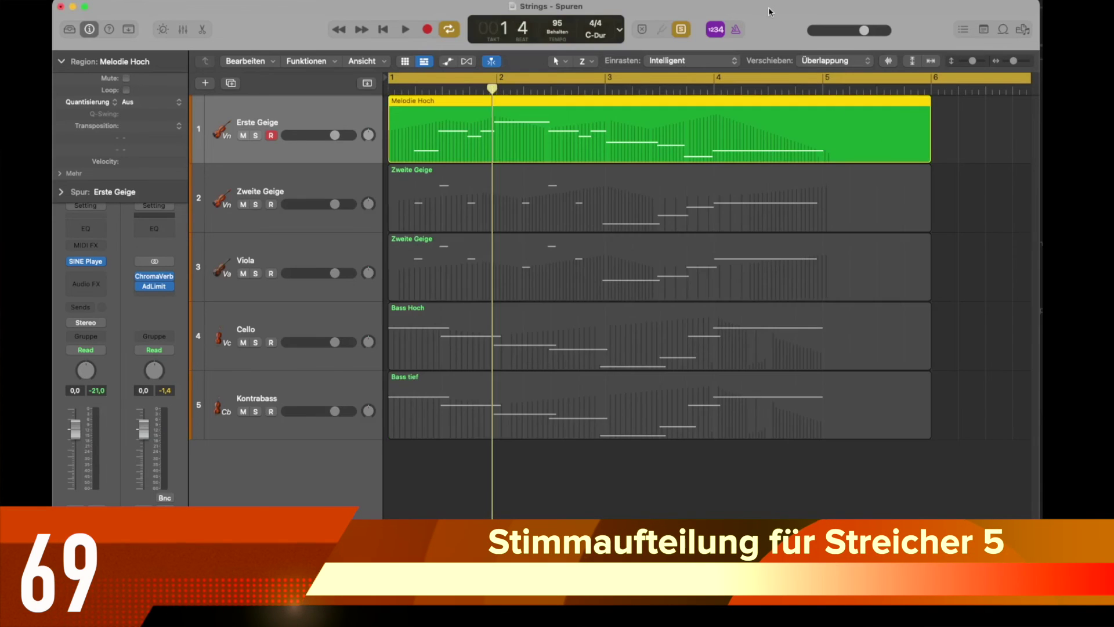
key("shift+space")
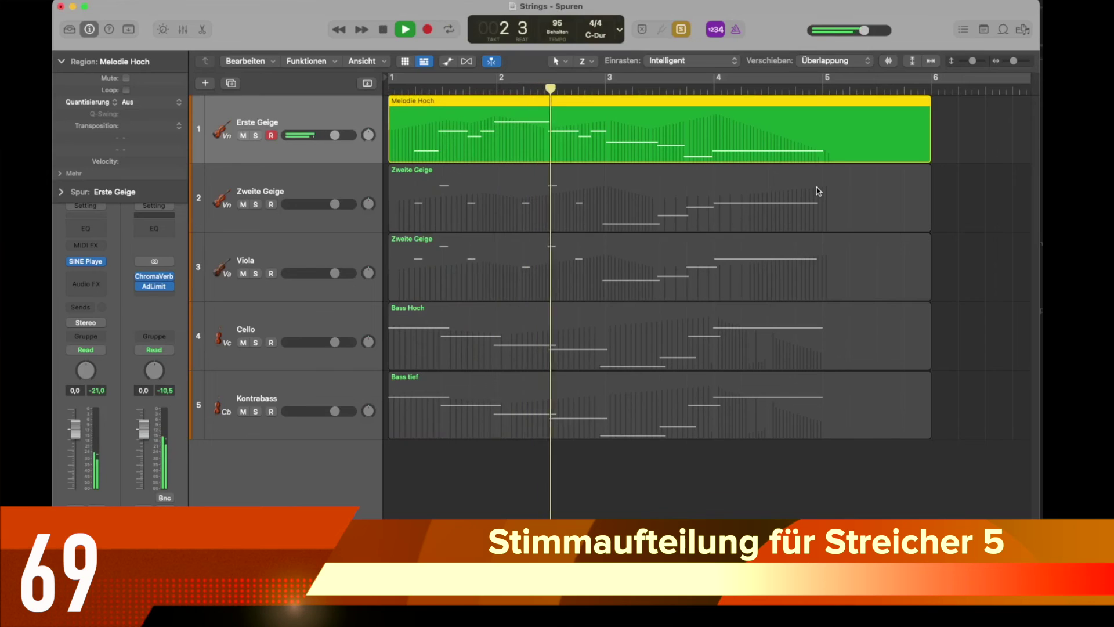
key("t")
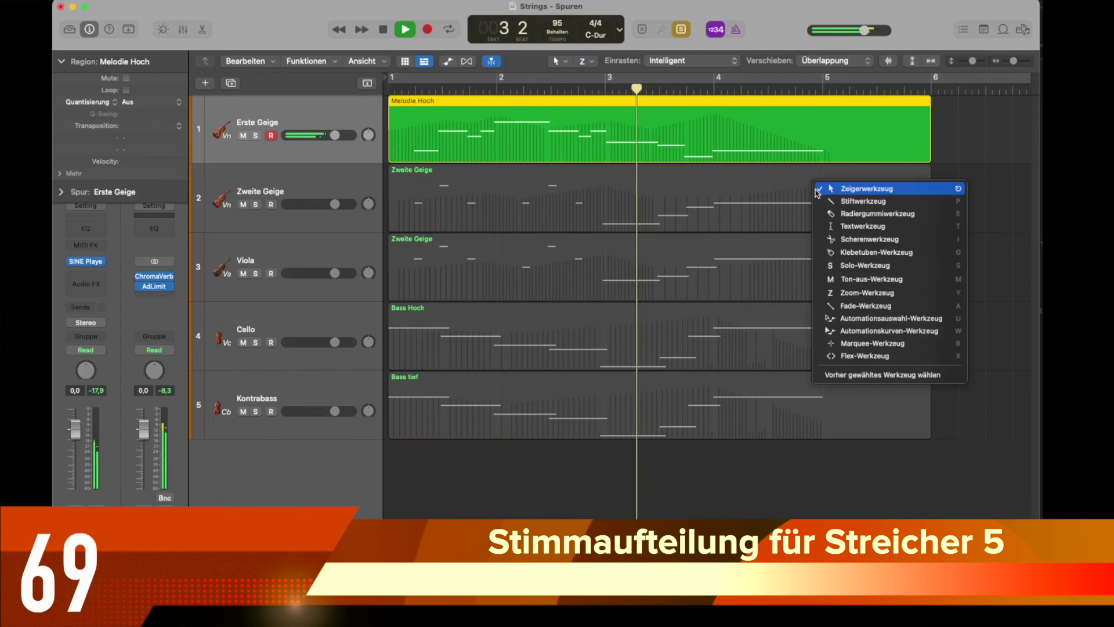
key("Escape")
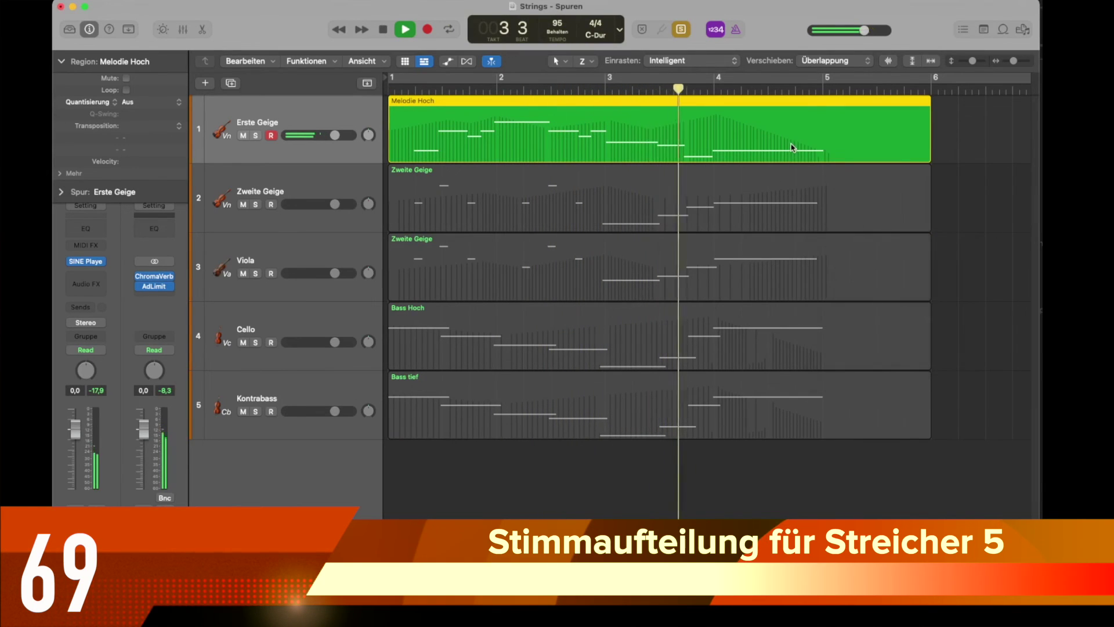
With cycling on from bar 1, audition the second violin and viola regions individually and as a pair.
left_click(493, 194)
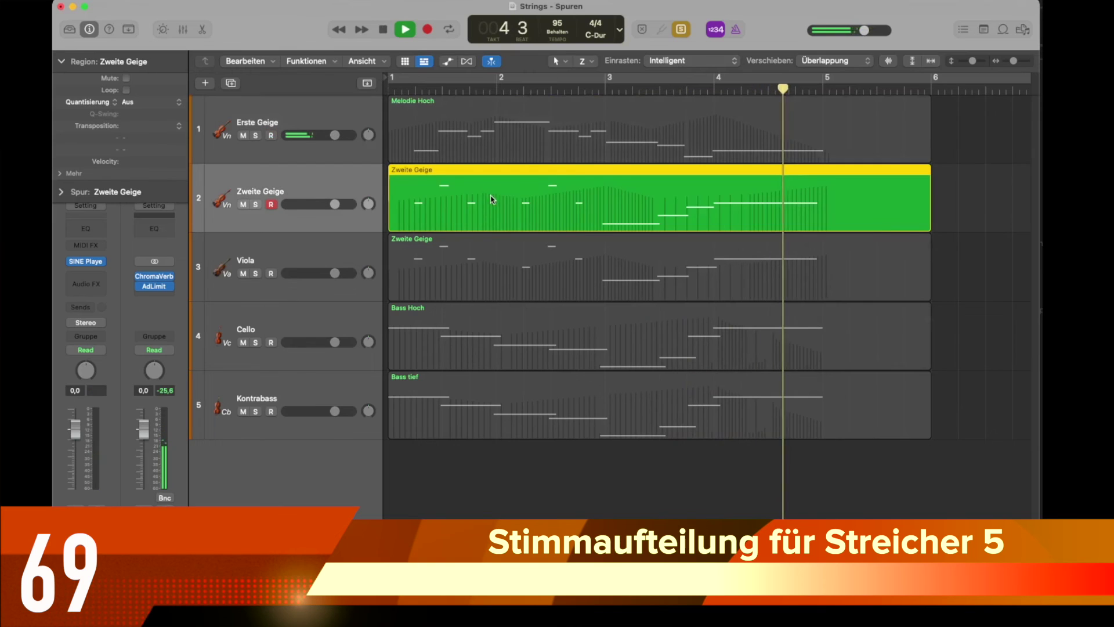
left_click(495, 87)
key("space")
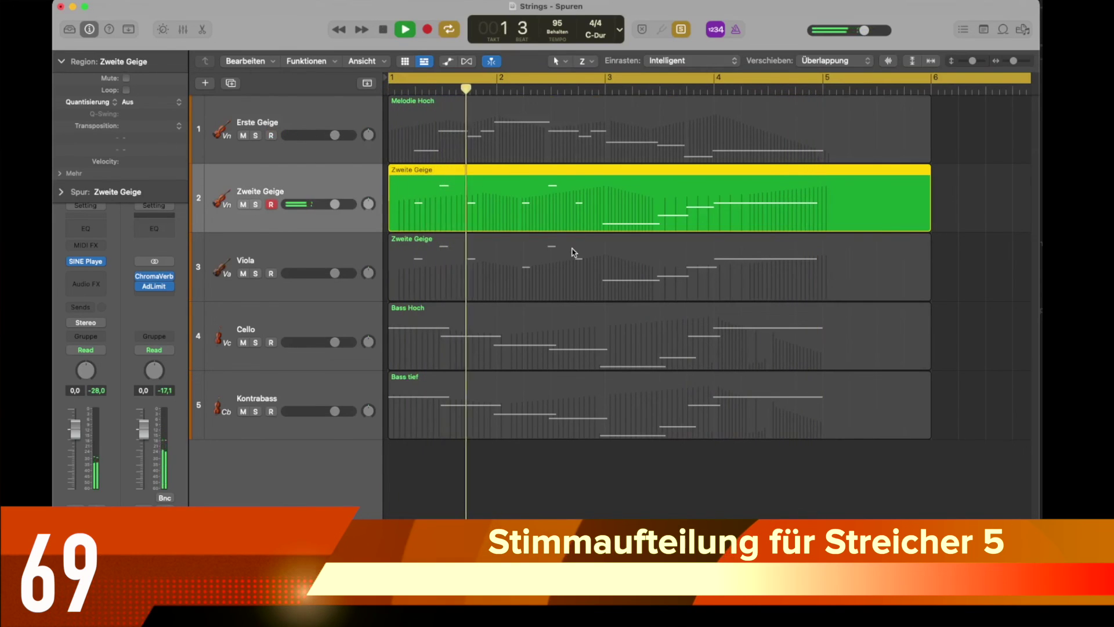
left_click(573, 252)
key("space")
key("space")
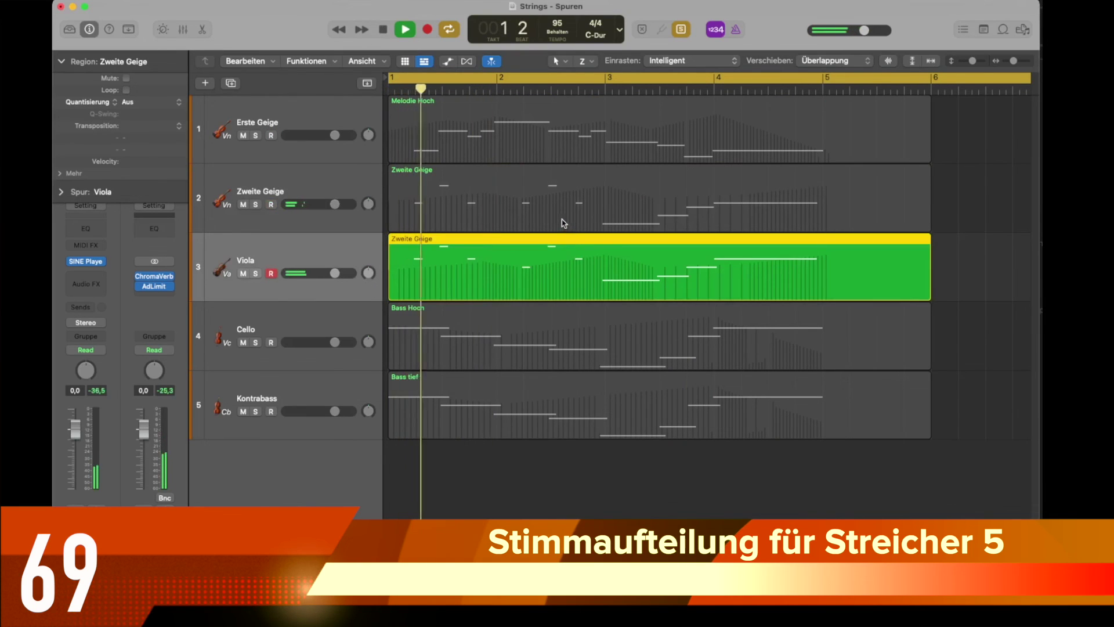
left_click_drag(963, 205, 899, 253)
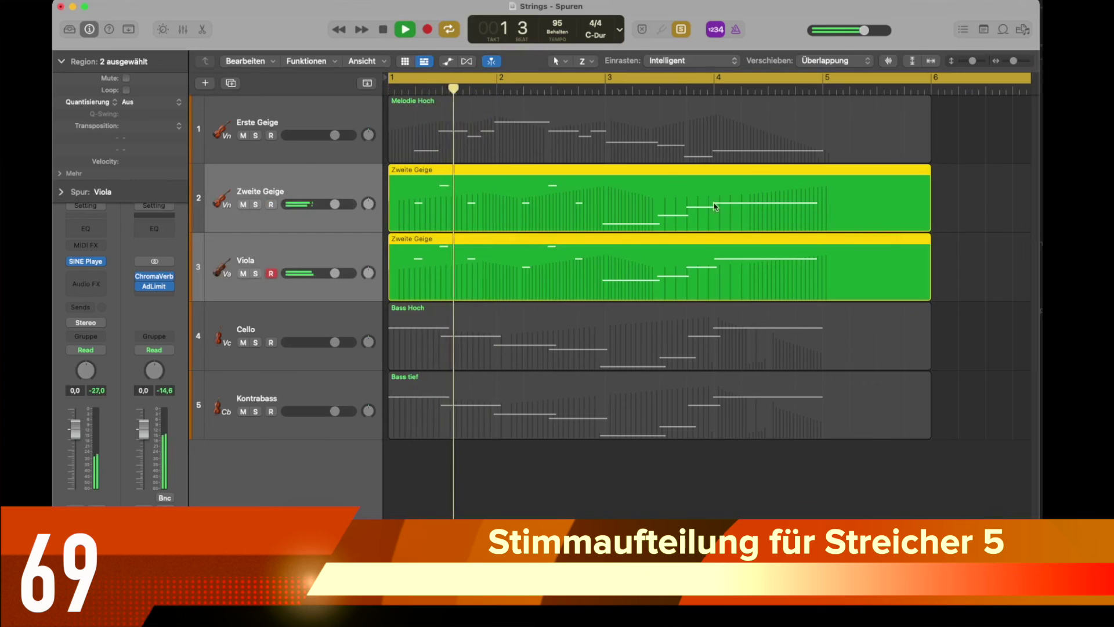
right_click(952, 201)
left_click(732, 188)
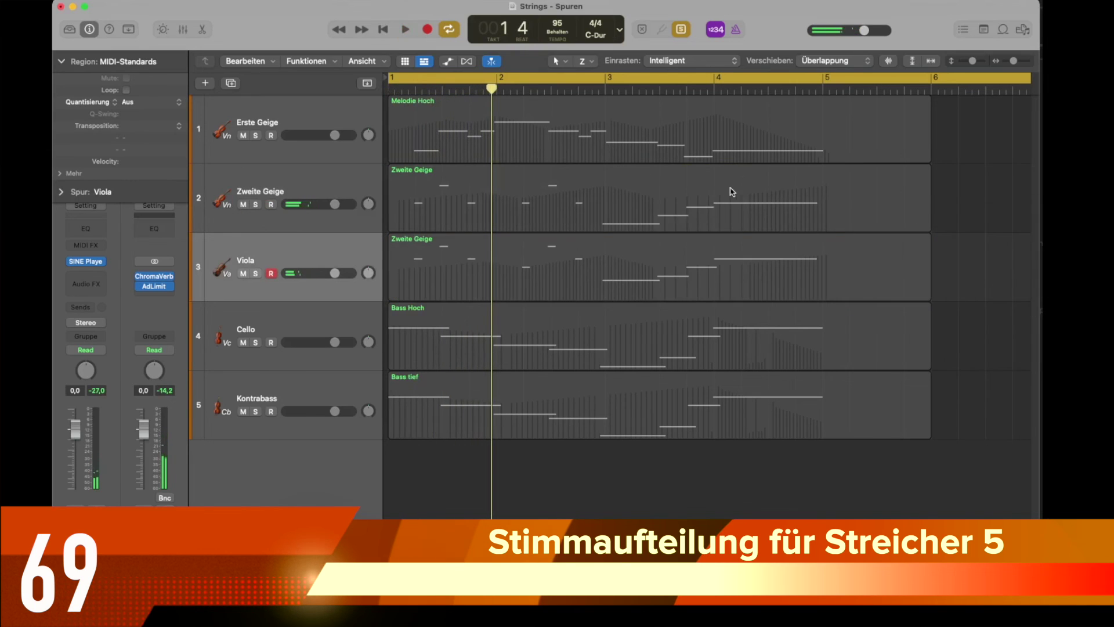
Audition the second violin region from about bar 3, followed by the viola region alone.
left_click(705, 188)
left_click(600, 90)
key("space")
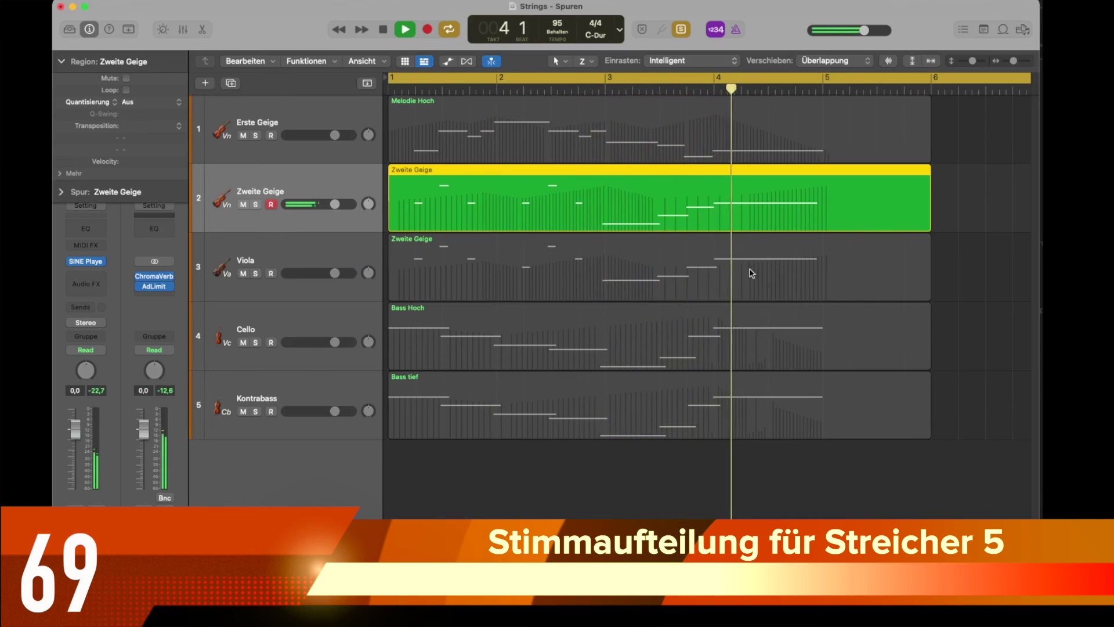
left_click(666, 267)
key("space")
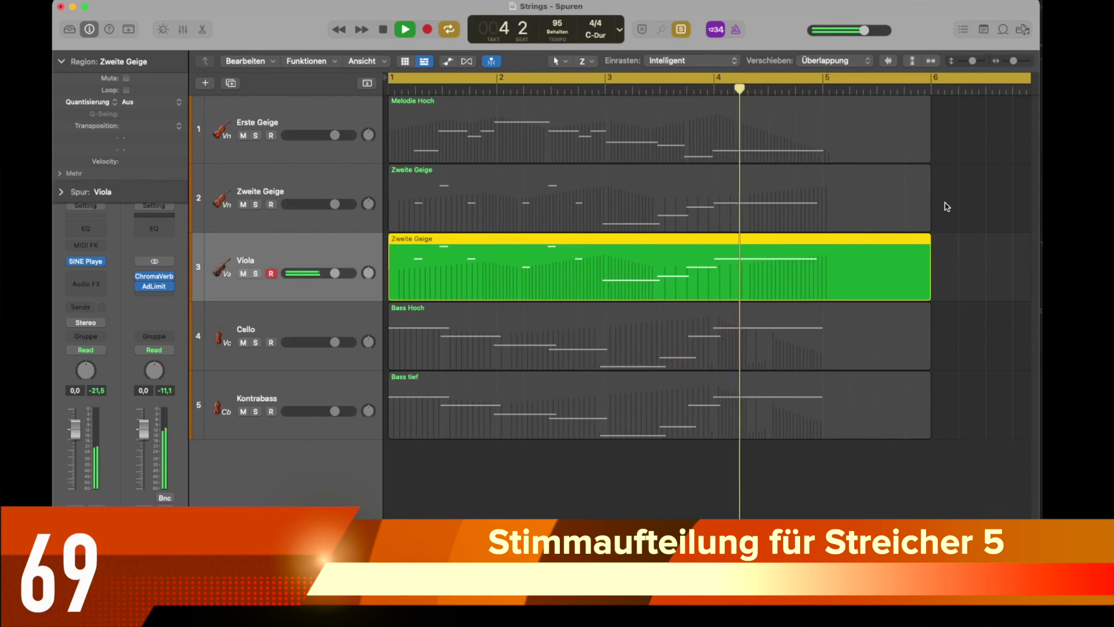
Audition the second violin and viola regions as a soloed pair, followed by the cello and double bass pair.
key("space")
left_click_drag(945, 204, 921, 244)
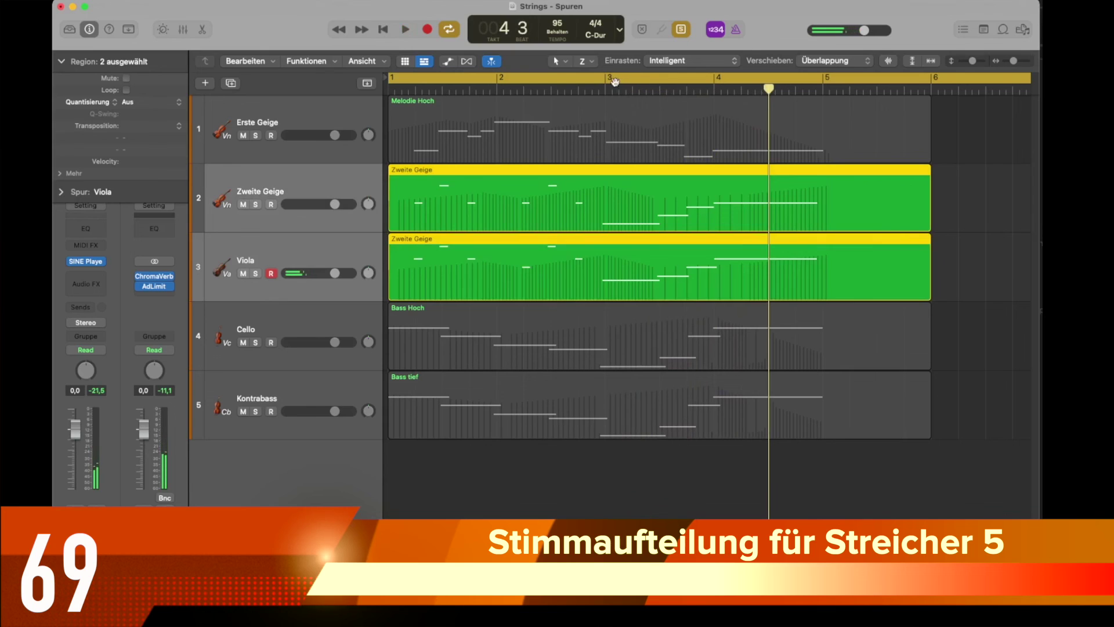
key("space")
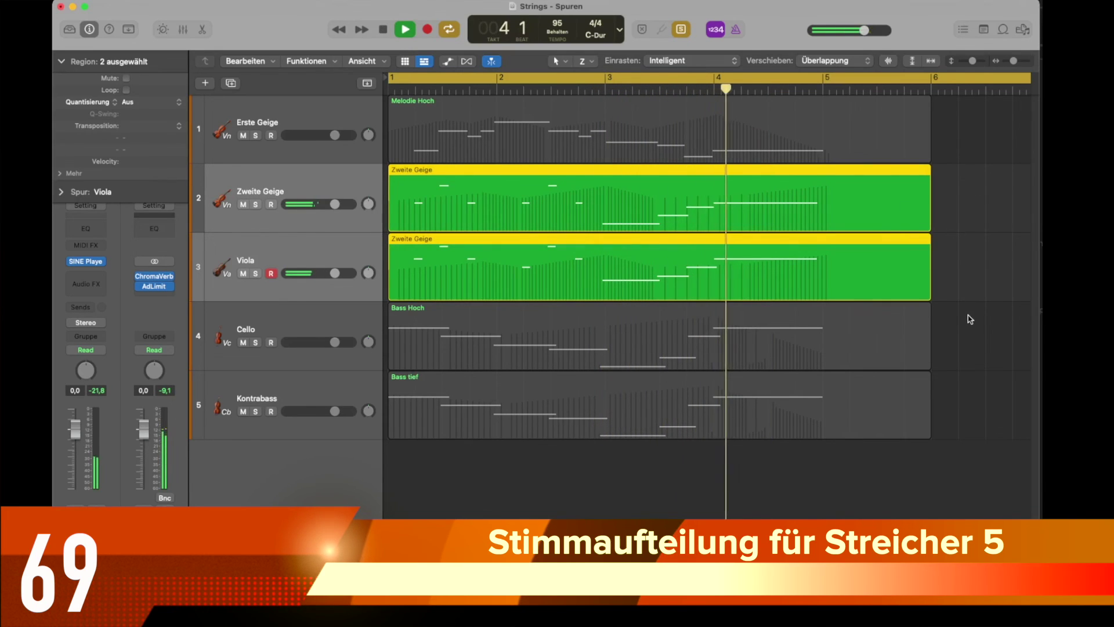
left_click_drag(968, 320, 881, 385)
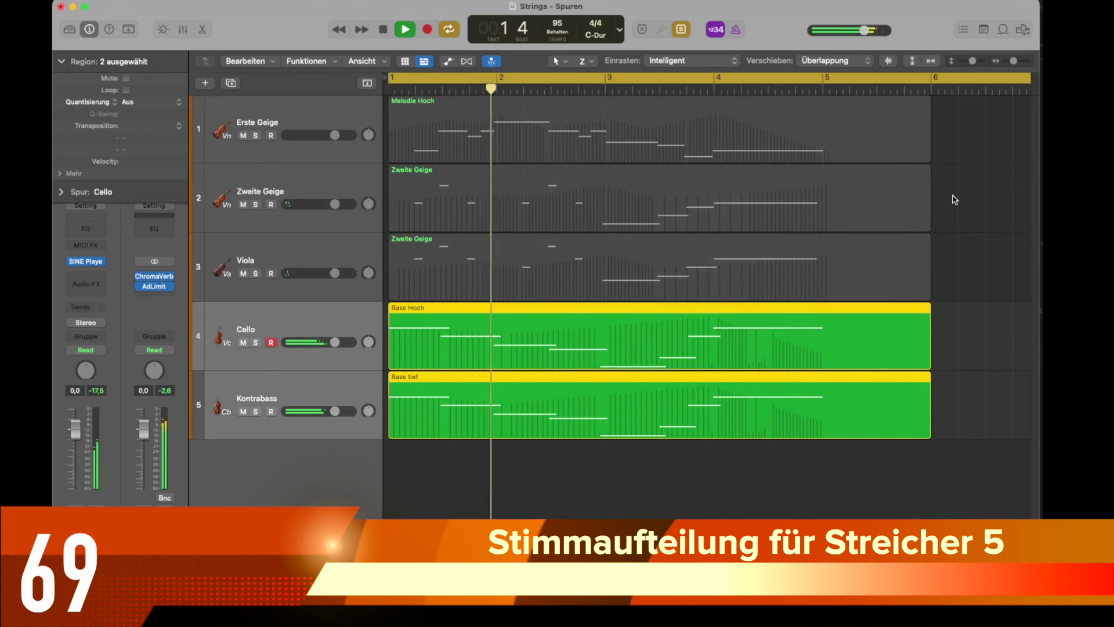
key("space")
Audition the second violin, viola, cello and double bass regions together without the first violin.
left_click_drag(952, 201, 796, 393)
key("space")
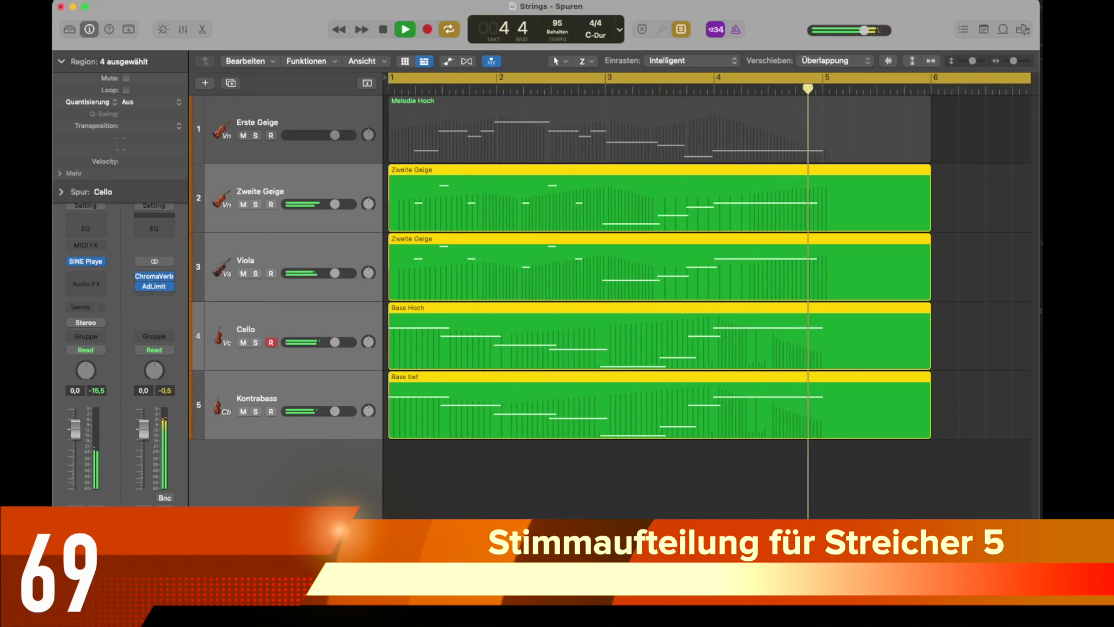
key("space")
key("ctrl+s")
left_click_drag(1102, 7, 180, 1)
scroll(874, 390, "down", 2)
key("space")
scroll(875, 389, "down", 2)
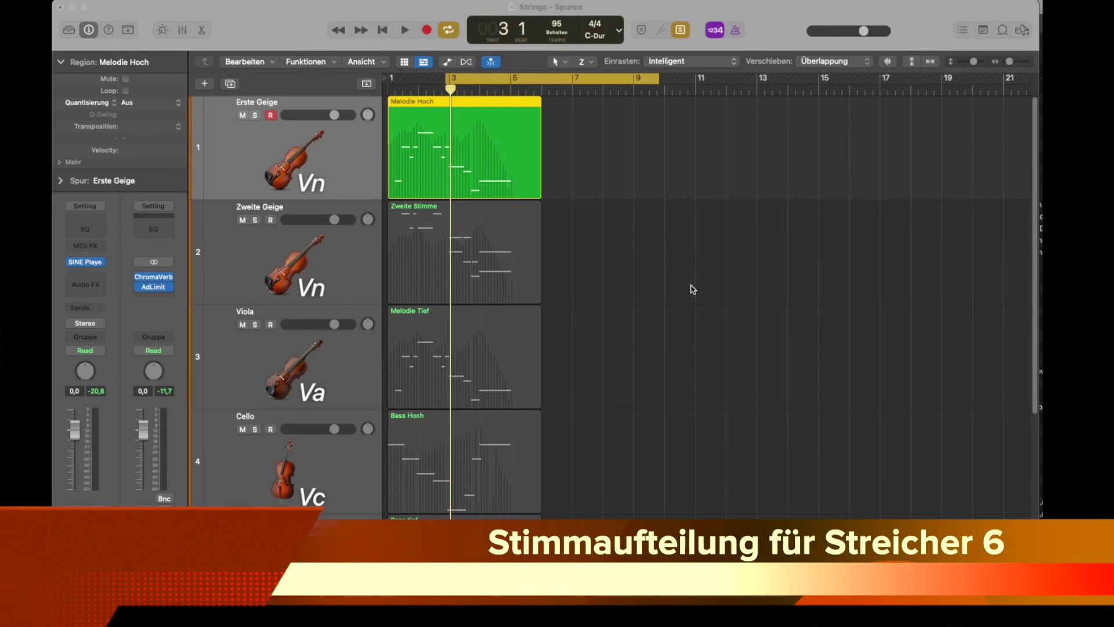
In the sixth string arrangement, audition the Melodie Hoch and Melodie Tief regions individually and together from bar 3.
left_click(684, 277)
key("space")
left_click(466, 162)
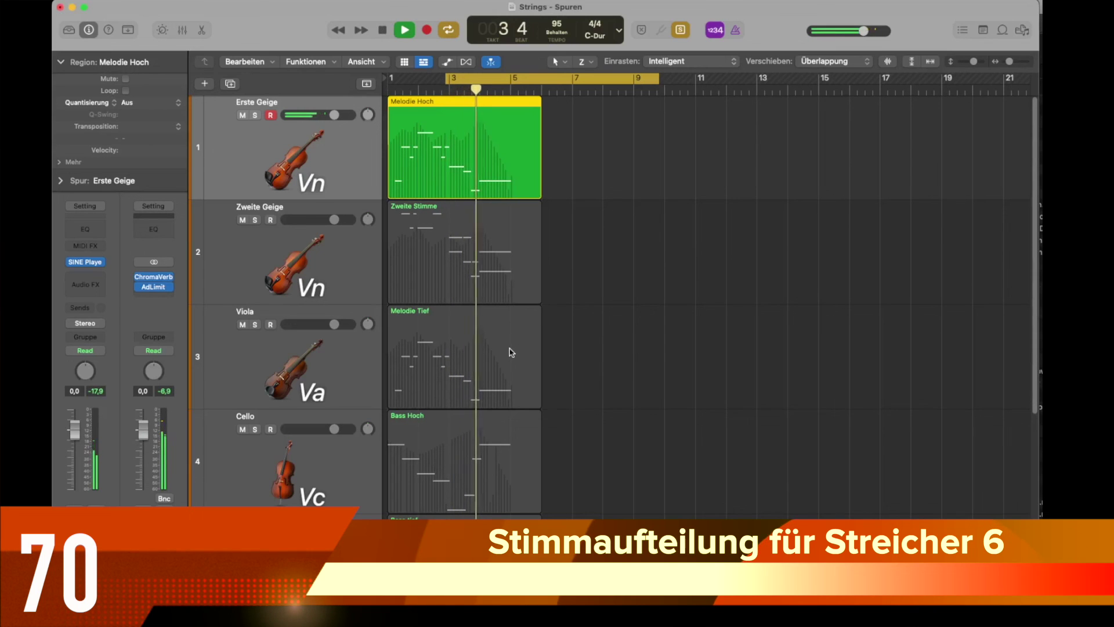
left_click(513, 351)
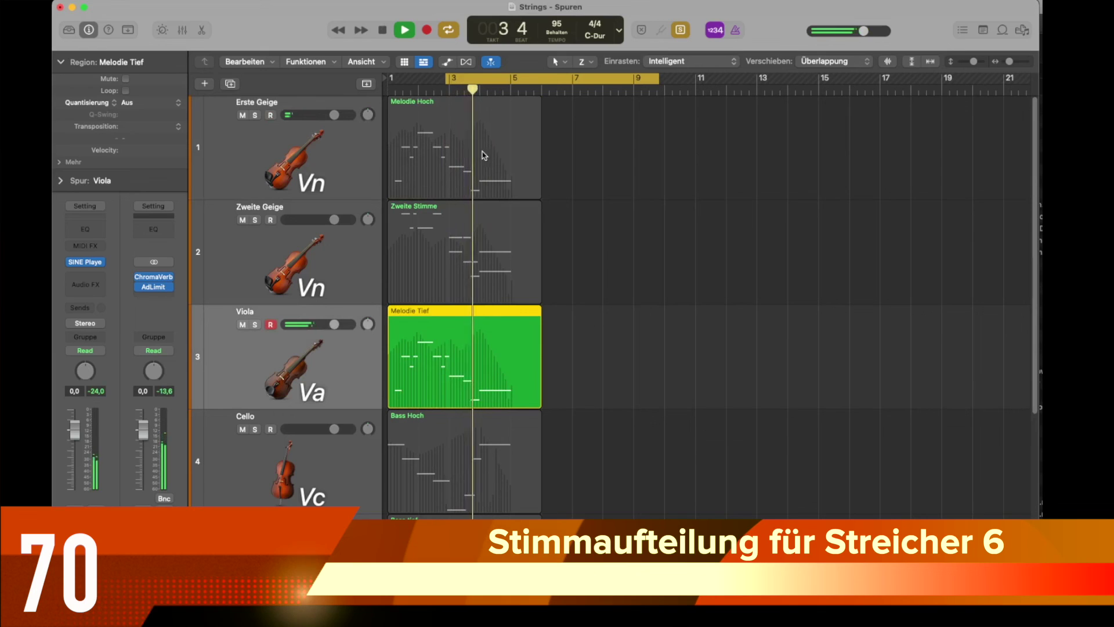
left_click(467, 149, "shift")
key("space")
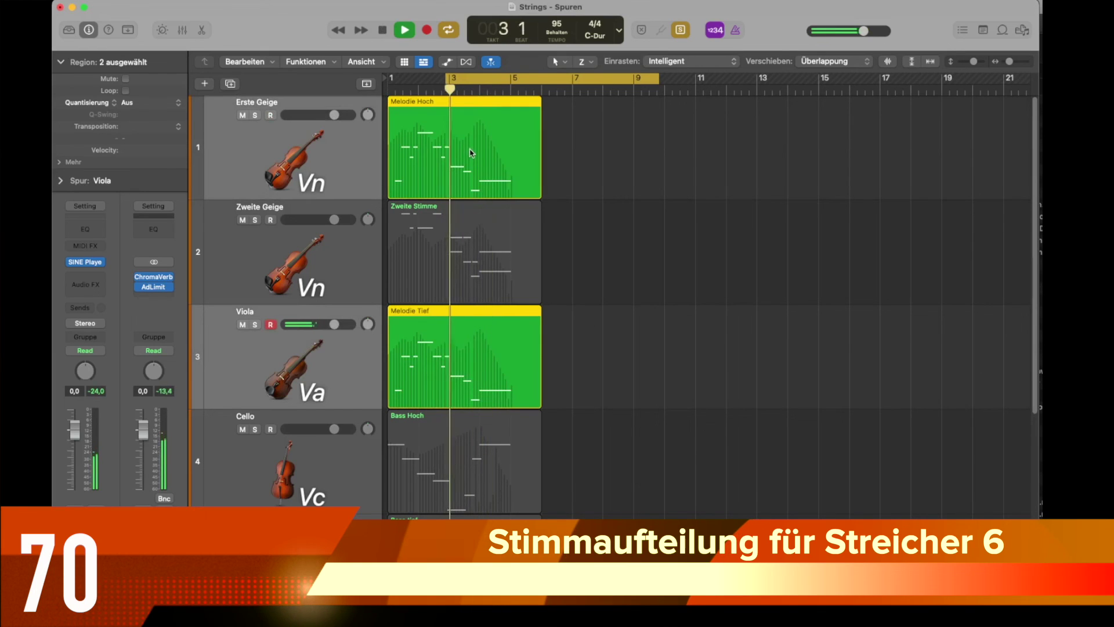
Audition the second violin's Zweite Stimme region alone, followed by the first violin, second violin and viola regions together.
left_click(513, 284)
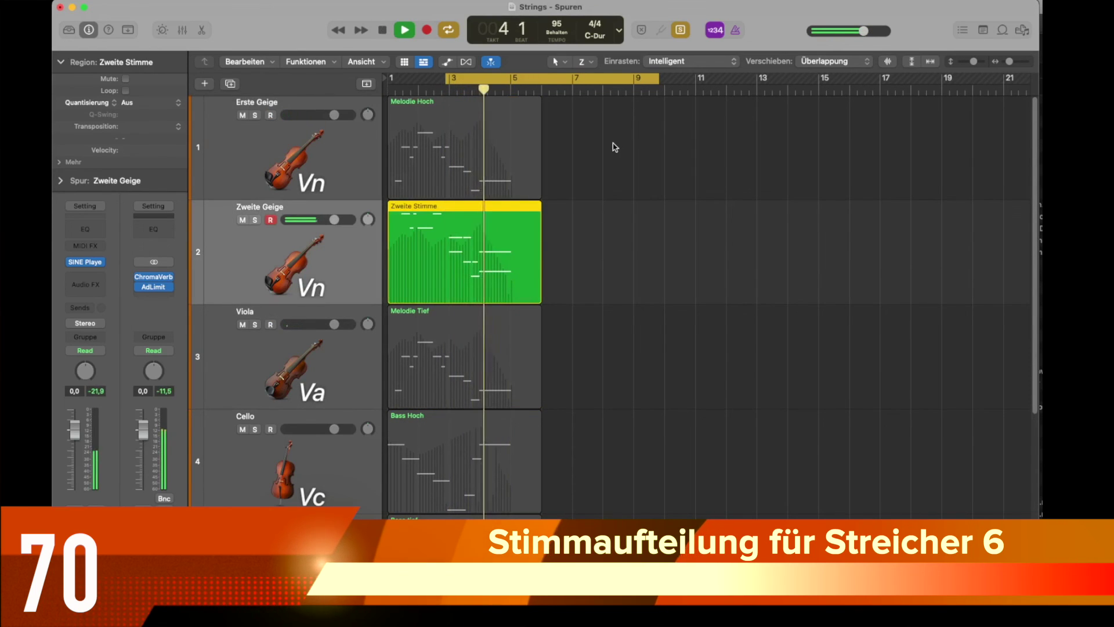
left_click_drag(612, 145, 505, 396)
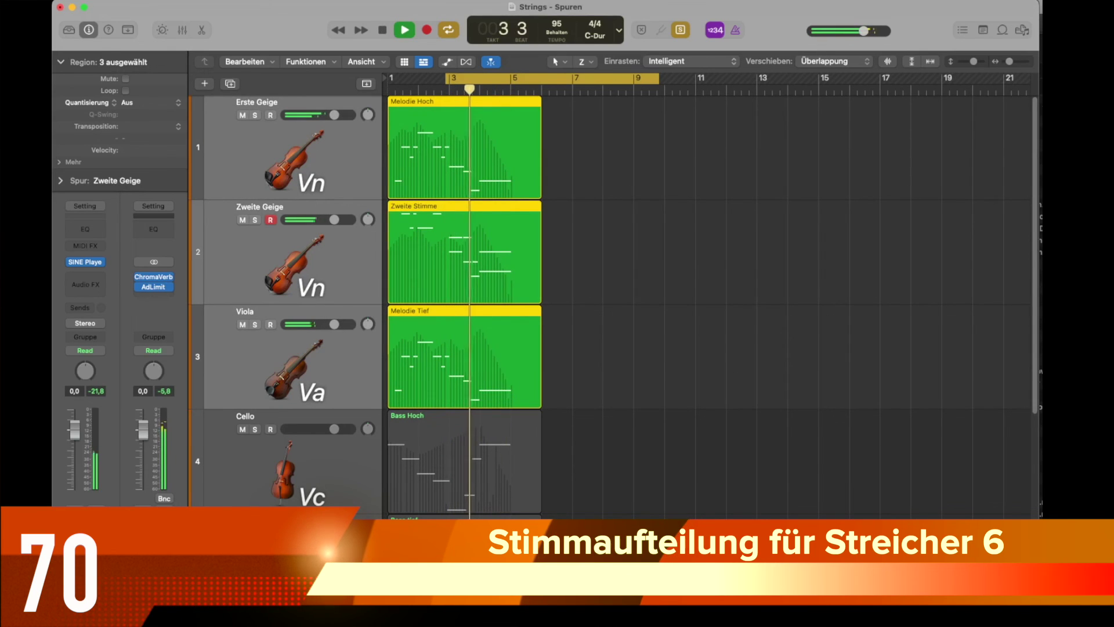
left_click_drag(1010, 62, 973, 62)
key("space")
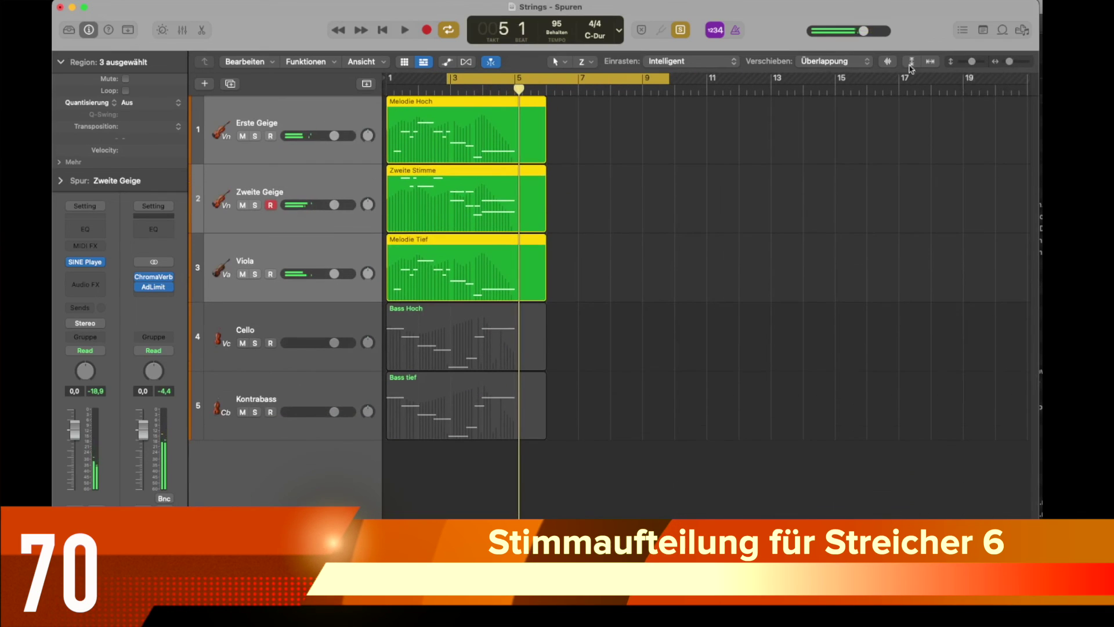
Extend the cycle area back to bar 1 and play all five string regions unsoloed with their notation open.
left_click_drag(391, 77, 389, 78)
left_click(609, 200)
key("space")
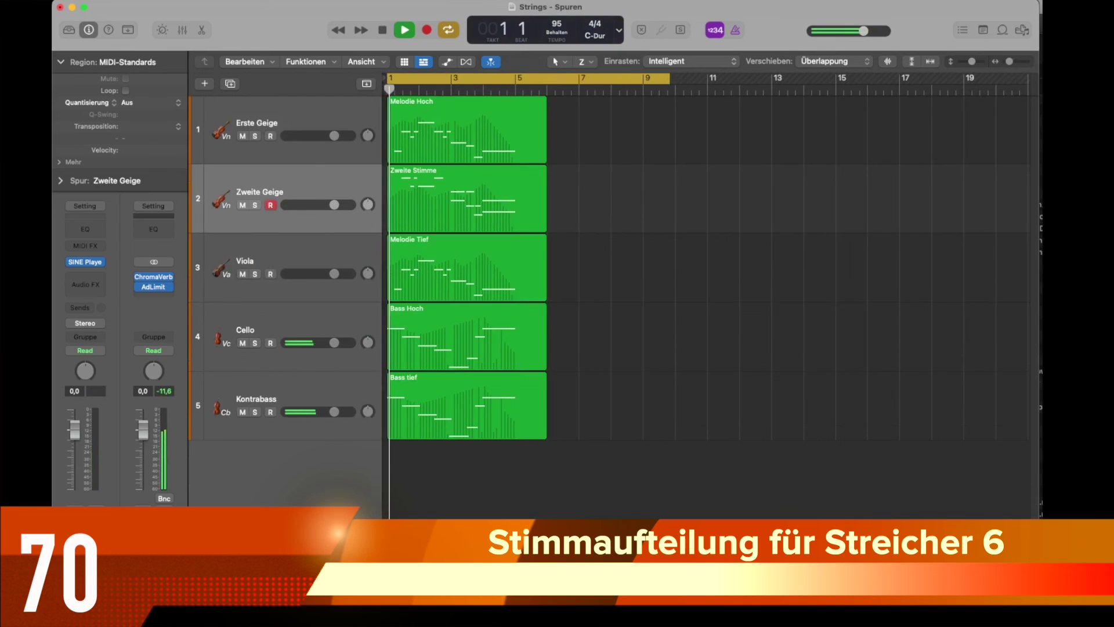
key("super+5")
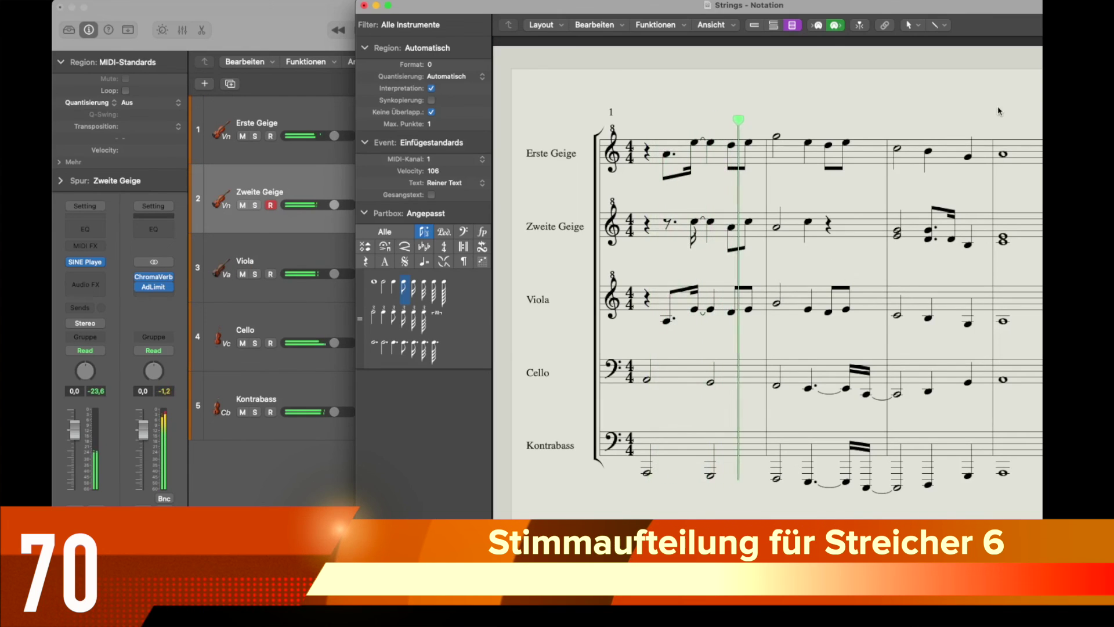